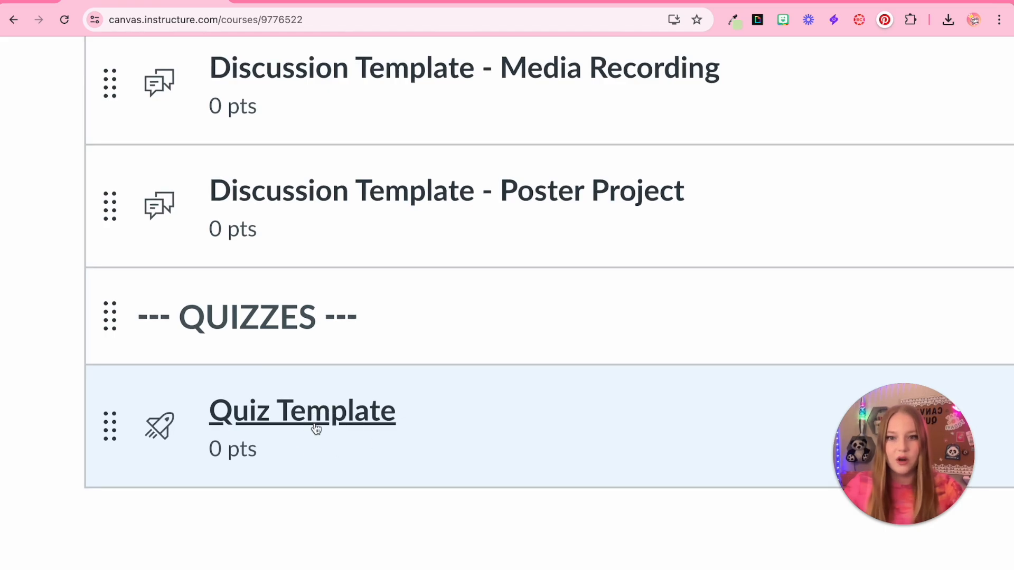
Step: Open the Quiz Template from the course modules for editing and place the cursor in the quiz instructions
click(333, 423)
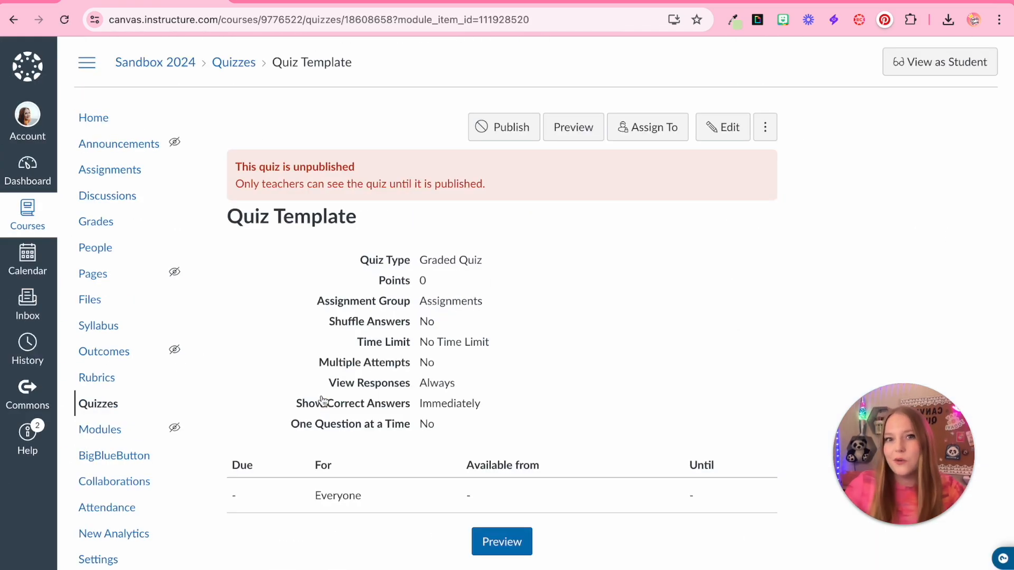
click(717, 128)
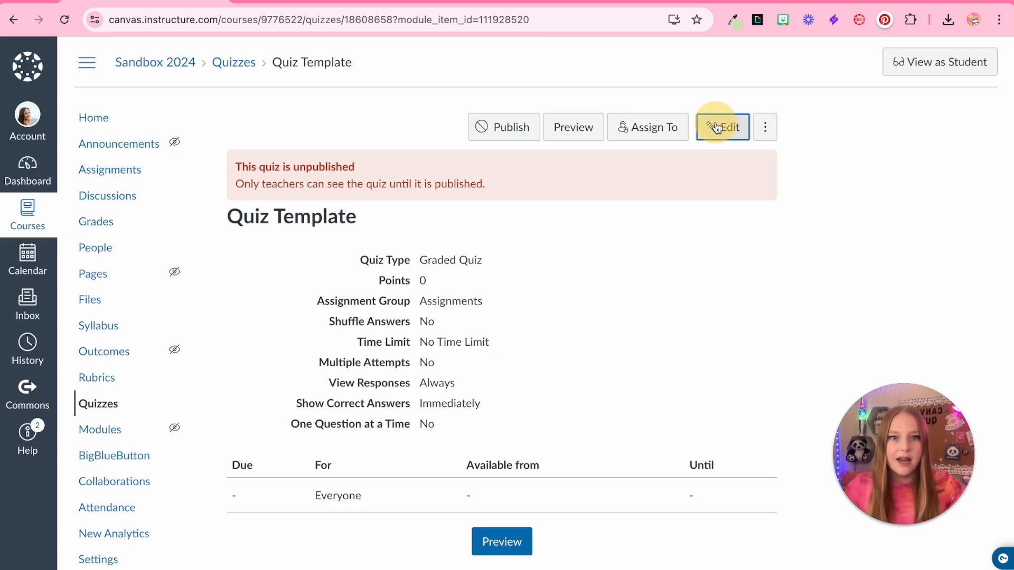
click(396, 385)
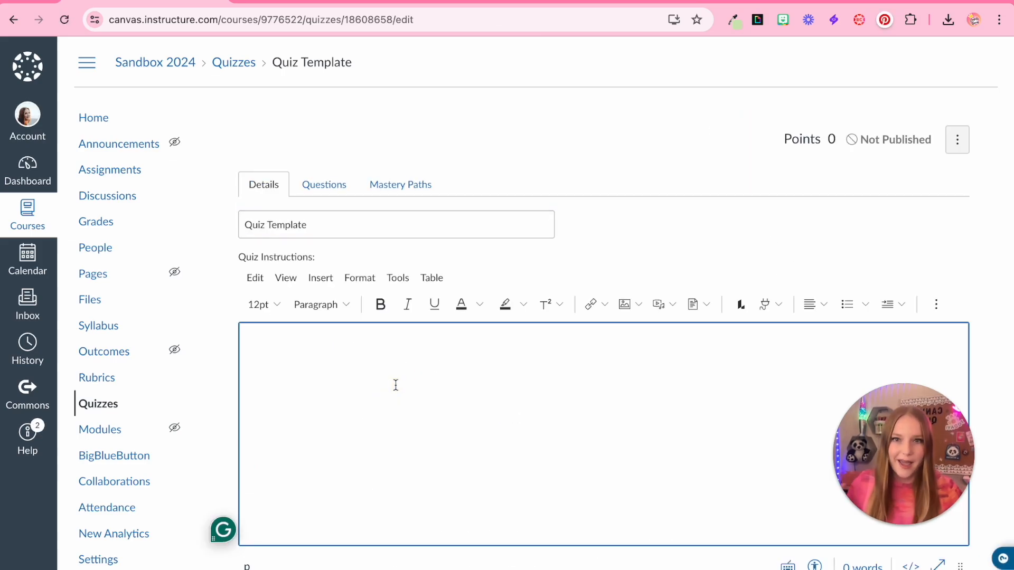
click(292, 409)
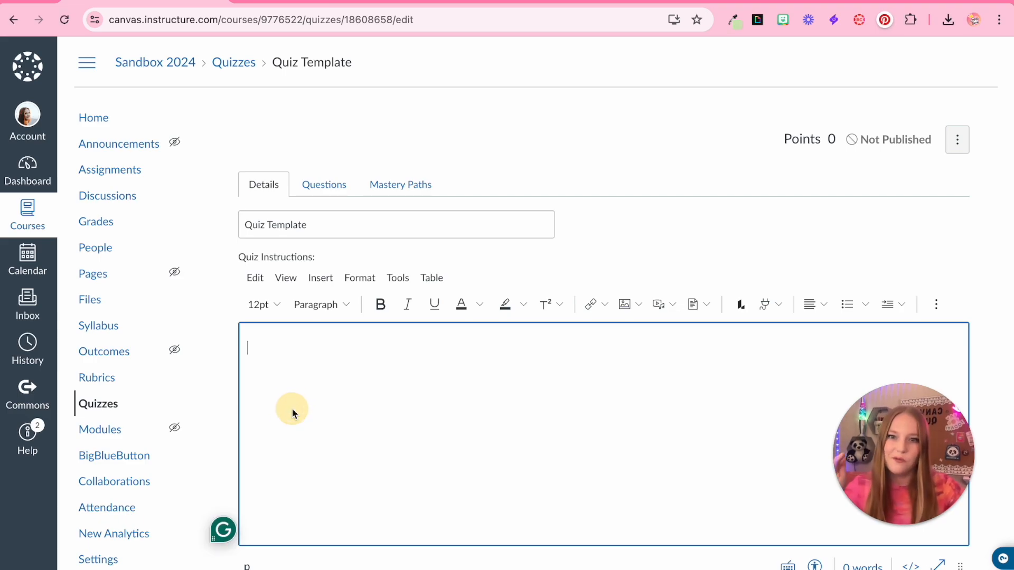
Step: Open the Blank Page Template for editing in a separate tab and copy its title, divider line and important-text placeholder
right_click(102, 117)
key(Escape)
click(289, 2)
scroll(396, 390, down, 1)
click(349, 202)
click(924, 129)
drag(340, 290, 198, 204)
key(ctrl+c)
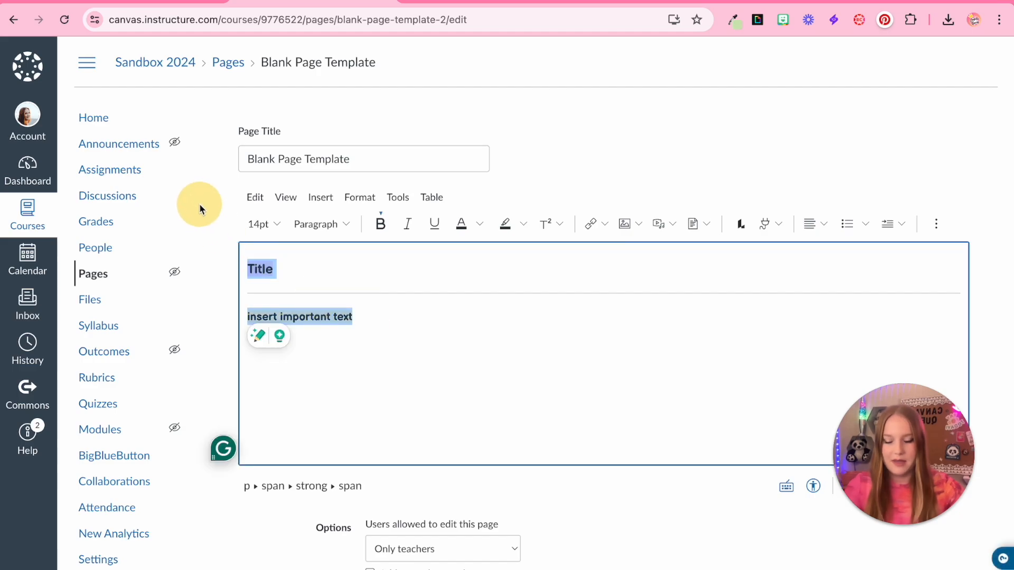
Step: Paste the copied title, divider and placeholder text into the Quiz Template's instructions
click(153, 2)
click(283, 342)
key(ctrl+v)
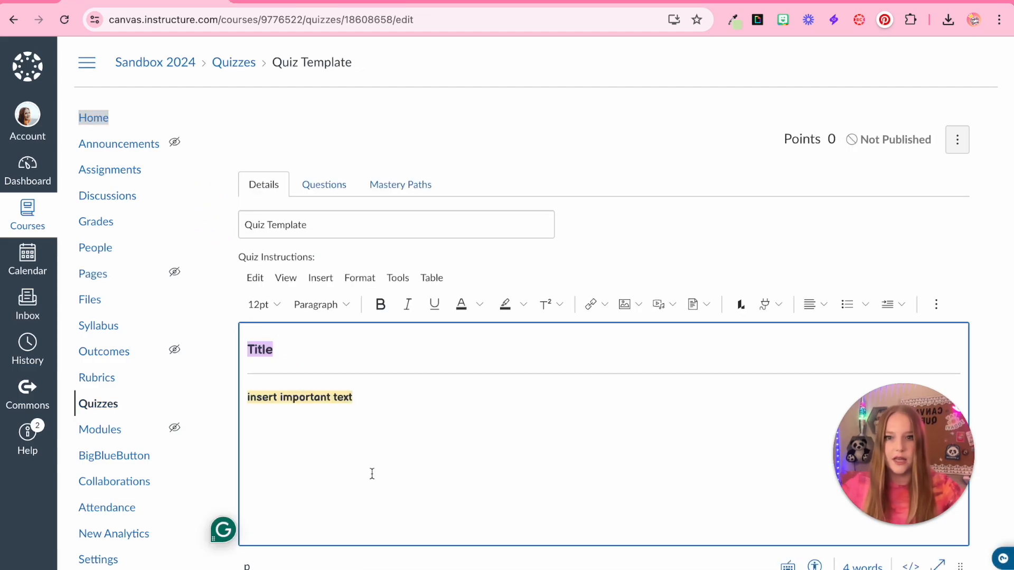
scroll(344, 396, down, 1)
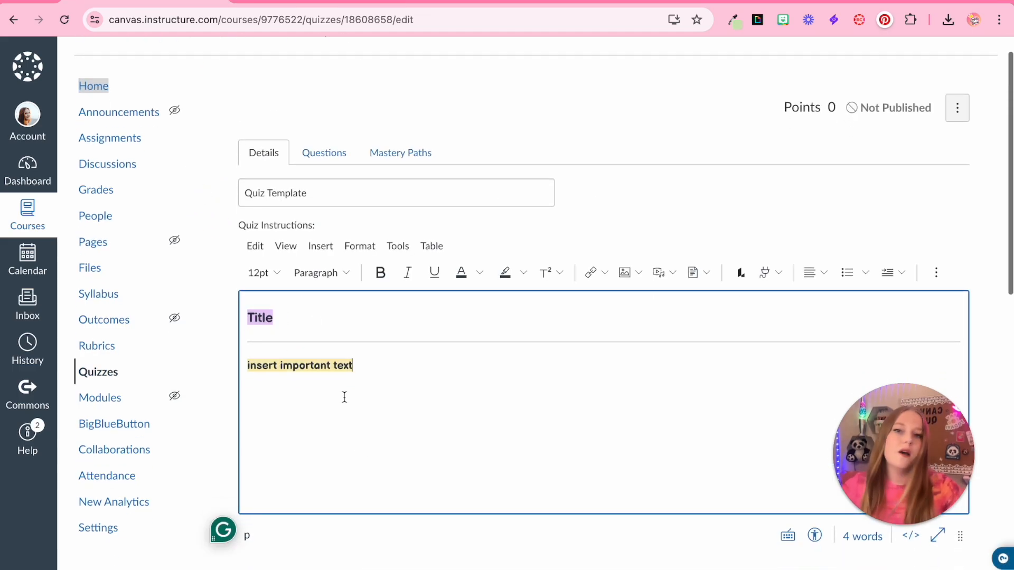
Step: Replace the instructions' Title placeholder with "Pre-Assessment" and rename the quiz "Quiz Template - Pre Assessment"
double_click(301, 317)
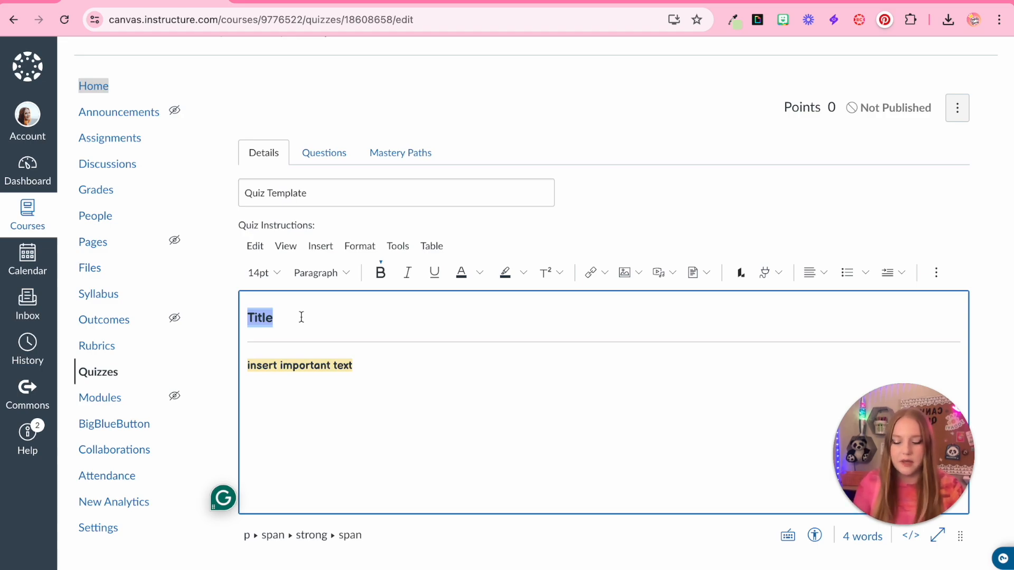
text(Pre-Assessment)
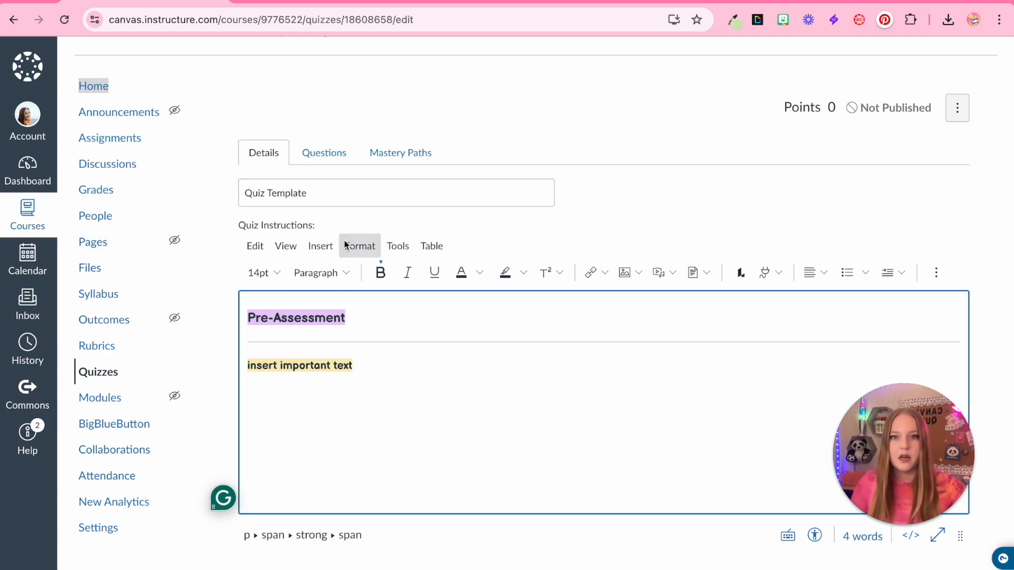
click(339, 194)
text(- Pr)
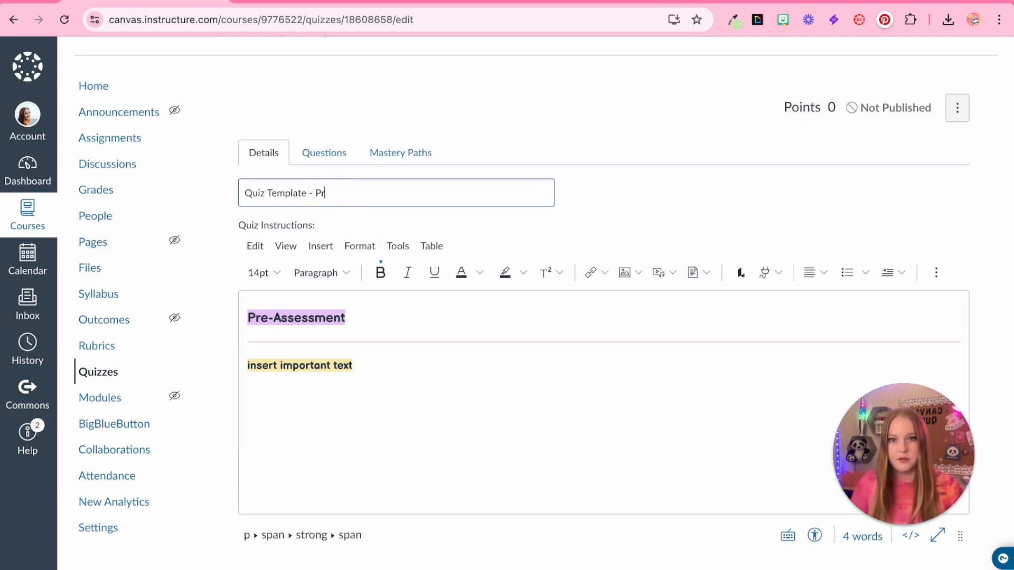
text(e Assessment)
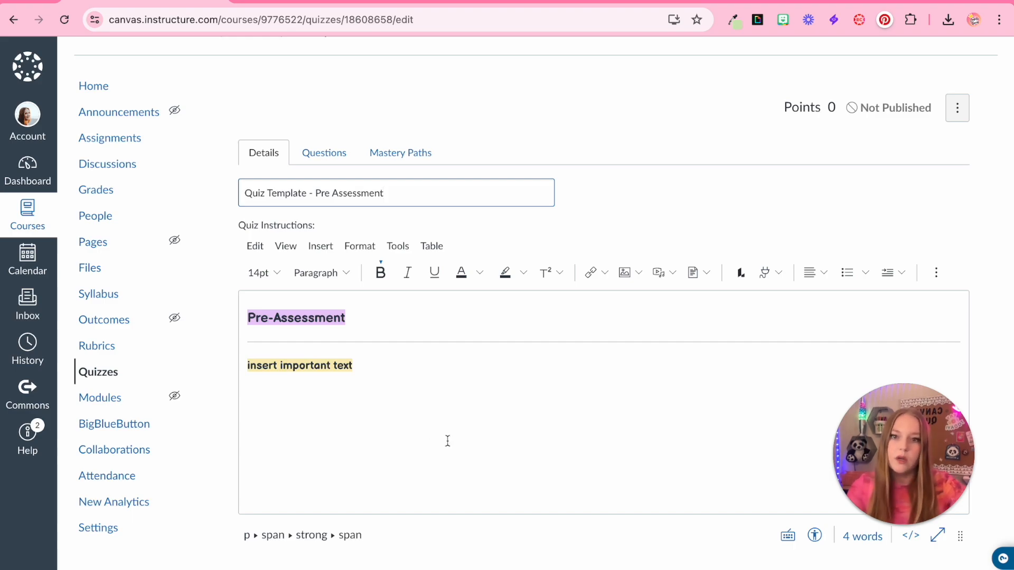
Step: Replace the "insert important text" placeholder with "DIRECTIONS:" and add the "YOU ARE BEGINNING THE LESSON!" directions with three numbered instructions below
triple_click(383, 369)
text(DIRECTIONS:)
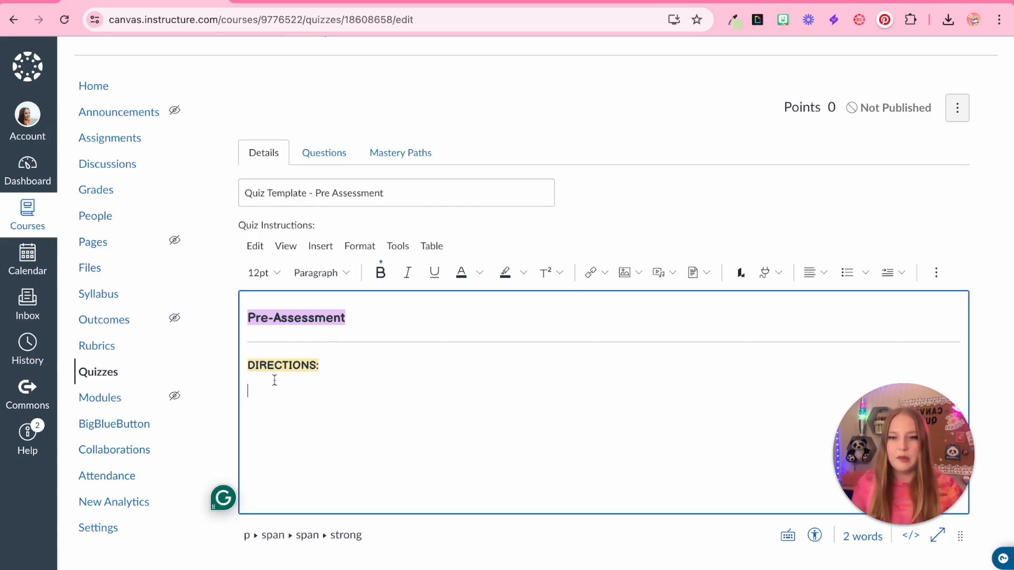
text(YOU ARE BEGINNING THE LESSON! Before the learning of new content takes place, you will evaluate your prior knowledge. You will also be introduced to the lesson objectives through multiple-choice and matching questions. Answer the questions as best as you can! Choosing the correct answer is NOT important right now! Showing what you already know about the topic is most important! You will complete this quiz independently. To complete the quiz - select "Take the Quiz." Make sure you read and respond to all the questions before answering!)
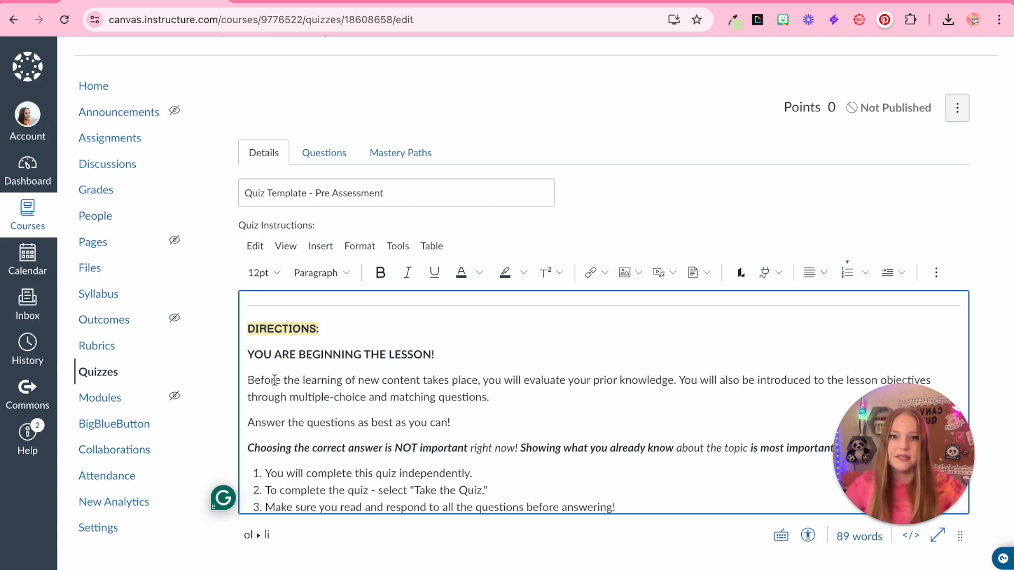
Step: Change the directions' font to match the title and make "YOU ARE BEGINNING THE LESSON!" the yellow-highlighted heading instead of "DIRECTIONS:"
drag(246, 340, 616, 494)
click(360, 246)
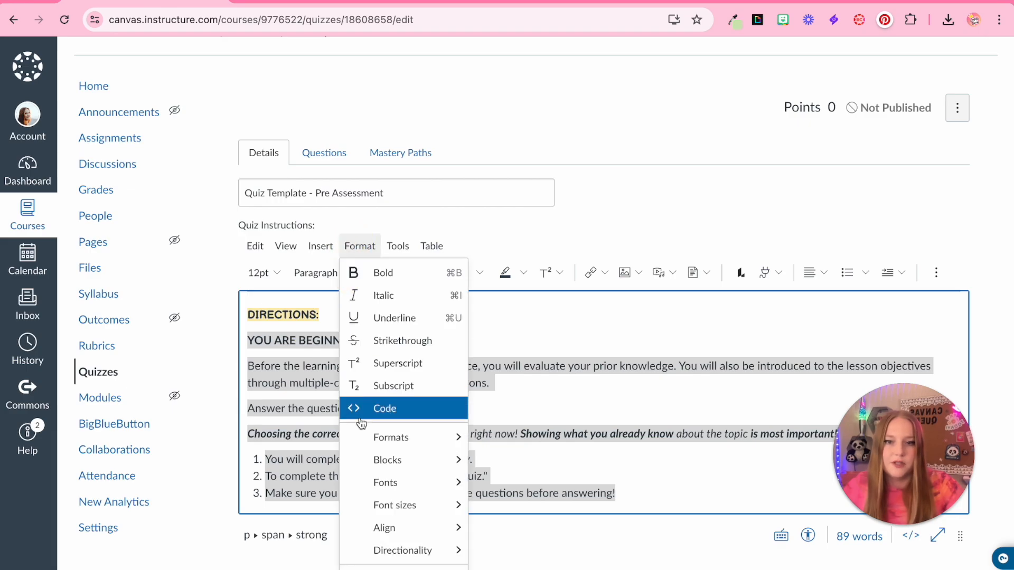
mouse_move(390, 497)
click(544, 277)
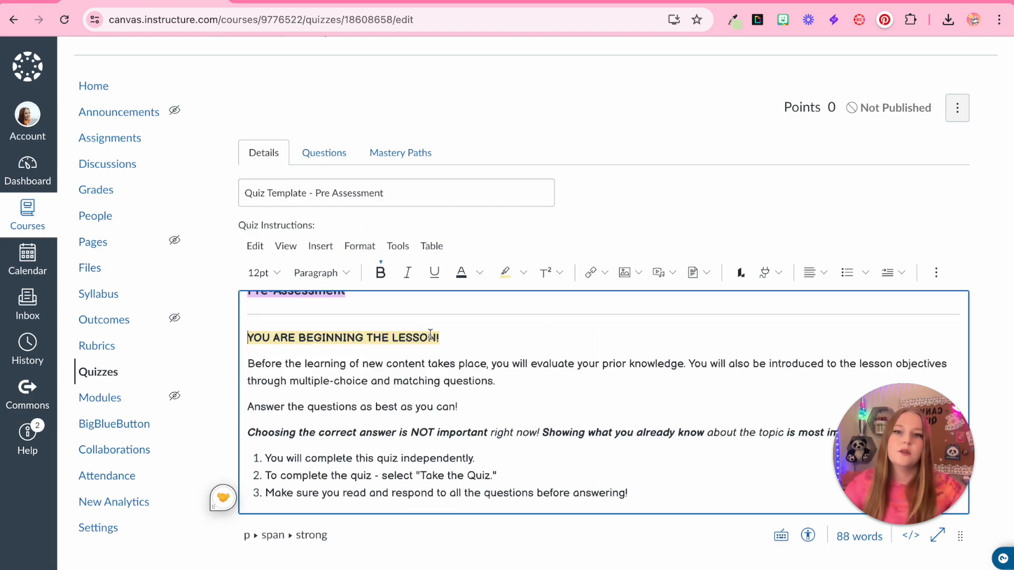
scroll(428, 337, down, 2)
click(427, 341)
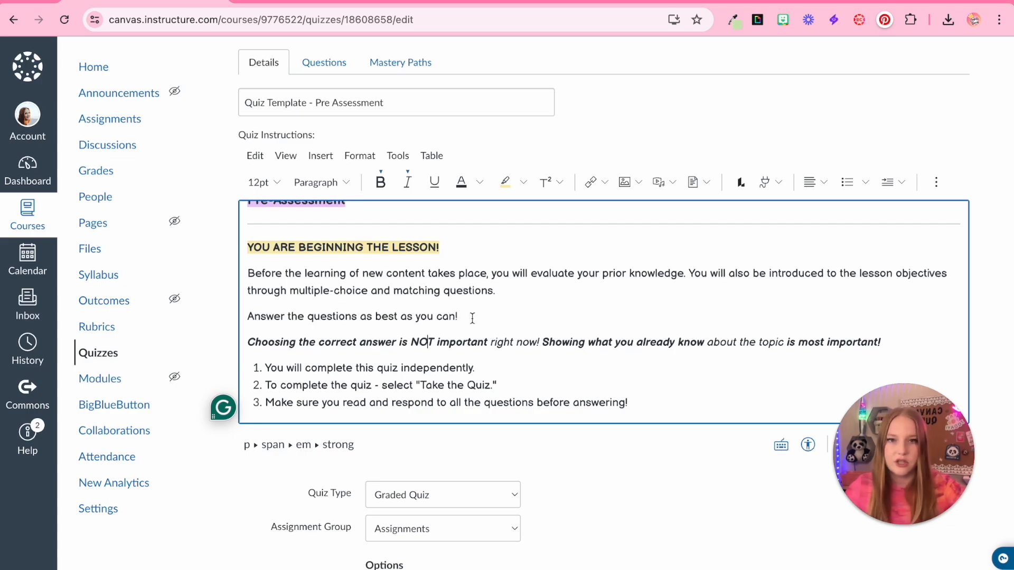
Step: Bold "multiple-choice" and "matching questions." in the directions and review the text
drag(290, 291, 370, 294)
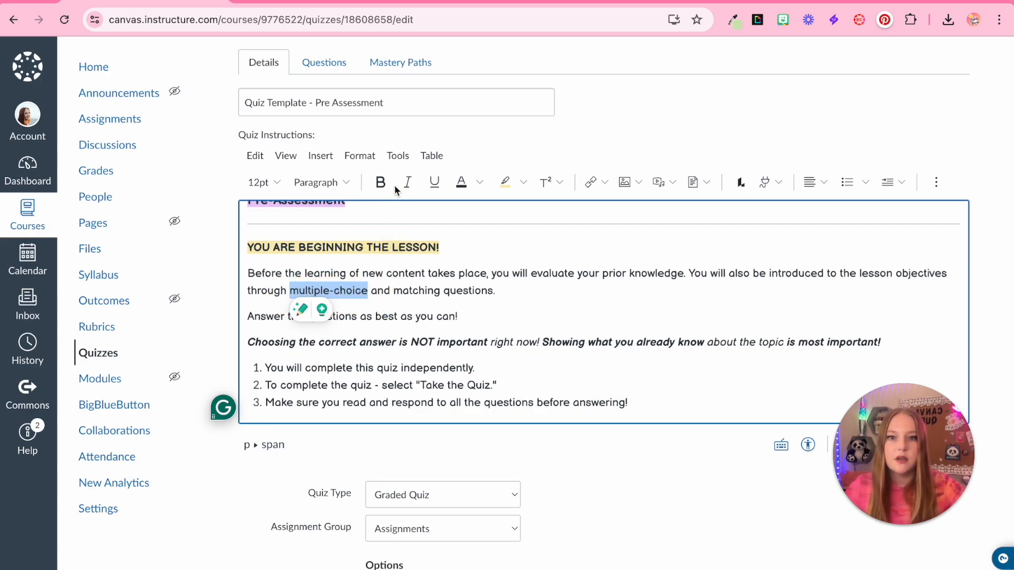
click(380, 183)
drag(395, 291, 499, 291)
click(380, 183)
click(594, 339)
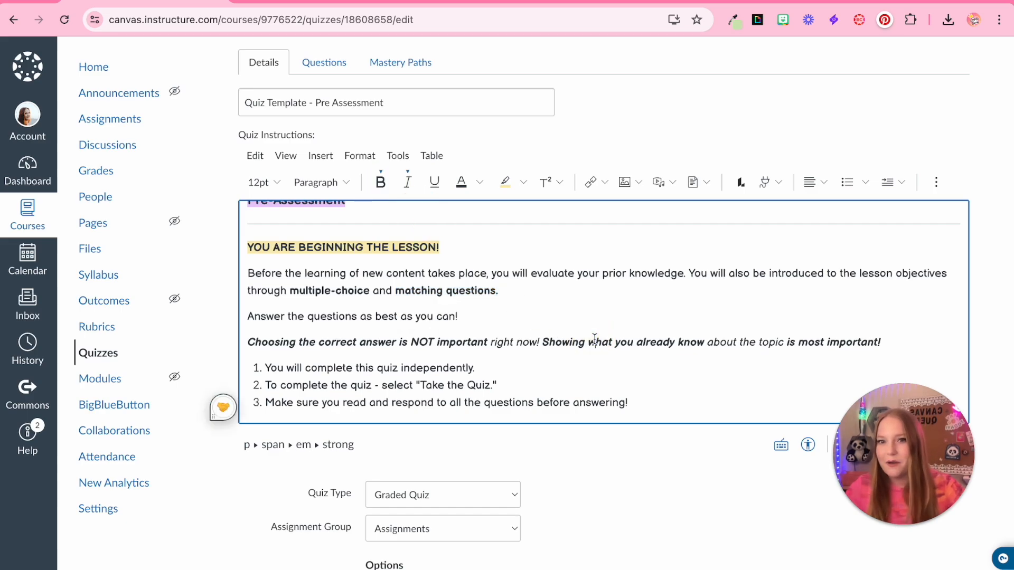
scroll(595, 341, up, 1)
scroll(249, 268, down, 1)
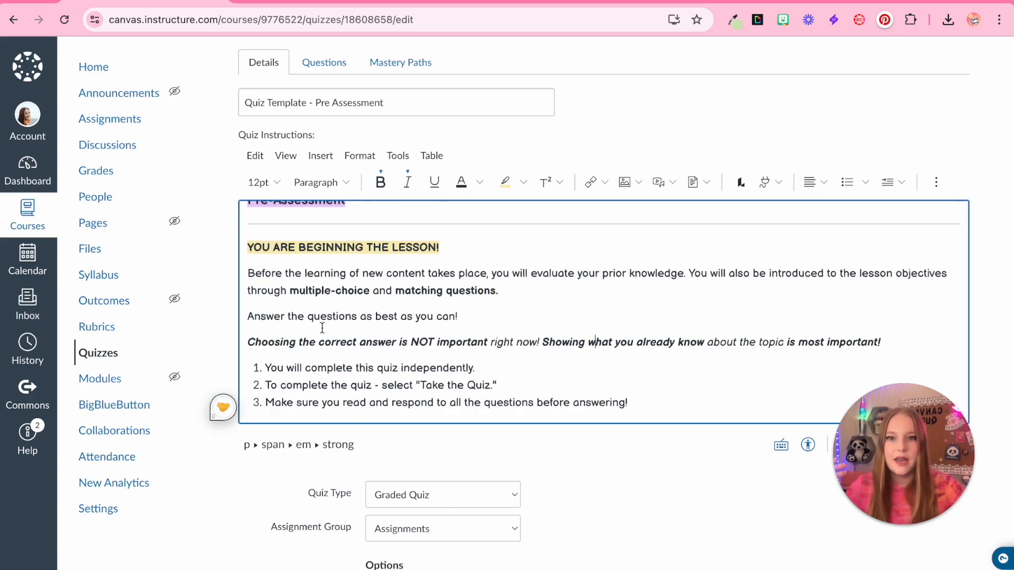
click(273, 315)
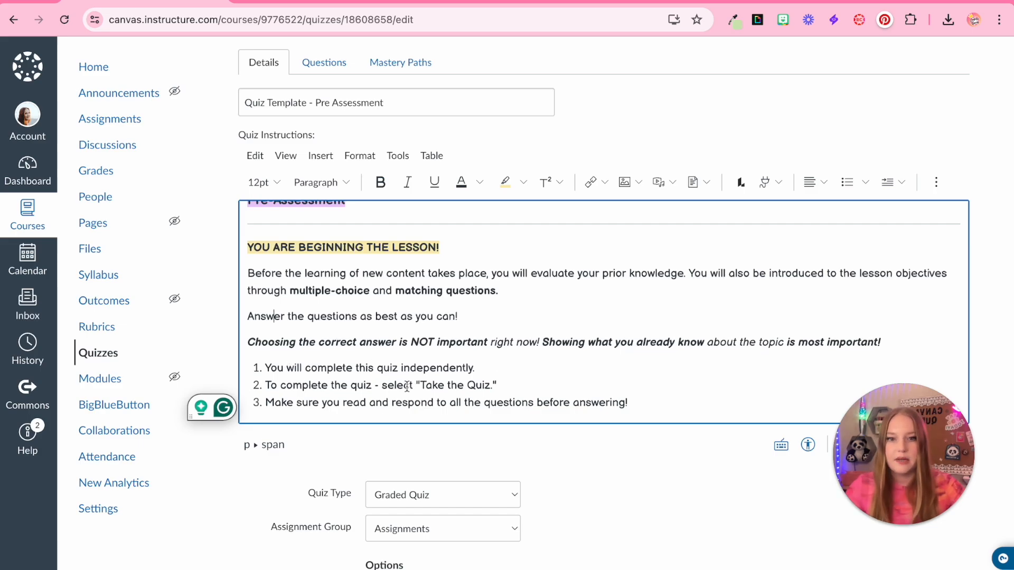
Step: Review the quiz type options and keep the type set to Graded Quiz
scroll(529, 391, down, 1)
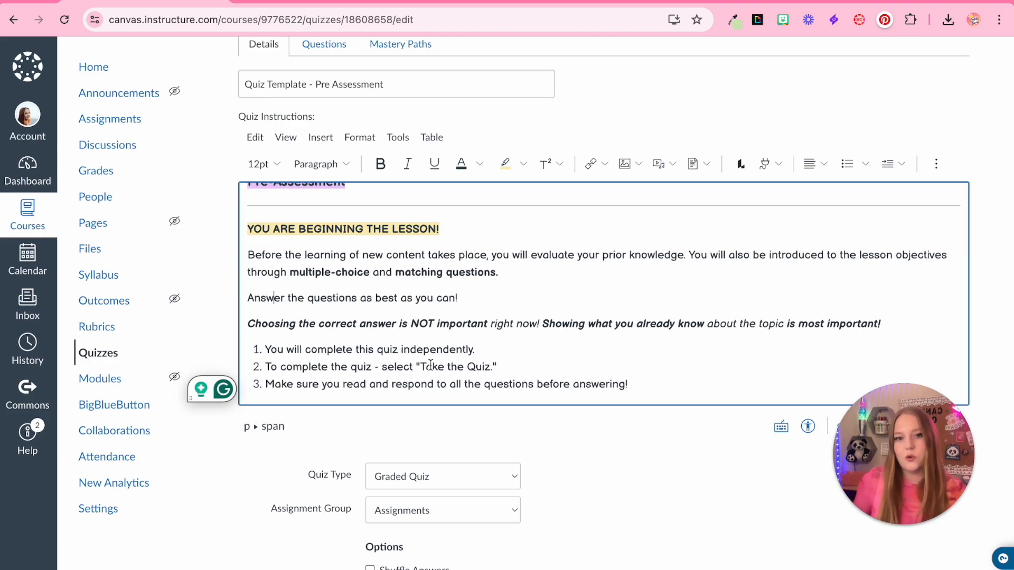
scroll(431, 367, down, 2)
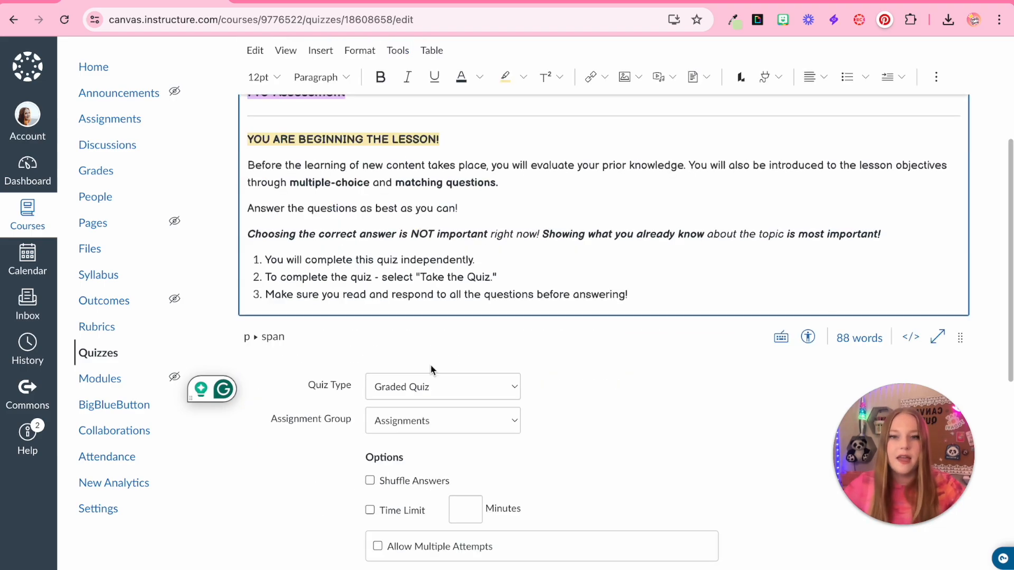
scroll(626, 401, down, 4)
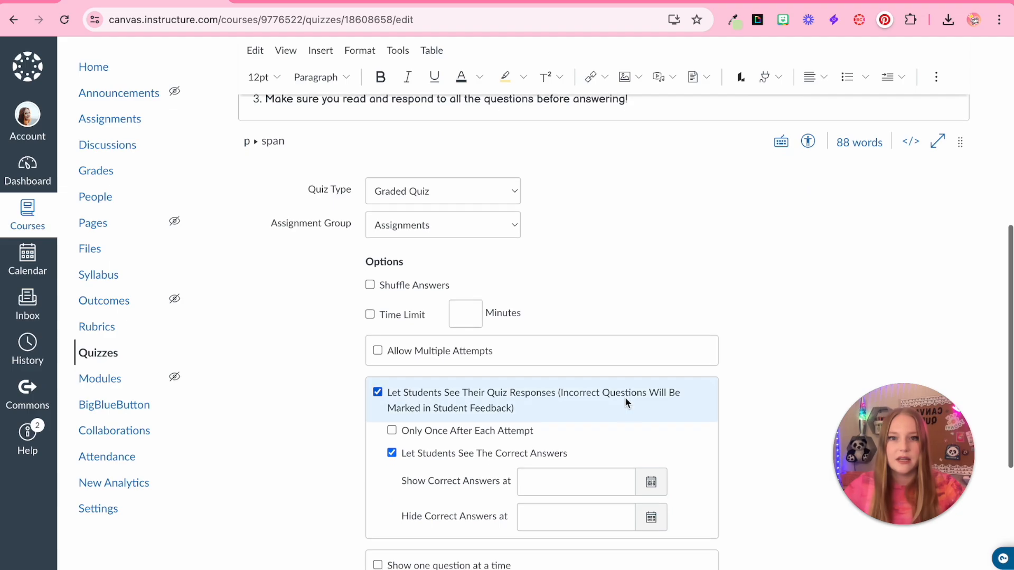
scroll(463, 209, up, 5)
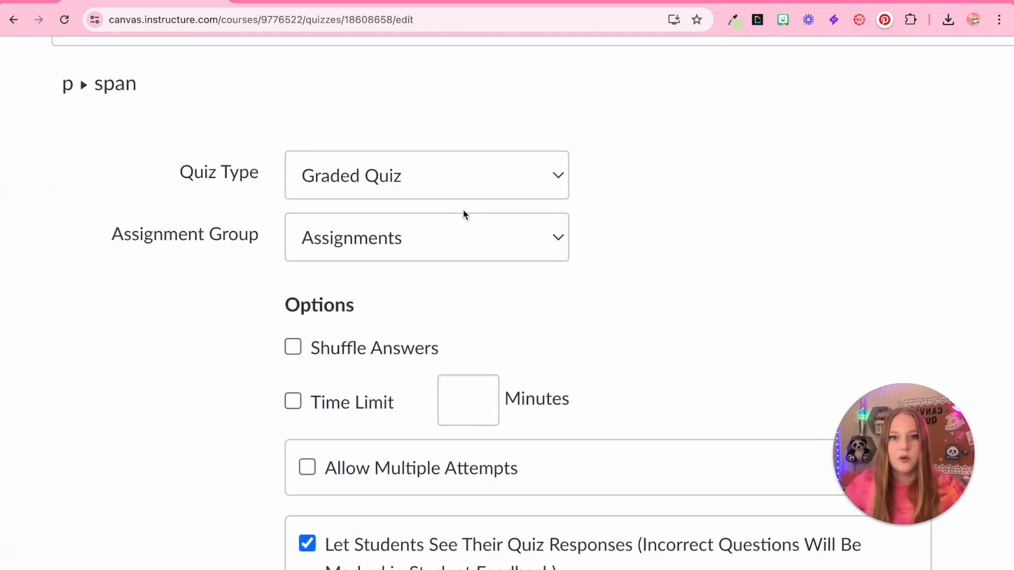
click(366, 167)
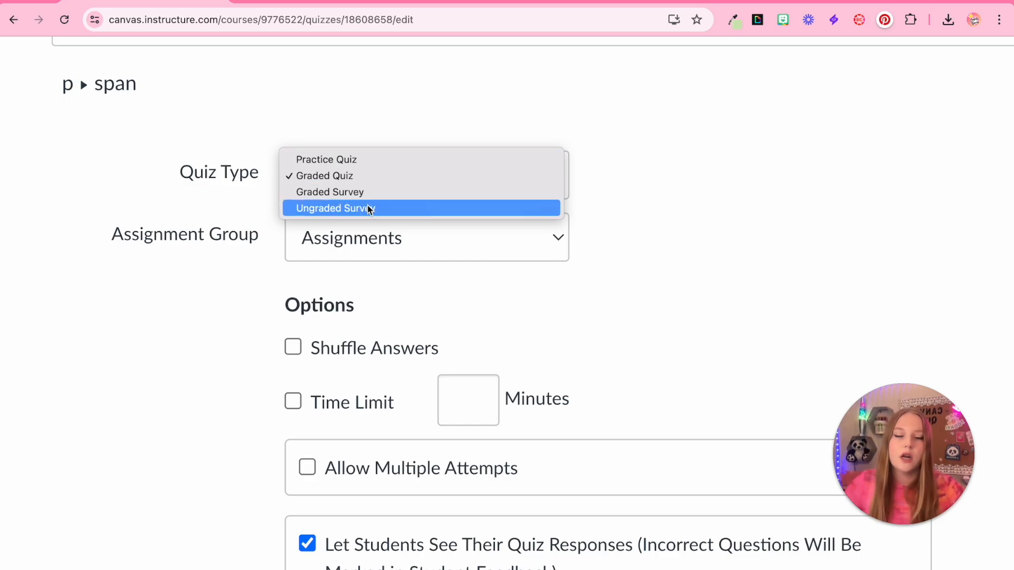
click(407, 178)
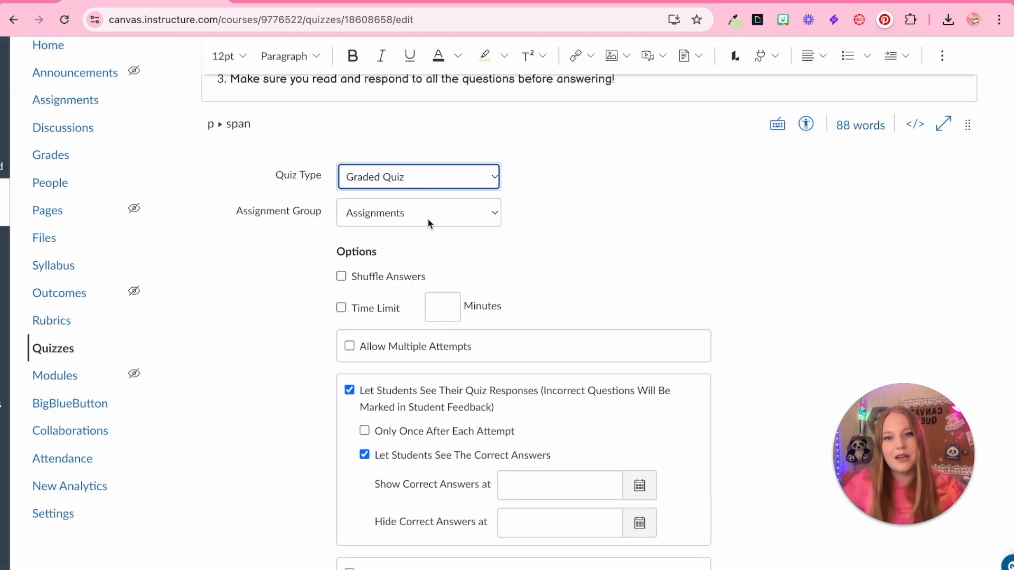
Step: Set the assignment group to Formative and turn on Shuffle Answers
click(429, 223)
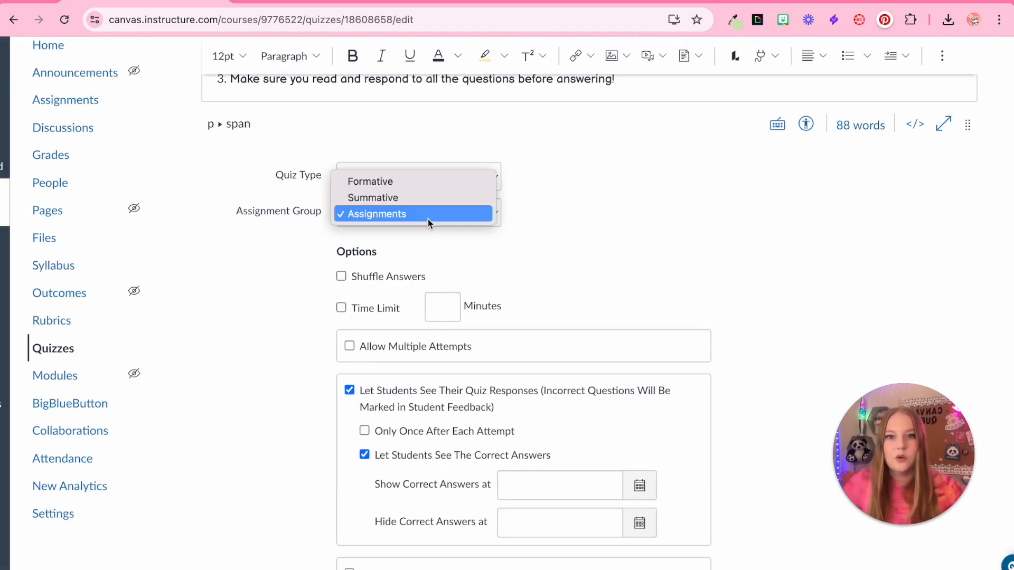
click(394, 182)
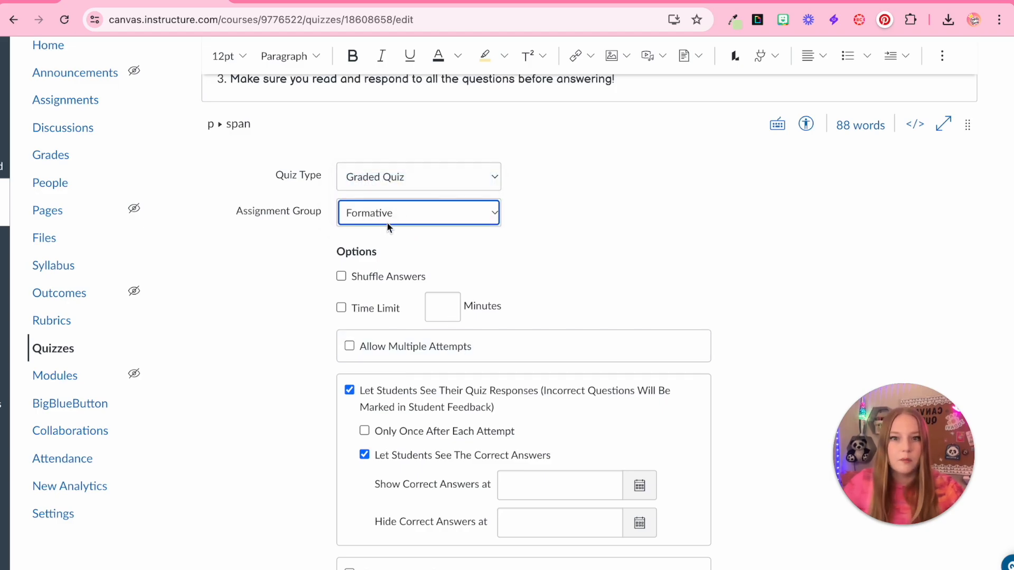
scroll(435, 148, down, 1)
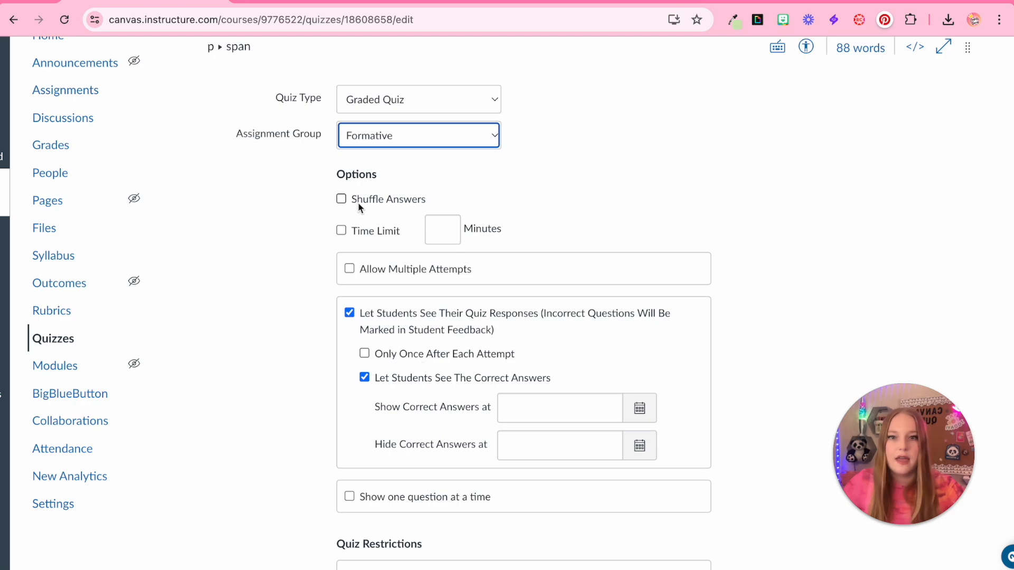
click(341, 199)
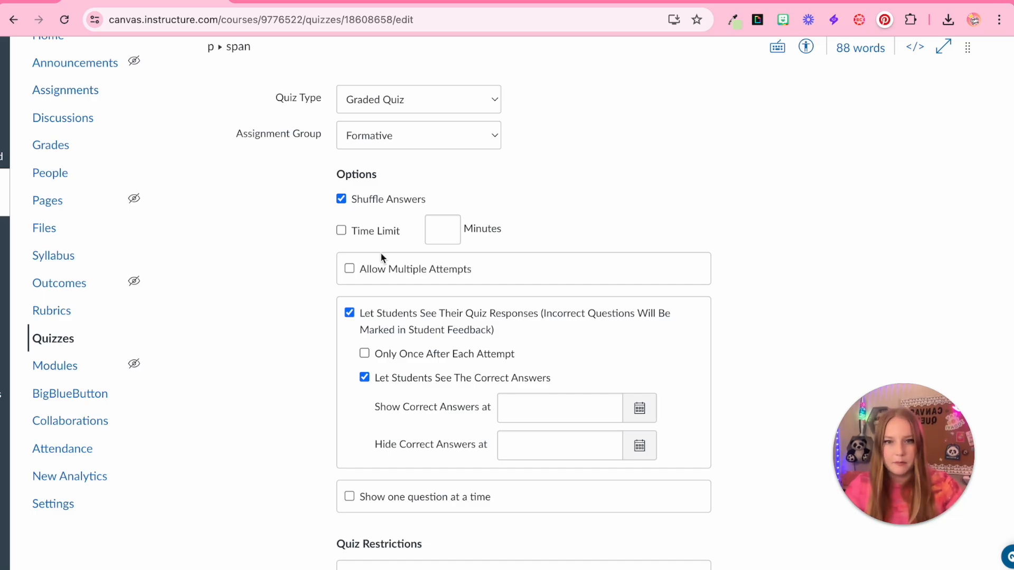
click(349, 269)
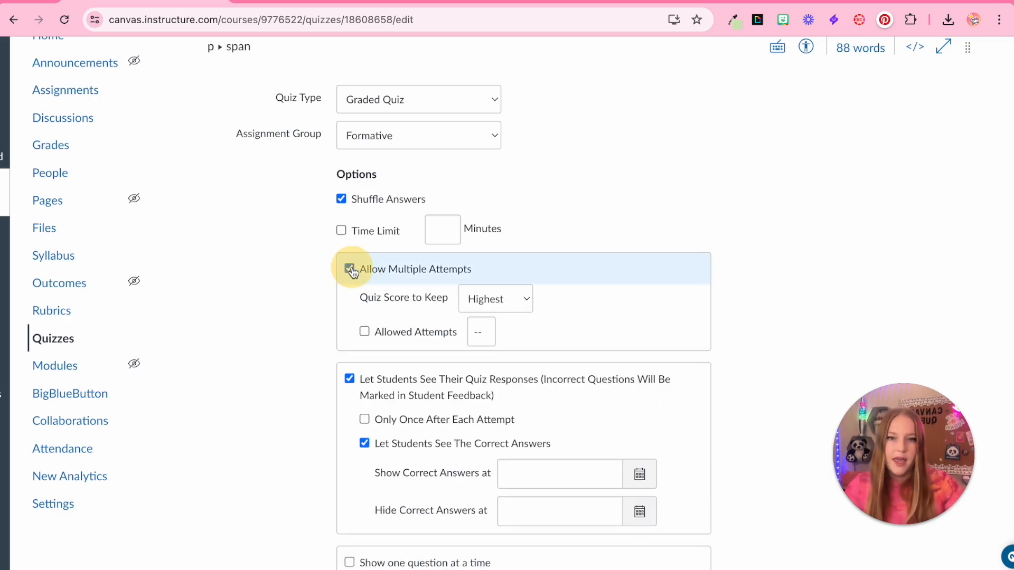
click(483, 336)
click(364, 332)
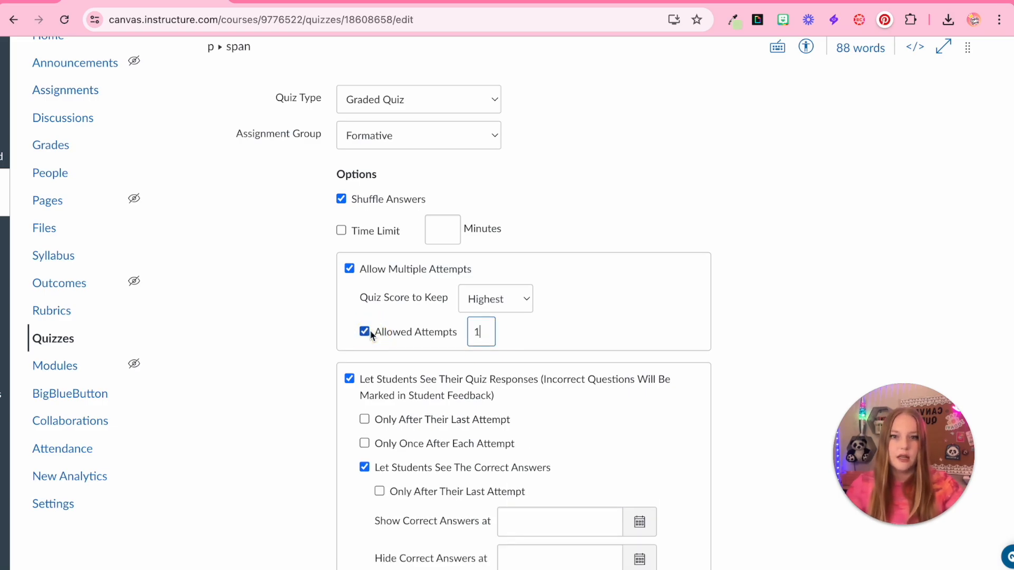
click(349, 269)
scroll(282, 283, up, 1)
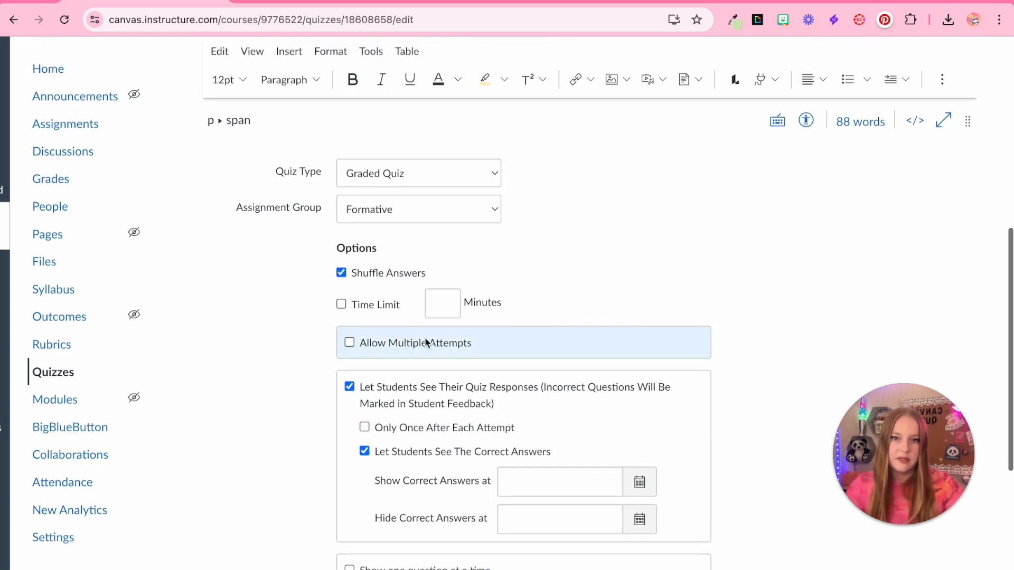
Step: Try allowing multiple attempts with the highest score kept and 3 allowed attempts, and turn the option back off
click(361, 353)
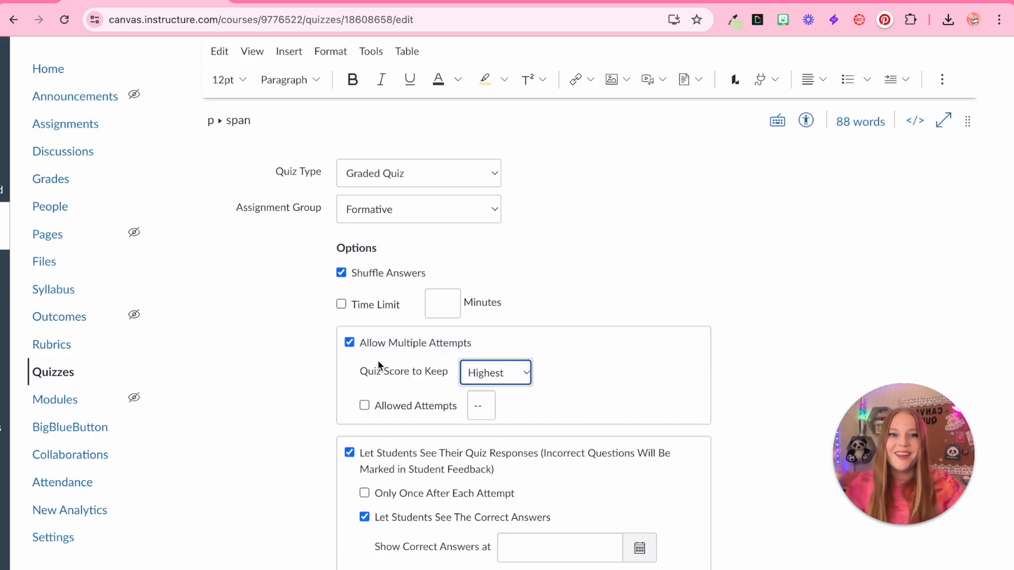
click(515, 373)
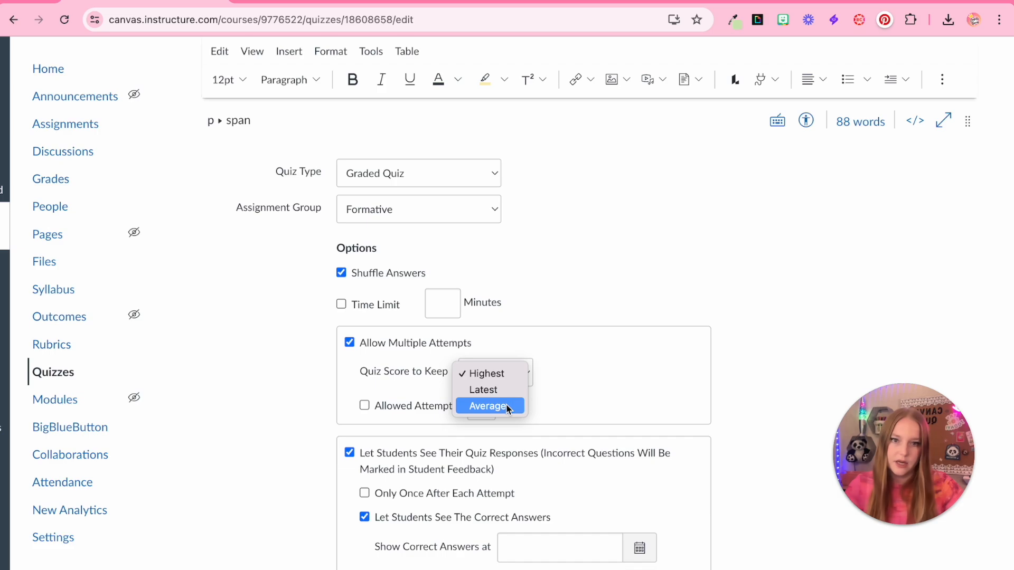
click(410, 382)
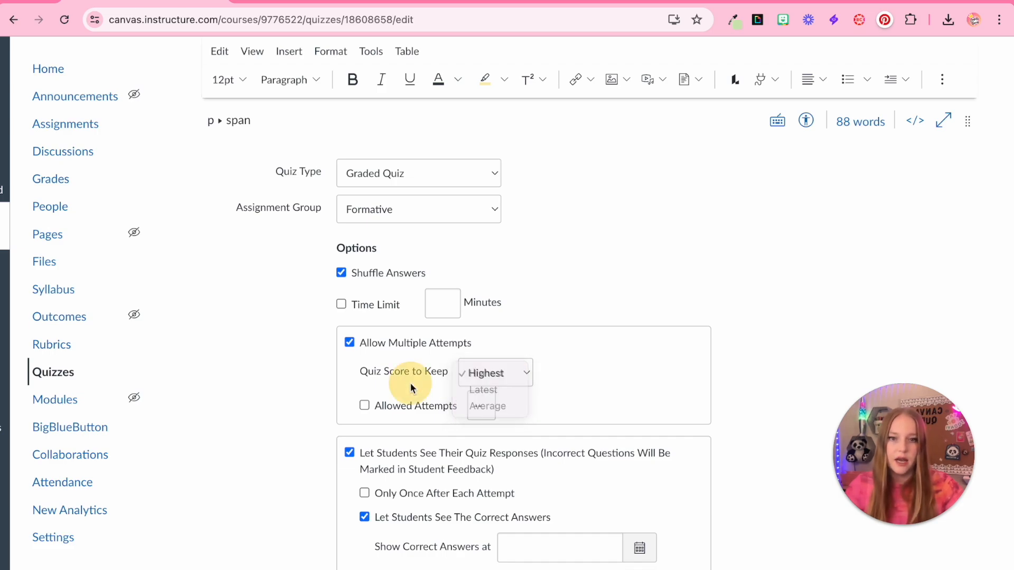
click(370, 408)
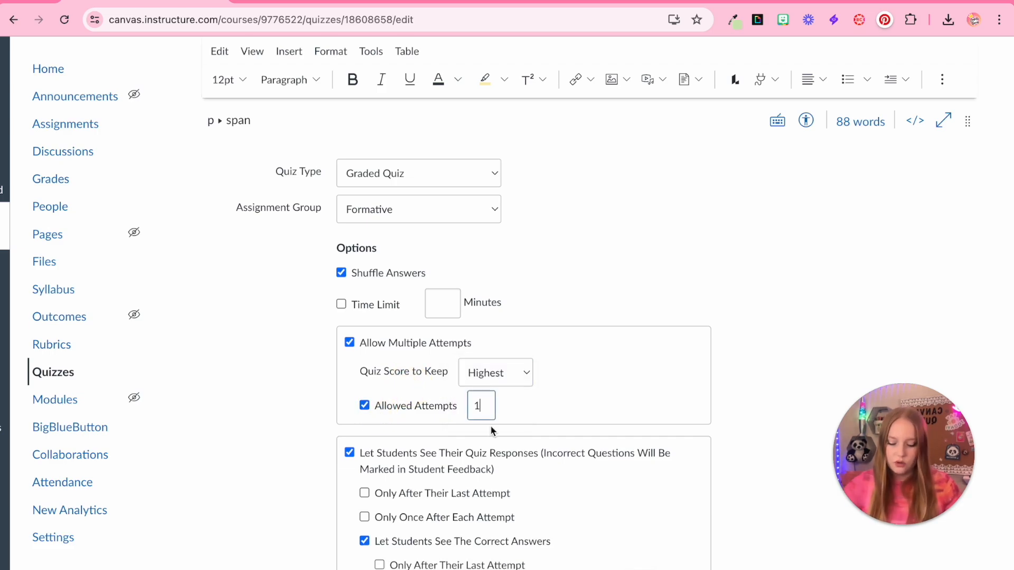
key(BackSpace)
text(3)
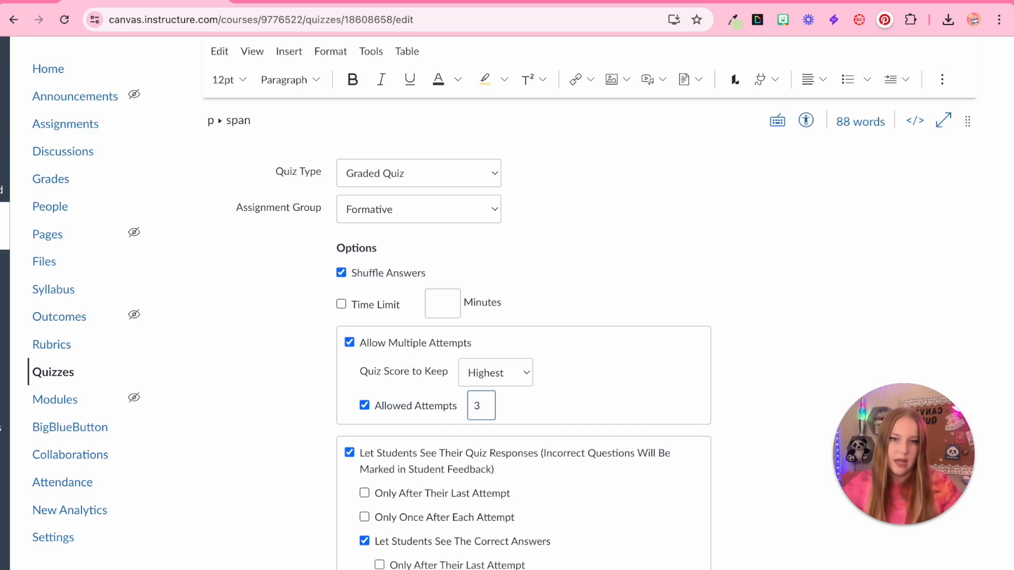
click(364, 405)
click(349, 343)
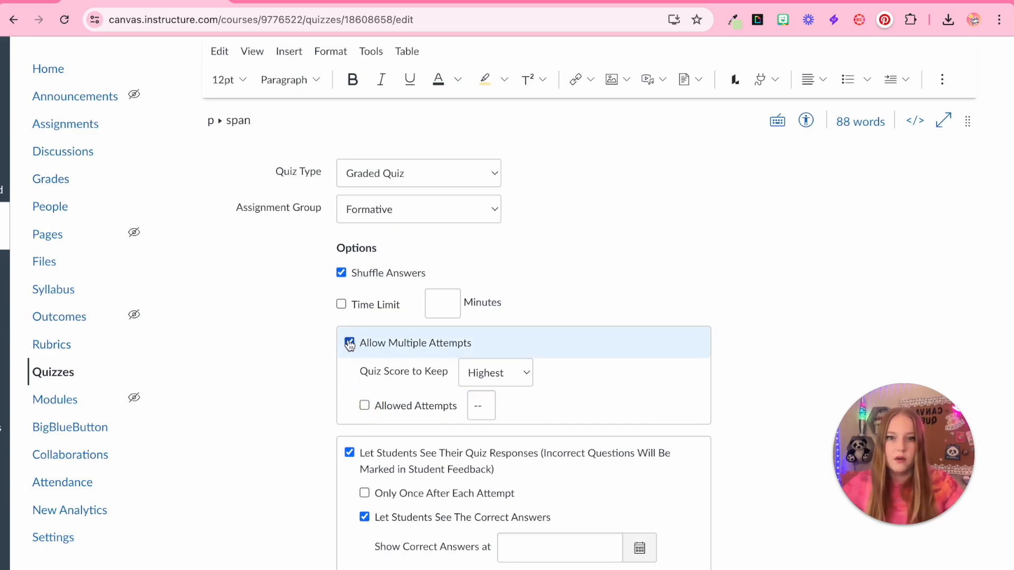
Step: Try turning Let Students See The Correct Answers off and on again, and check the date picker for Show Correct Answers
scroll(273, 407, down, 3)
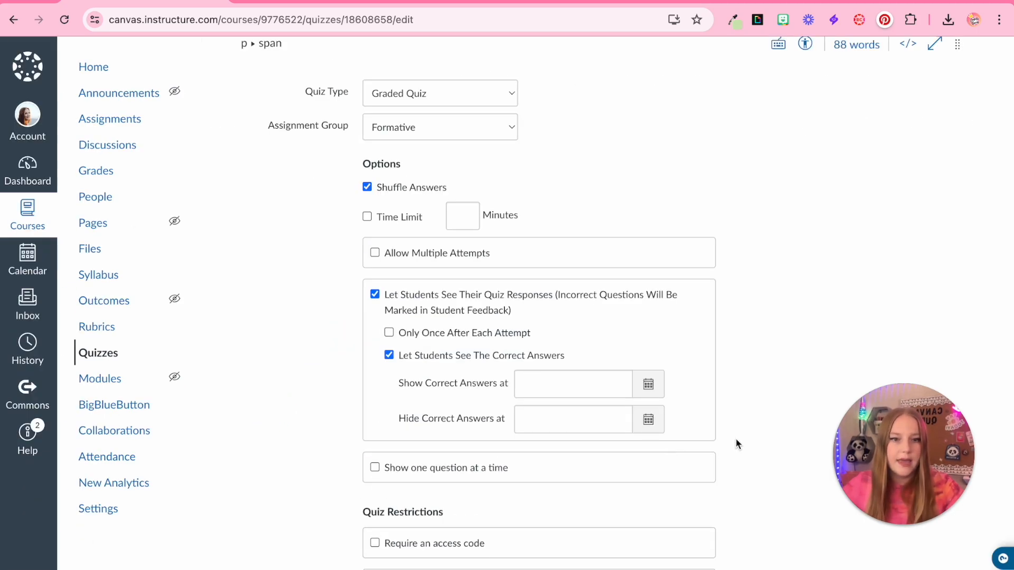
scroll(737, 440, up, 5)
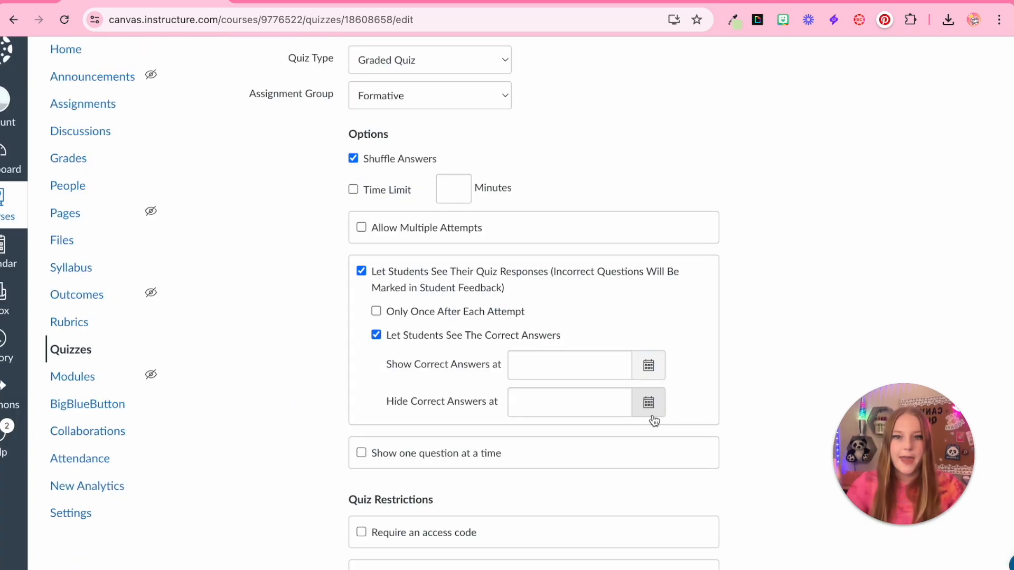
scroll(654, 421, up, 5)
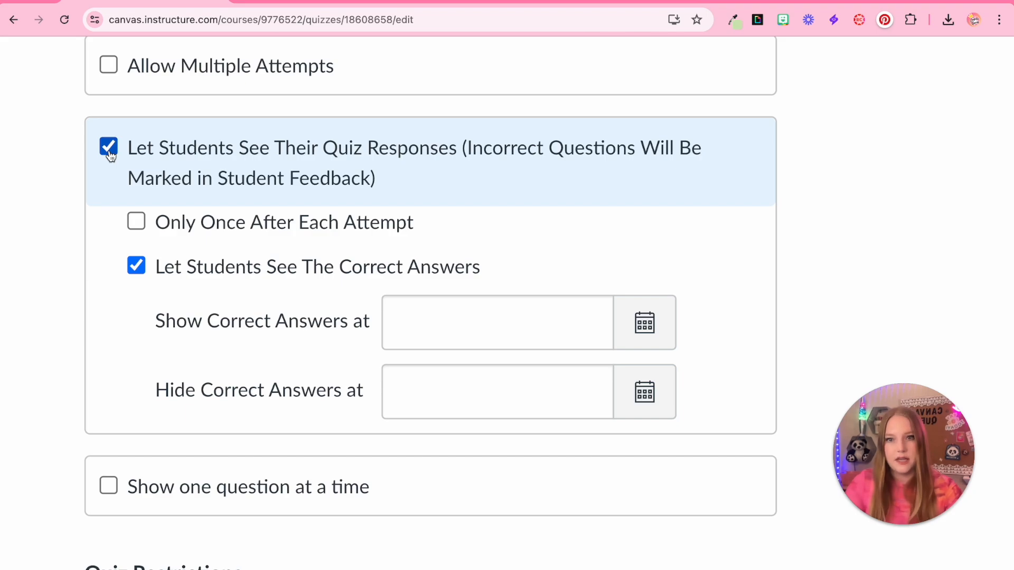
click(129, 263)
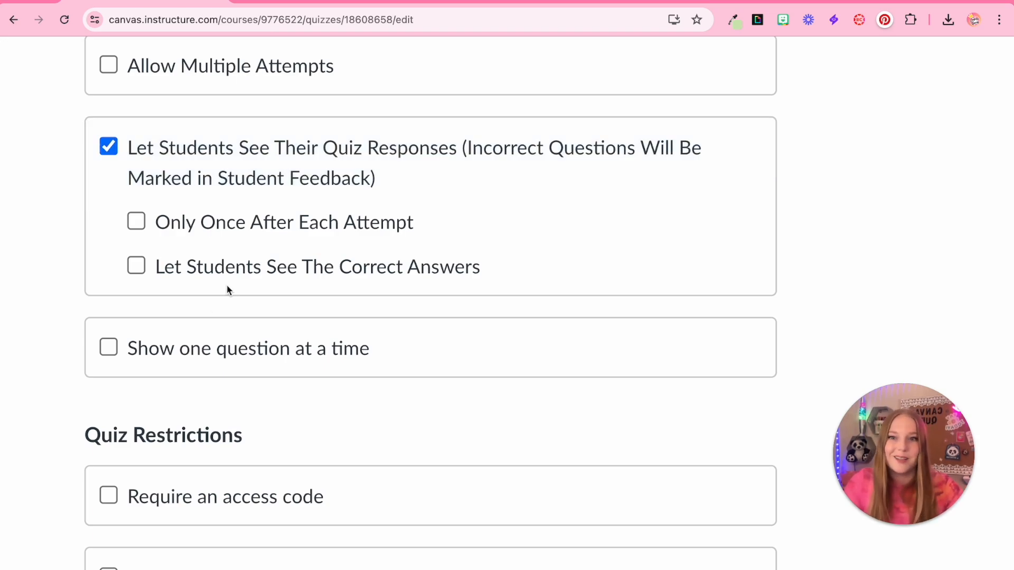
click(219, 271)
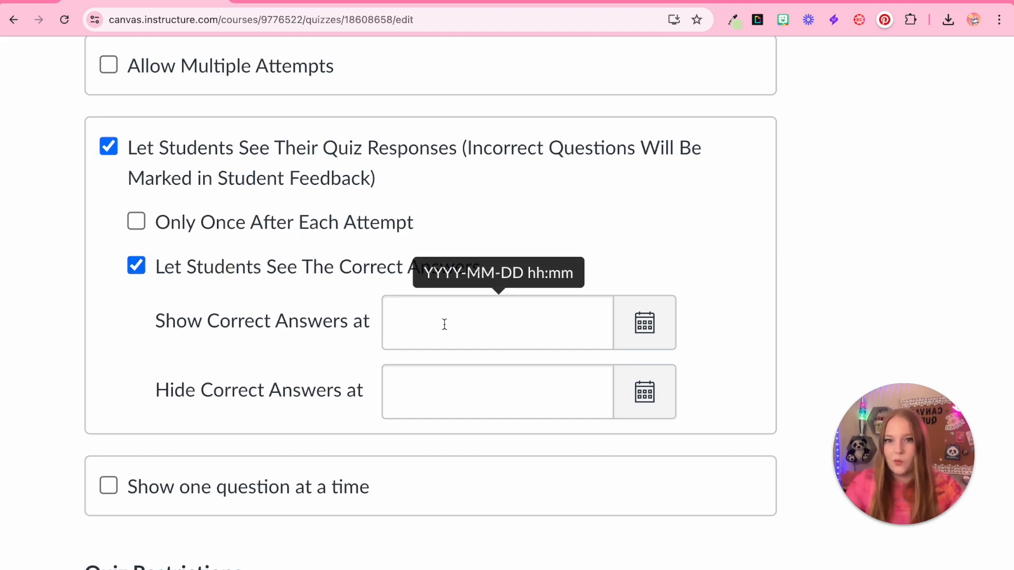
click(645, 325)
click(588, 206)
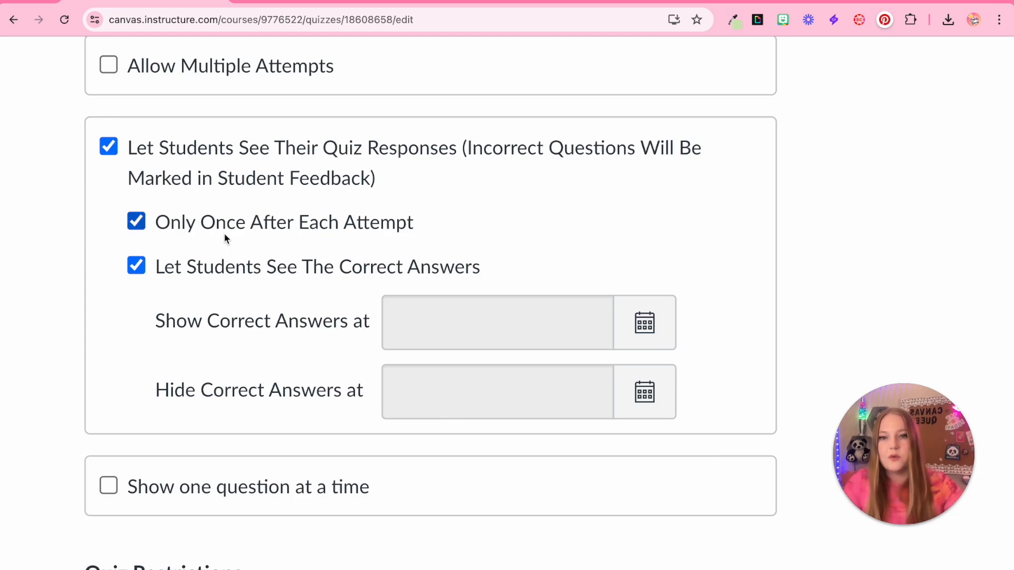
Step: Turn off Only Once After Each Attempt and Let Students See The Correct Answers, keeping students' quiz responses visible
scroll(224, 233, up, 5)
scroll(374, 232, down, 1)
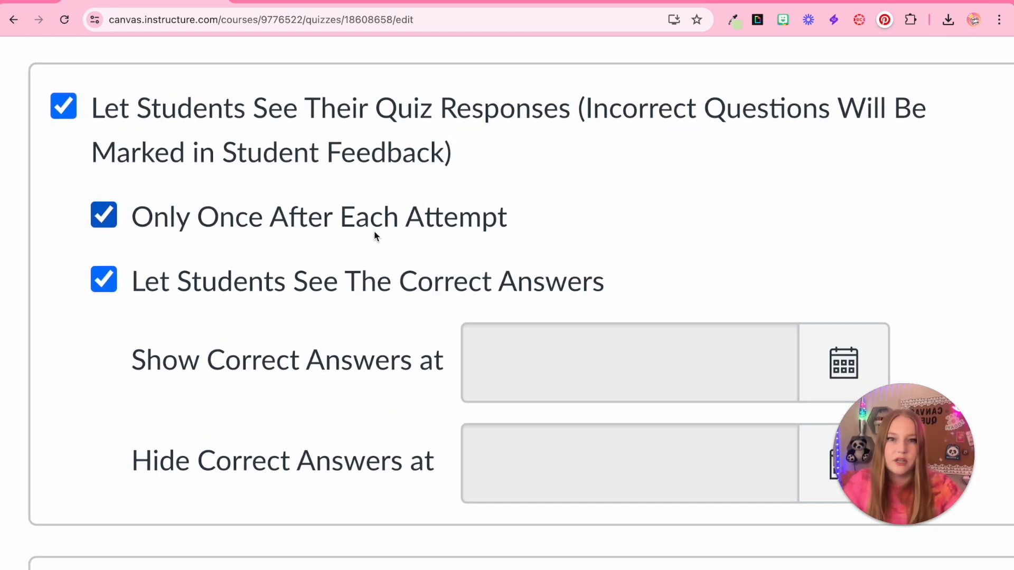
scroll(375, 236, down, 3)
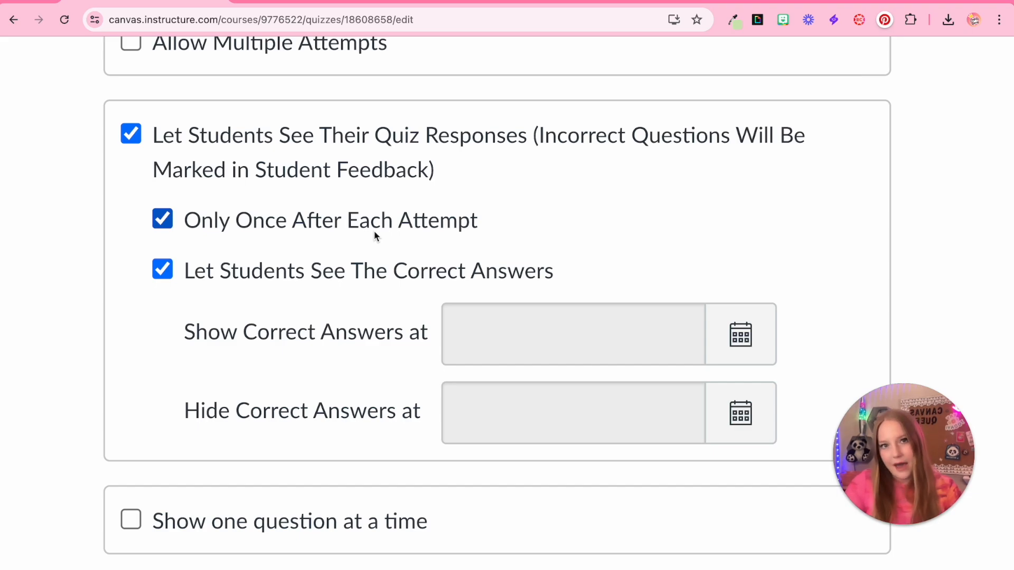
click(162, 219)
click(163, 269)
Step: Try the access code requirement in the quiz restrictions and turn it back off without entering a code
scroll(222, 437, down, 3)
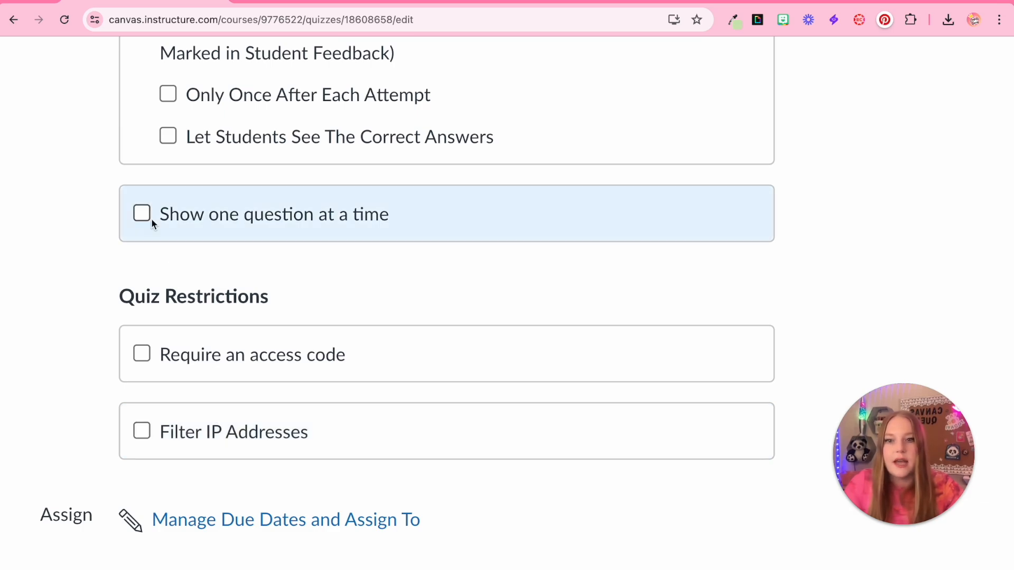
scroll(151, 217, down, 2)
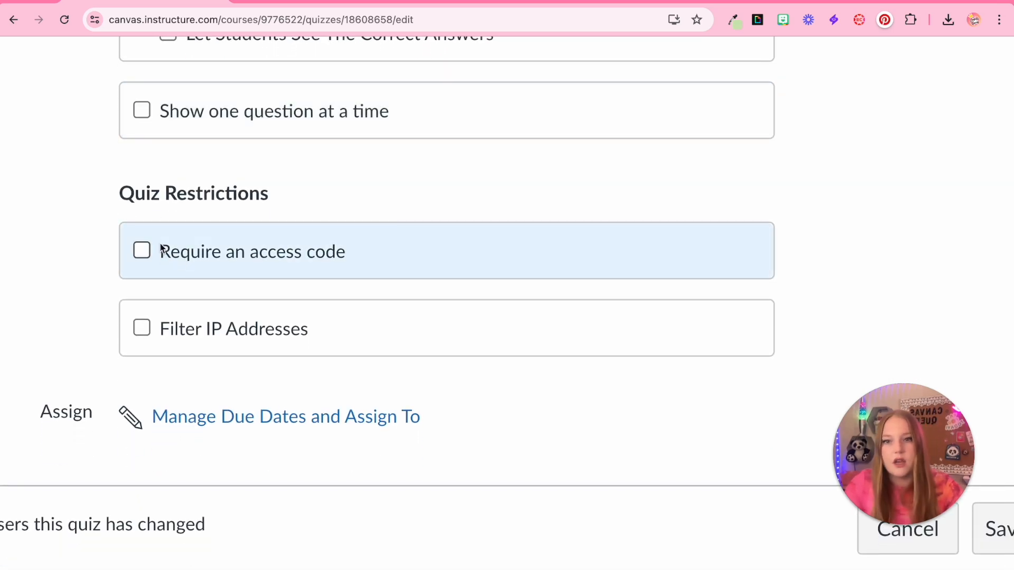
click(183, 261)
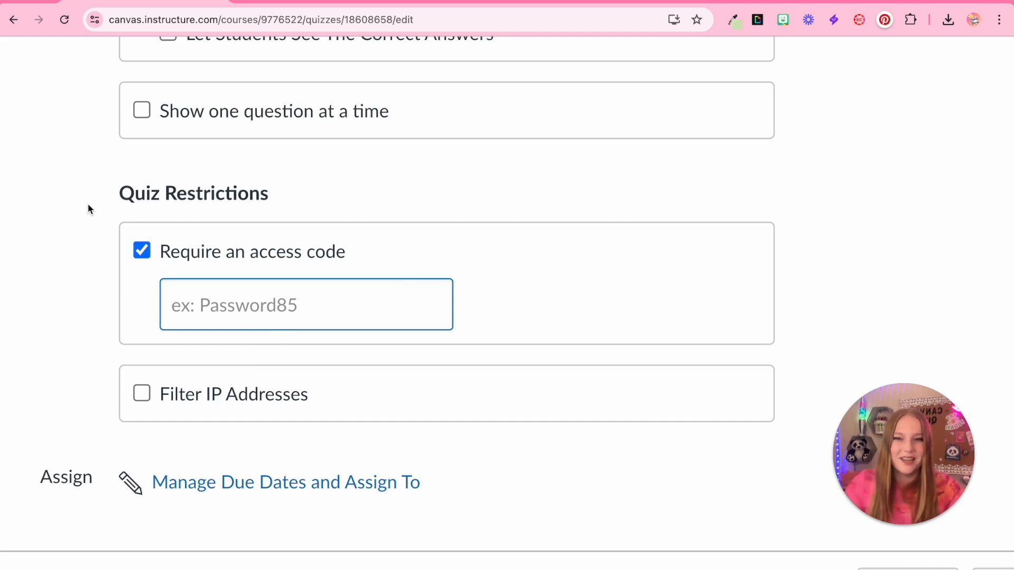
click(143, 254)
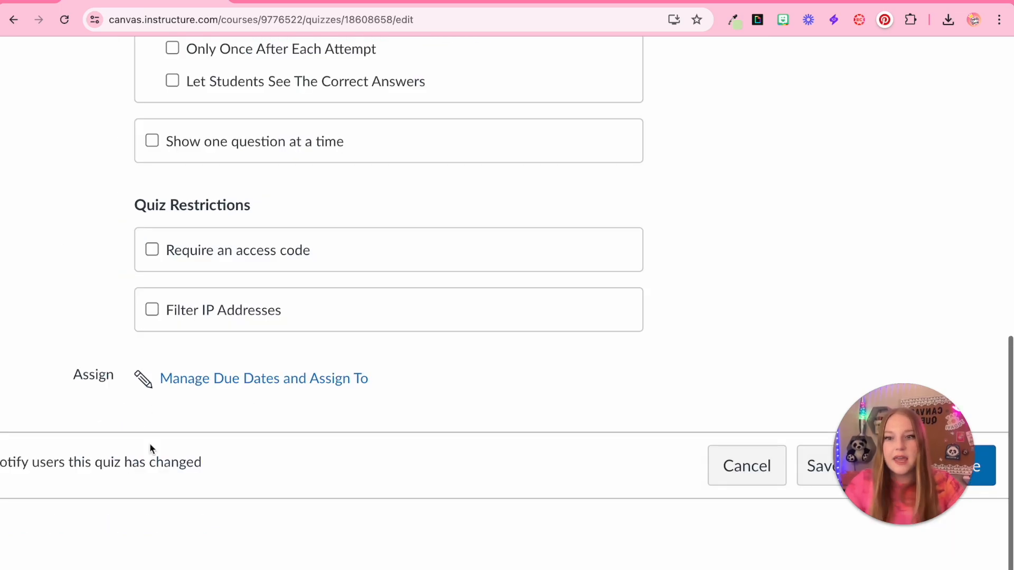
Step: Review the quiz's Assign To, due date and availability settings, and leave them without changes
click(205, 381)
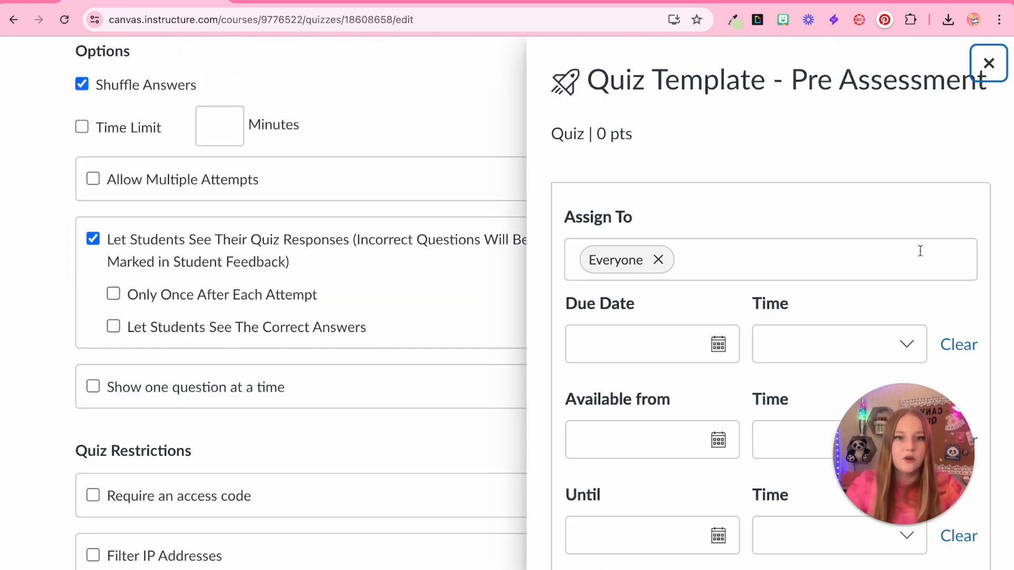
scroll(920, 251, down, 2)
key(ctrl+minus)
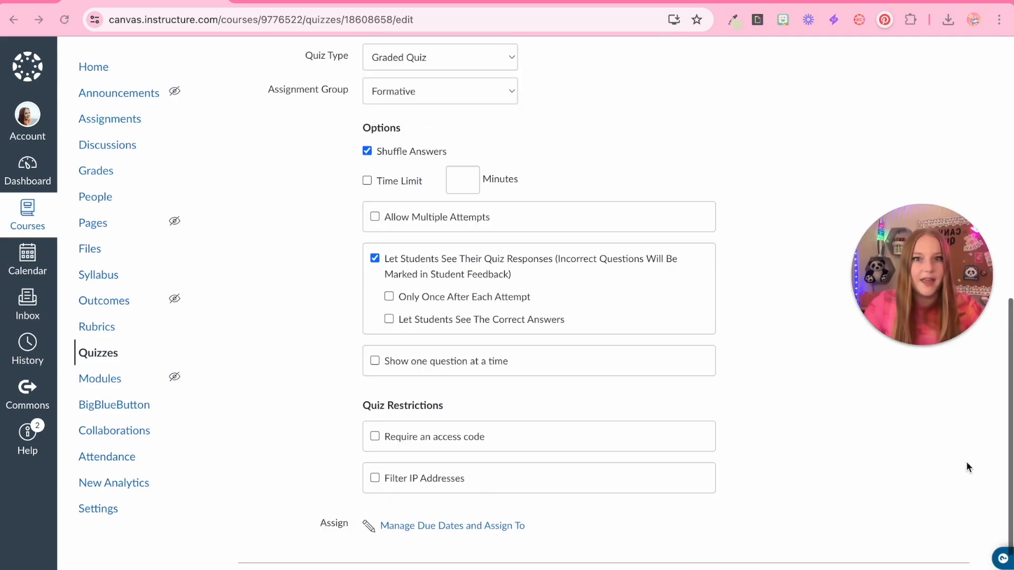
Step: Check the directions and settings of the pre-assessment quiz template and save it without publishing
scroll(967, 465, up, 5)
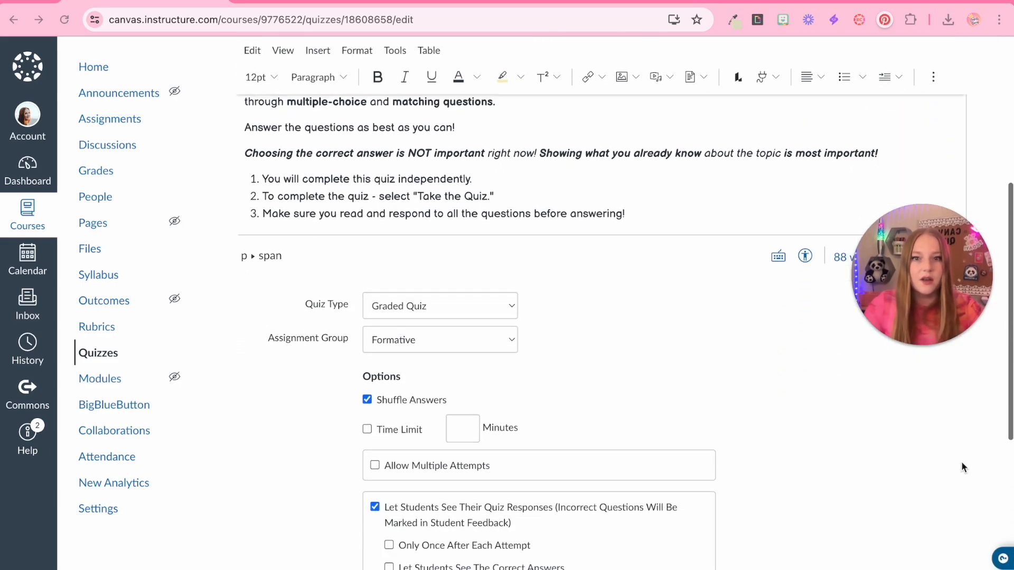
scroll(961, 467, down, 6)
click(939, 509)
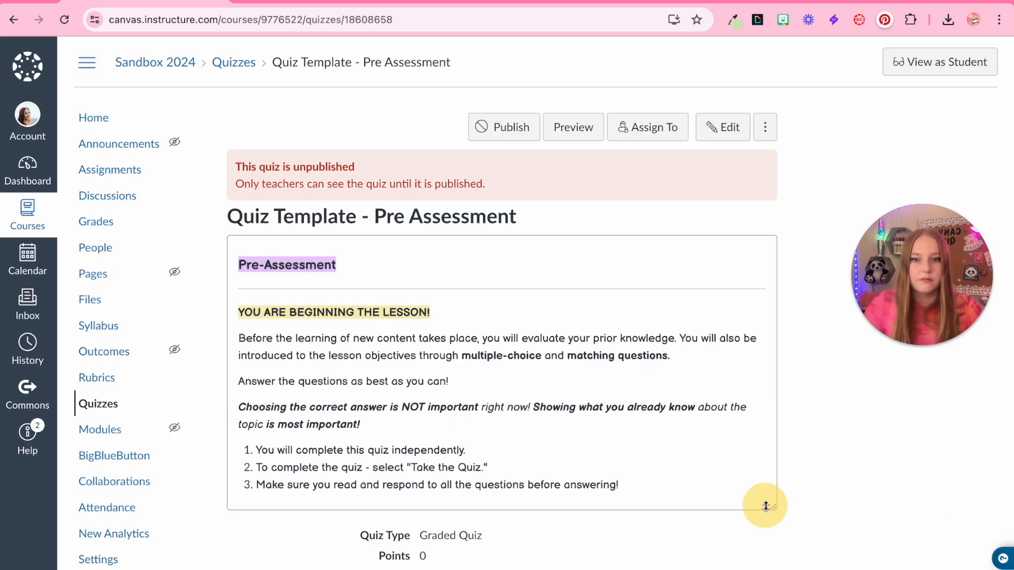
Step: Review the saved quiz's directions and its summary of settings, from quiz type to one question at a time
scroll(844, 502, down, 1)
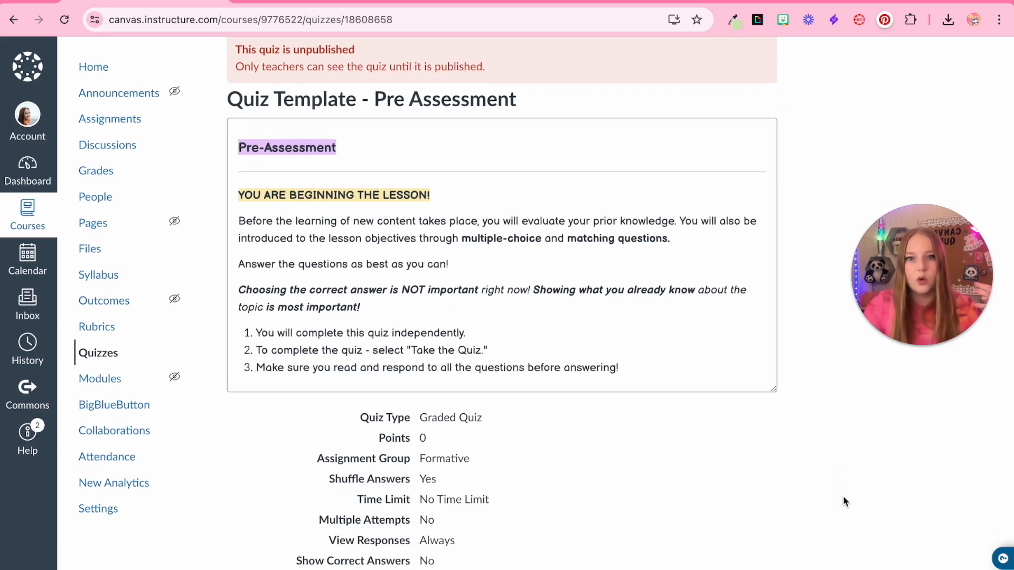
scroll(844, 502, down, 2)
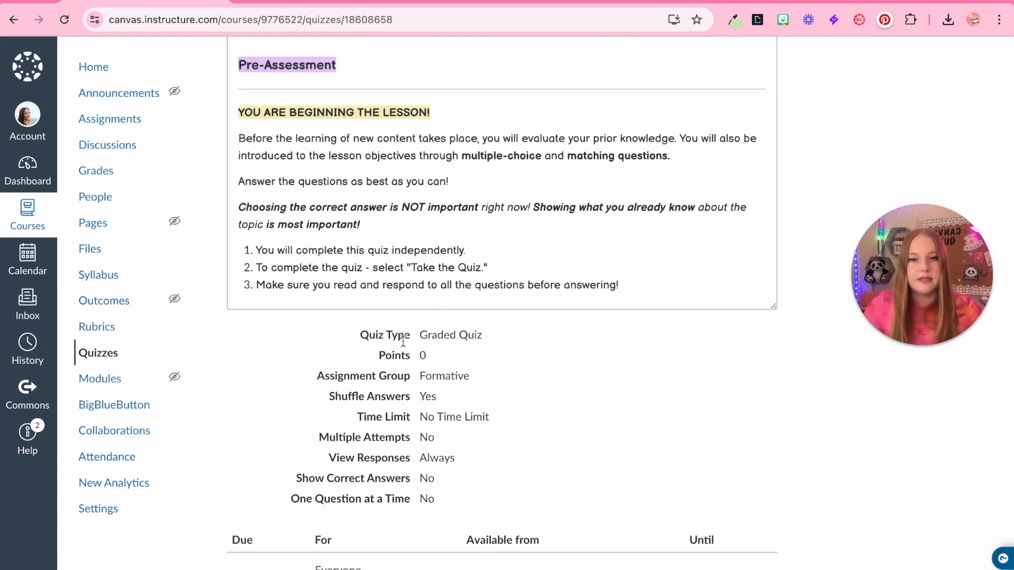
scroll(402, 341, up, 3)
scroll(469, 438, down, 2)
scroll(469, 438, down, 1)
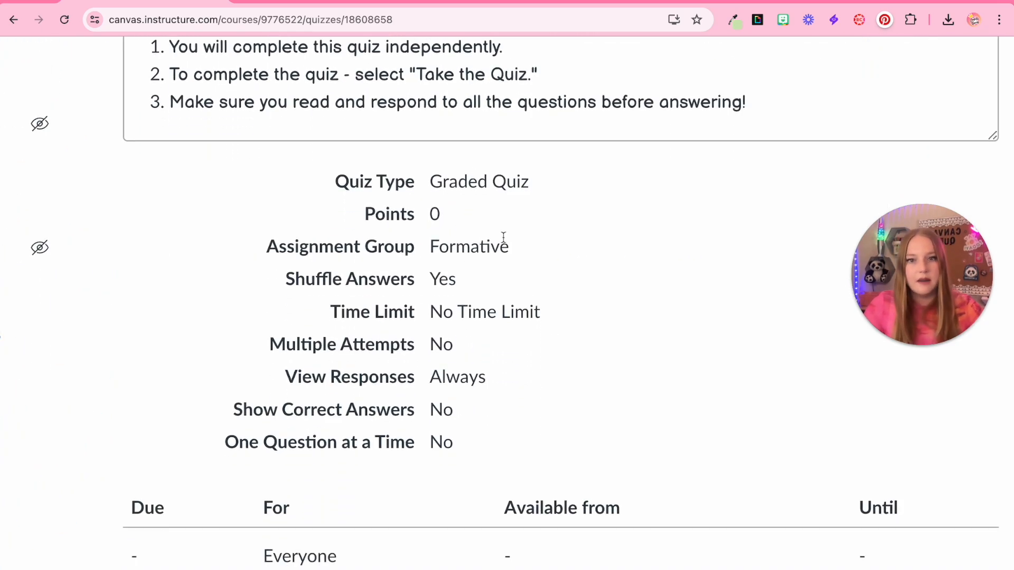
scroll(510, 380, down, 3)
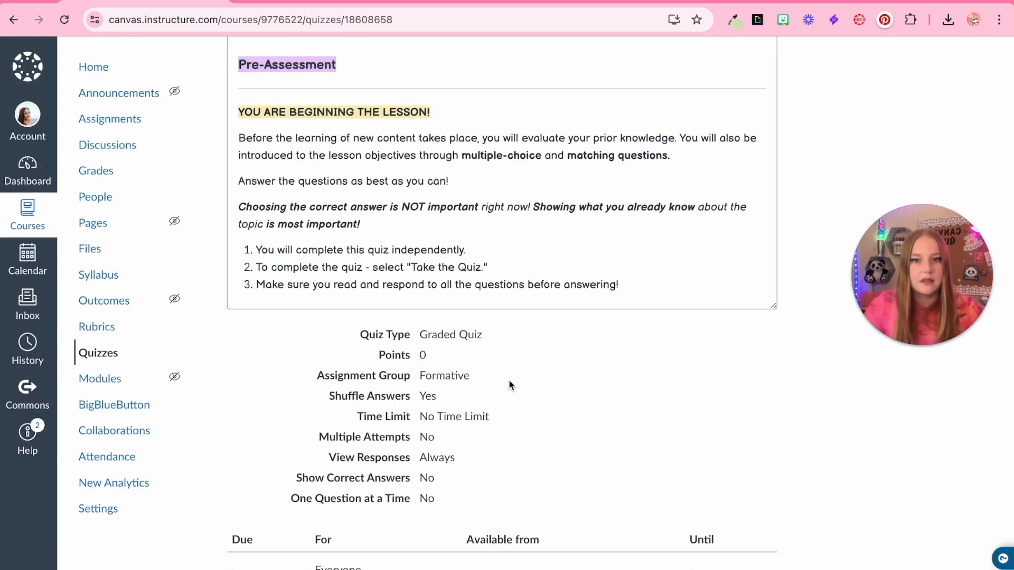
scroll(509, 380, up, 4)
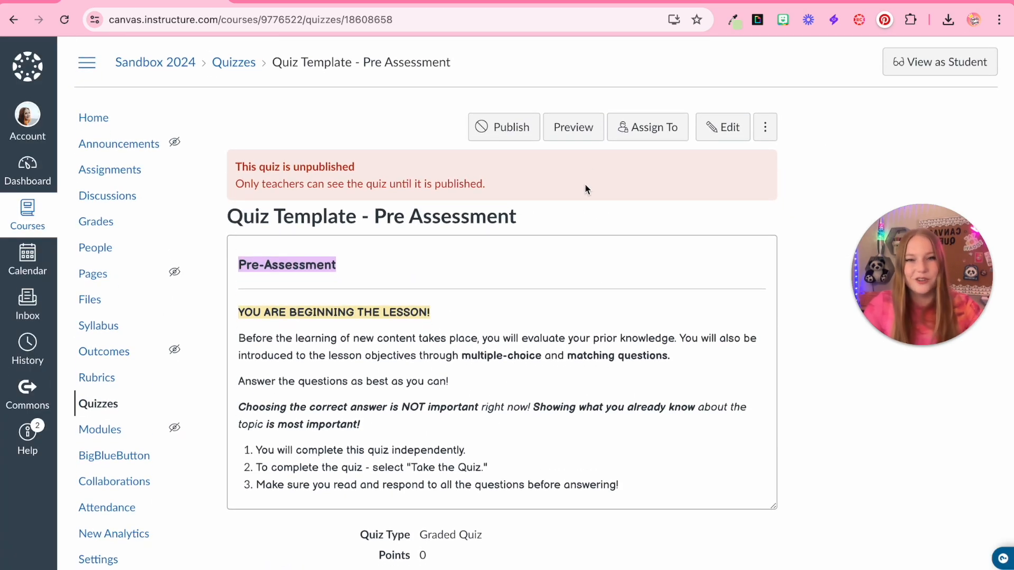
Step: Preview the draft quiz and look through its instructions down to the submit area
click(575, 129)
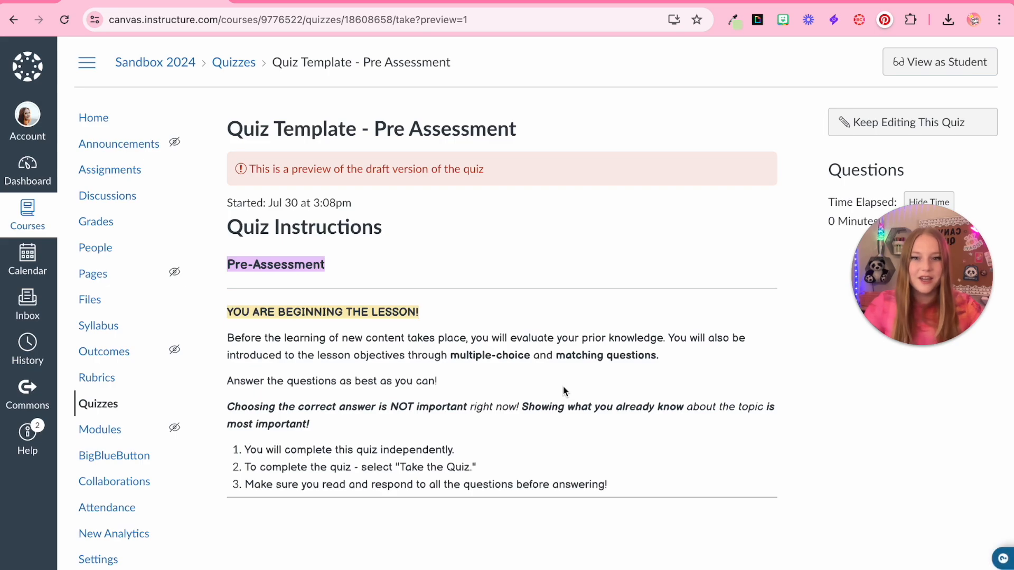
scroll(563, 389, down, 5)
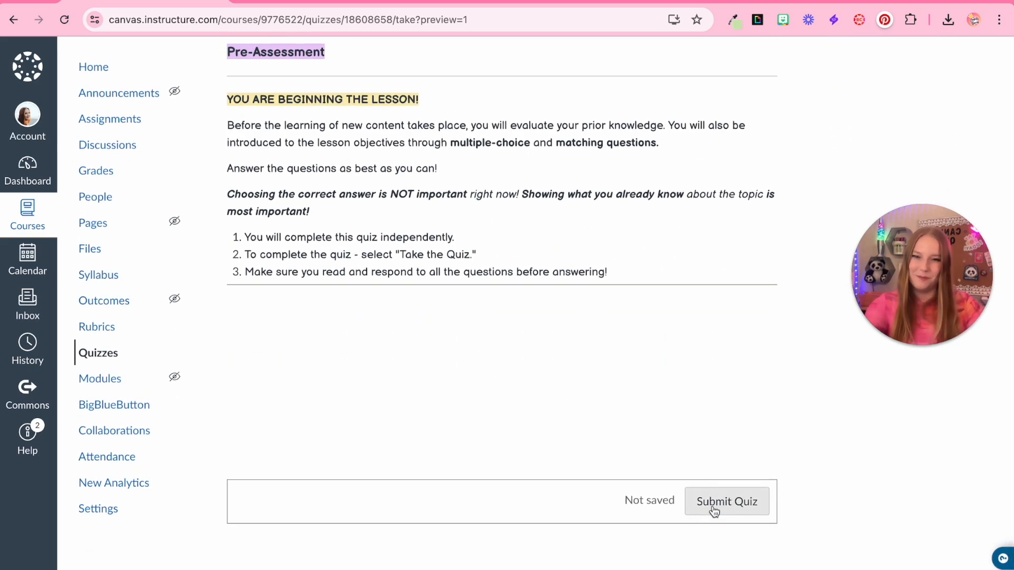
scroll(713, 510, up, 5)
Step: Reopen the pre-assessment quiz template for editing and show its questions section
click(898, 130)
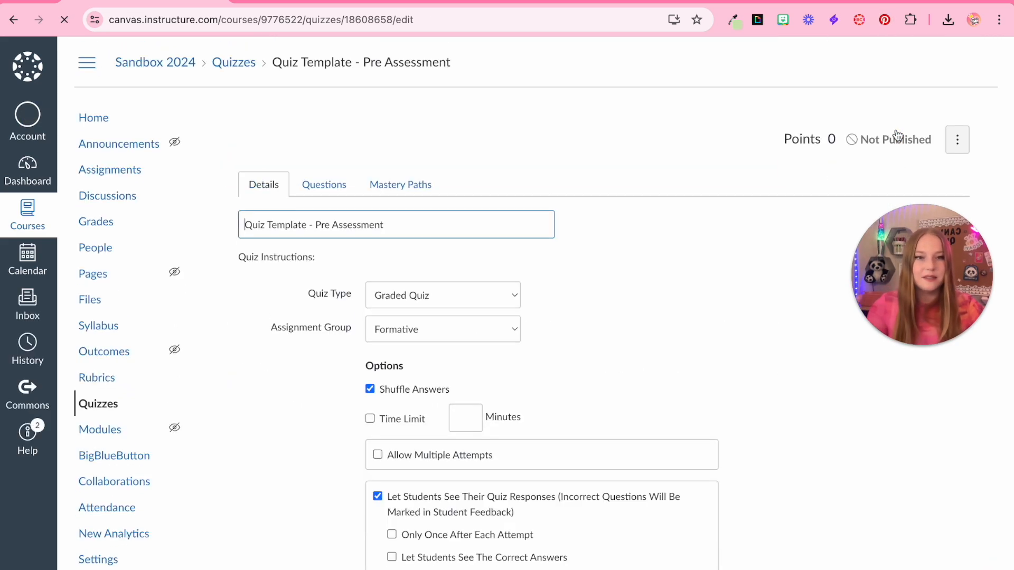
click(267, 158)
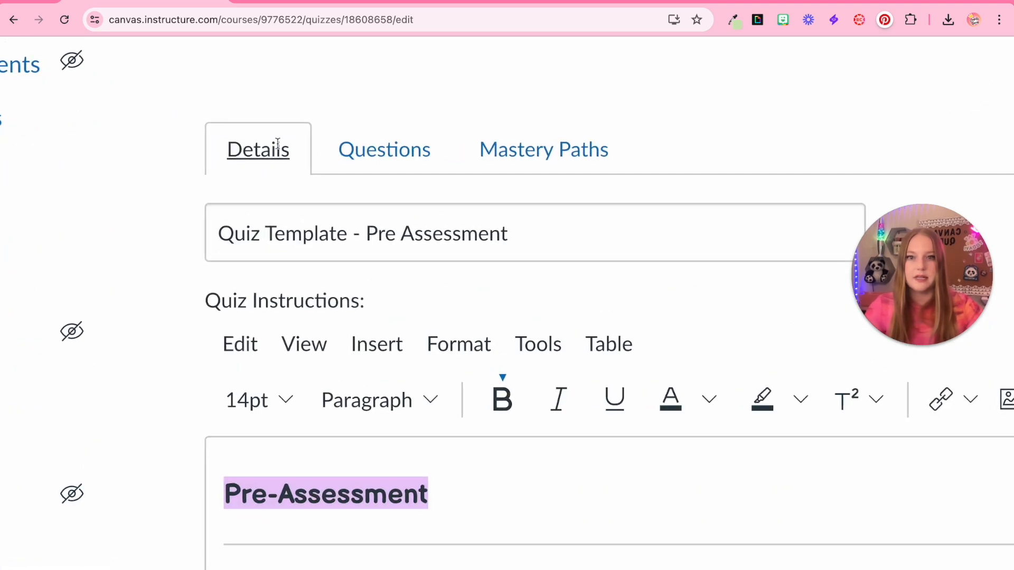
scroll(274, 144, down, 5)
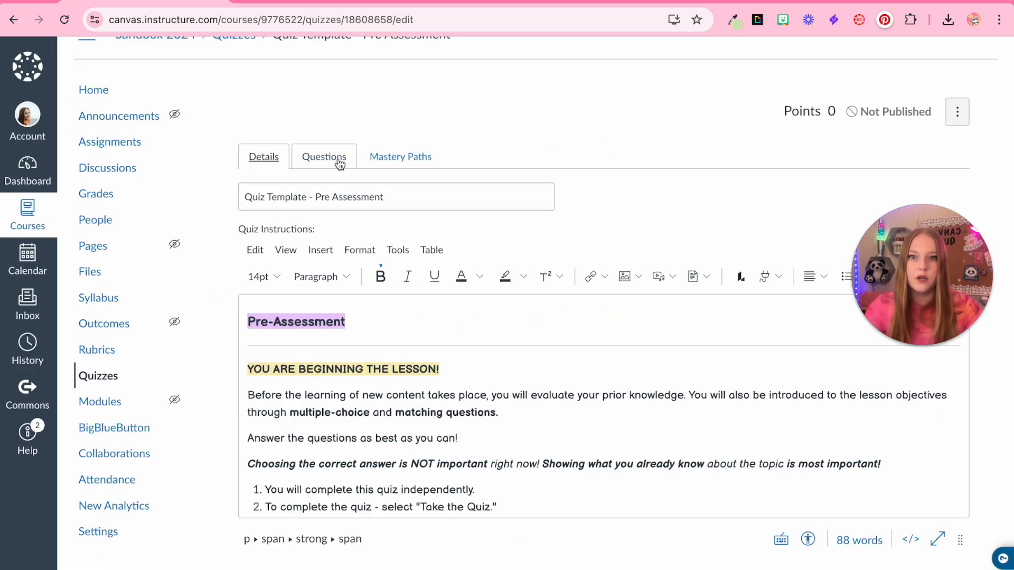
scroll(340, 158, down, 1)
click(336, 109)
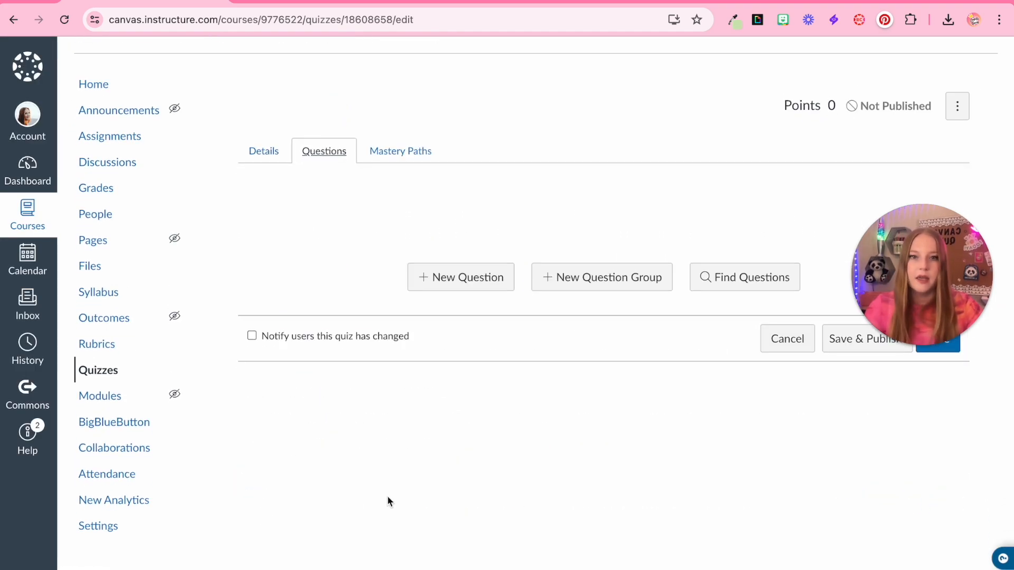
click(462, 283)
scroll(547, 463, up, 3)
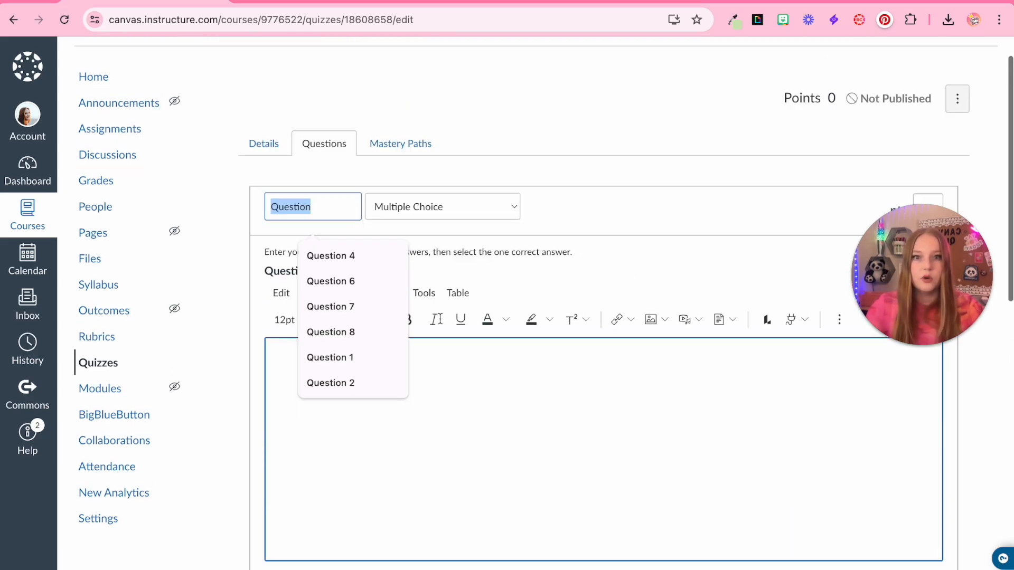
scroll(547, 464, down, 2)
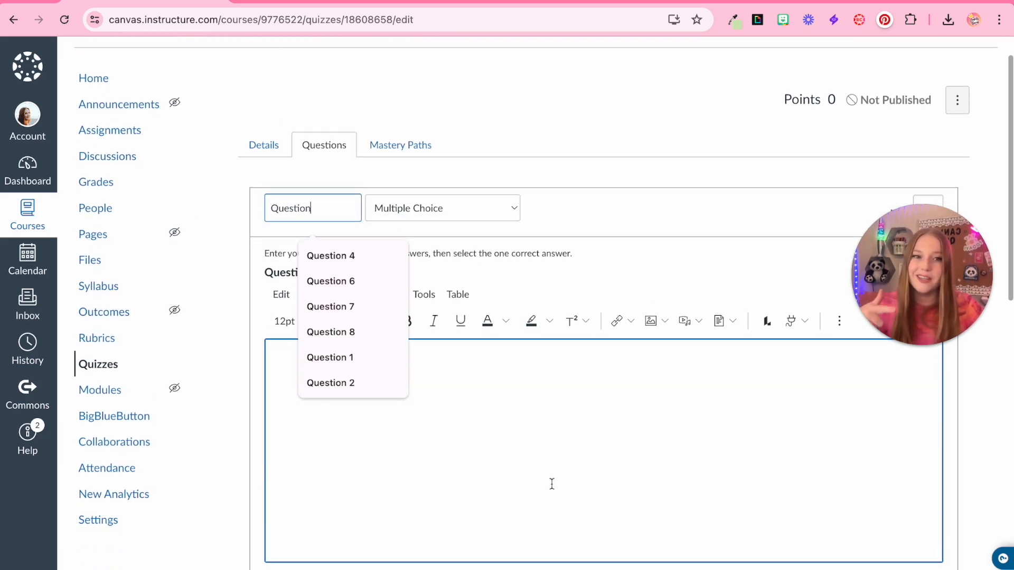
scroll(552, 484, down, 3)
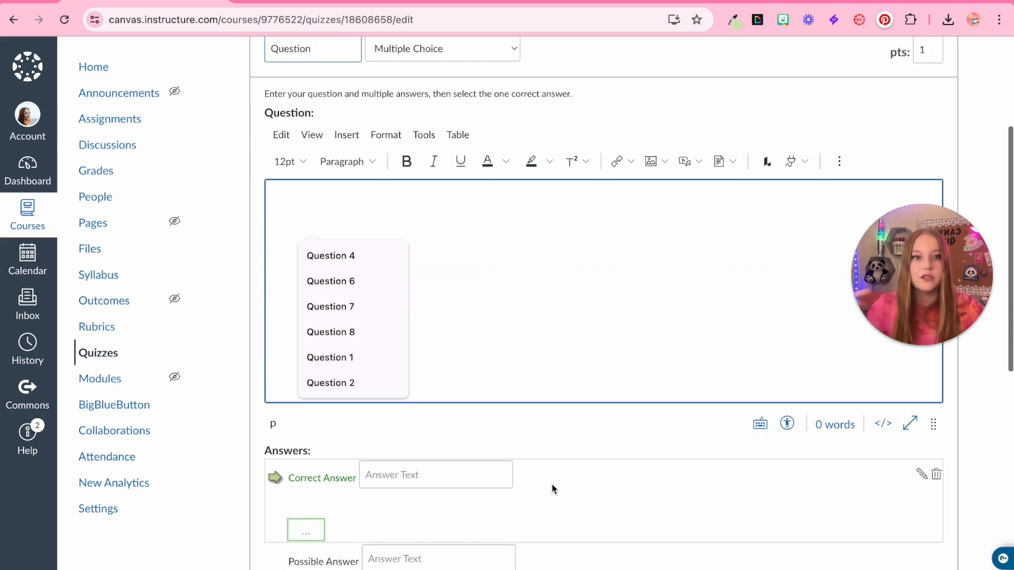
scroll(553, 487, down, 10)
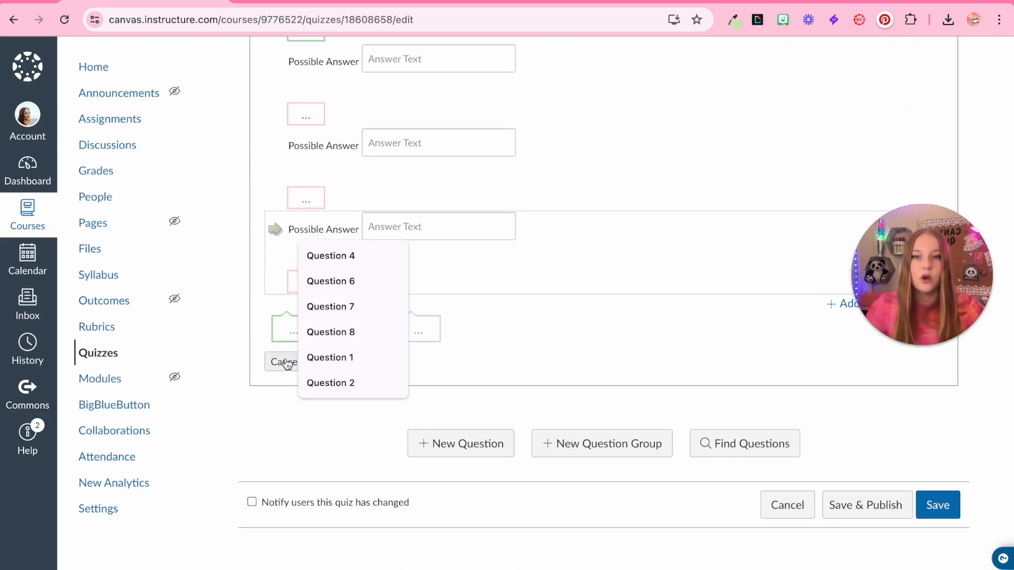
click(288, 361)
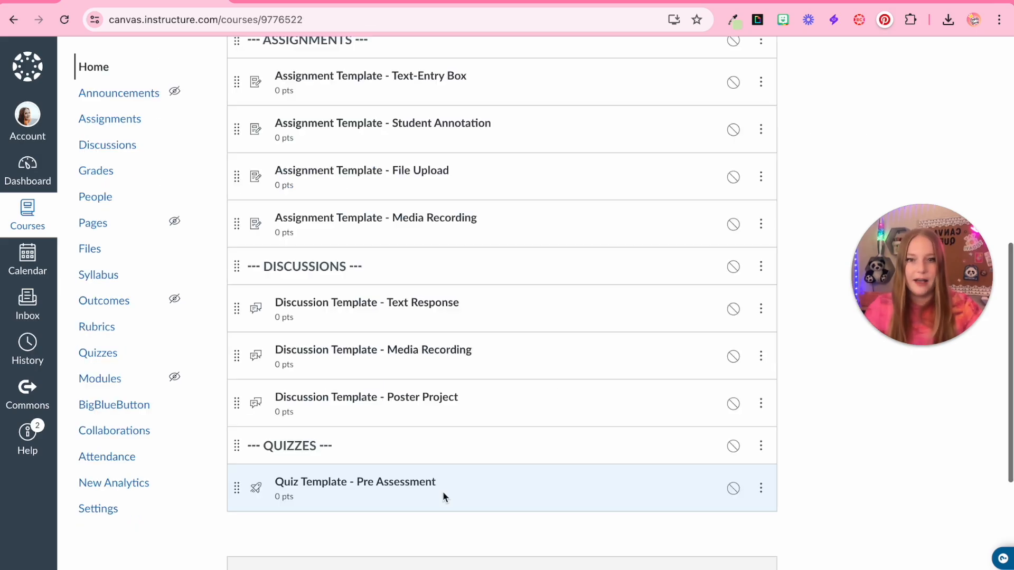
Step: Go to the course's quizzes and open the management page for its question banks
scroll(449, 455, down, 1)
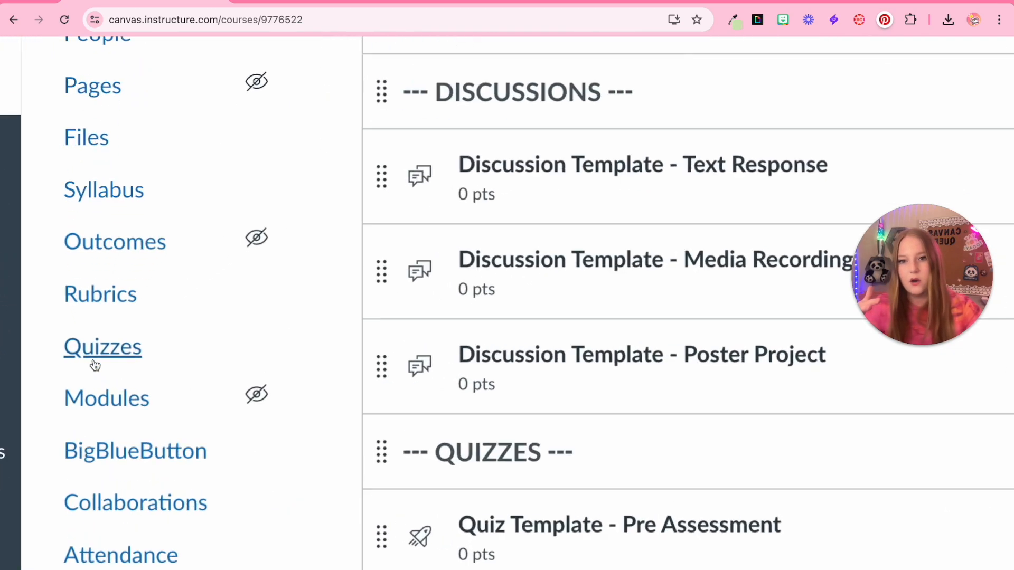
click(127, 344)
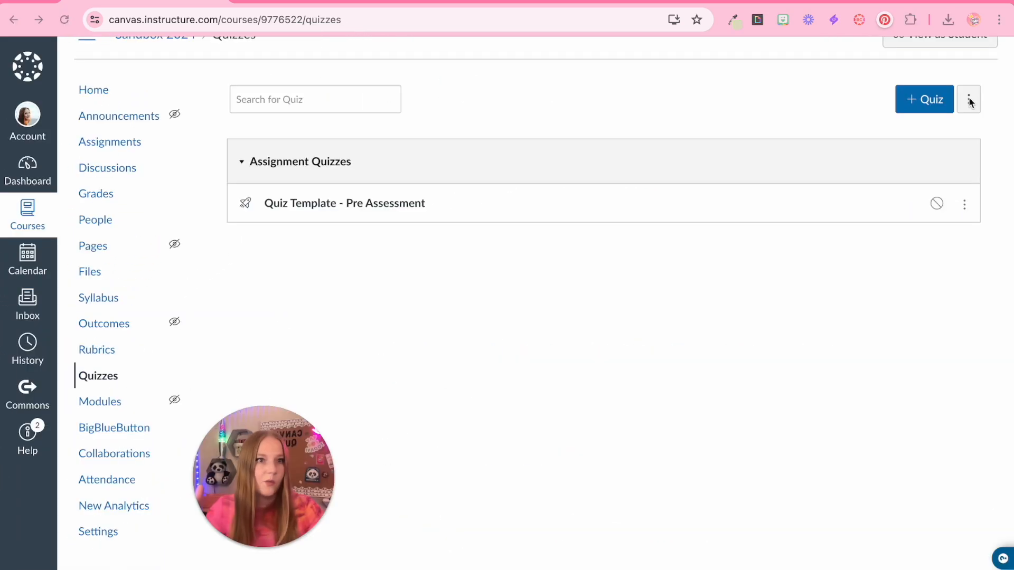
click(970, 101)
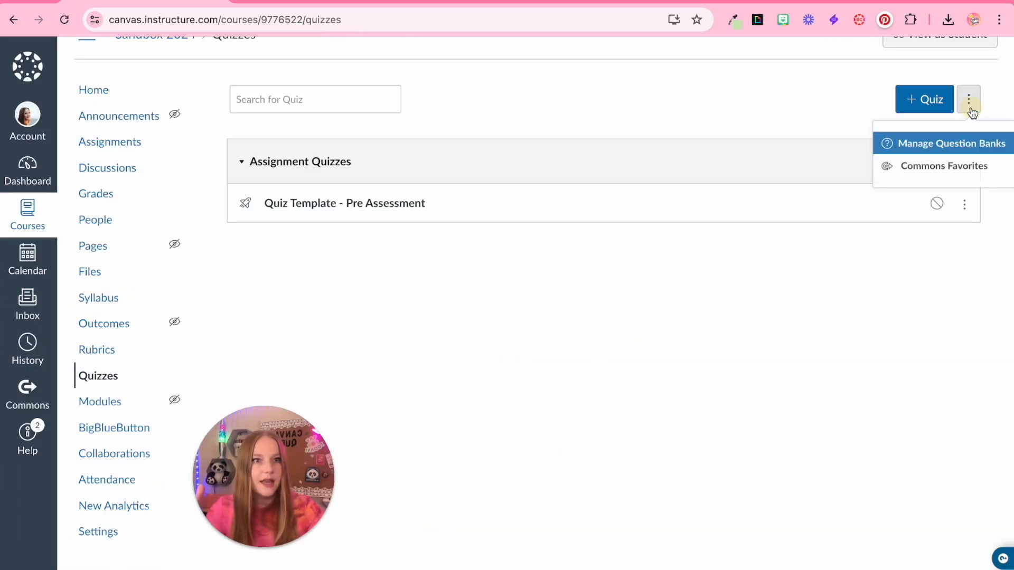
click(958, 147)
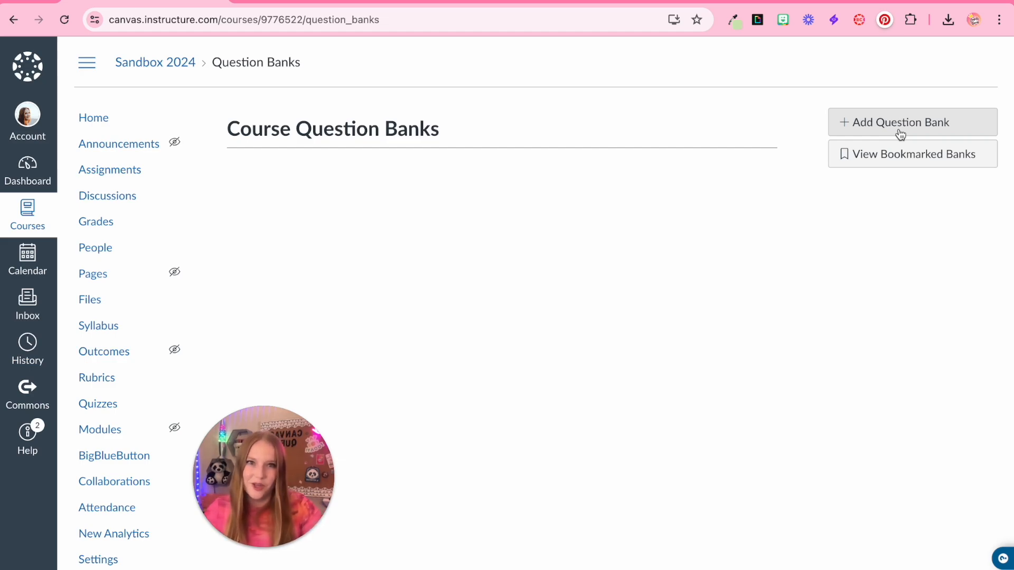
Step: Add a course question bank named "Test Question Bank"
click(900, 131)
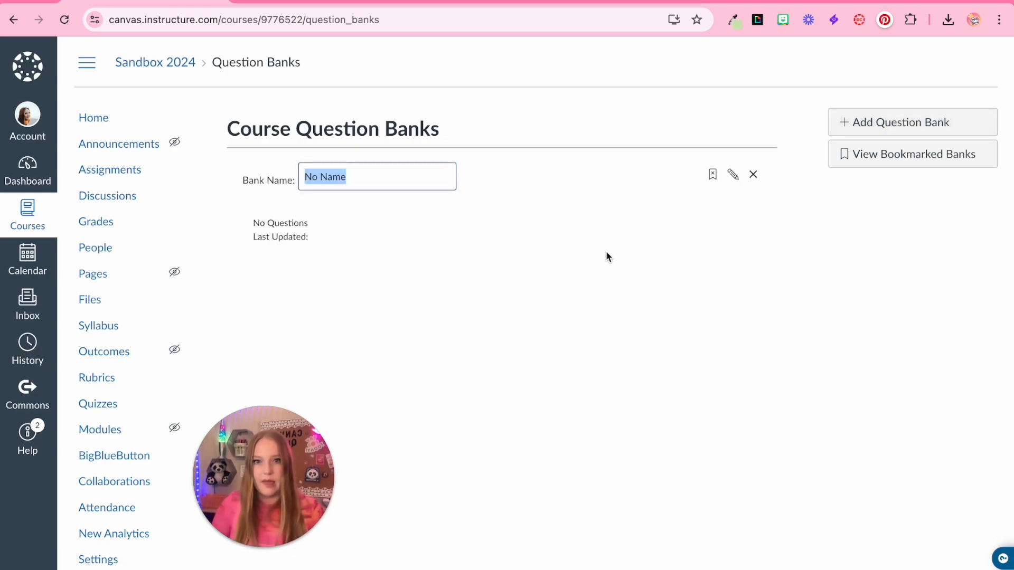
text(Test Questions)
key(BackSpace)
text(Bank)
key(Return)
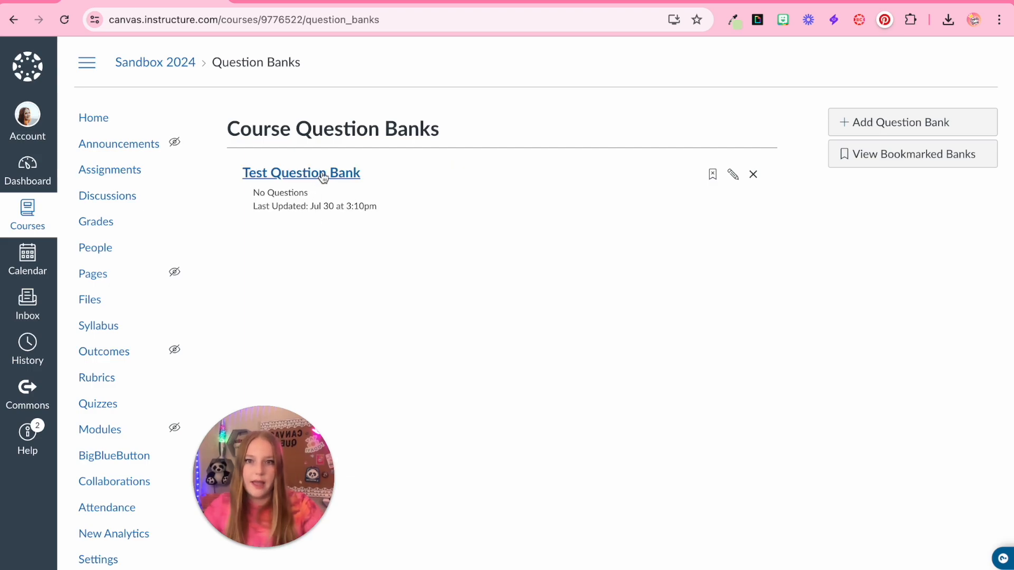
Step: Start a multiple choice question in the Test Question Bank with the question text "Body - Information"
click(323, 175)
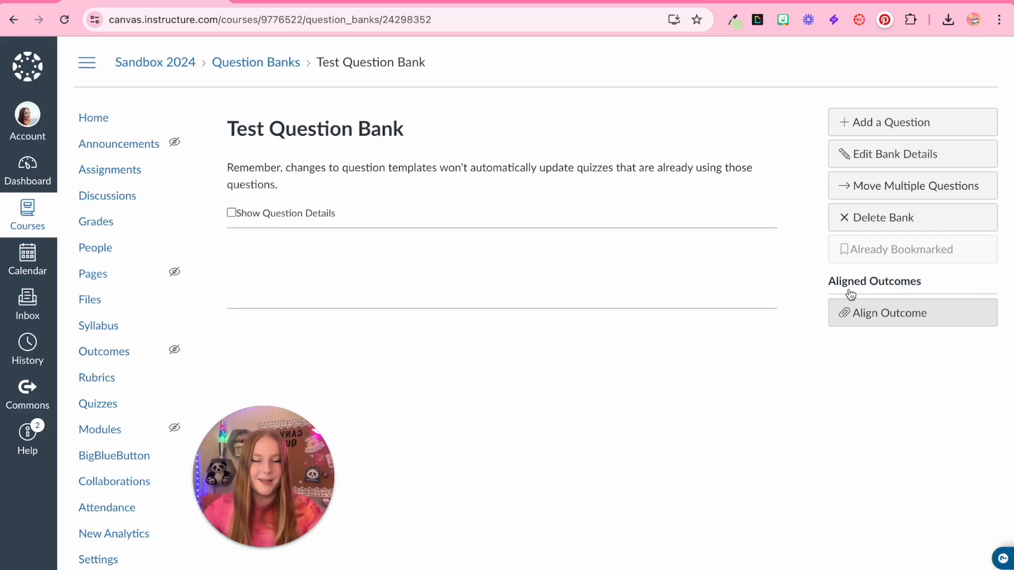
click(890, 123)
key(Tab)
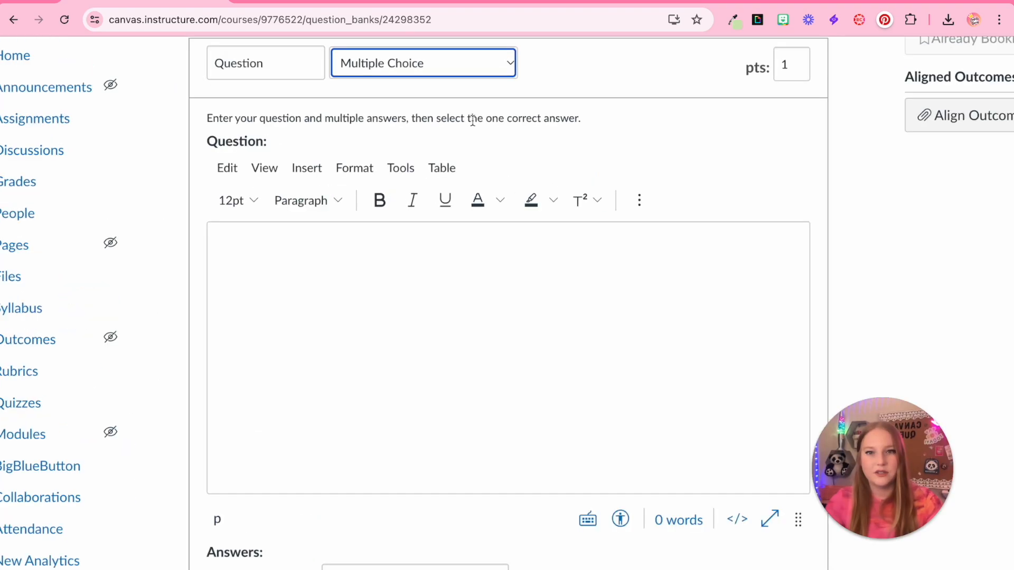
click(448, 113)
click(379, 113)
click(380, 116)
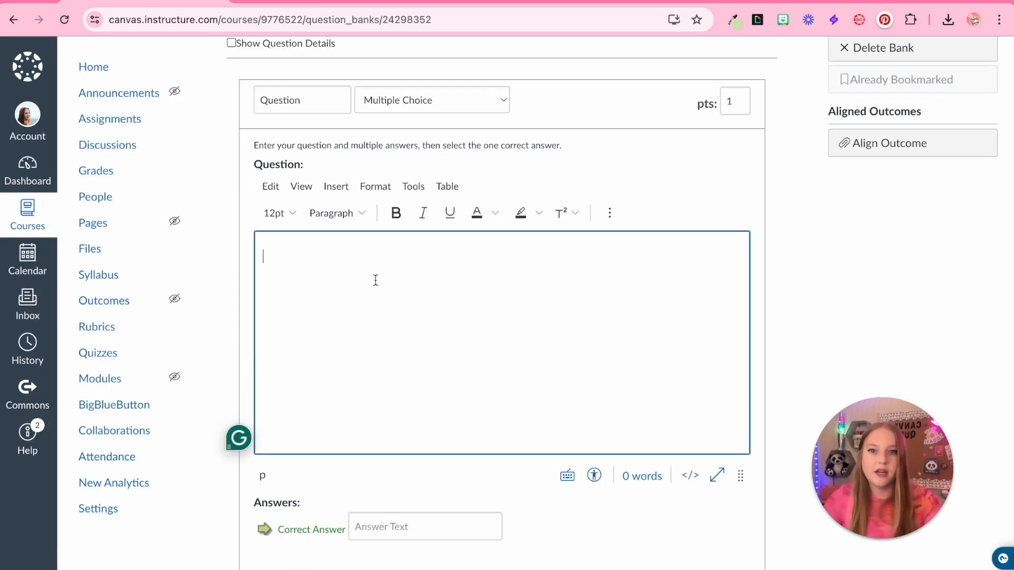
text(Body )
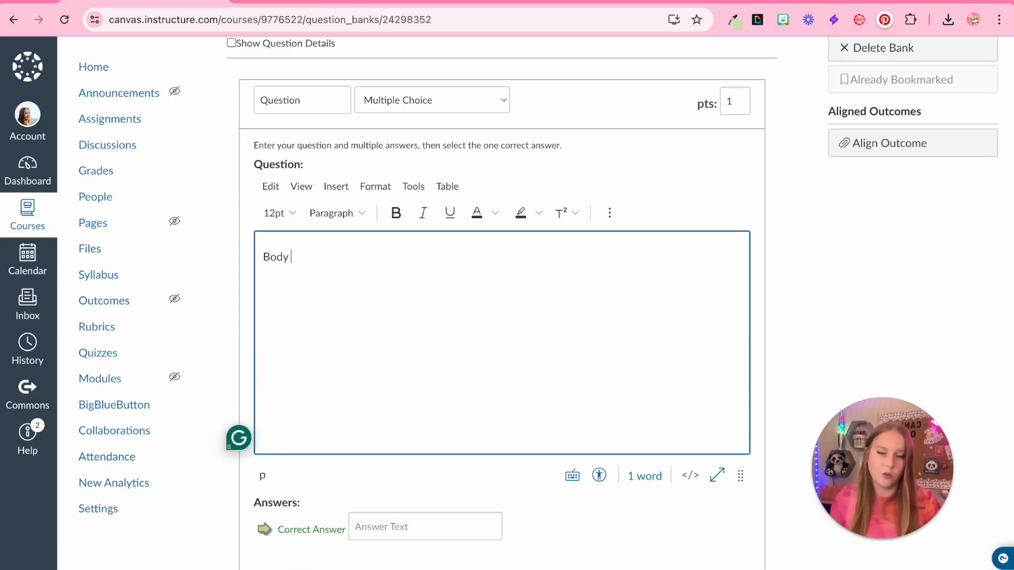
text(- Information)
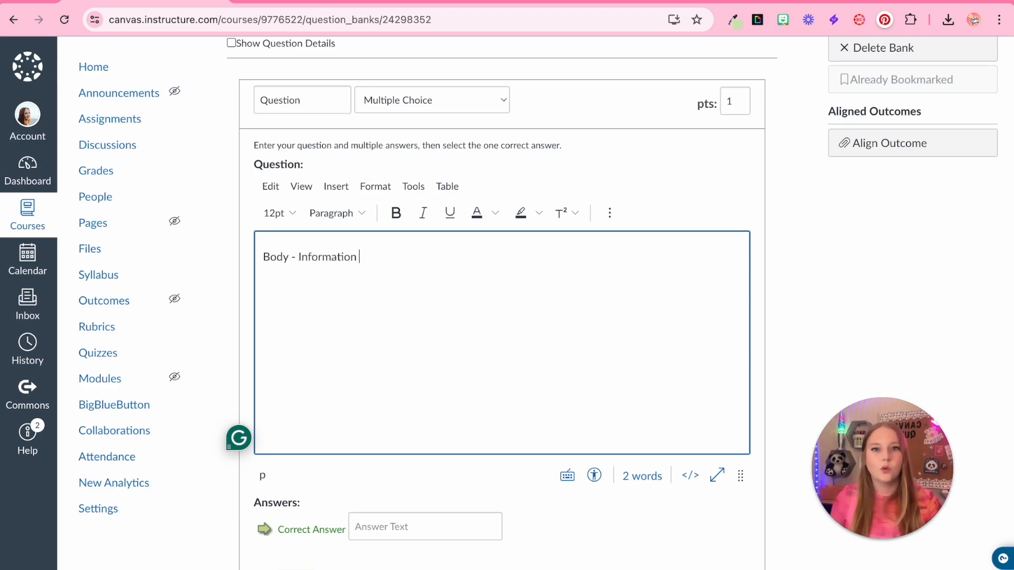
Step: Enter "answer 1" as the correct answer and "Answer 2" as the alternative, delete the two unused answers, and save the question
scroll(612, 370, down, 6)
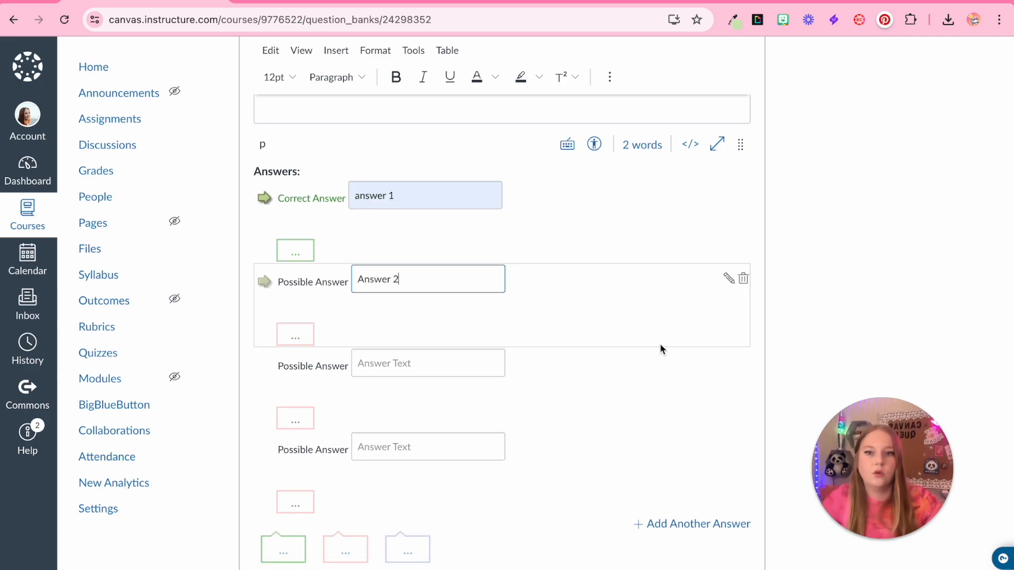
click(743, 362)
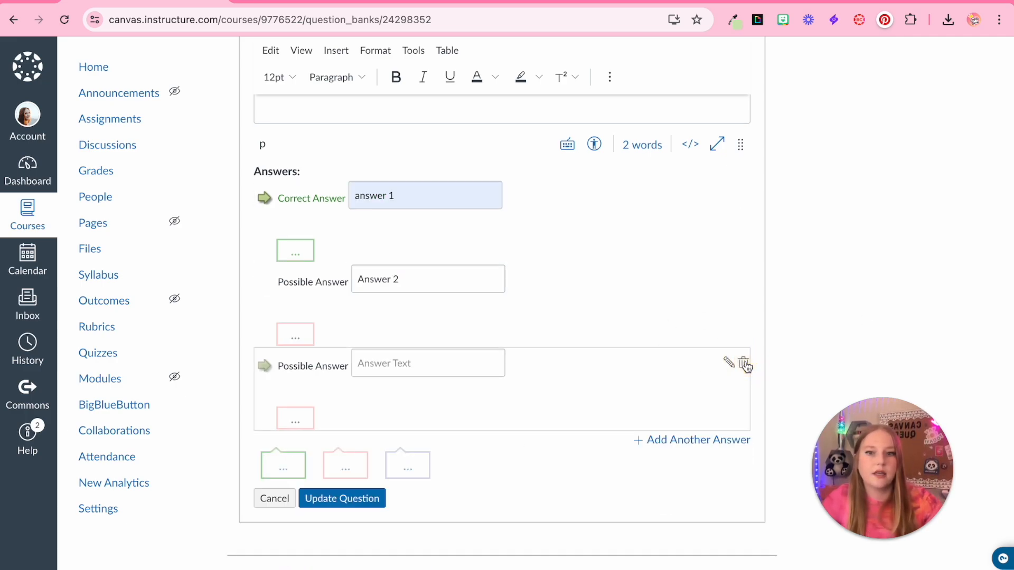
click(743, 363)
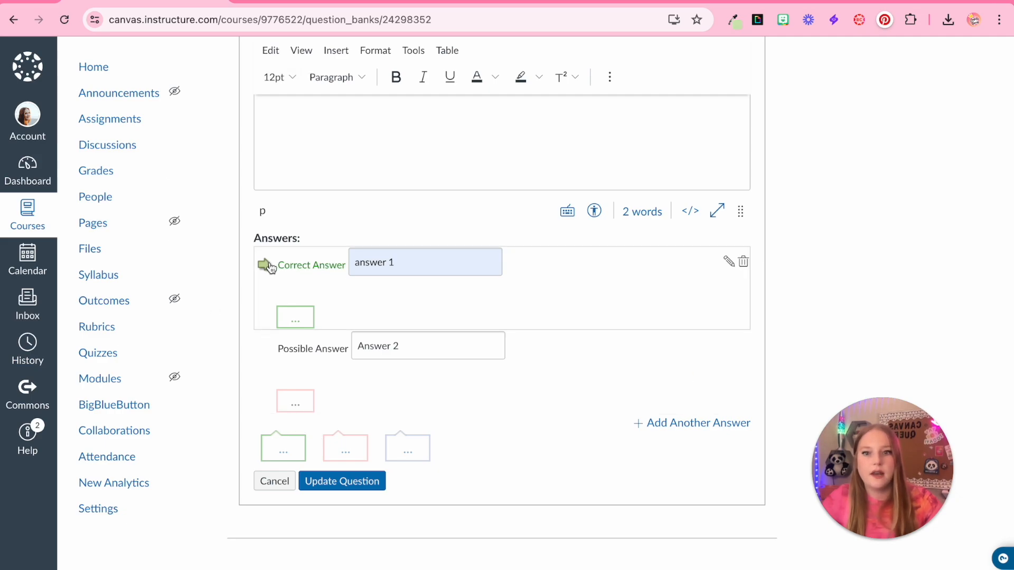
click(264, 350)
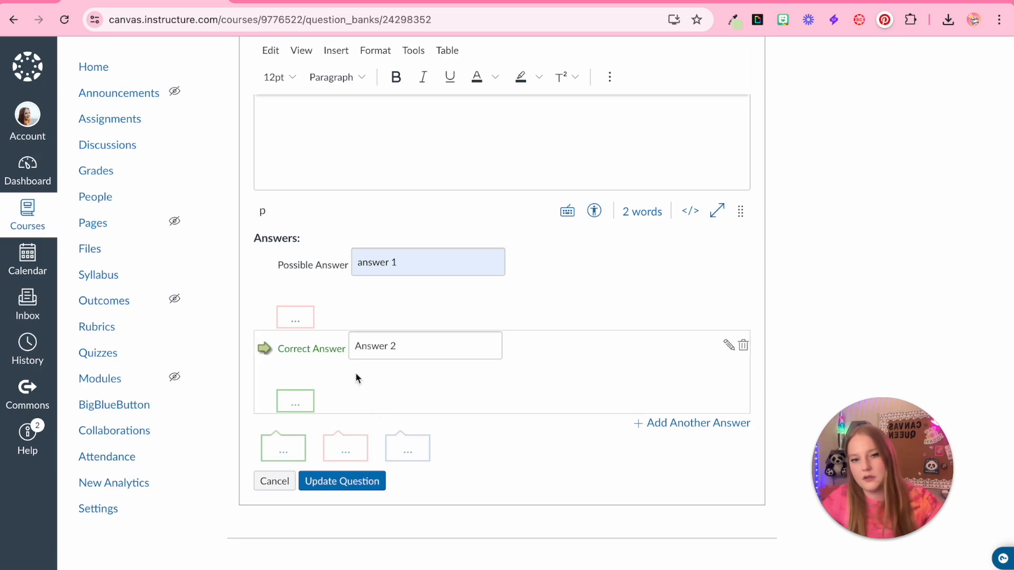
click(264, 265)
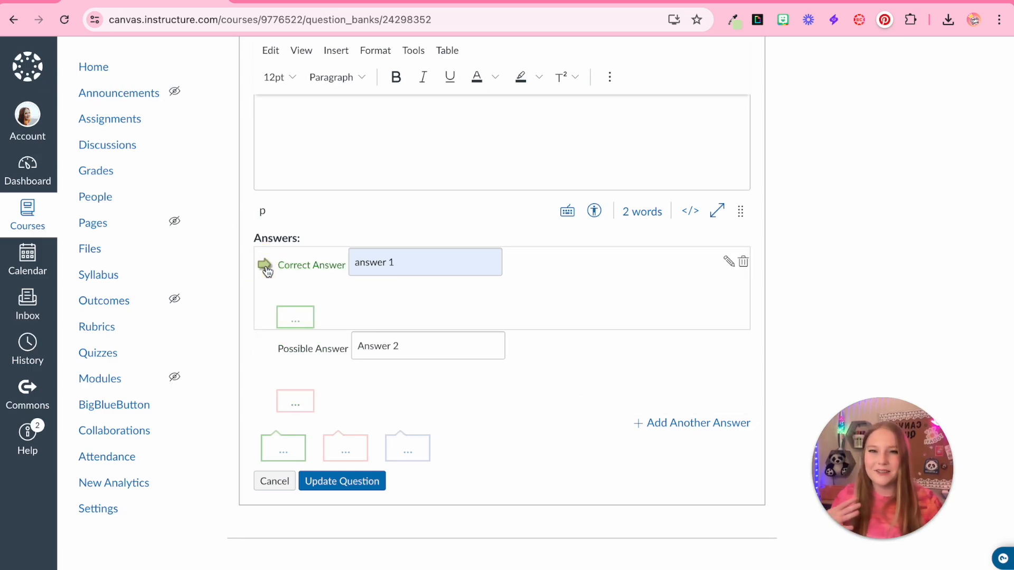
click(373, 487)
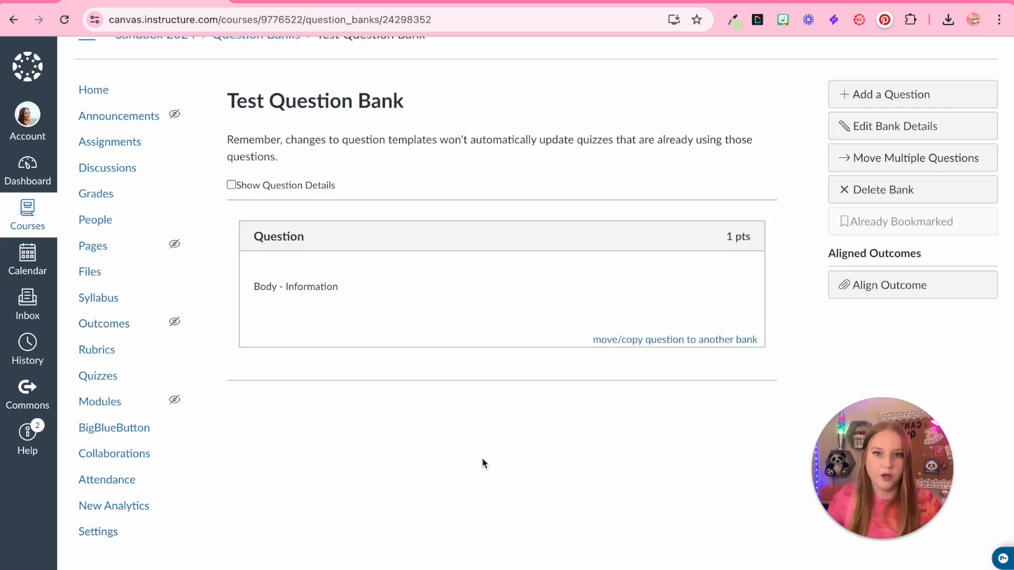
Step: Add a True/False question to the bank with the text "Body" and True as the correct answer
click(912, 94)
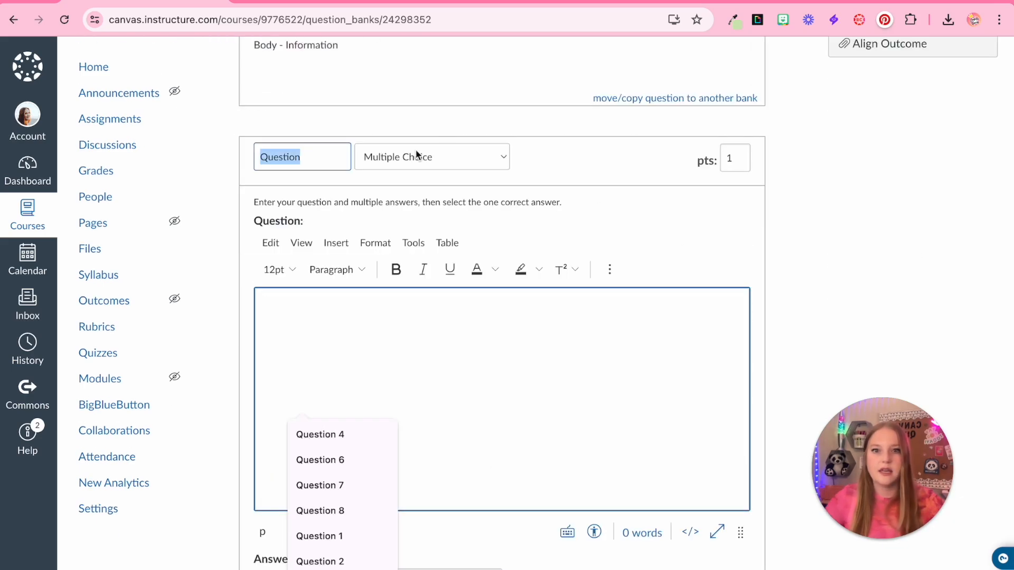
click(417, 154)
click(407, 172)
click(429, 345)
text(Body)
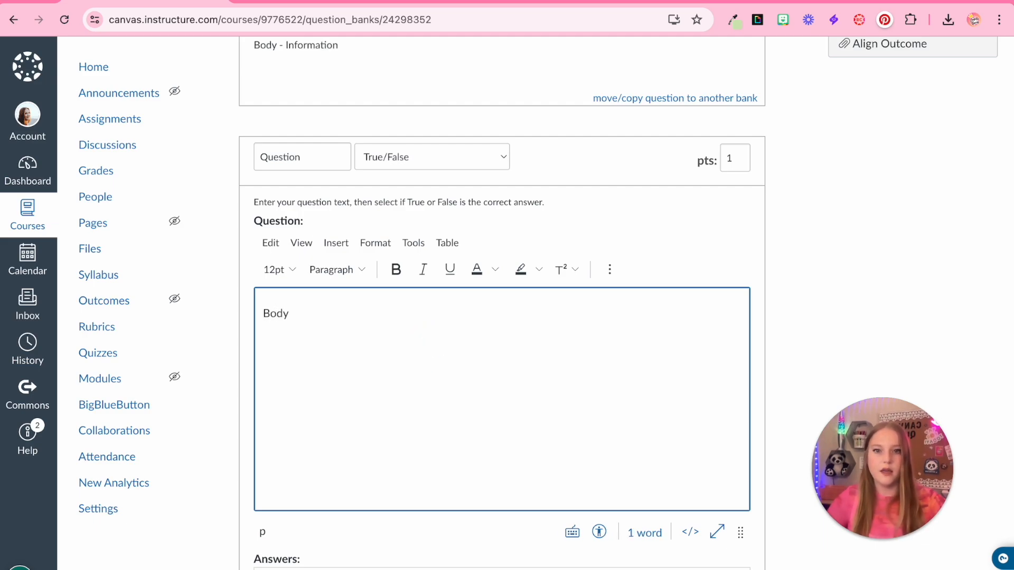
scroll(403, 354, down, 5)
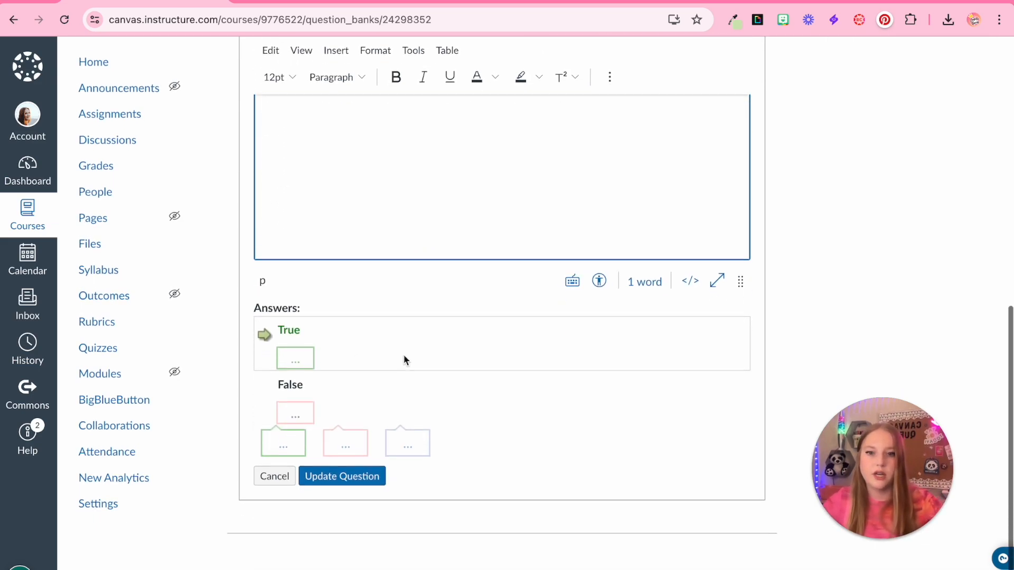
click(264, 395)
click(264, 340)
click(325, 481)
Step: Show the question details in the bank and review the answers and correct-answer markers of both questions
click(232, 224)
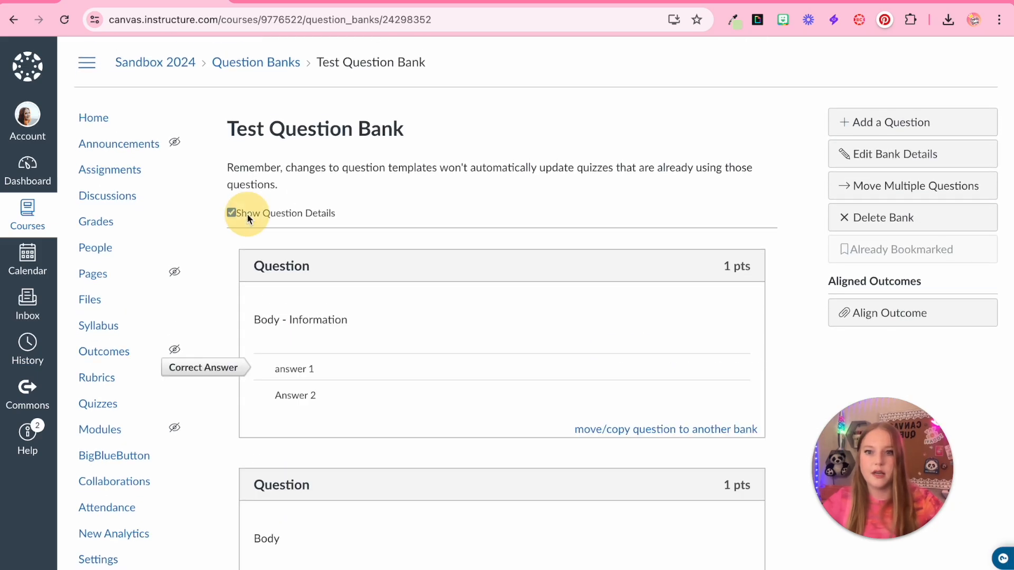
scroll(424, 401, down, 3)
scroll(382, 461, up, 3)
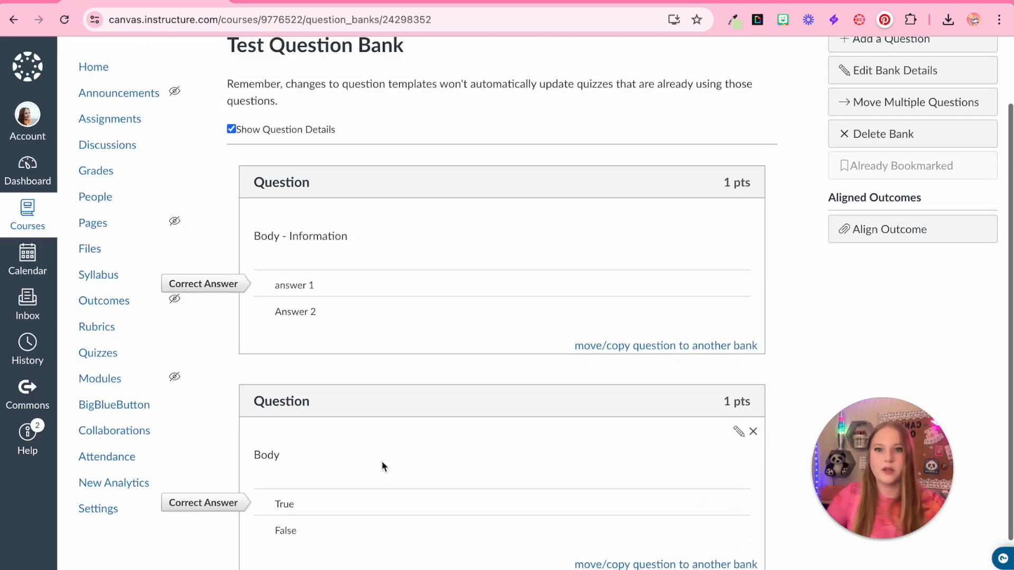
key(ctrl+plus)
key(ctrl+plus)
key(ctrl+plus)
key(ctrl+plus)
scroll(221, 144, down, 5)
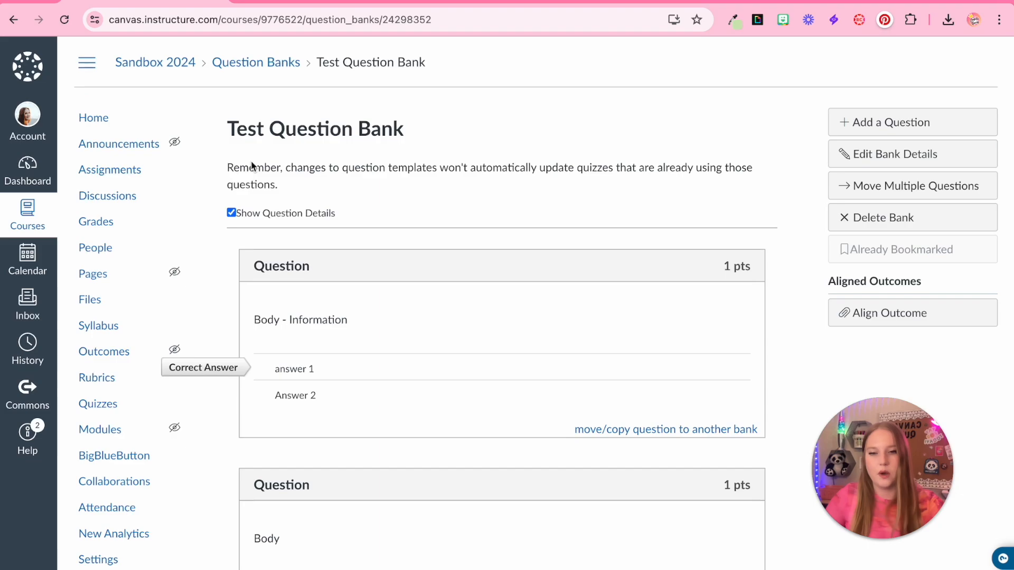
scroll(398, 533, down, 3)
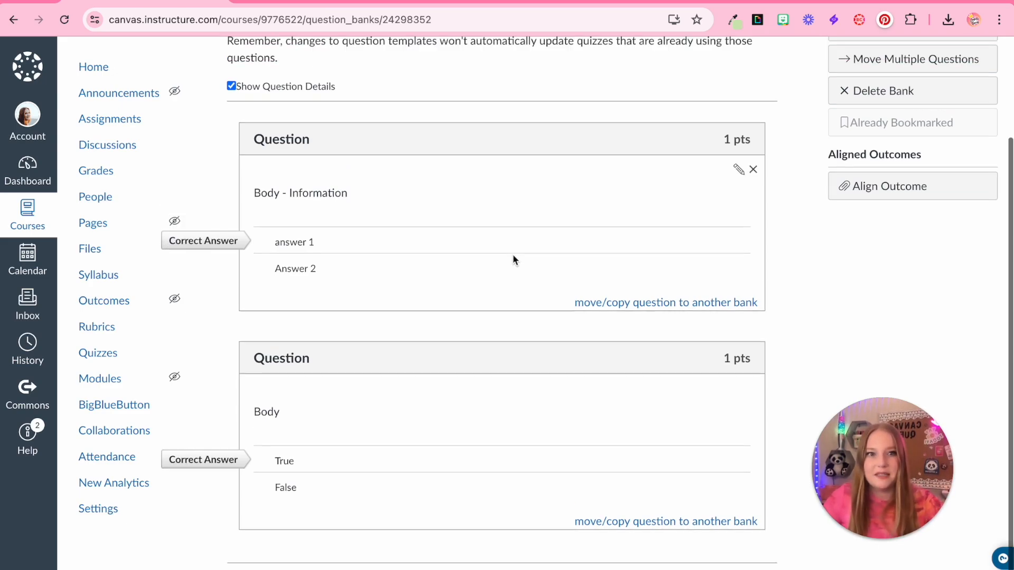
scroll(514, 258, up, 2)
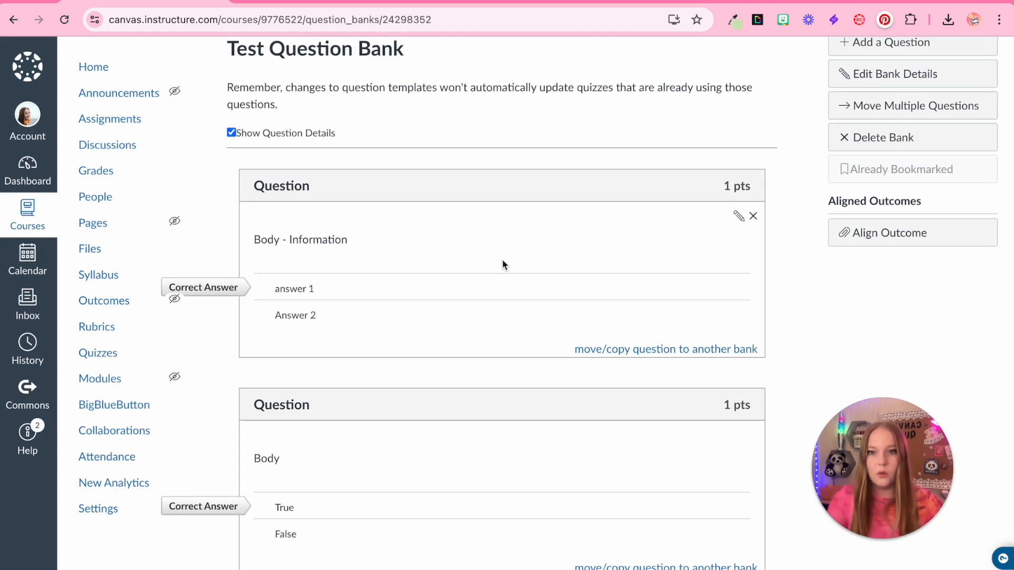
scroll(351, 297, down, 1)
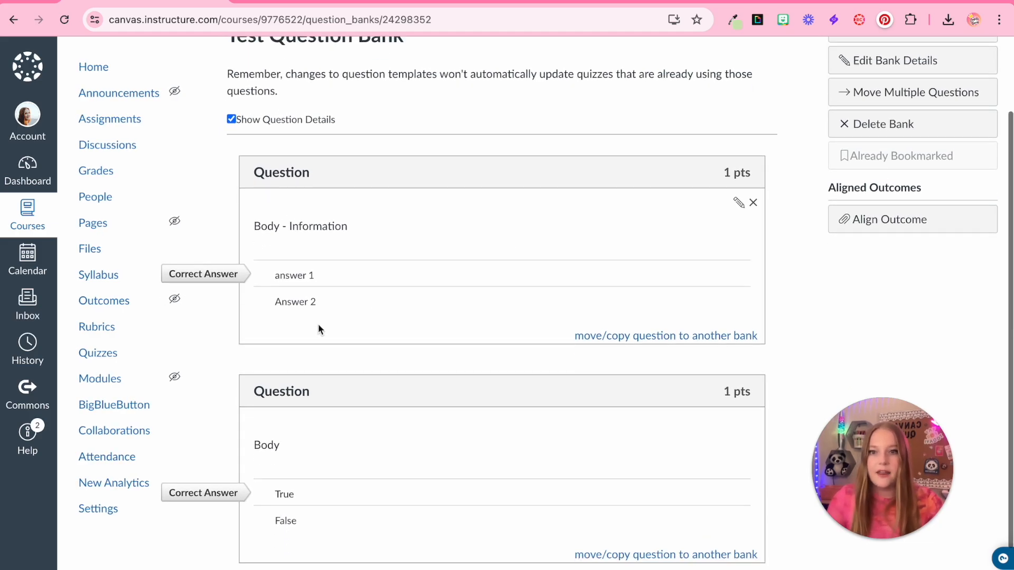
Step: Open Quiz Template - Pre Assessment from the course home page and show its questions for editing
click(103, 77)
scroll(420, 526, down, 15)
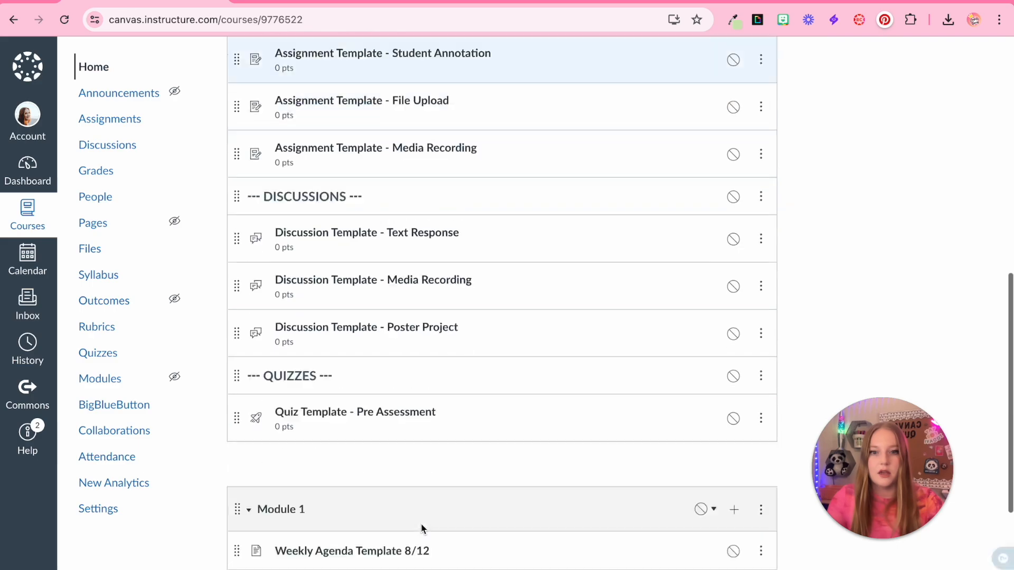
scroll(418, 522, down, 1)
click(363, 280)
scroll(732, 129, down, 5)
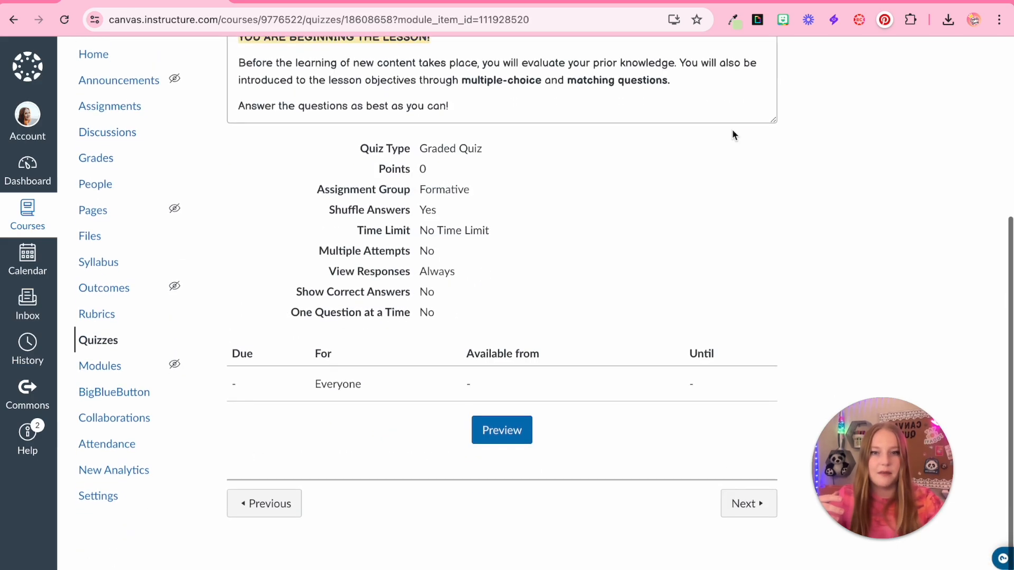
scroll(732, 129, up, 5)
scroll(732, 133, up, 1)
click(726, 126)
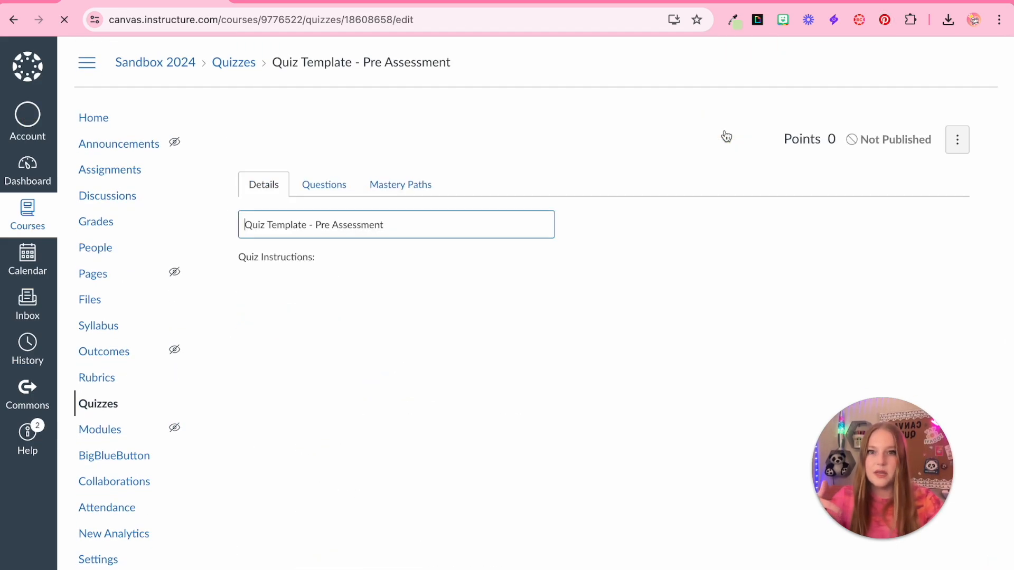
click(324, 182)
scroll(324, 173, down, 1)
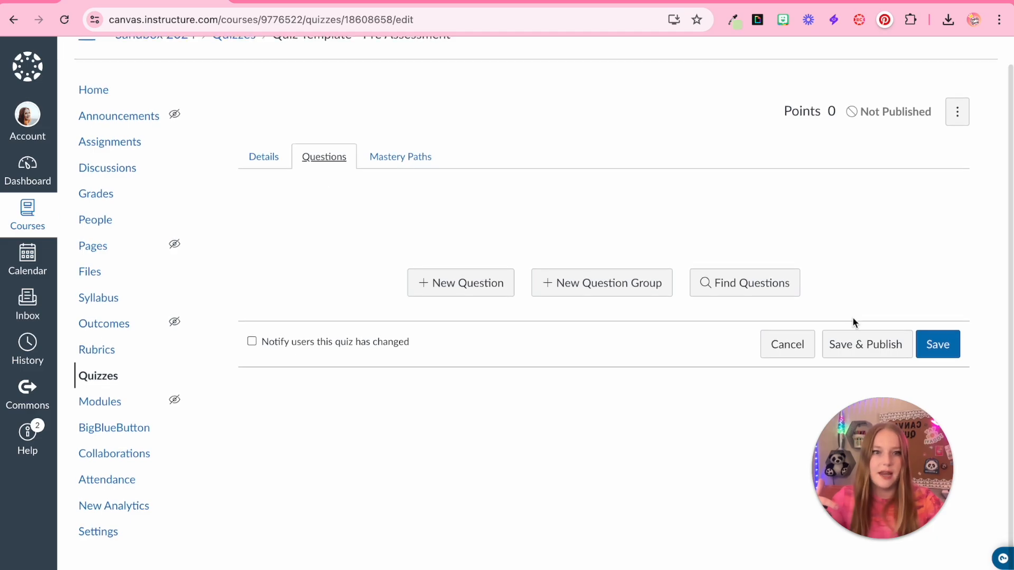
scroll(851, 319, up, 5)
Step: Find existing questions for the quiz and add all the questions of the Test Question Bank without a group
click(615, 258)
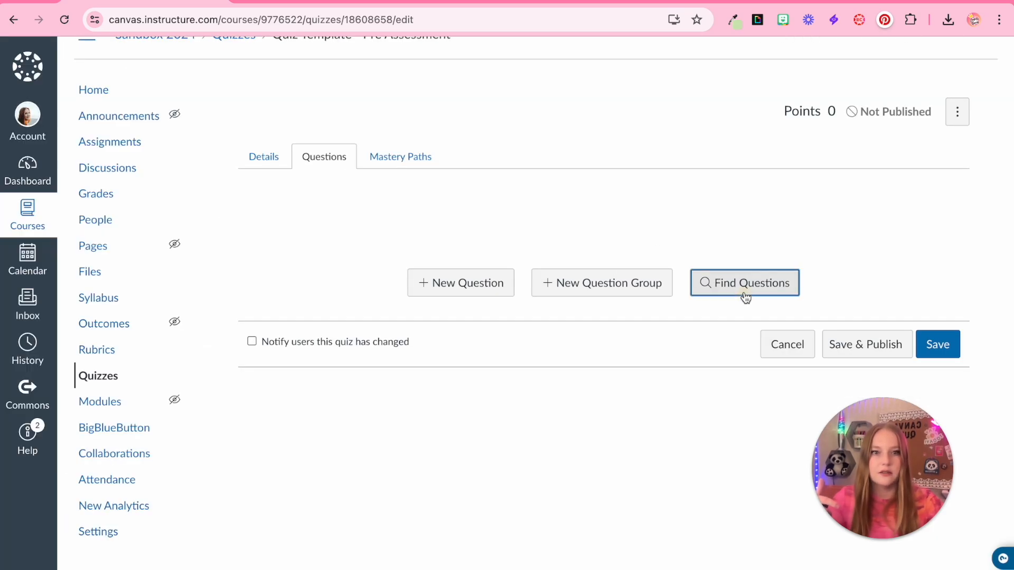
scroll(355, 425, down, 1)
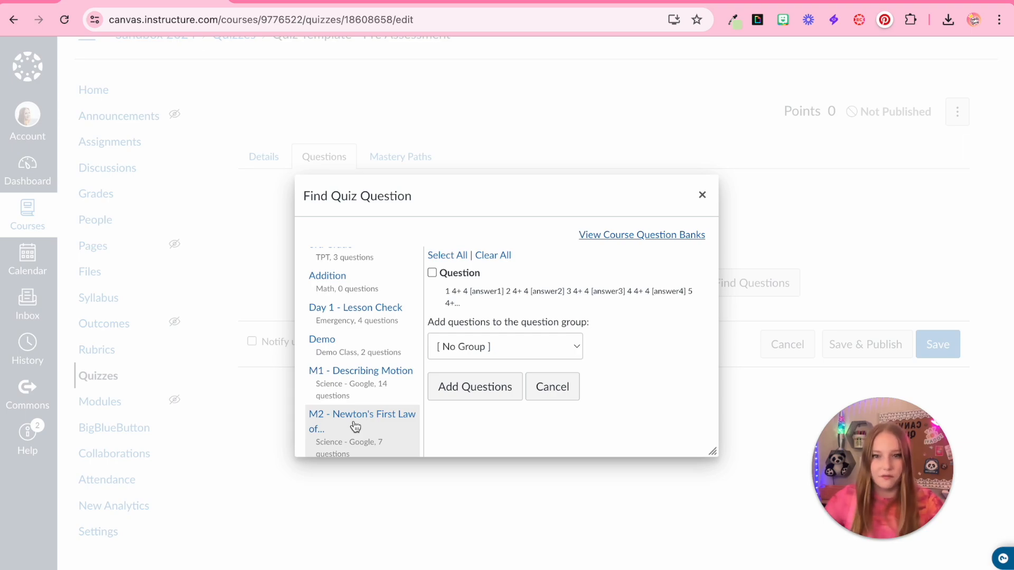
scroll(355, 426, down, 8)
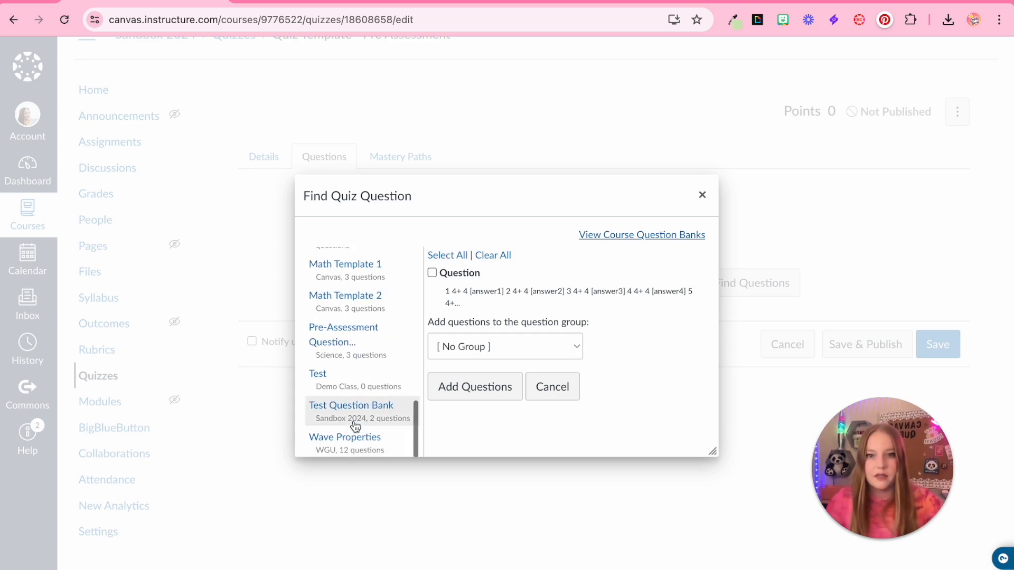
click(353, 412)
click(447, 256)
click(508, 413)
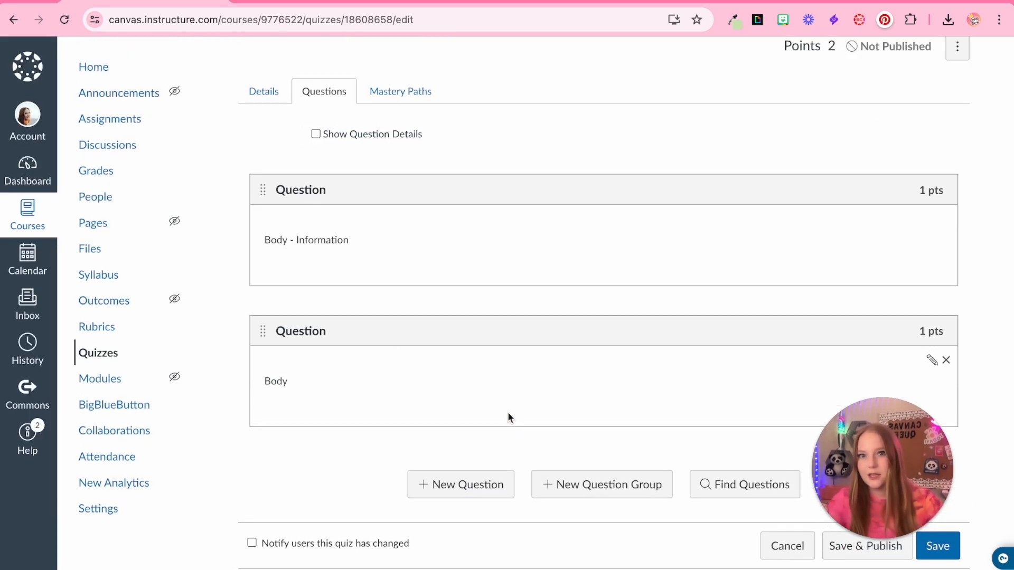
Step: Create a question group linked to the Test Question Bank that picks 1 question, and save the quiz
scroll(508, 413, down, 1)
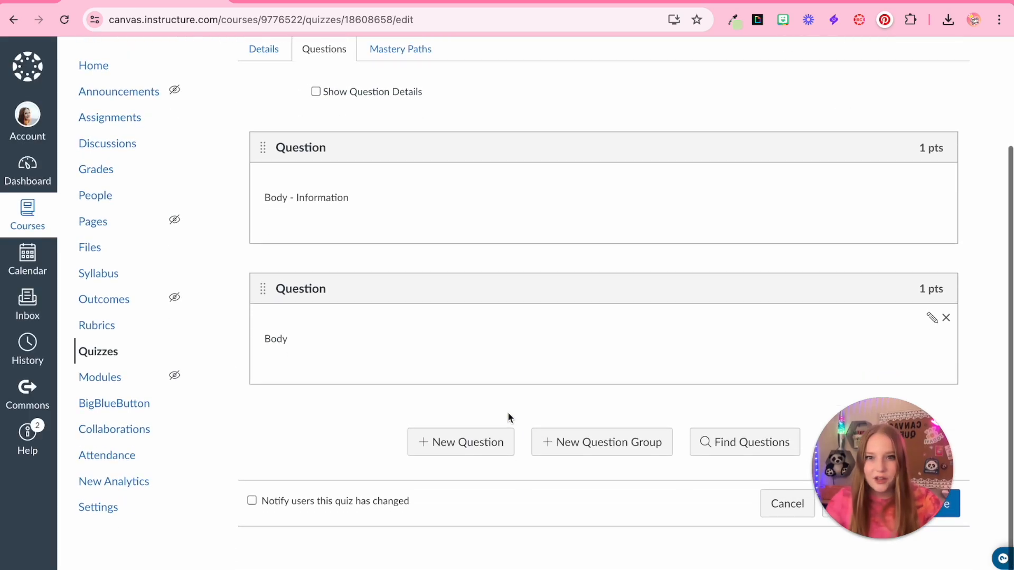
click(613, 447)
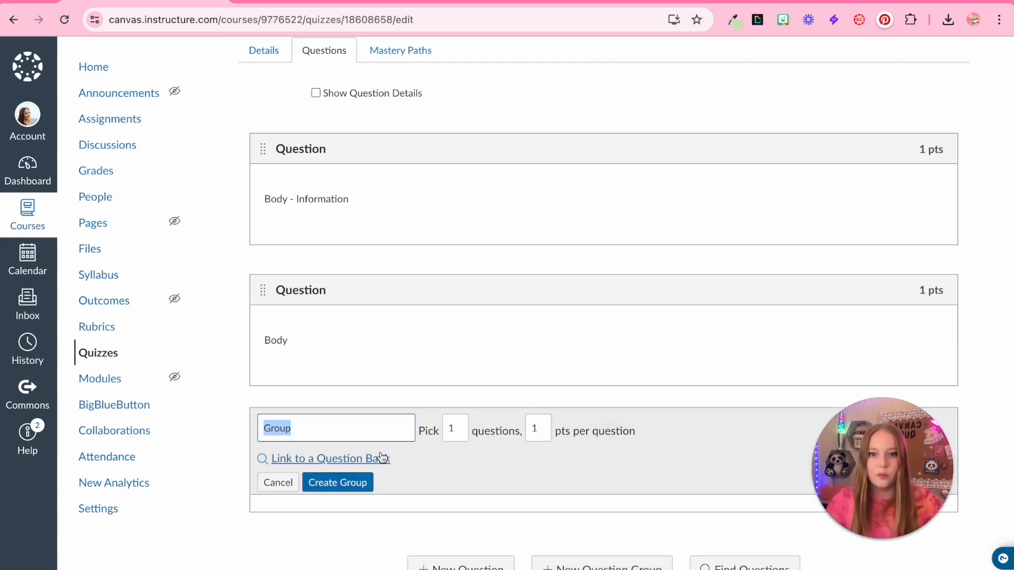
click(353, 457)
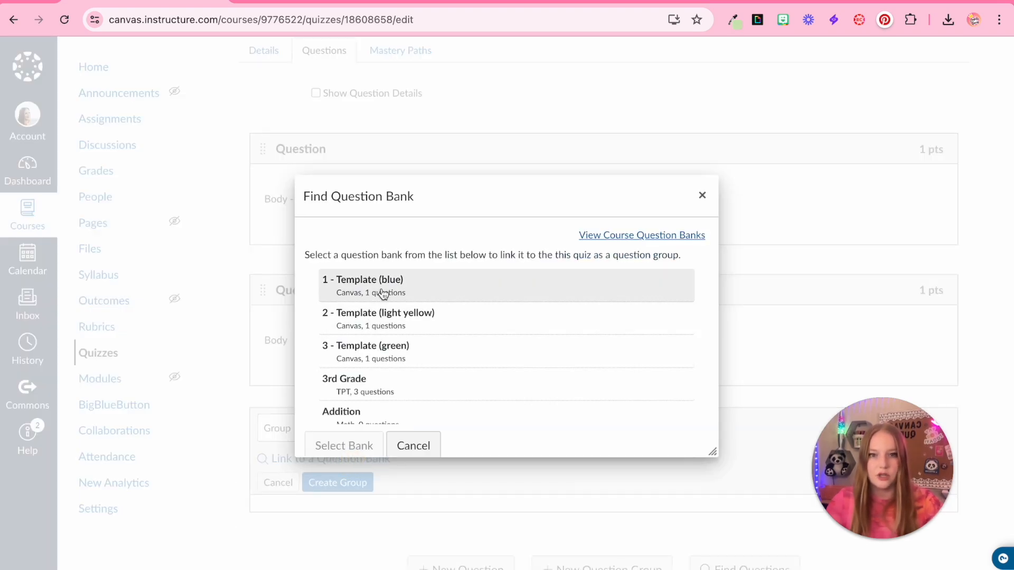
scroll(371, 348, down, 5)
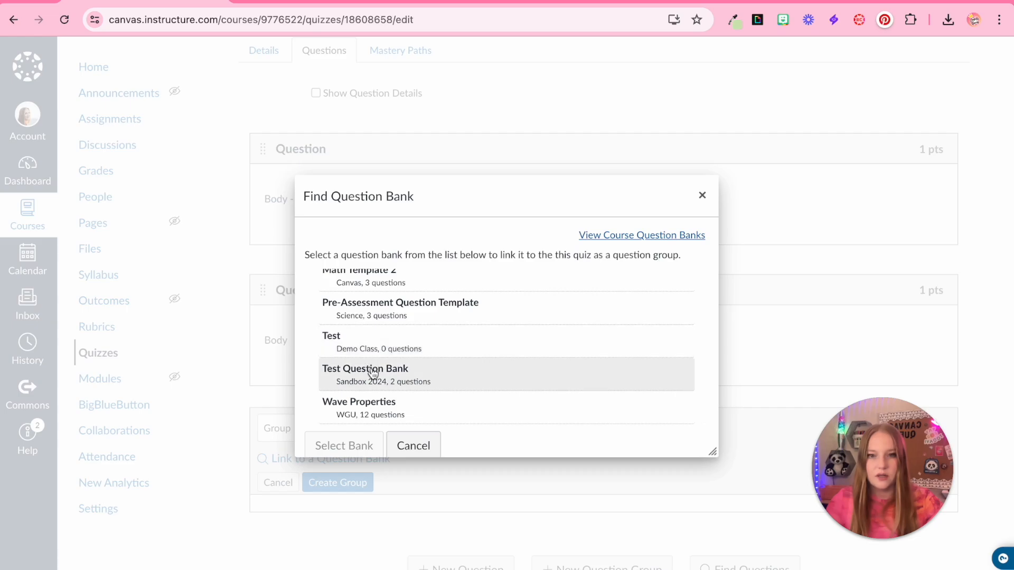
click(374, 374)
click(341, 446)
scroll(340, 447, down, 2)
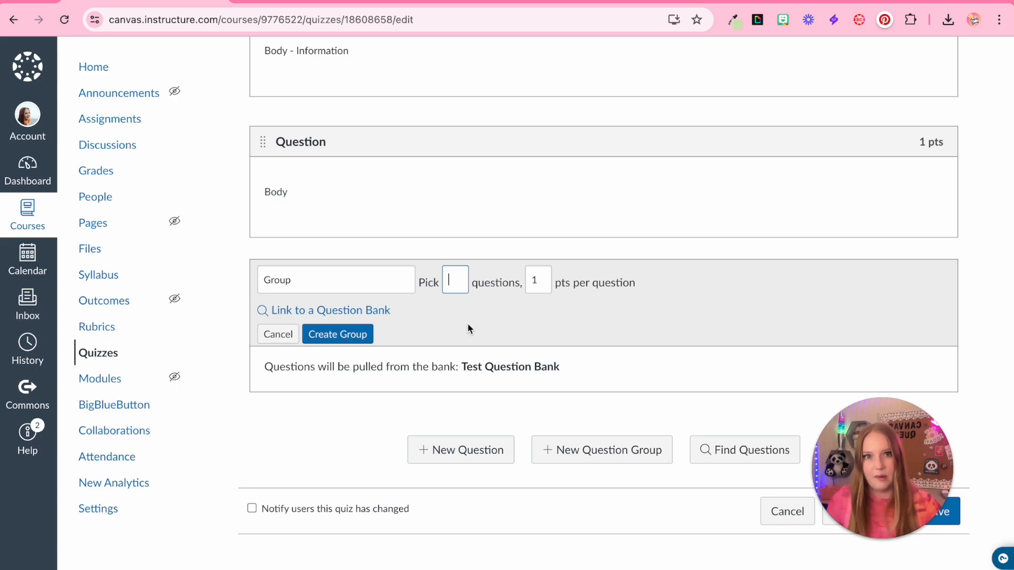
text(1)
click(338, 335)
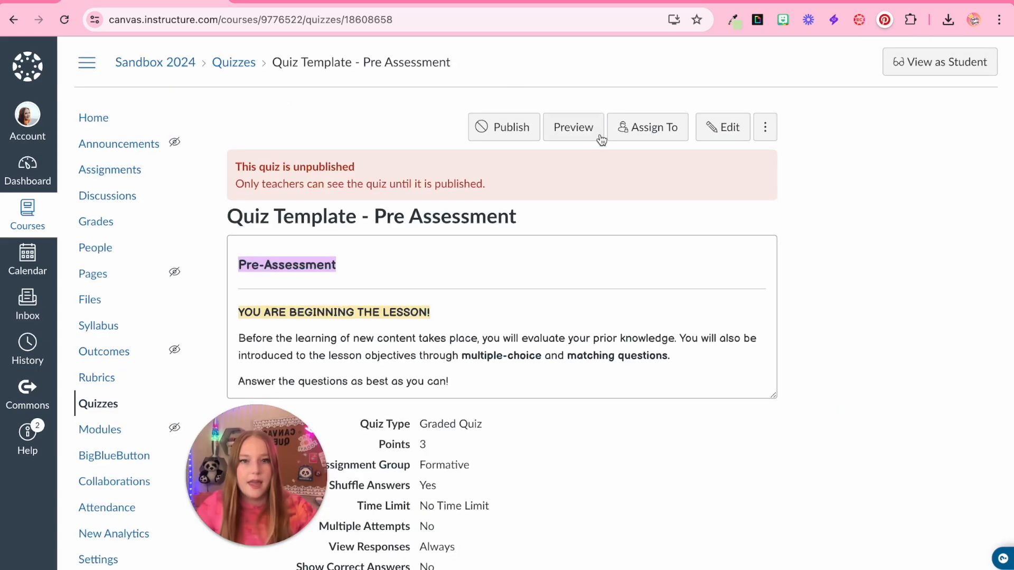
Step: Preview the quiz template, answer the three questions with "answer 1", True and "Answer 2", and submit it
click(573, 127)
scroll(600, 322, down, 3)
scroll(600, 322, down, 1)
scroll(304, 189, down, 5)
click(303, 182)
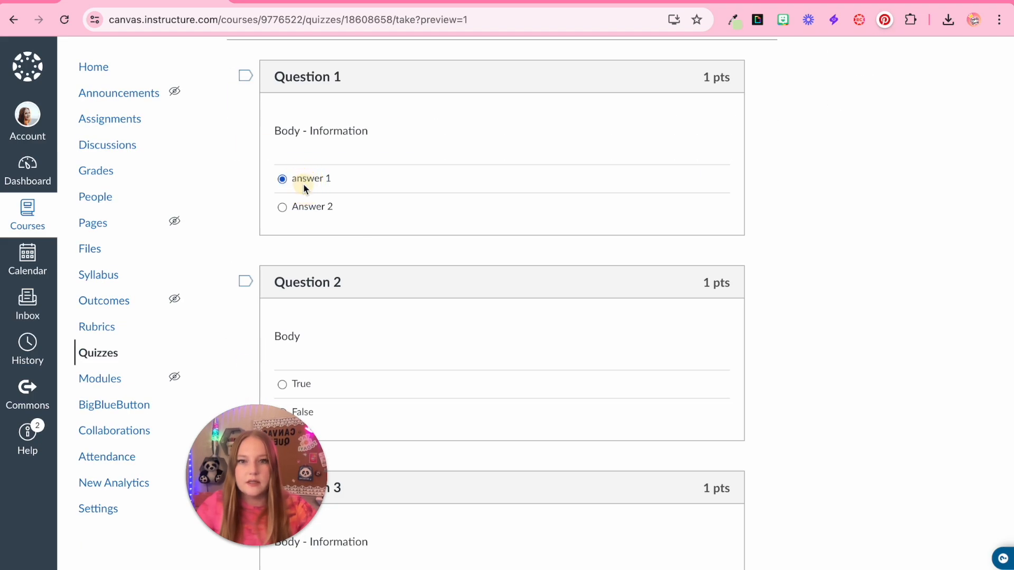
scroll(300, 222, down, 3)
click(296, 253)
scroll(248, 416, down, 2)
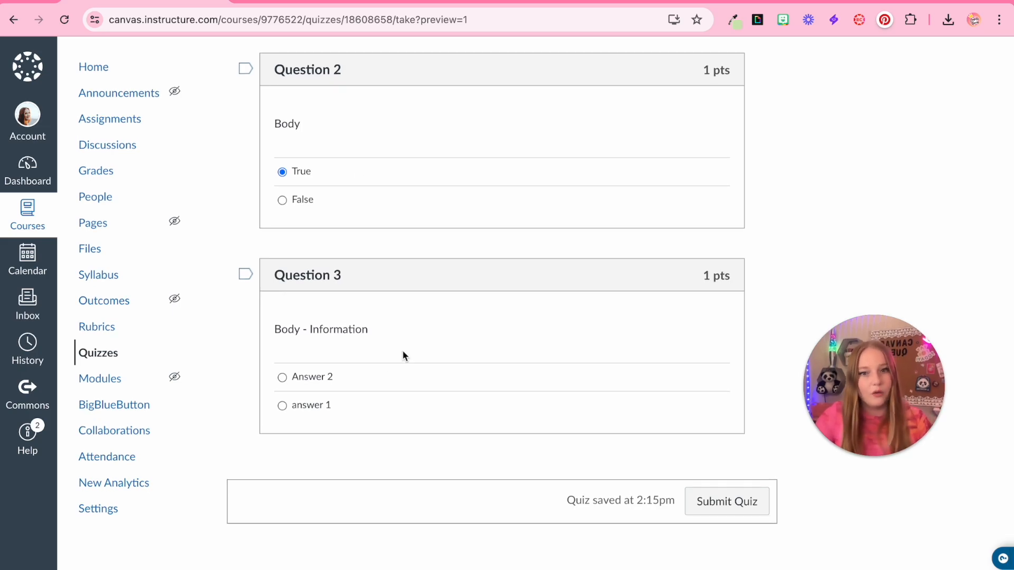
click(312, 376)
click(745, 508)
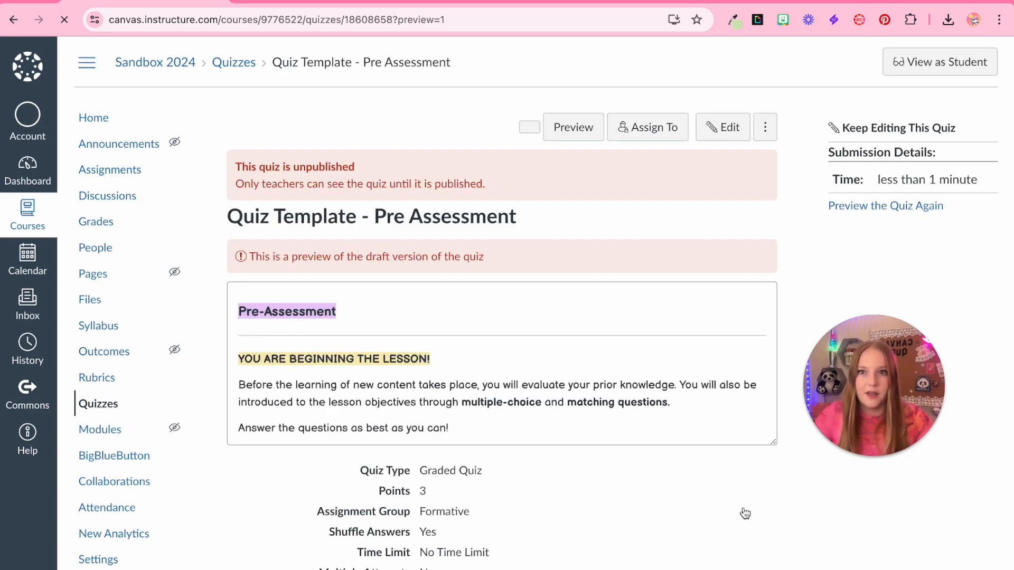
scroll(745, 514, down, 1)
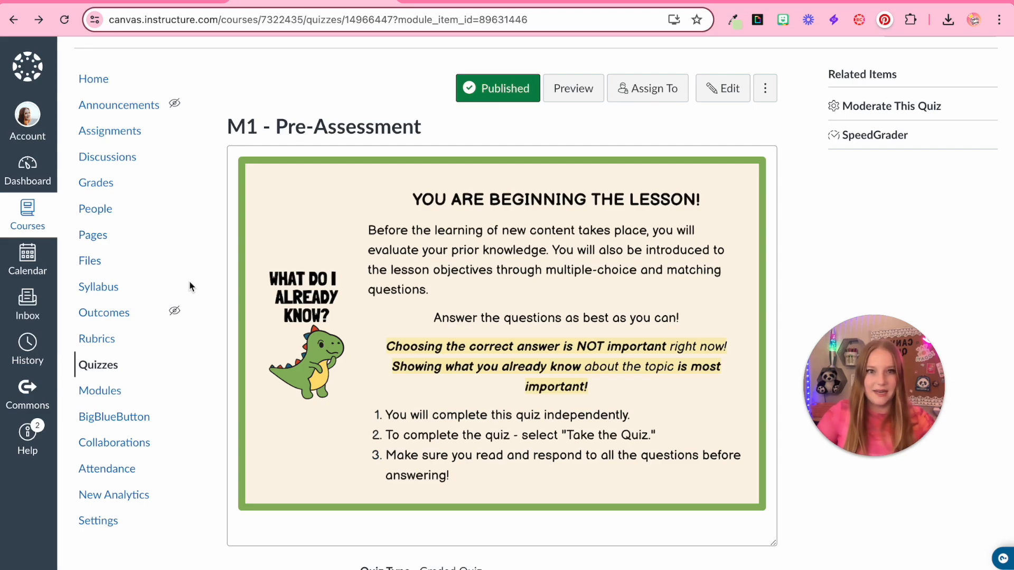
Step: Preview the M1 - Pre-Assessment quiz and enter "Answer!" as the response to the essential question in Question 1
click(569, 102)
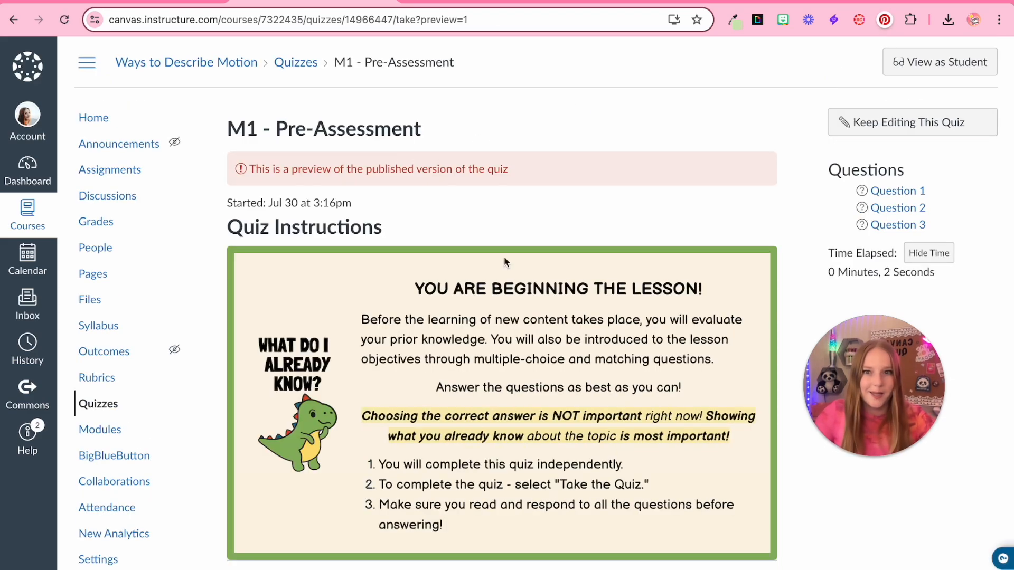
scroll(504, 255, down, 1)
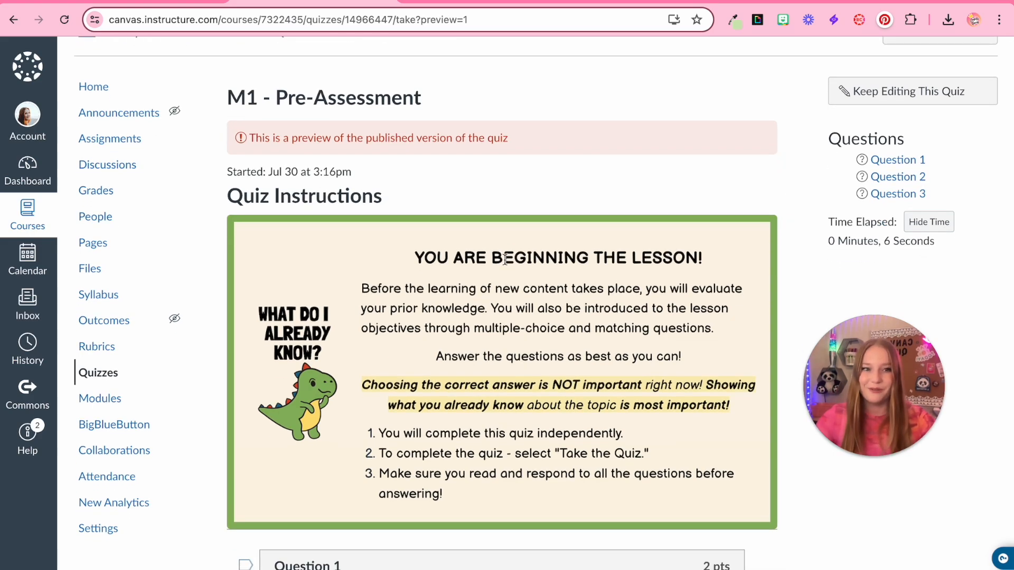
scroll(505, 259, down, 8)
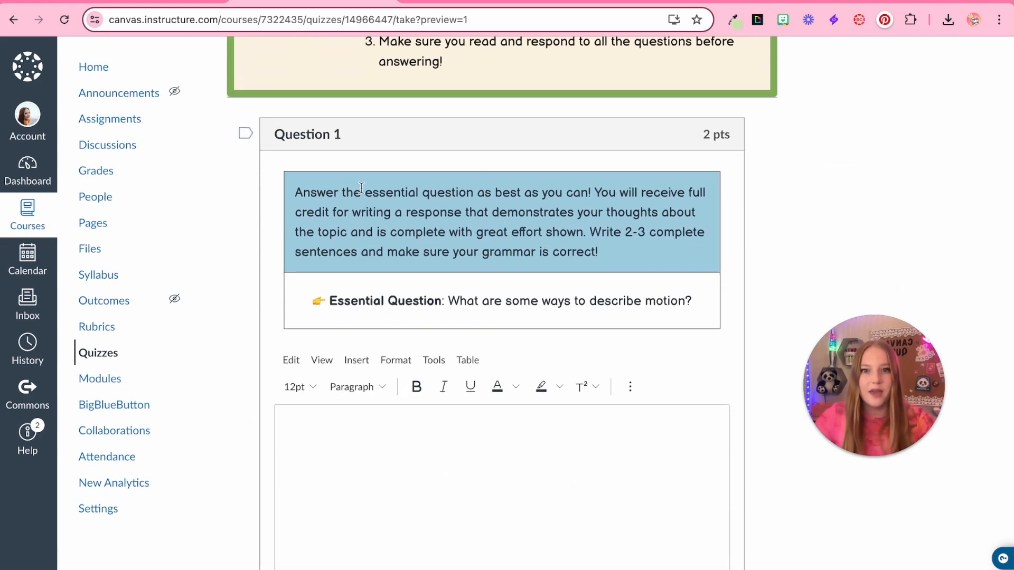
click(341, 461)
text(Answer!)
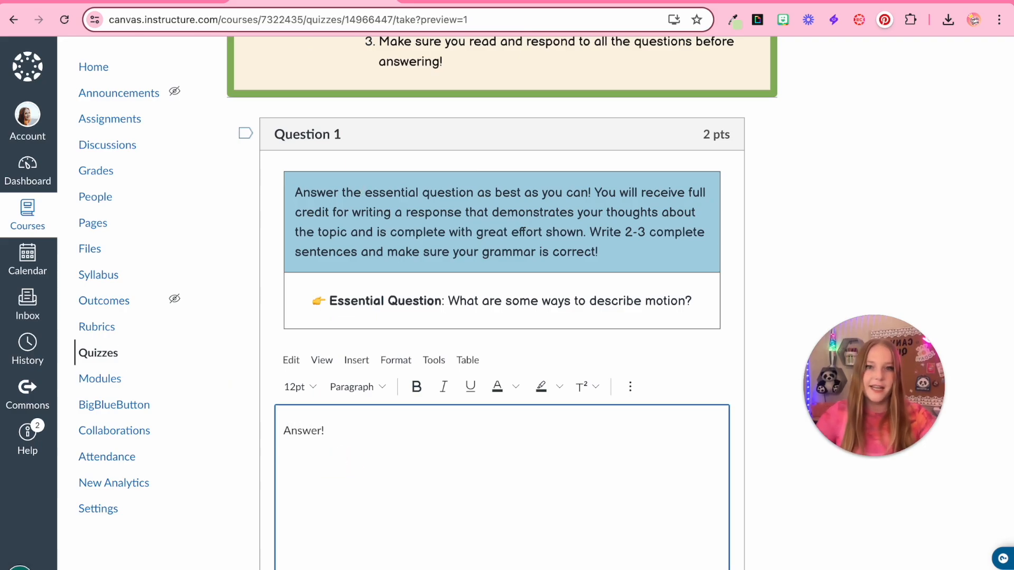
Step: Fill in the four graph statements of Question 2 with T, F, T and T
scroll(502, 301, down, 10)
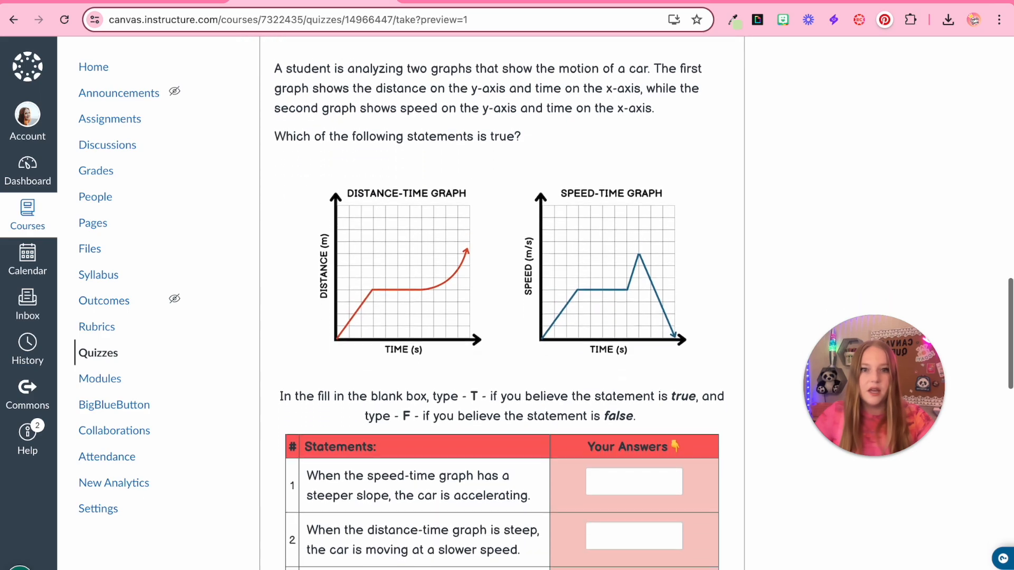
scroll(495, 292, down, 4)
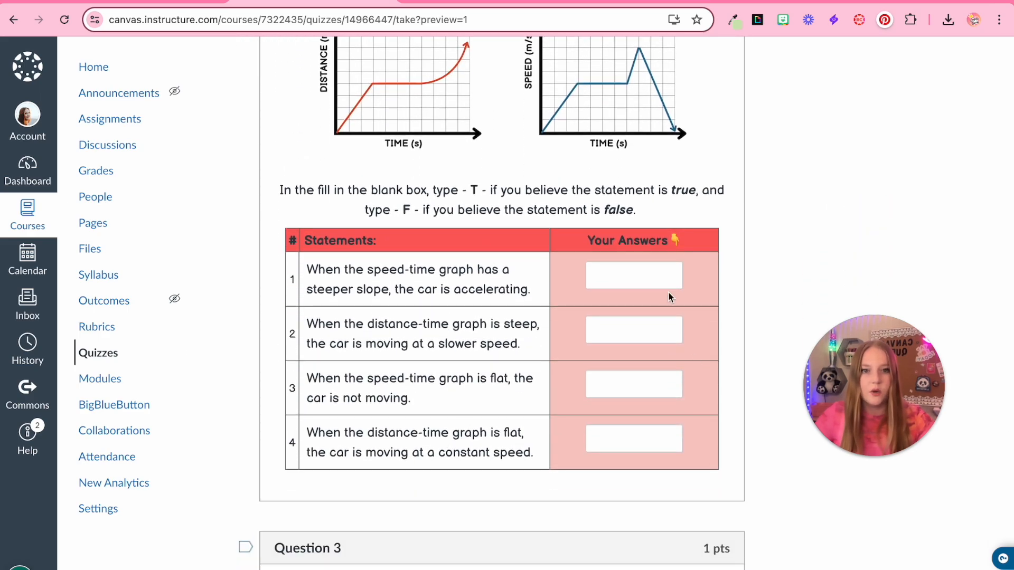
scroll(668, 291, up, 1)
click(641, 294)
scroll(642, 297, up, 2)
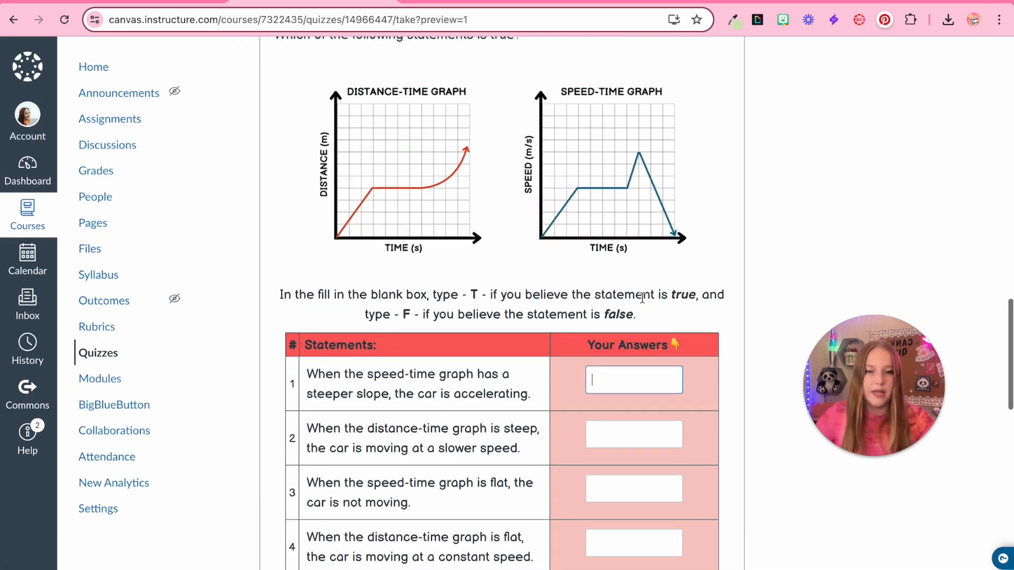
scroll(642, 298, down, 1)
scroll(644, 300, up, 1)
drag(486, 275, 470, 274)
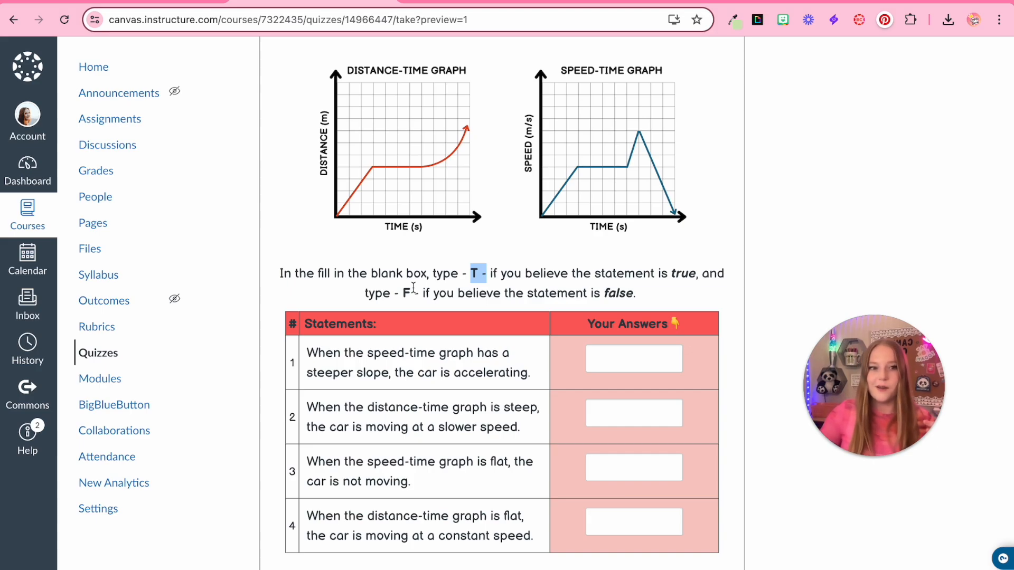
click(639, 363)
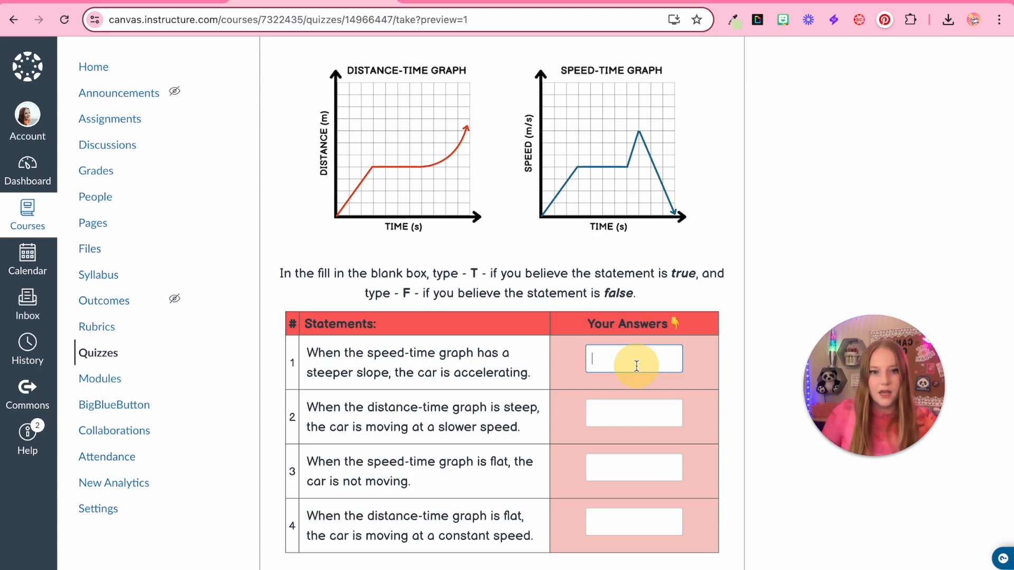
text(T)
key(Tab)
key(Tab)
text(T)
key(shift+Tab)
click(618, 521)
Step: Rate the six knowledge nuggets in Question 3 as 2, 4, 6, 8, 3 and 5, and submit the preview
scroll(659, 398, down, 11)
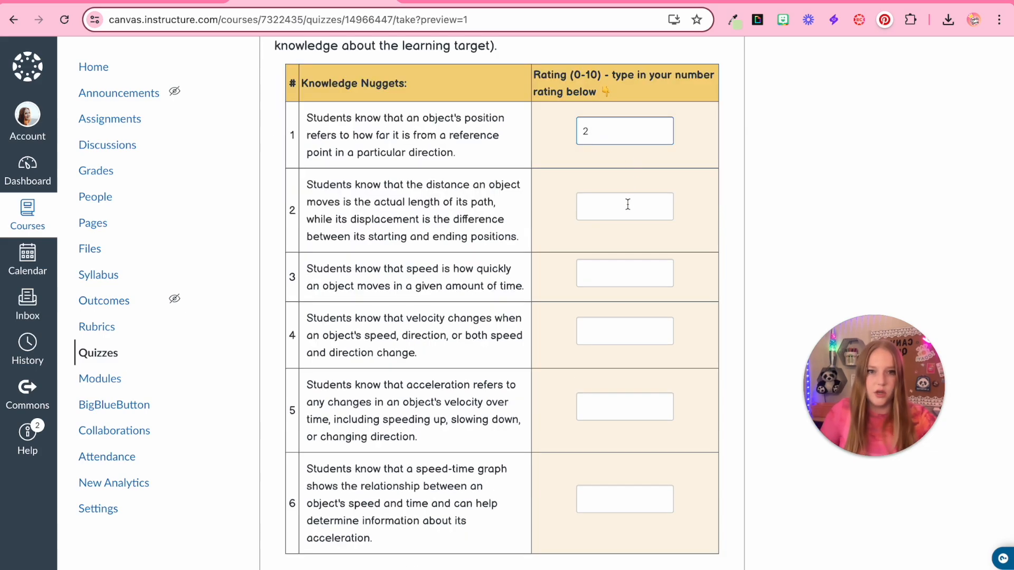
click(627, 205)
text(4)
click(606, 409)
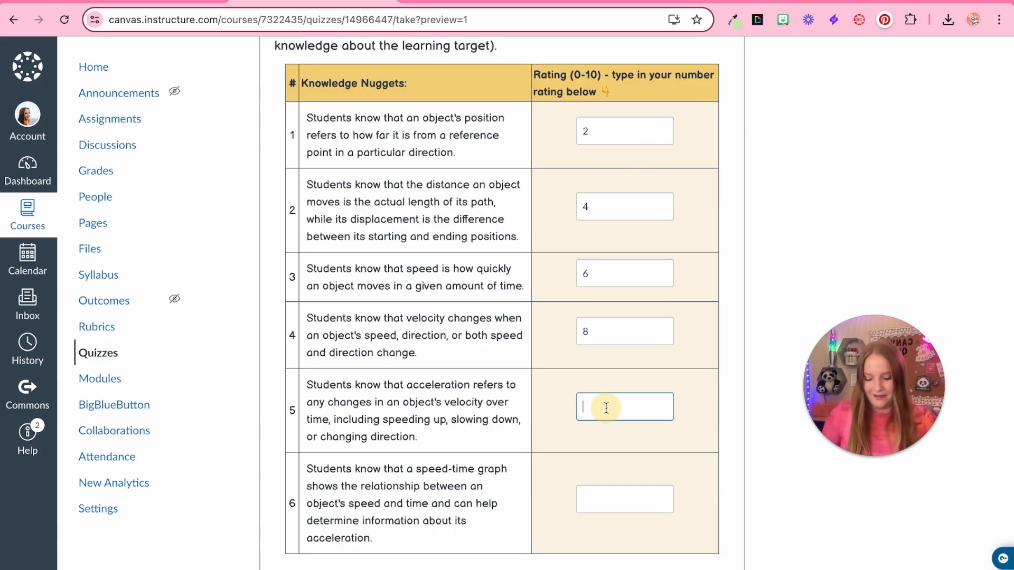
text(3)
click(601, 500)
text(5)
scroll(747, 501, down, 3)
click(748, 500)
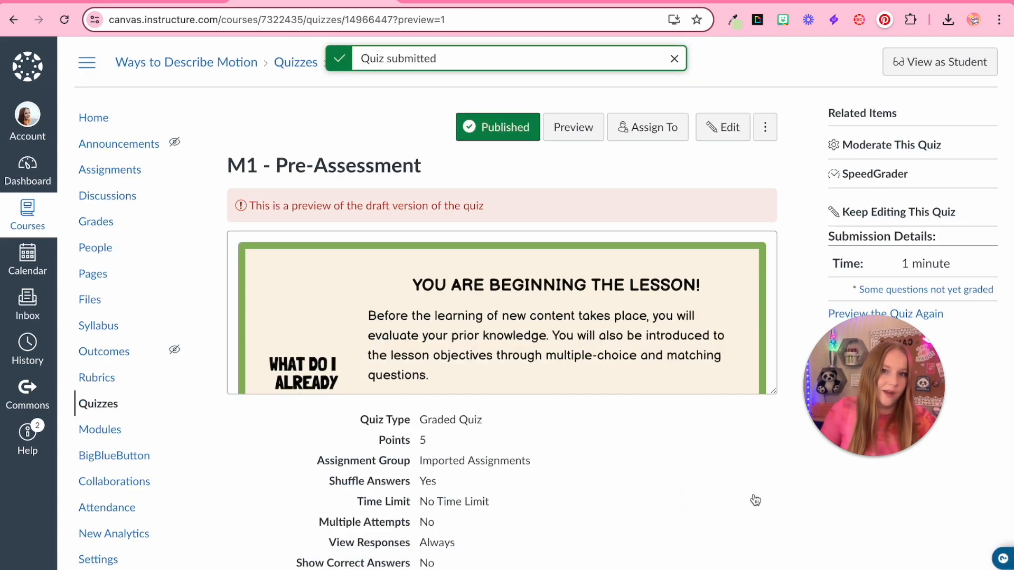
Step: Review the submitted M1 - Pre-Assessment preview, checking the quiz score, the grading of Question 1 and the answers to Question 2
scroll(756, 500, down, 10)
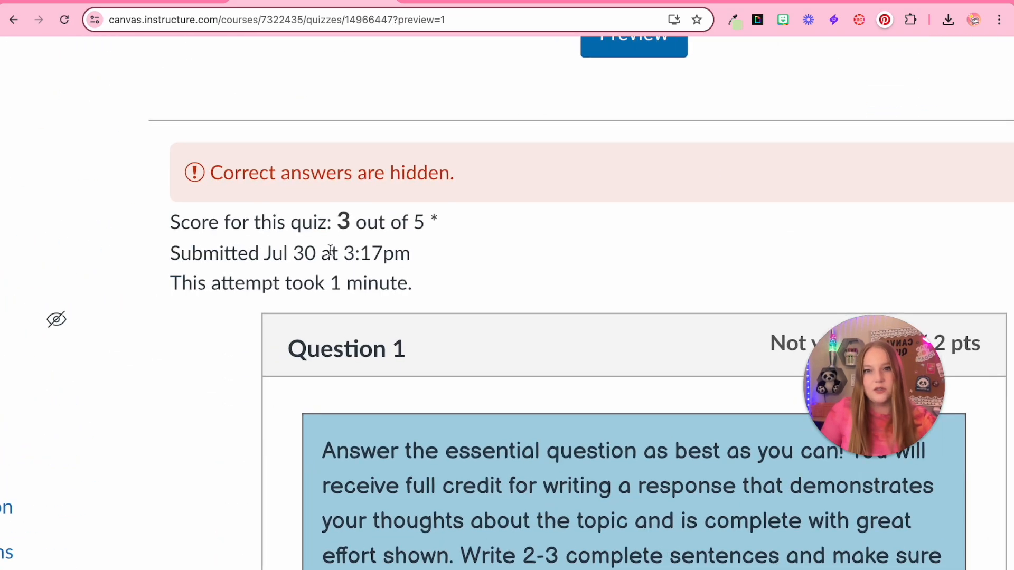
scroll(439, 241, down, 5)
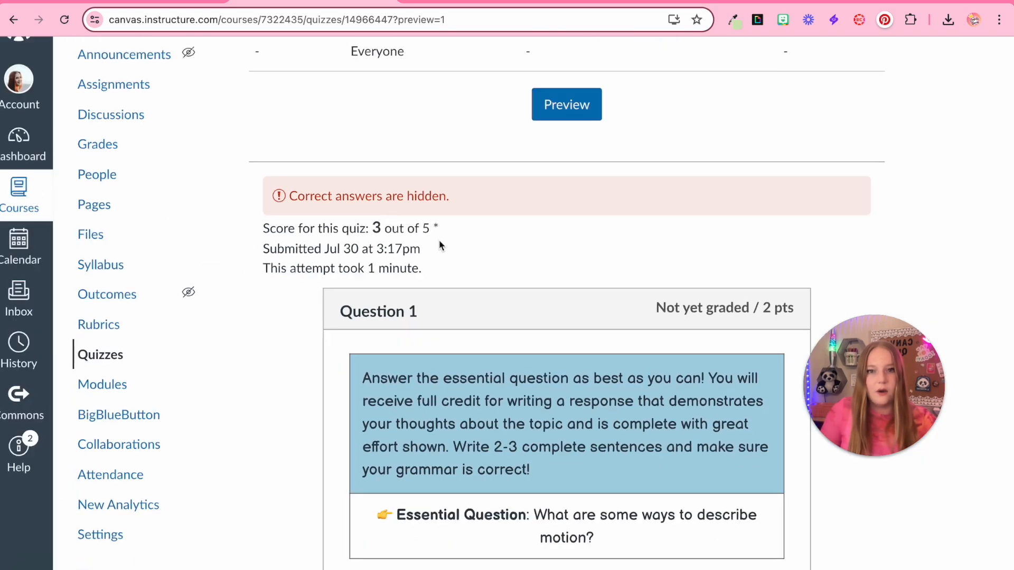
scroll(438, 241, down, 7)
scroll(403, 236, up, 2)
scroll(404, 236, up, 2)
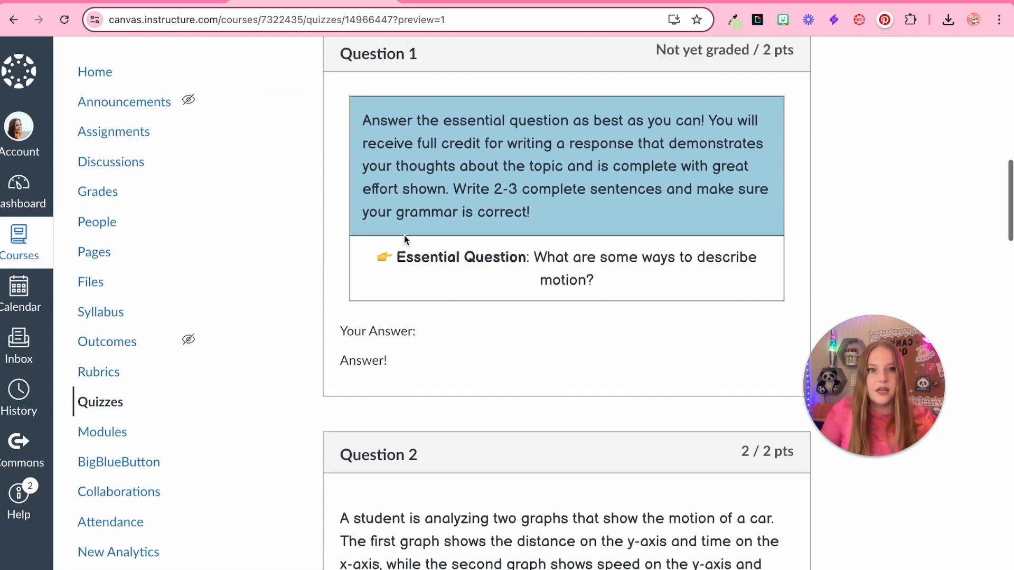
triple_click(678, 82)
scroll(678, 82, down, 4)
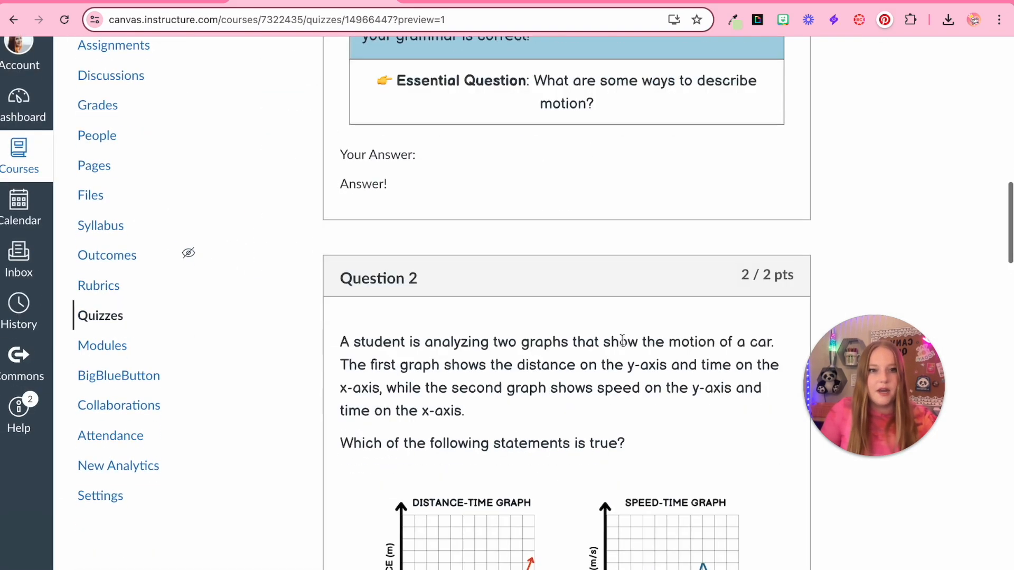
scroll(749, 288, down, 5)
scroll(755, 340, down, 4)
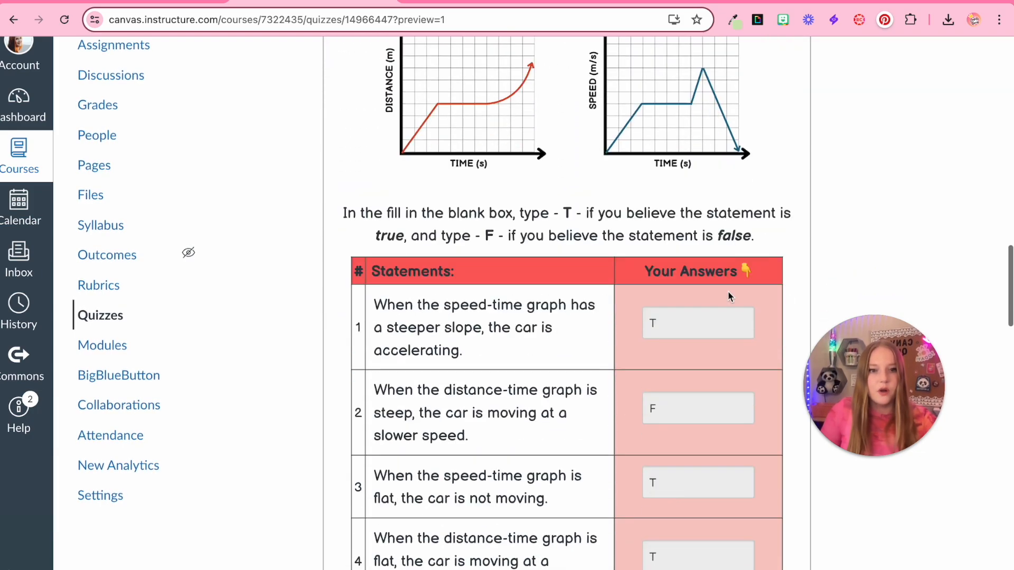
Step: Review the feedback on the Question 2 answers and the points and ratings of Question 3 in the submitted preview
scroll(620, 454, down, 5)
scroll(386, 389, down, 2)
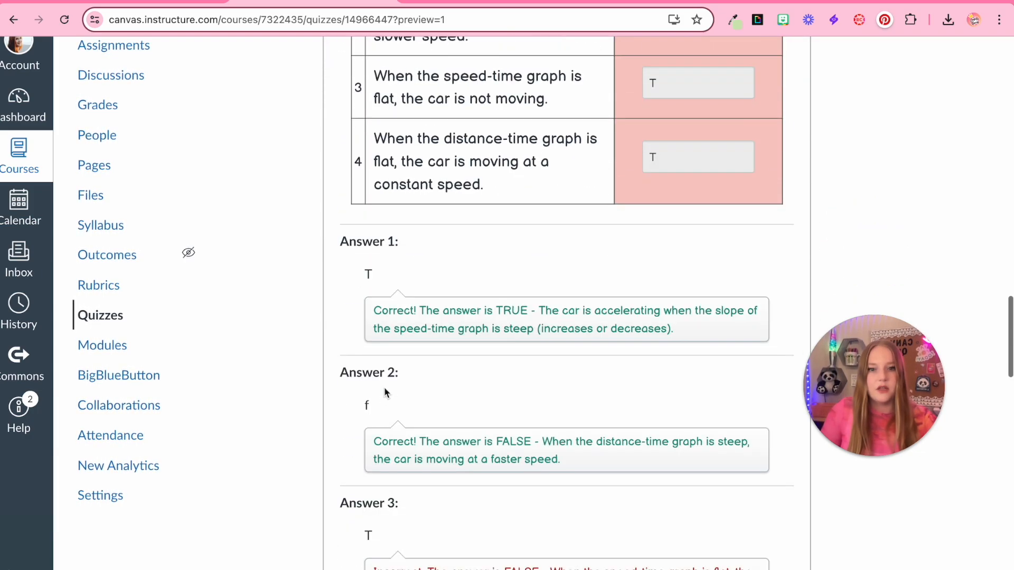
scroll(381, 417, down, 14)
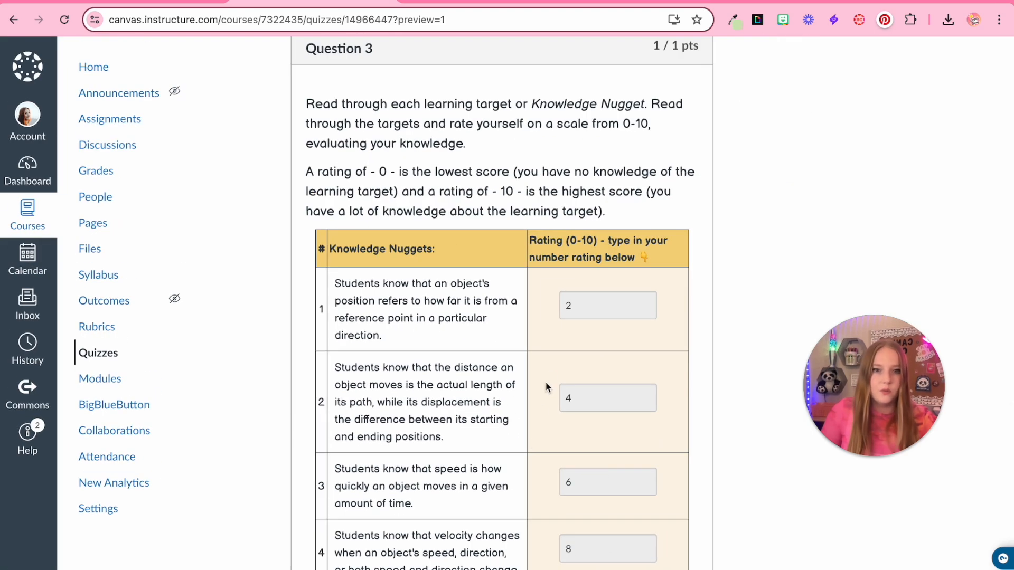
scroll(549, 375, down, 5)
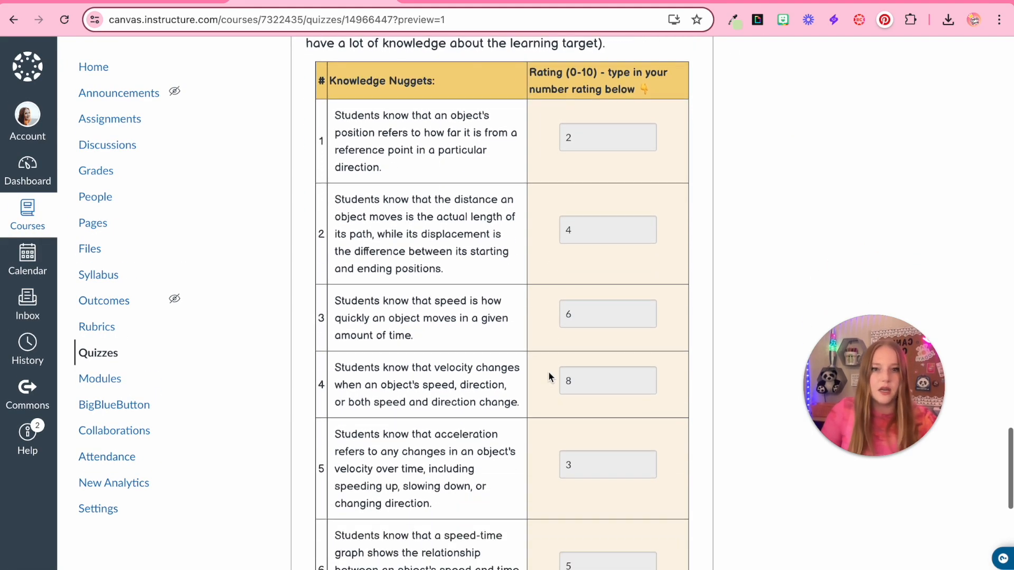
scroll(549, 375, up, 6)
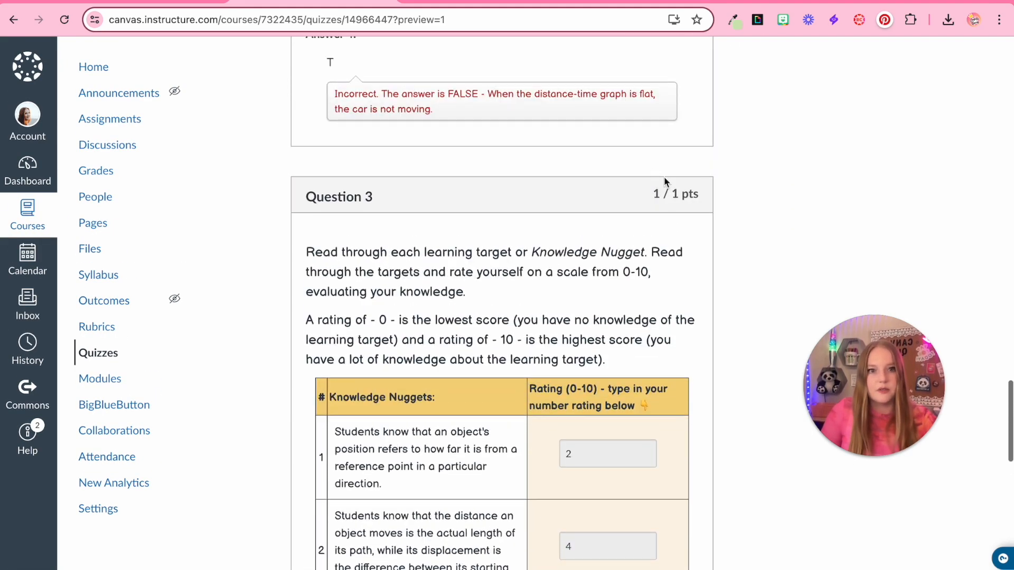
scroll(597, 243, down, 6)
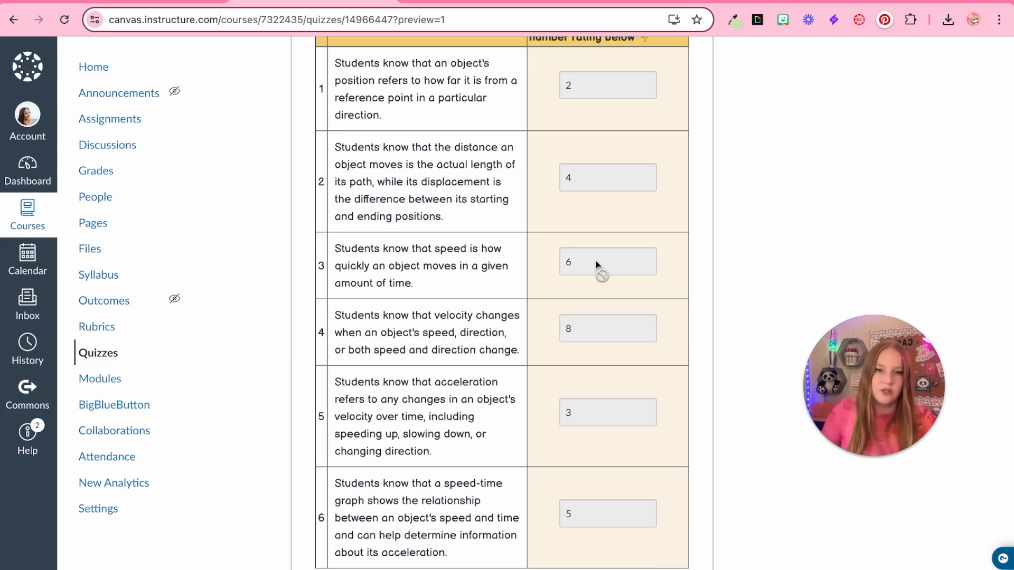
scroll(596, 264, down, 8)
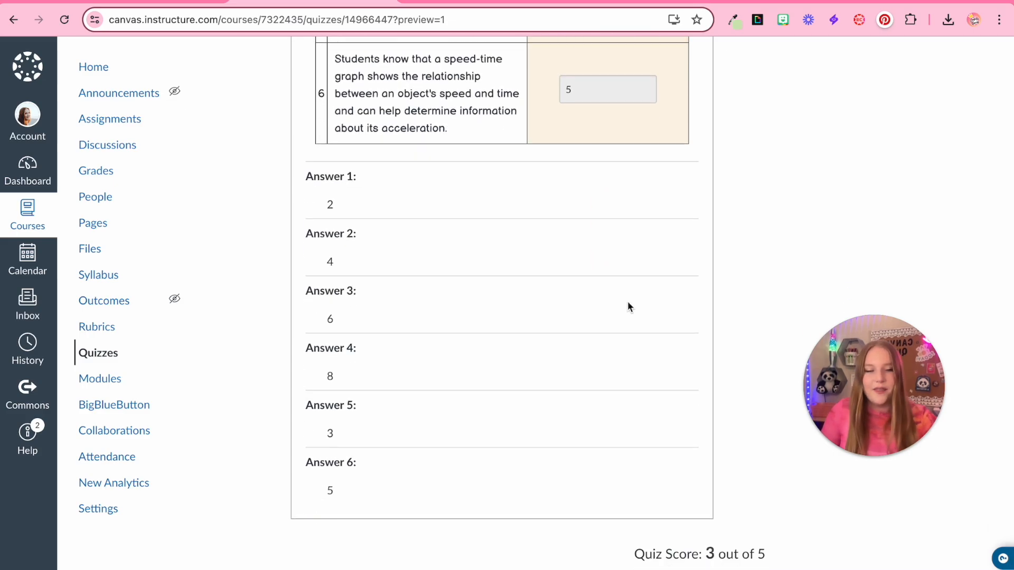
scroll(628, 304, up, 20)
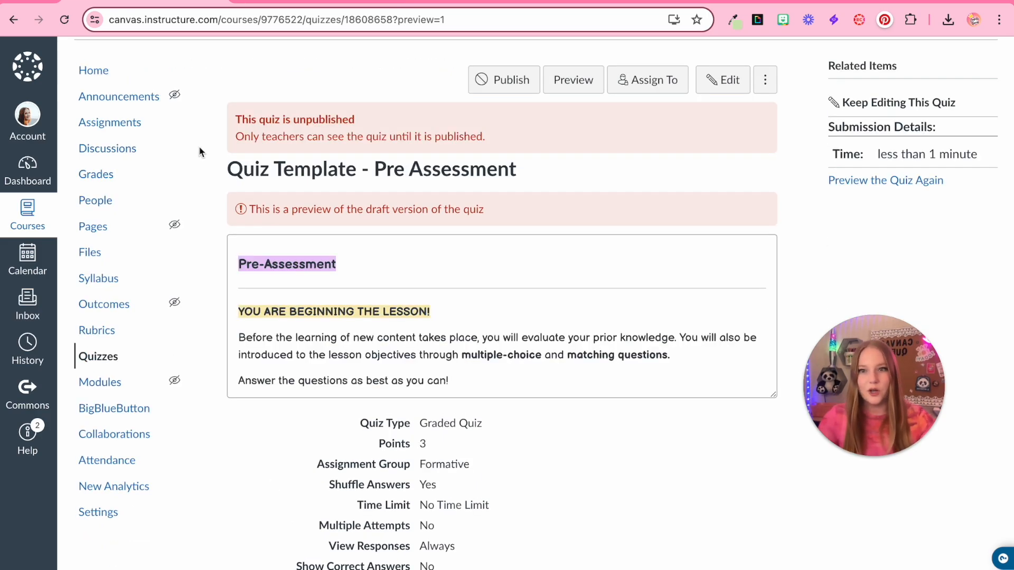
Step: Return to the template course's home page and view the actions available for Quiz Template - Pre Assessment
click(119, 74)
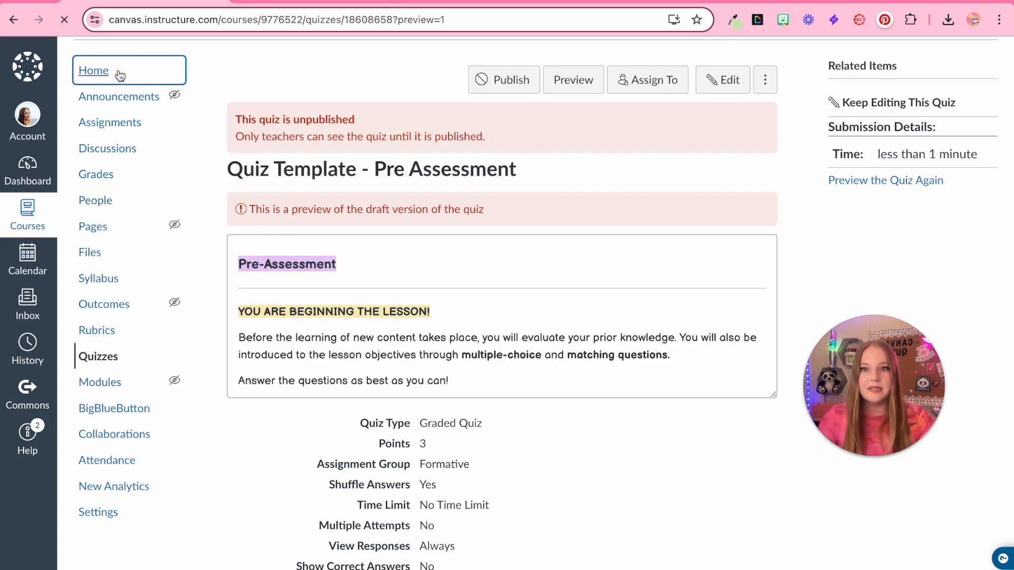
scroll(372, 396, down, 12)
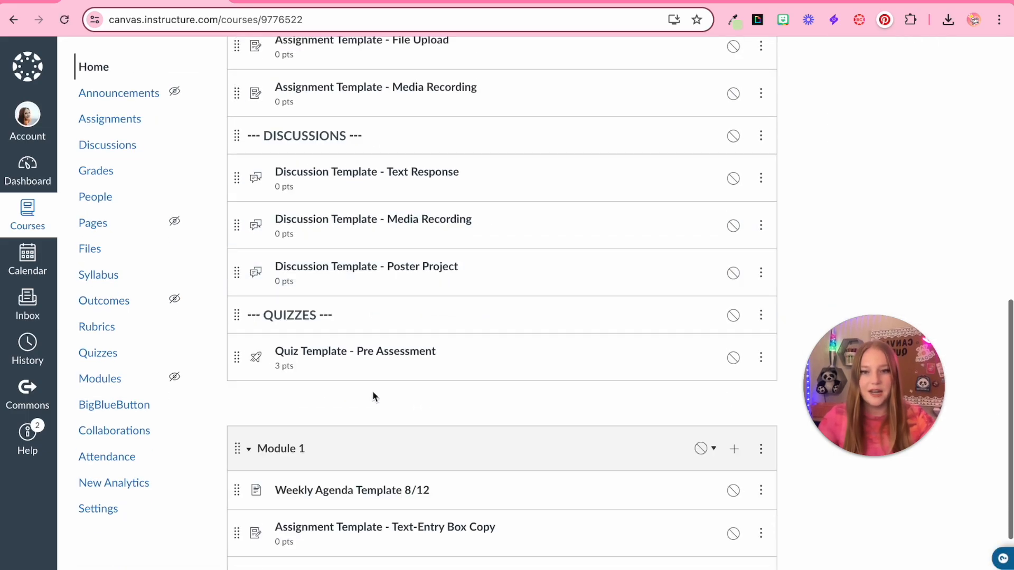
scroll(373, 397, up, 5)
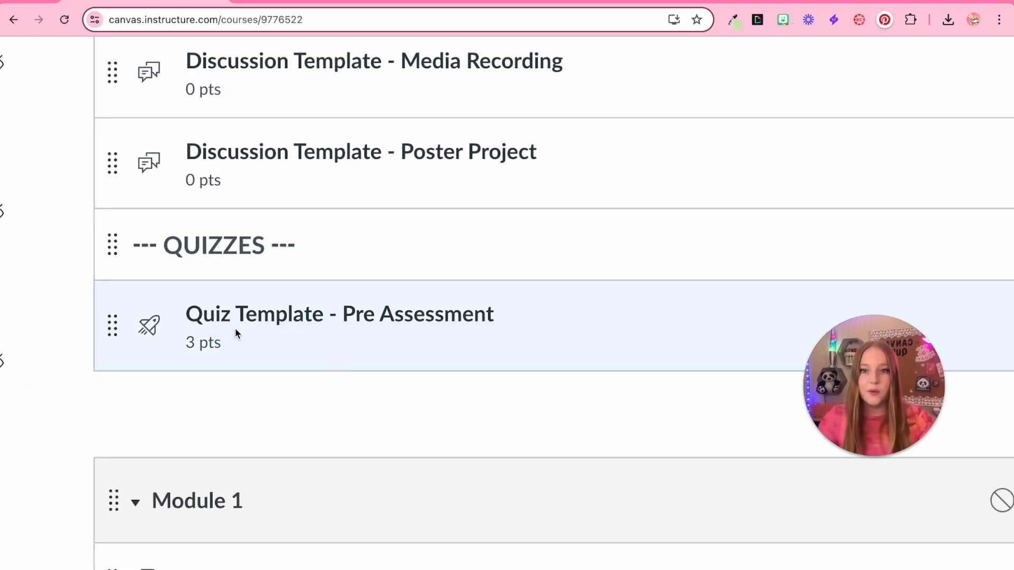
scroll(236, 329, down, 2)
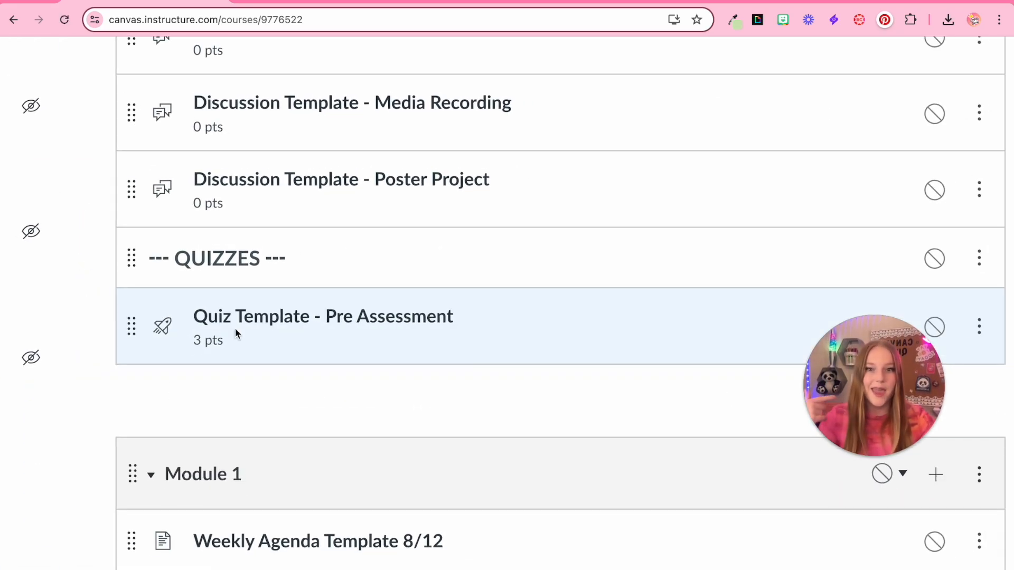
scroll(235, 328, down, 3)
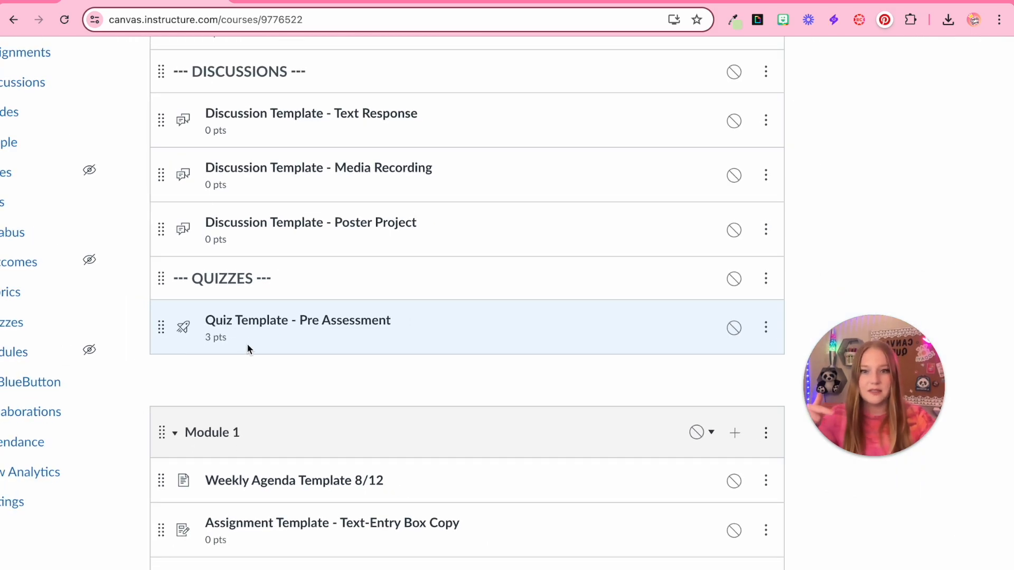
click(764, 331)
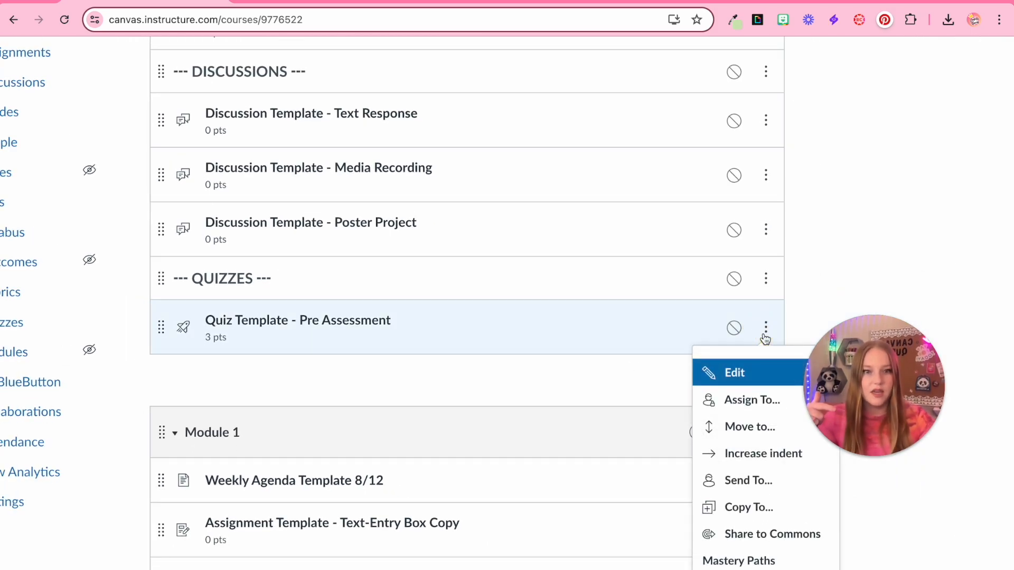
scroll(765, 338, down, 2)
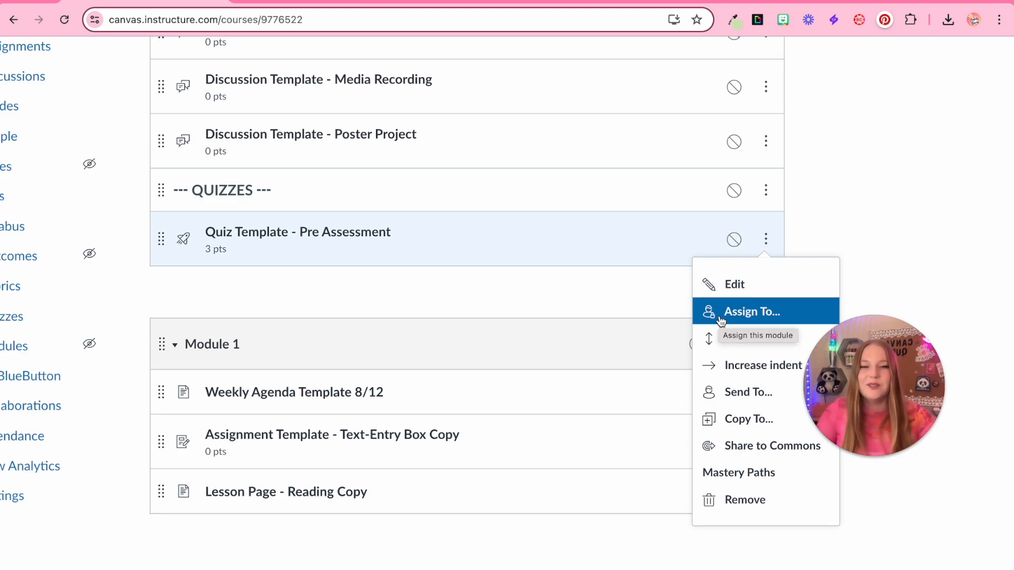
click(901, 209)
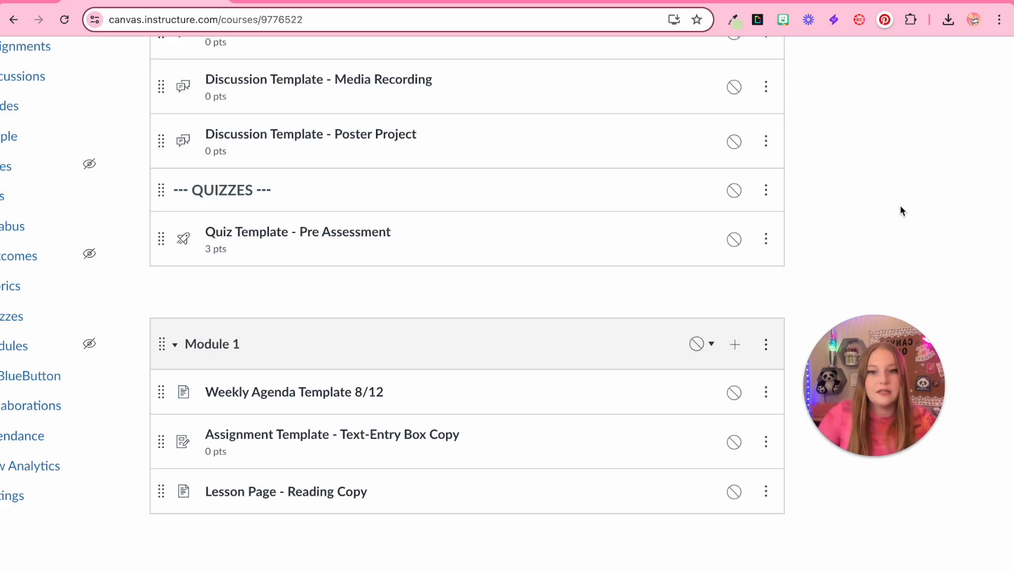
Step: Create a new quiz named "Quiz Template - Post Assessment" in the Teacher Template Module - DO NOT PUBLISH
key(ctrl+minus)
scroll(901, 211, up, 10)
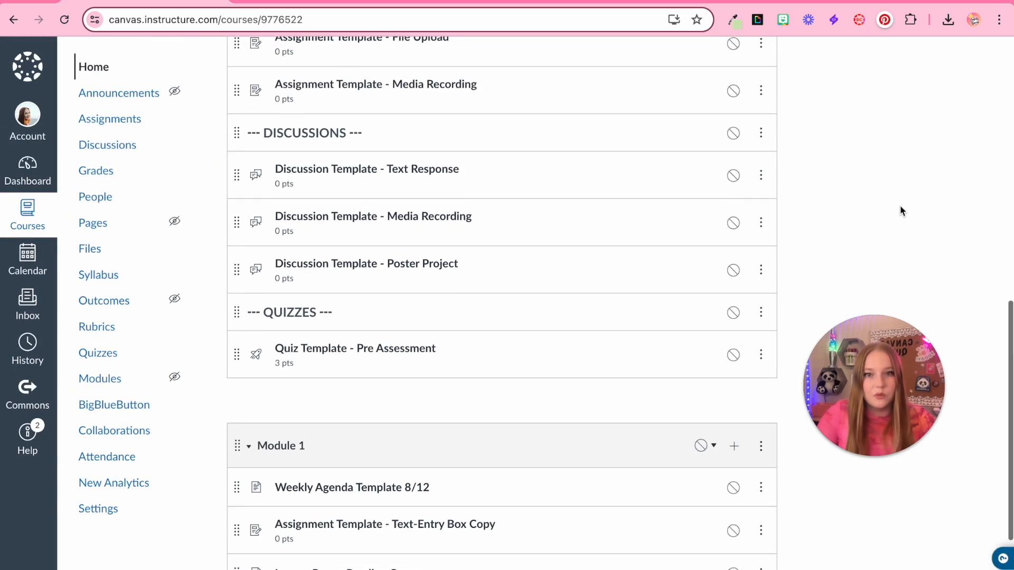
scroll(900, 211, up, 2)
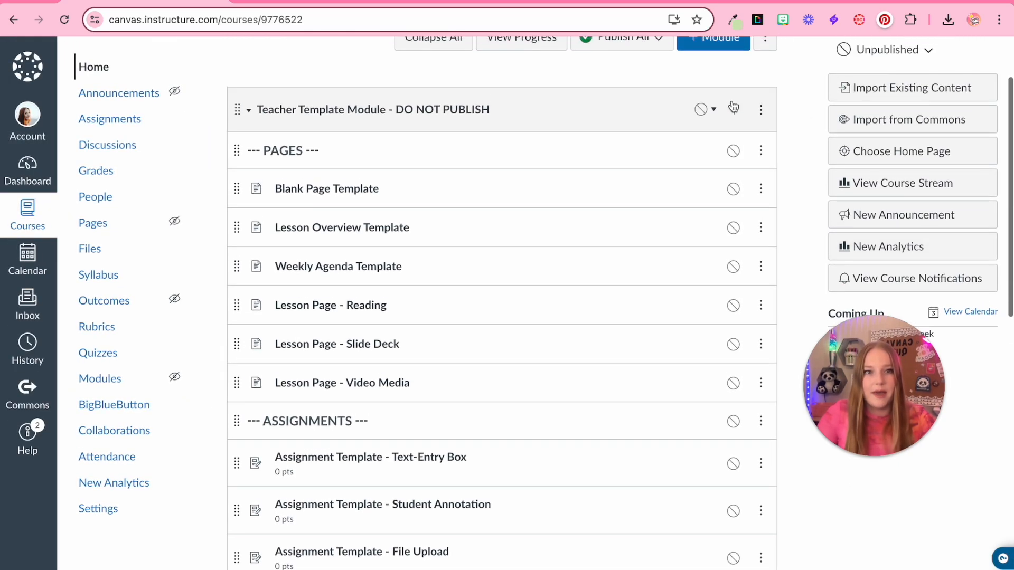
click(732, 105)
click(333, 194)
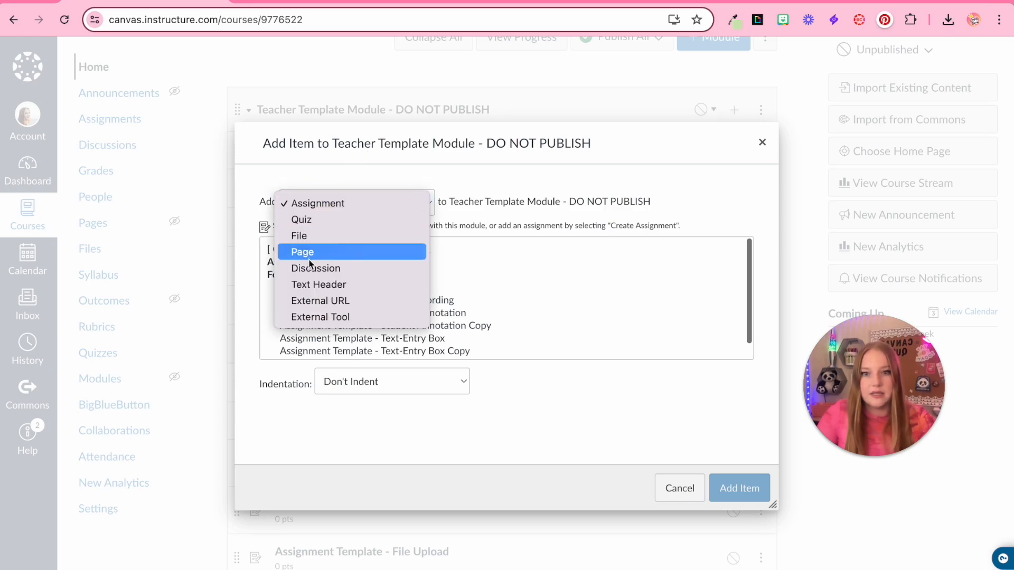
click(299, 218)
click(331, 249)
click(381, 386)
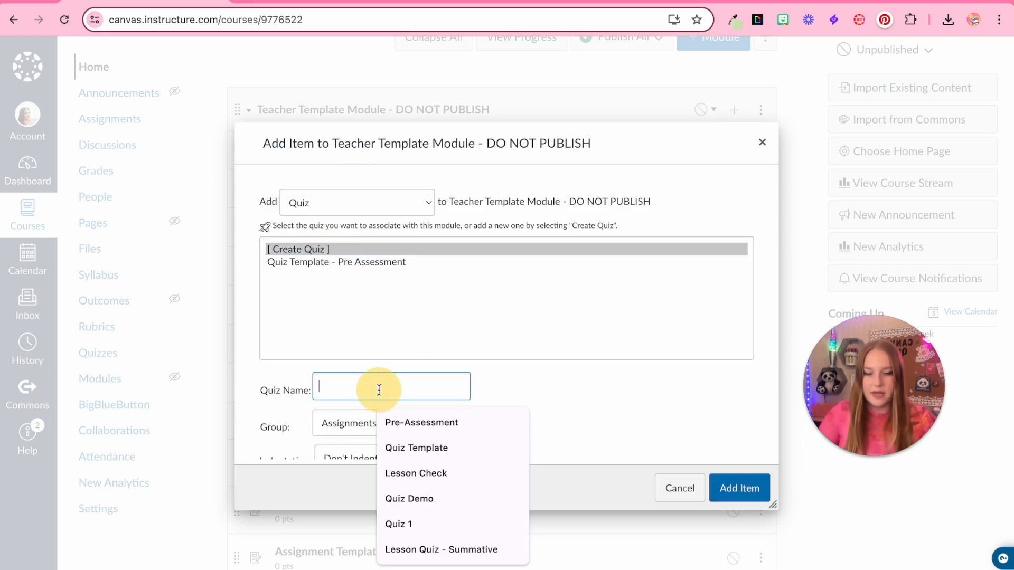
text(Quiz GTe)
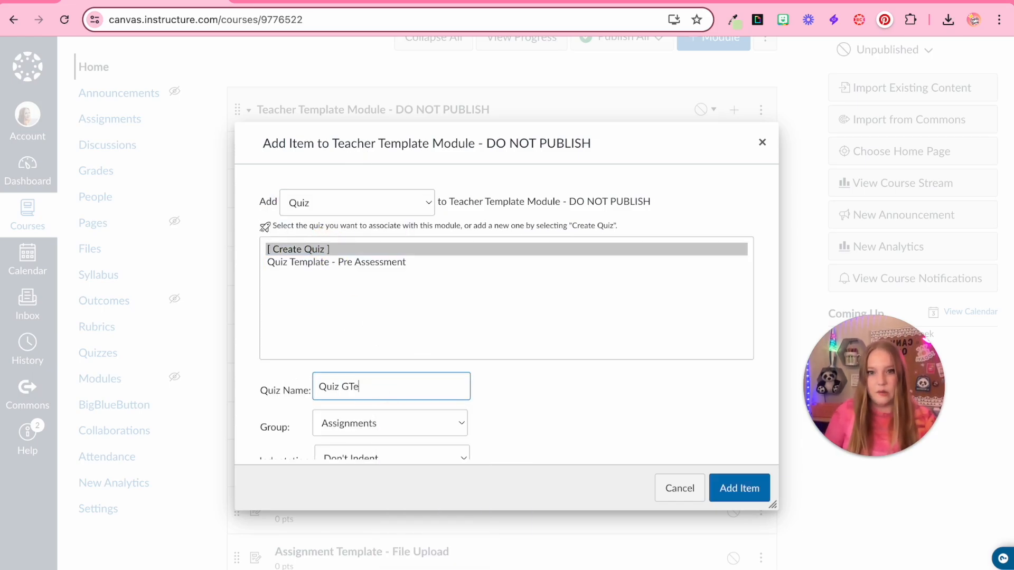
key(BackSpace)
key(BackSpace)
key(BackSpace)
text(Template - Post A)
text(ssessment)
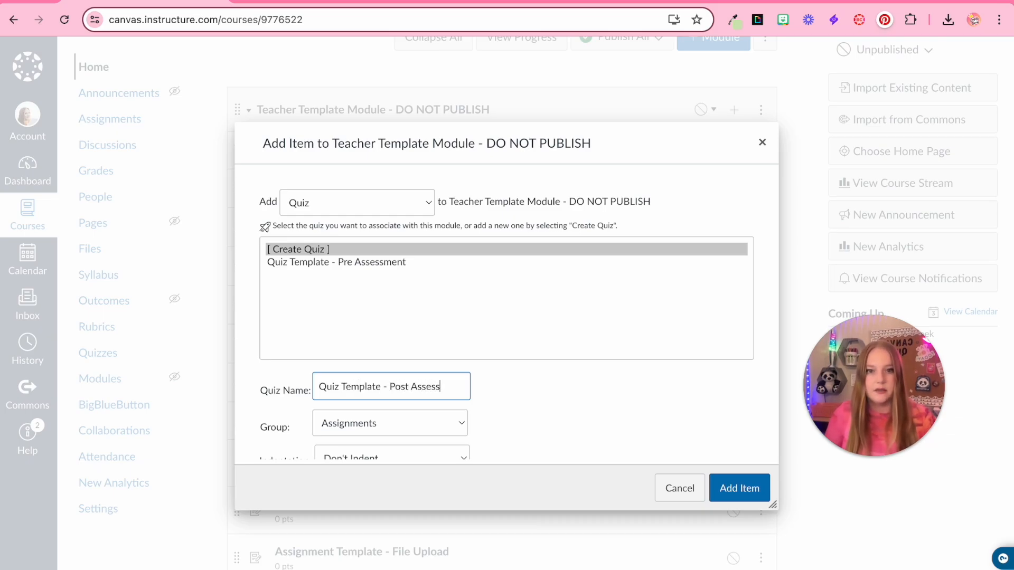
key(Return)
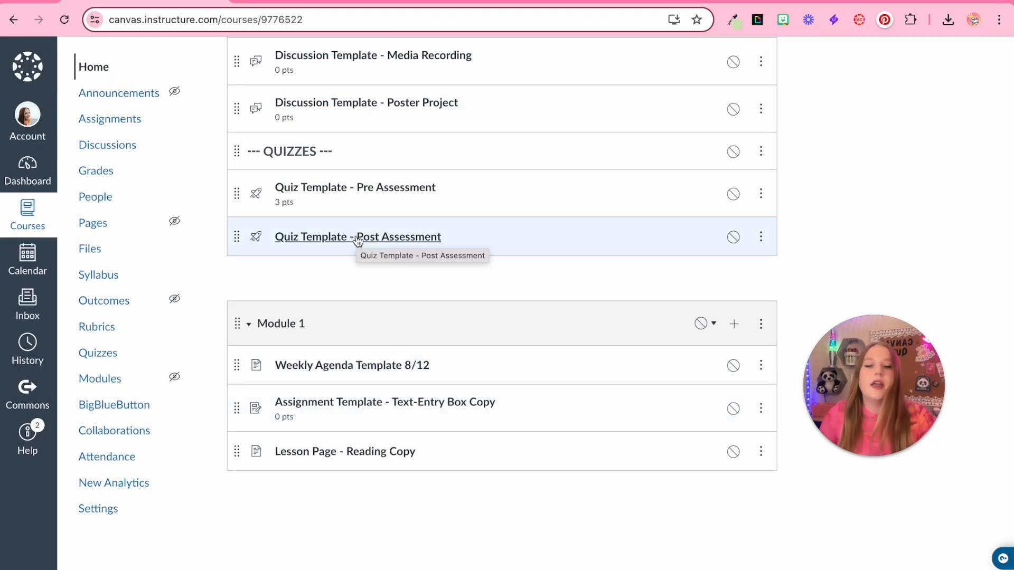
Step: Open Quiz Template - Pre Assessment for editing and copy the HTML source of its quiz instructions
click(362, 191)
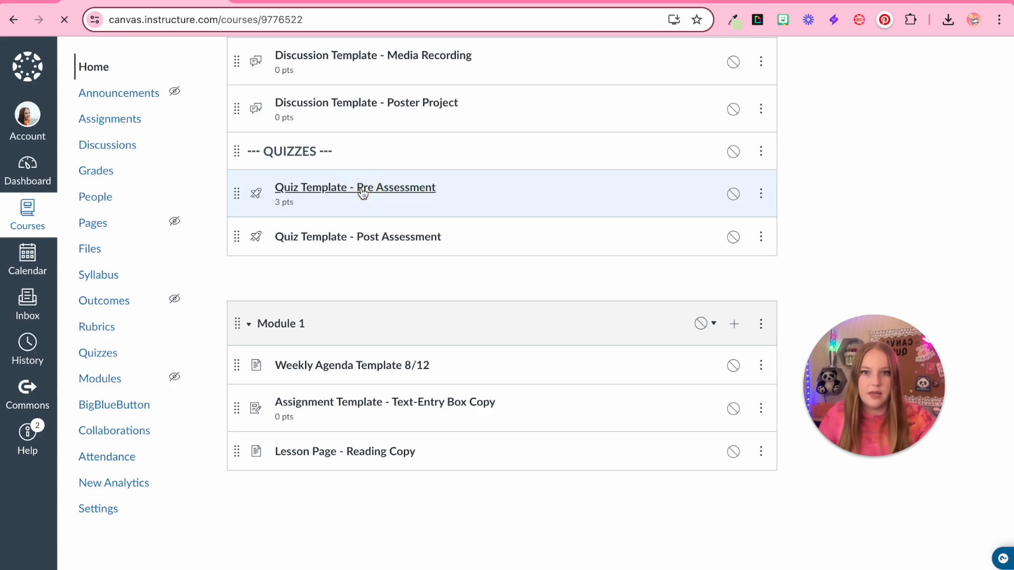
click(720, 124)
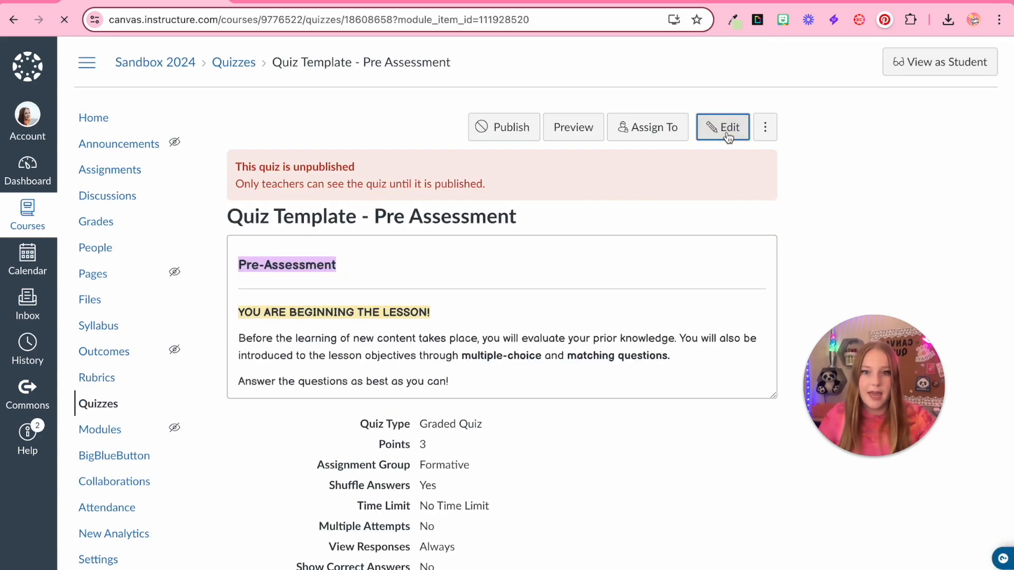
click(911, 501)
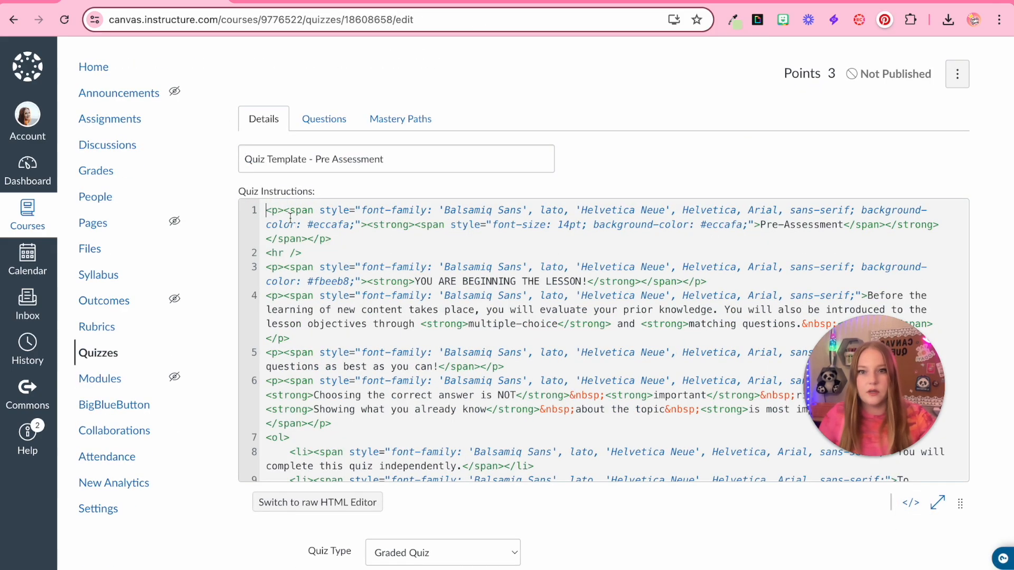
drag(267, 210, 226, 403)
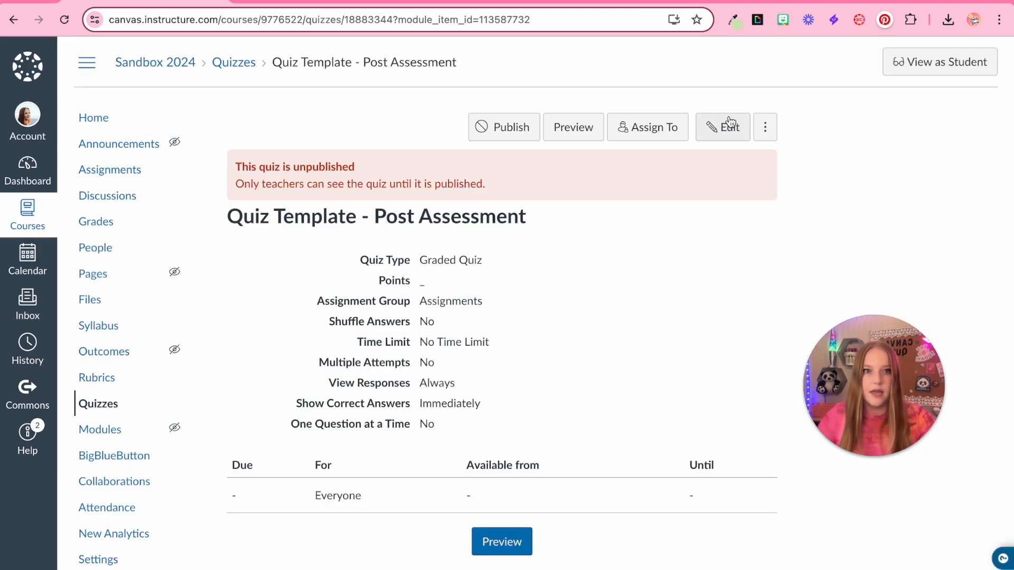
Step: Paste the copied HTML into the instructions of Quiz Template - Post Assessment and return to the formatted view
click(723, 127)
click(855, 530)
key(ctrl+v)
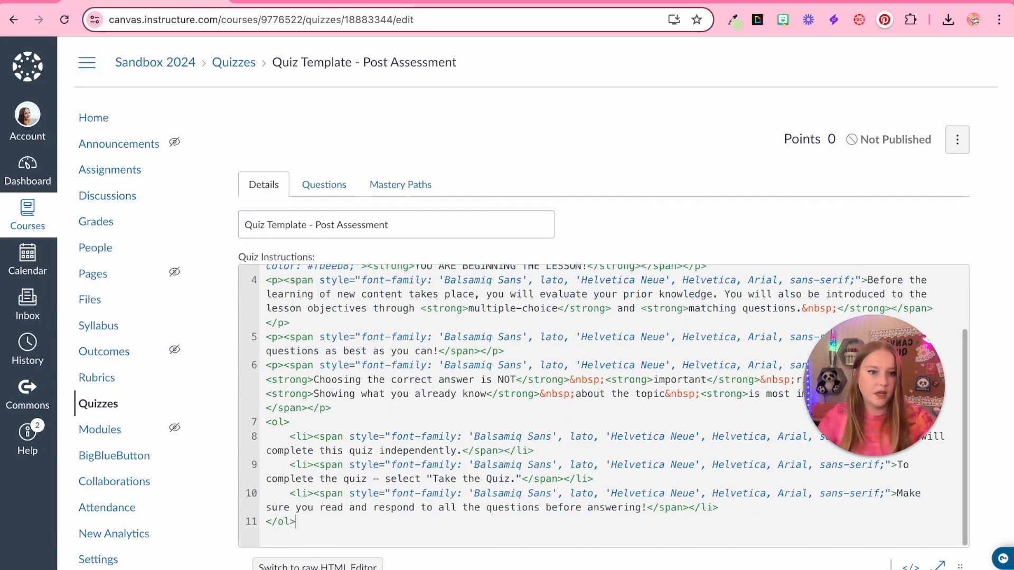
click(911, 567)
scroll(707, 389, down, 1)
scroll(733, 451, up, 1)
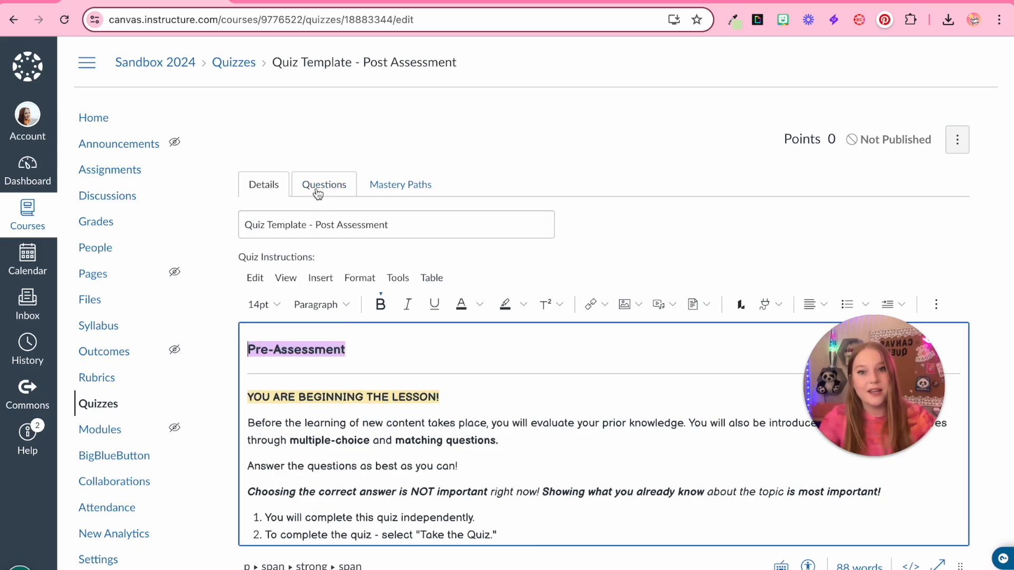
Step: Change the heading of the quiz instructions to "Post-Assessment"
click(256, 350)
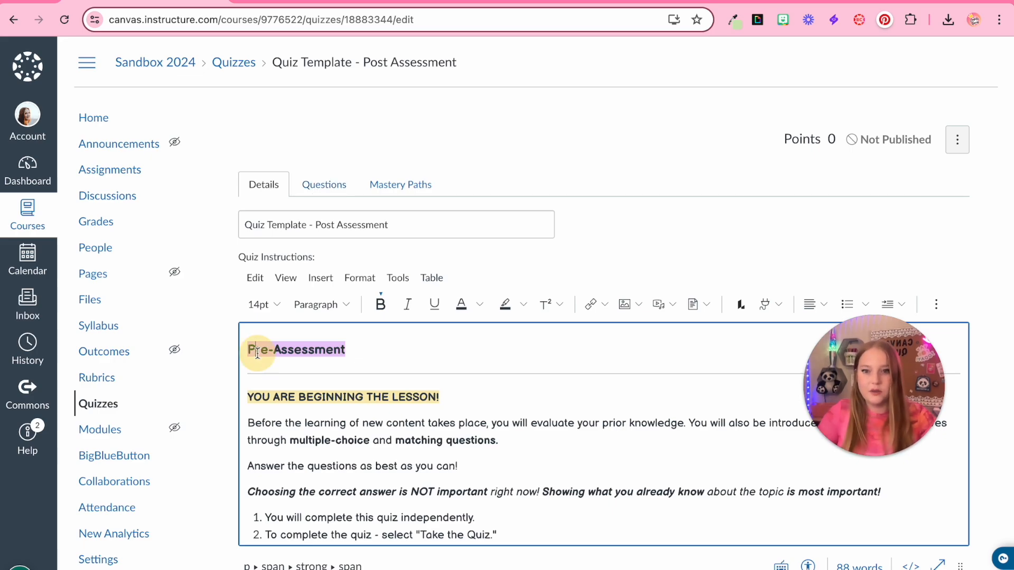
key(Delete)
key(Delete)
text(ost)
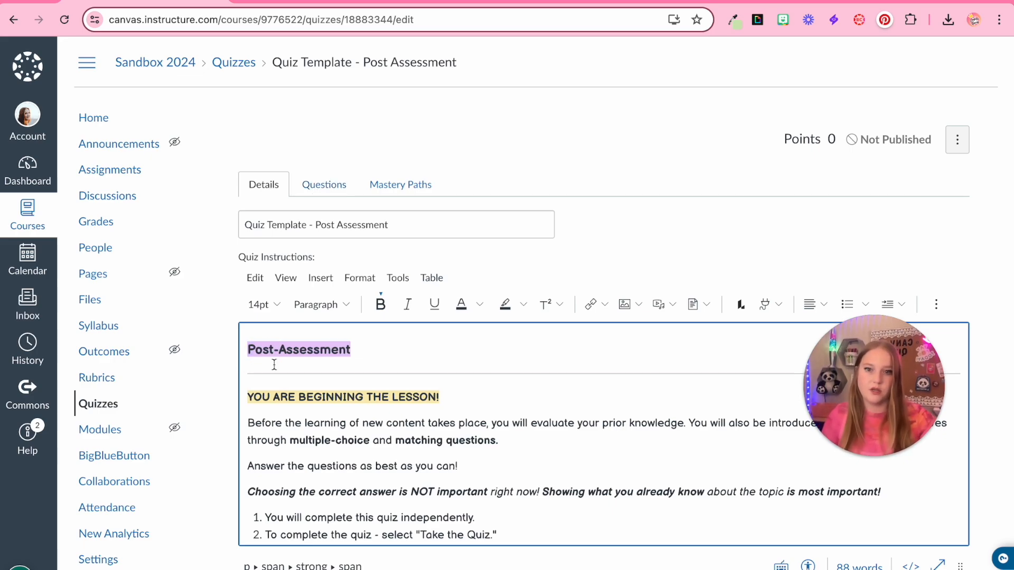
Step: Replace the yellow-highlighted line of the instructions with "YOU HAVE FINISHED THE LESSON ACTIVITIES!"
triple_click(313, 408)
text(YOU HAVE FINISHED THE L)
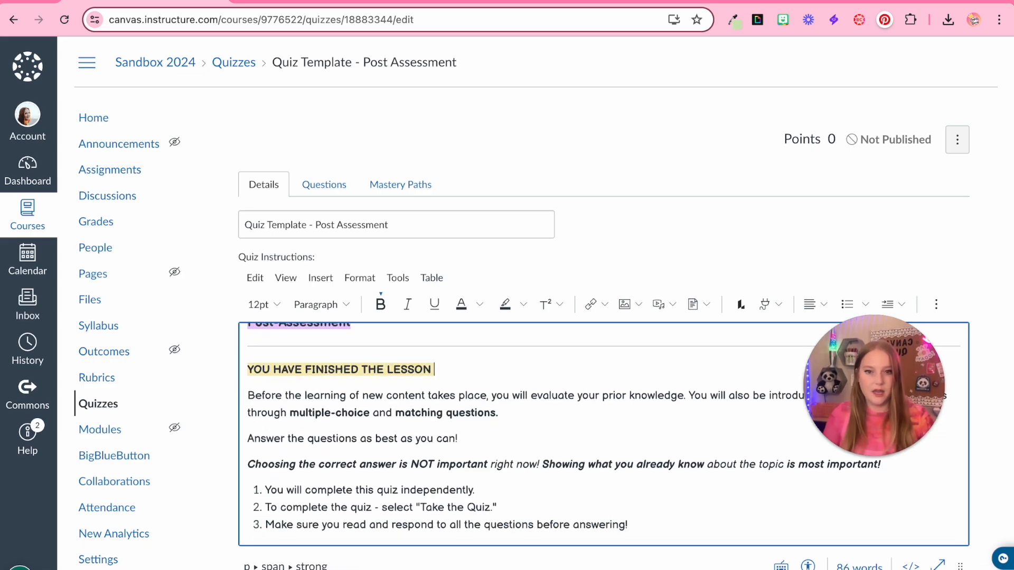
text(ESSON ACTIVITY)
key(BackSpace)
text(IES!)
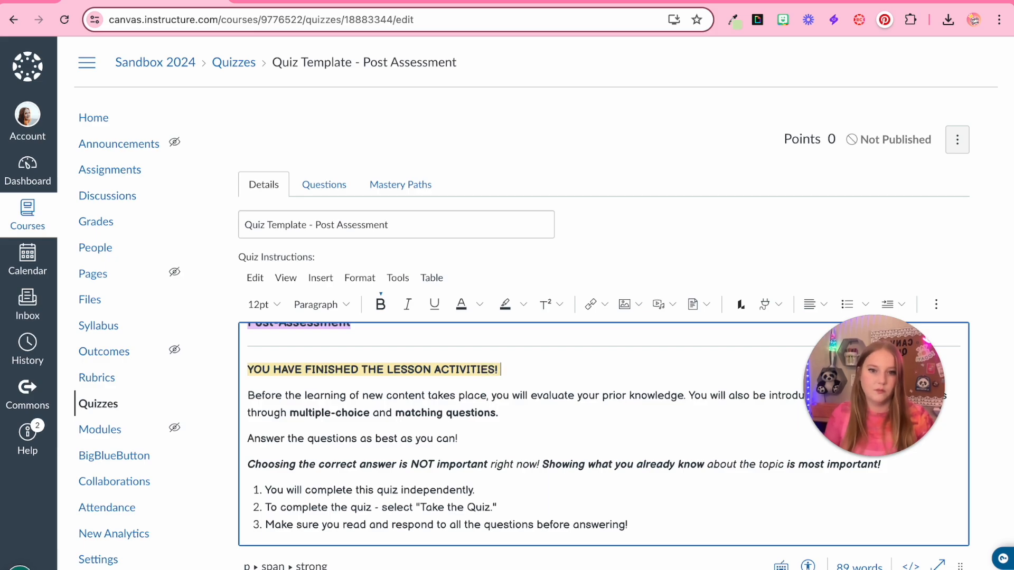
scroll(412, 366, down, 1)
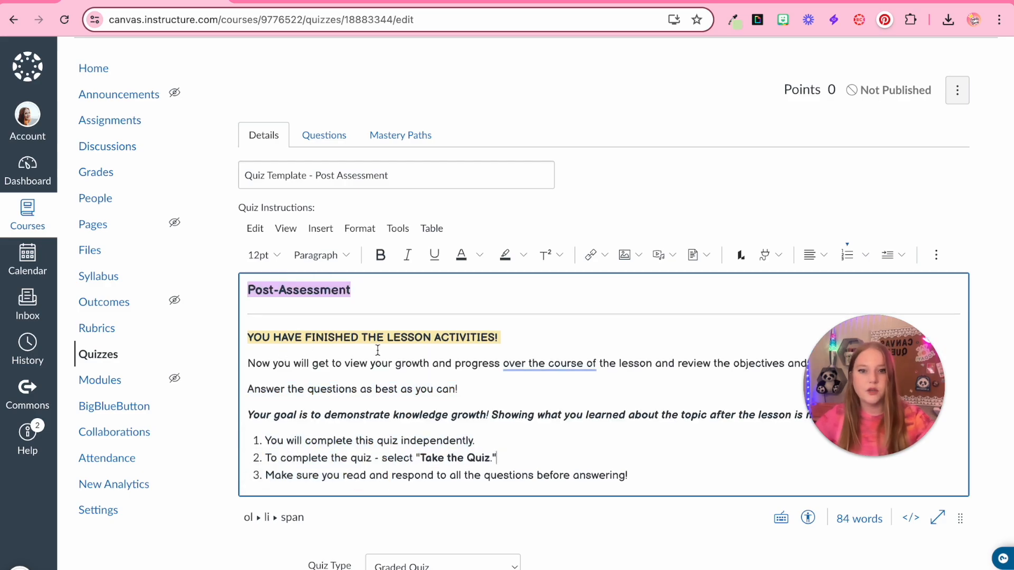
scroll(378, 350, down, 2)
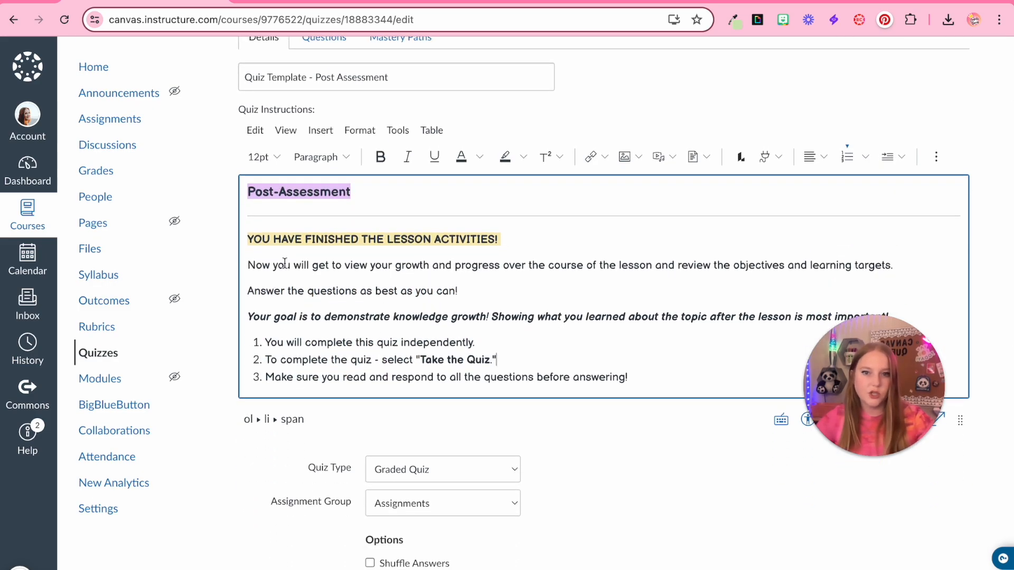
scroll(284, 262, down, 1)
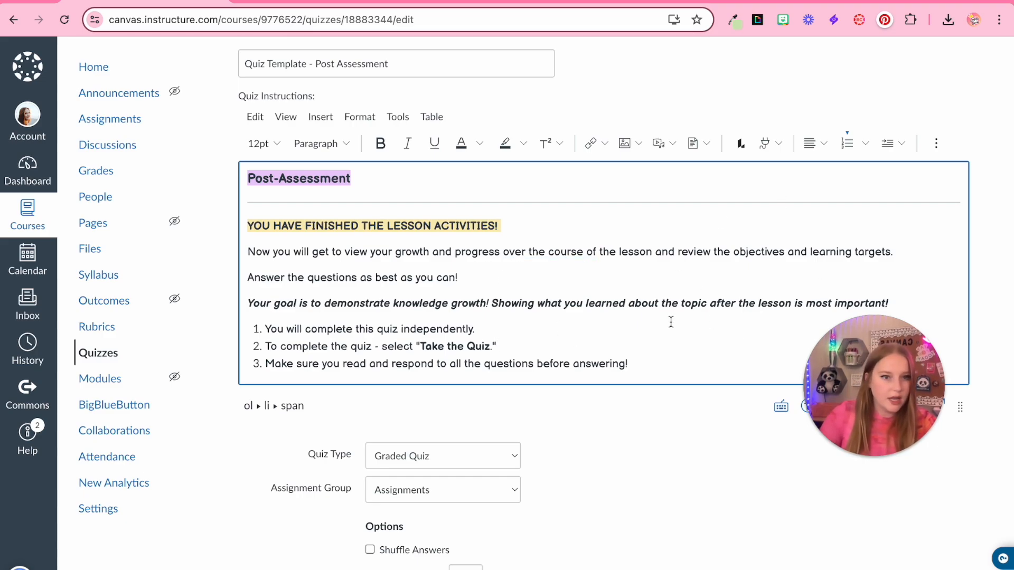
Step: Enable shuffled answers for the Post Assessment quiz and stop students from seeing the correct answers
scroll(278, 233, down, 2)
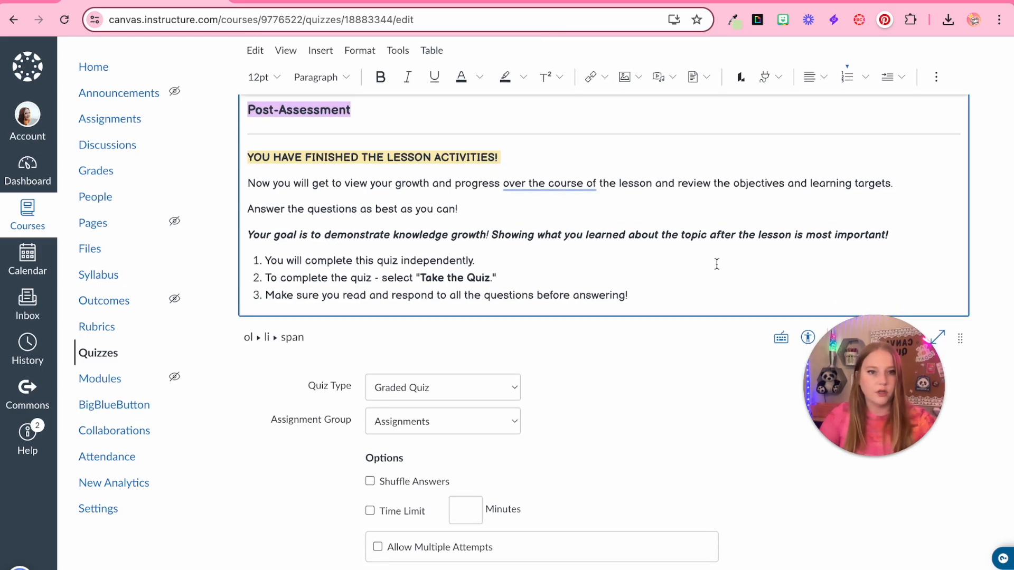
scroll(423, 317, down, 5)
click(384, 206)
scroll(342, 252, down, 3)
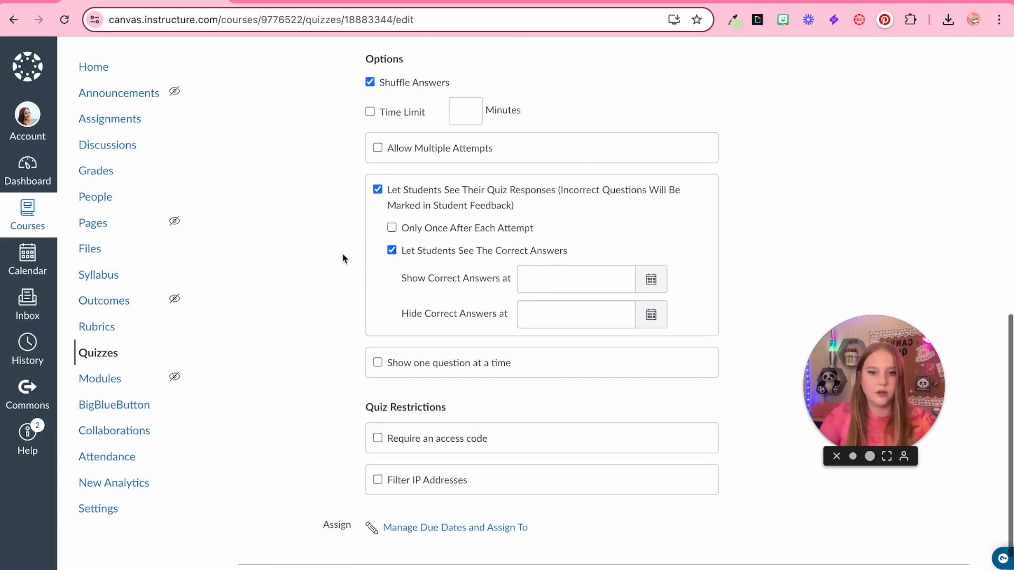
click(391, 217)
scroll(851, 236, up, 3)
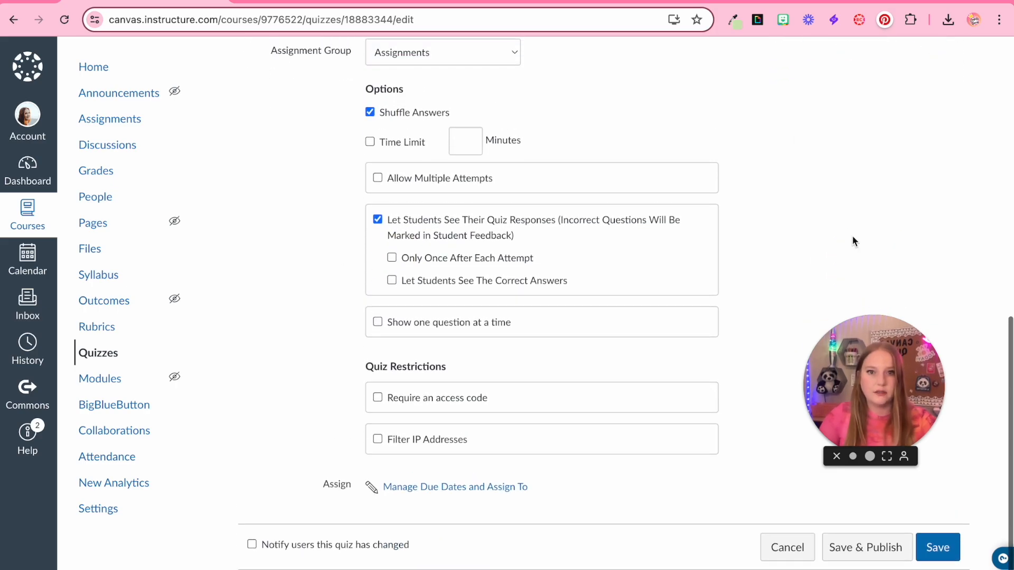
scroll(853, 242, down, 1)
Step: Go to the questions of Quiz Template - Post Assessment and open the search for existing bank questions
scroll(528, 264, up, 10)
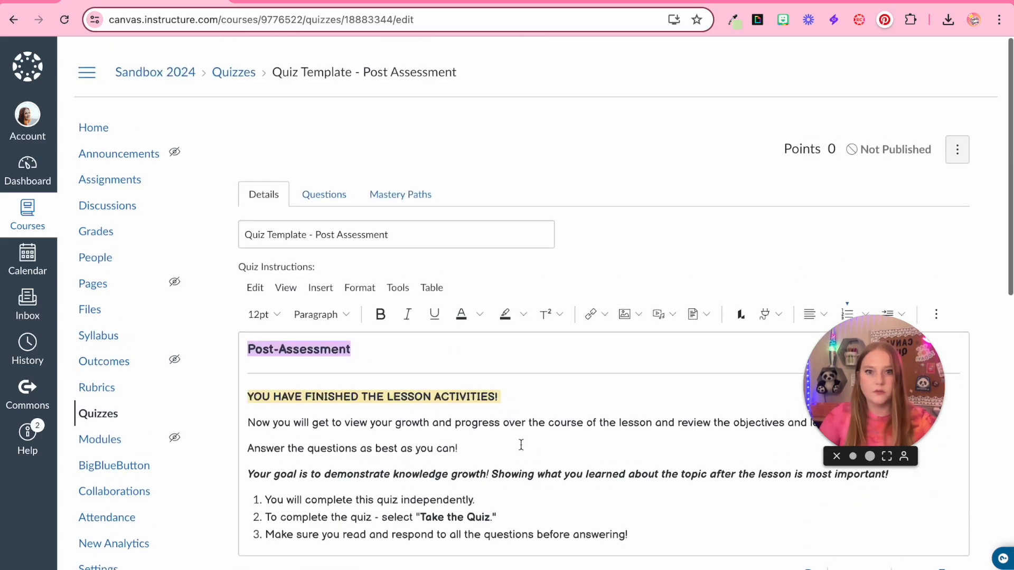
click(328, 182)
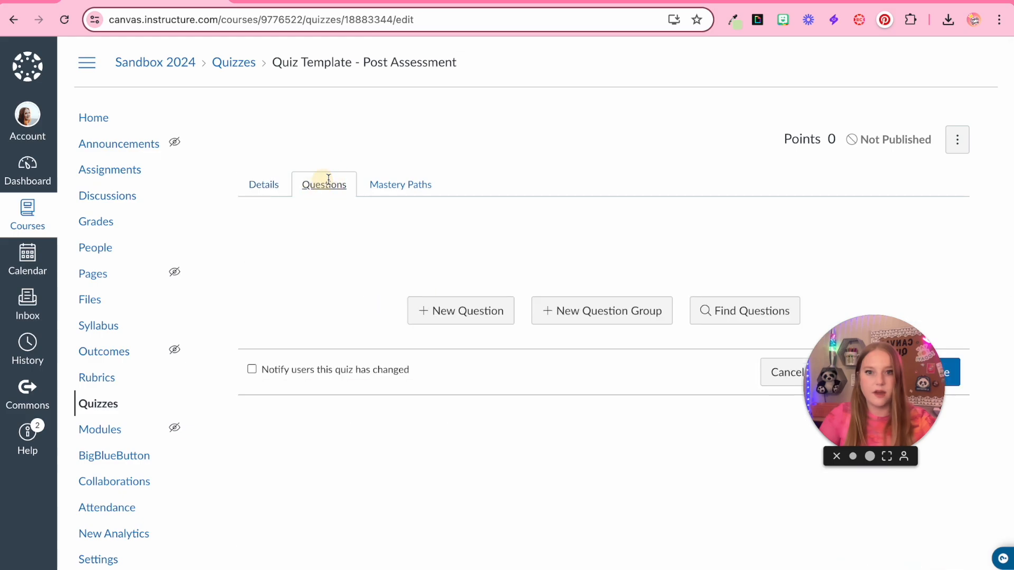
click(743, 312)
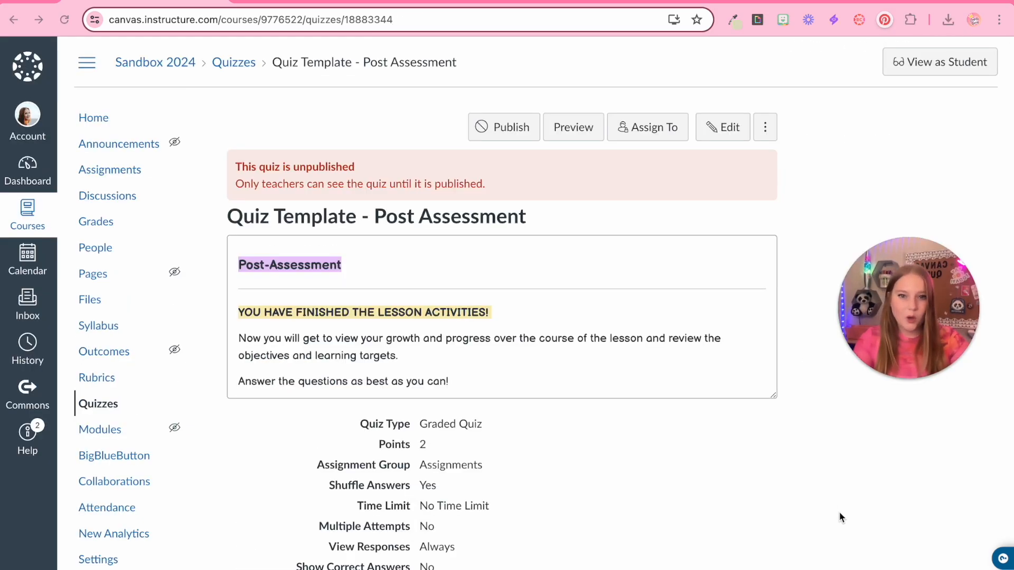
Step: Review the settings of Quiz Template - Post Assessment and those of the example quiz M1 - Post-Assessment
scroll(840, 514, down, 1)
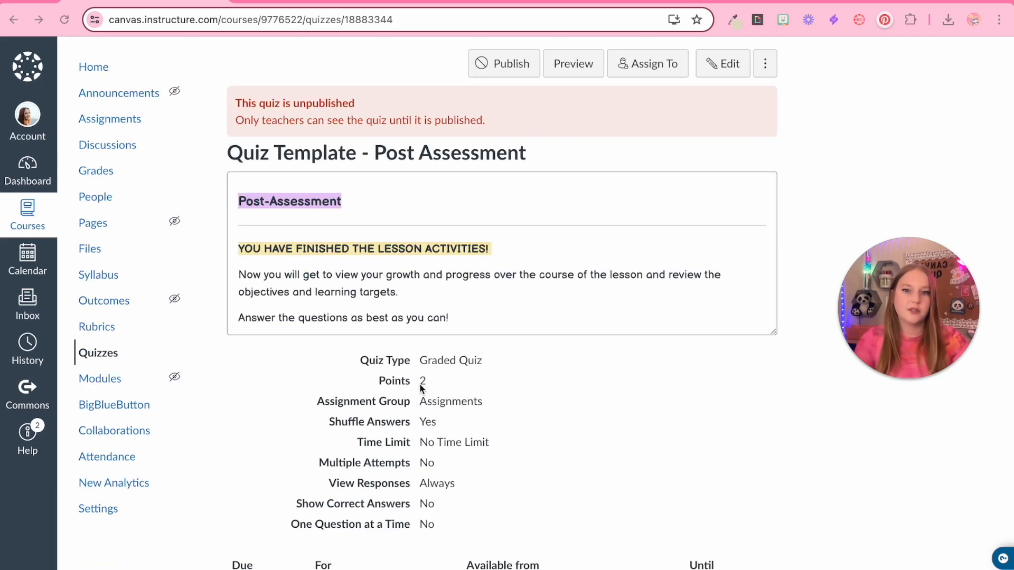
click(452, 380)
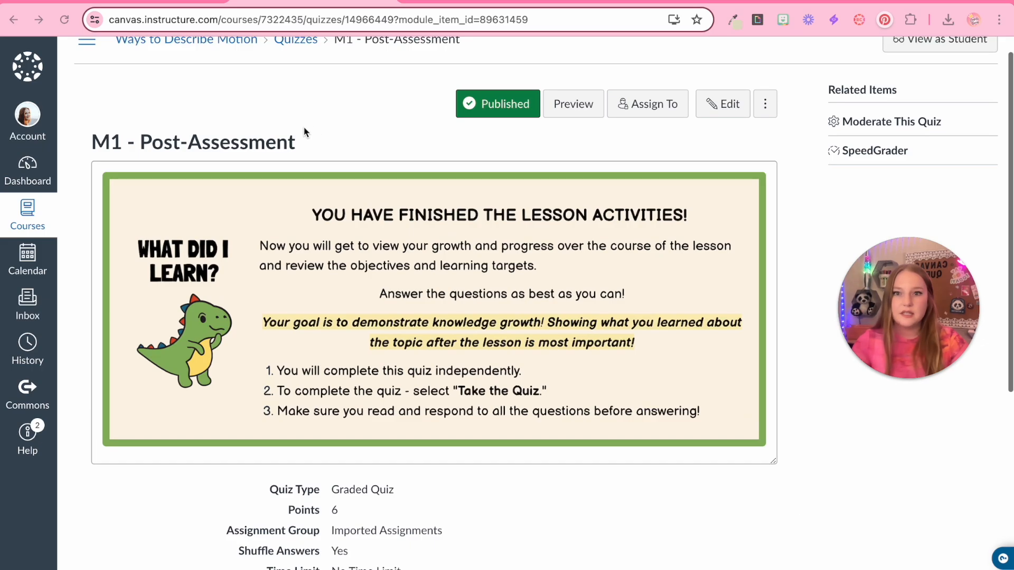
scroll(266, 226, down, 1)
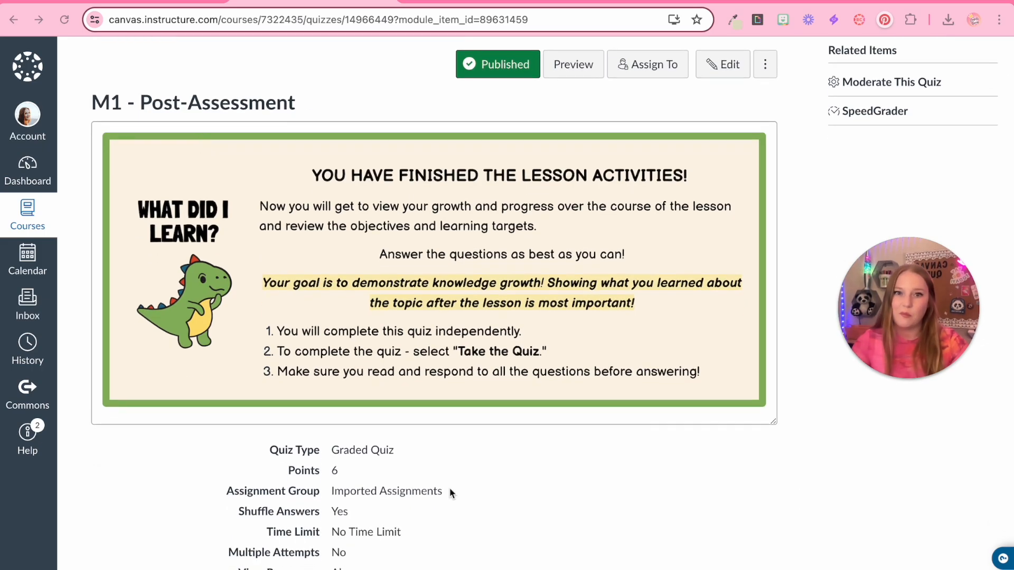
scroll(512, 505, down, 3)
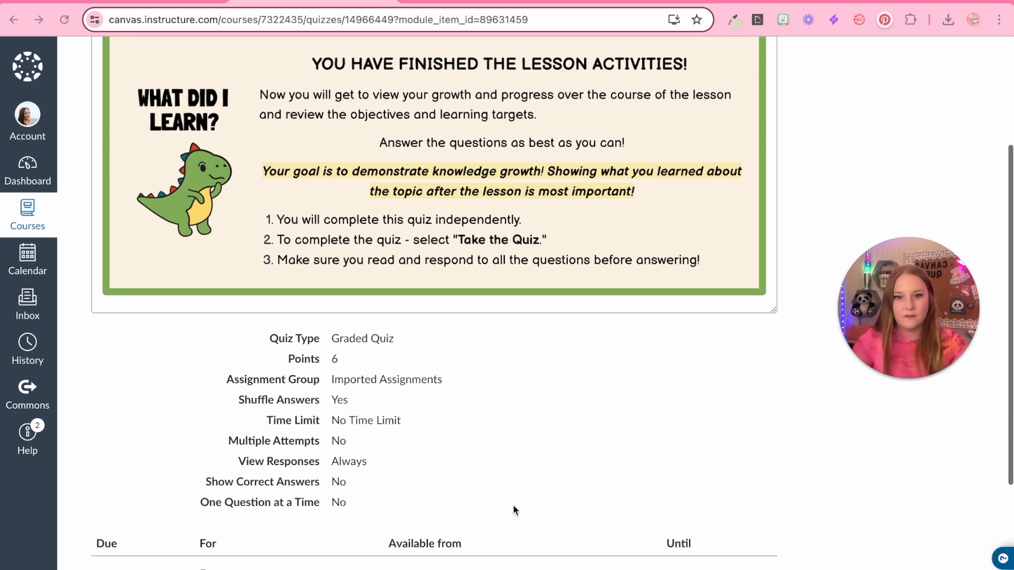
scroll(628, 129, up, 4)
Step: Preview M1 - Post-Assessment and read through its four questions
click(581, 132)
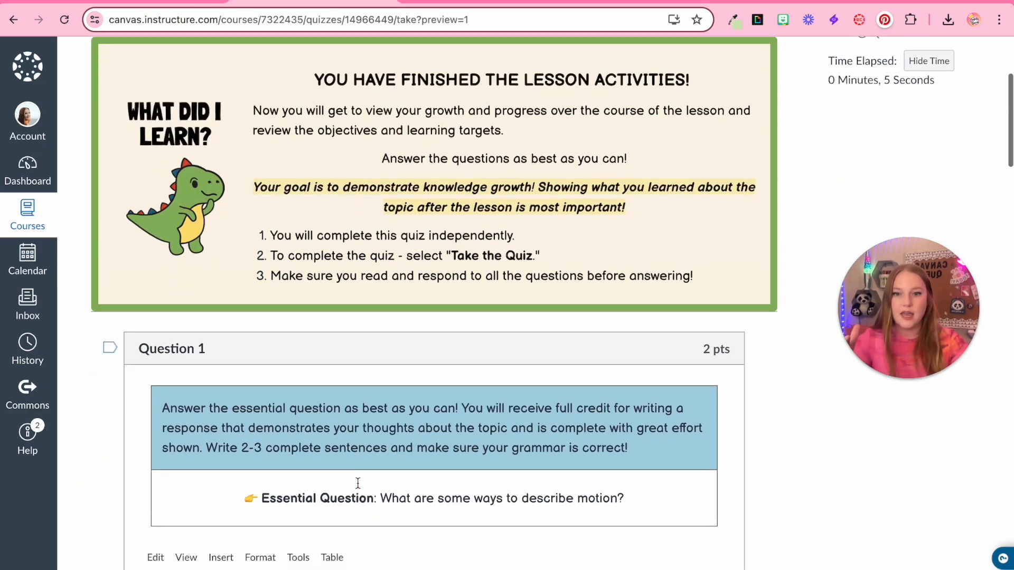
scroll(356, 483, down, 10)
scroll(357, 483, down, 10)
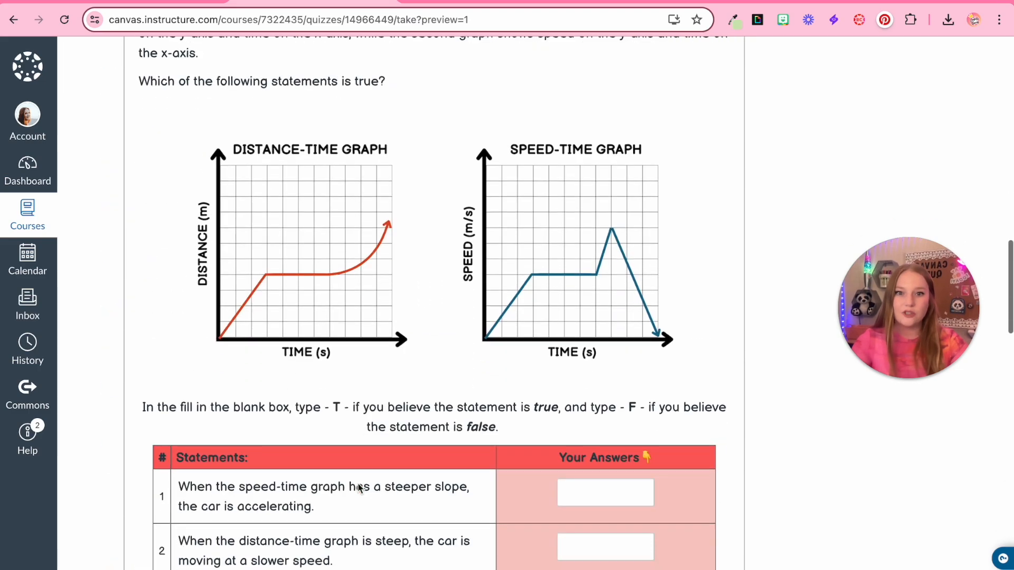
scroll(358, 488, down, 8)
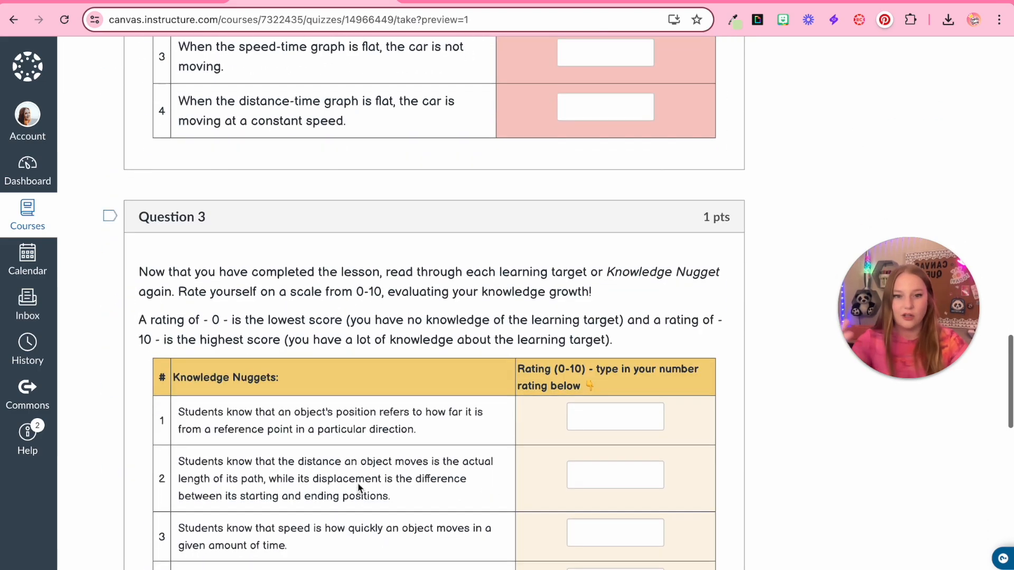
scroll(358, 483, down, 8)
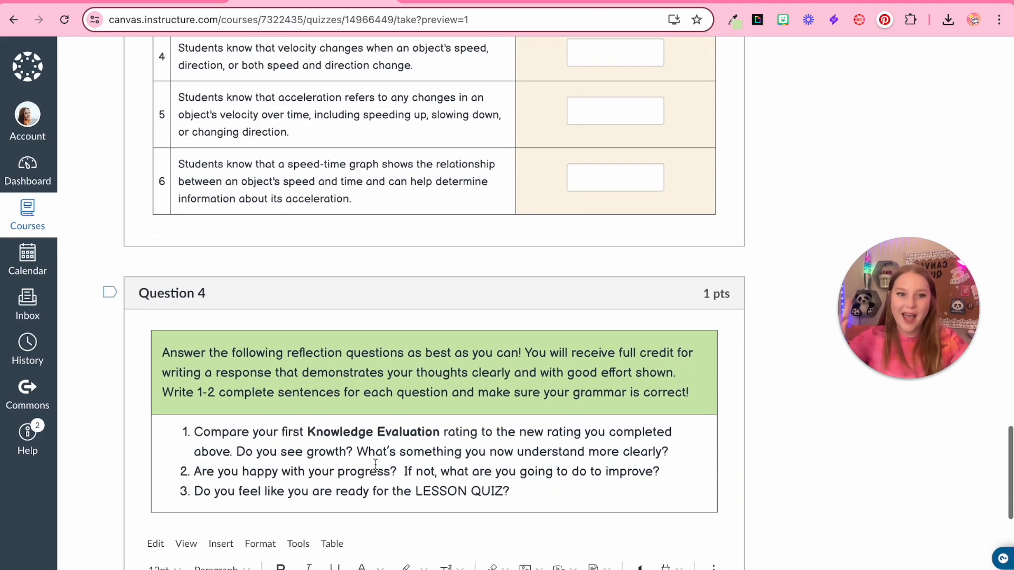
scroll(385, 466, down, 3)
scroll(298, 262, up, 20)
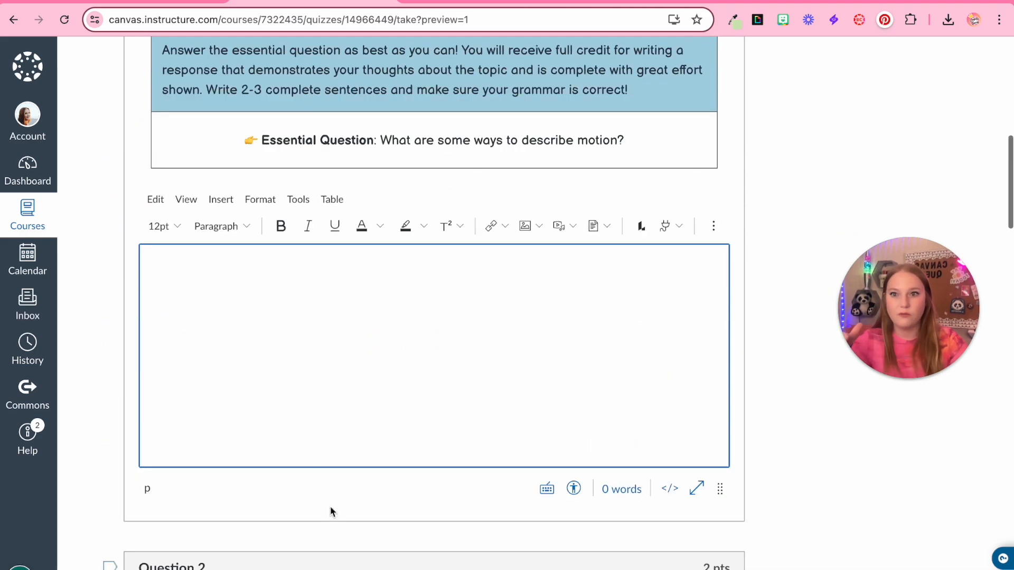
Step: Open the question banks of the Science - Google course and look through the list of banks
click(173, 62)
click(87, 63)
click(98, 404)
click(969, 127)
click(924, 172)
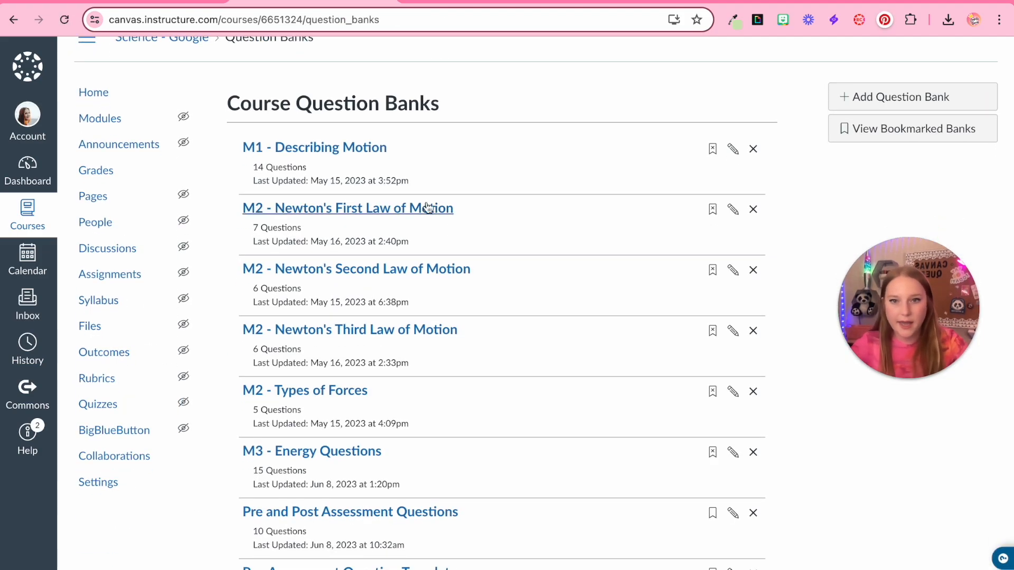
scroll(367, 174, down, 1)
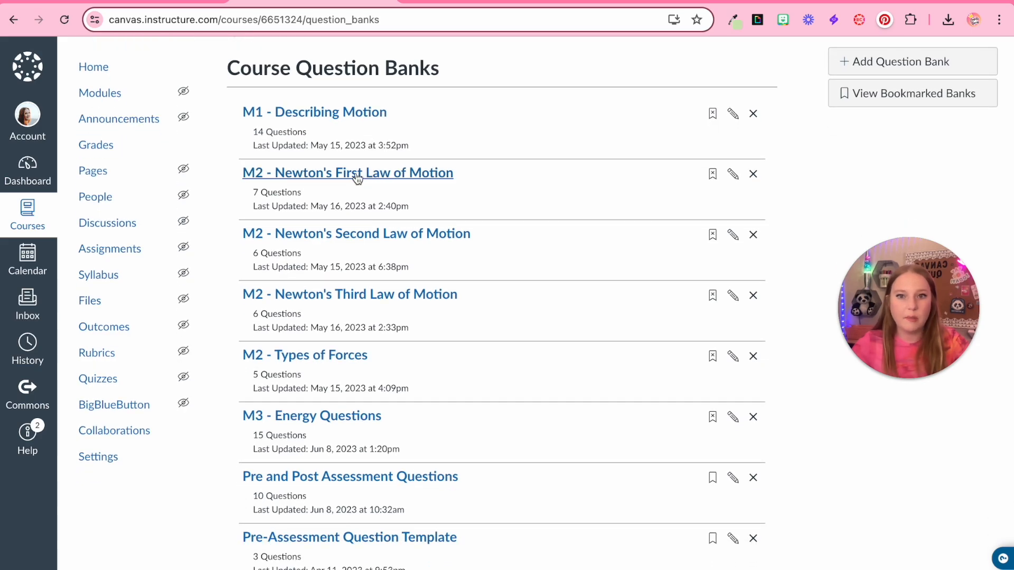
scroll(357, 178, down, 1)
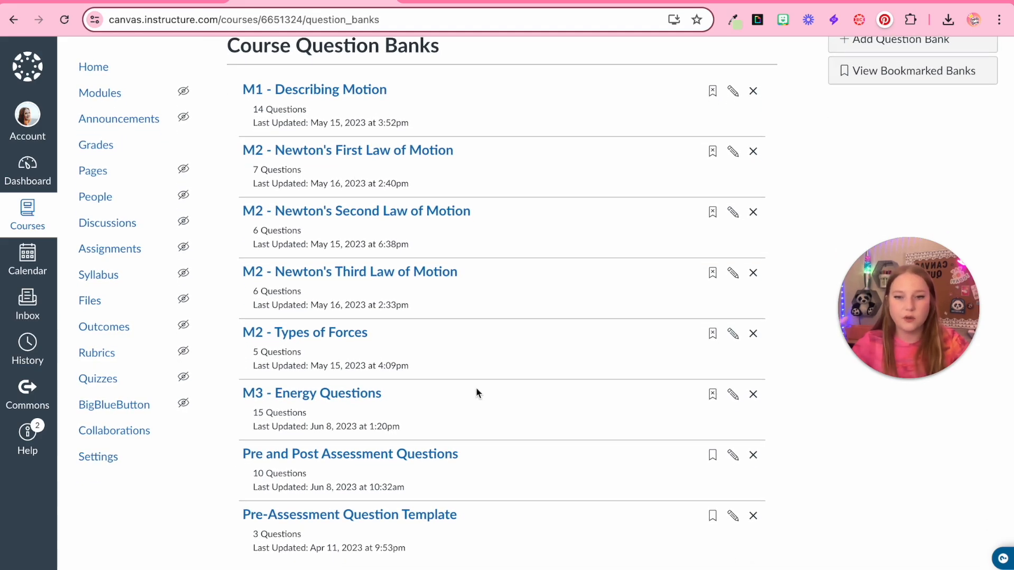
scroll(477, 391, down, 1)
ctrl+scroll(476, 392, up, 5)
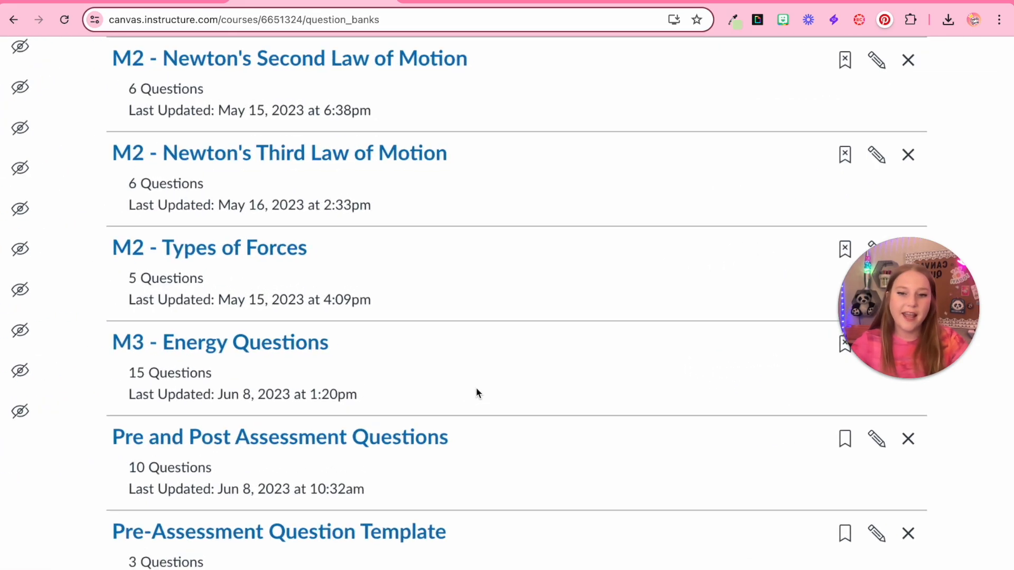
scroll(476, 391, down, 2)
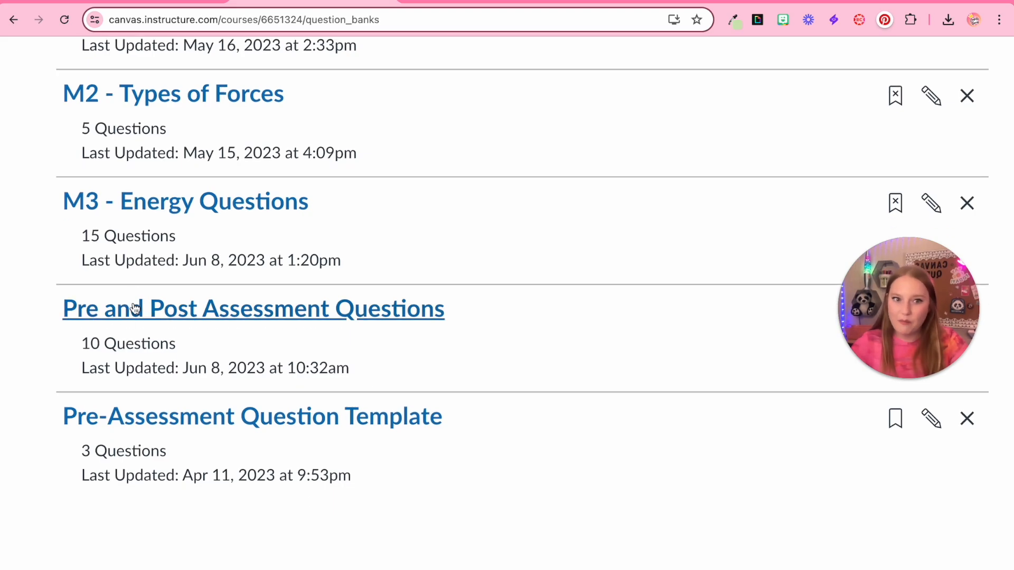
Step: Open the Pre-Assessment Question Template bank and examine its template questions
click(153, 417)
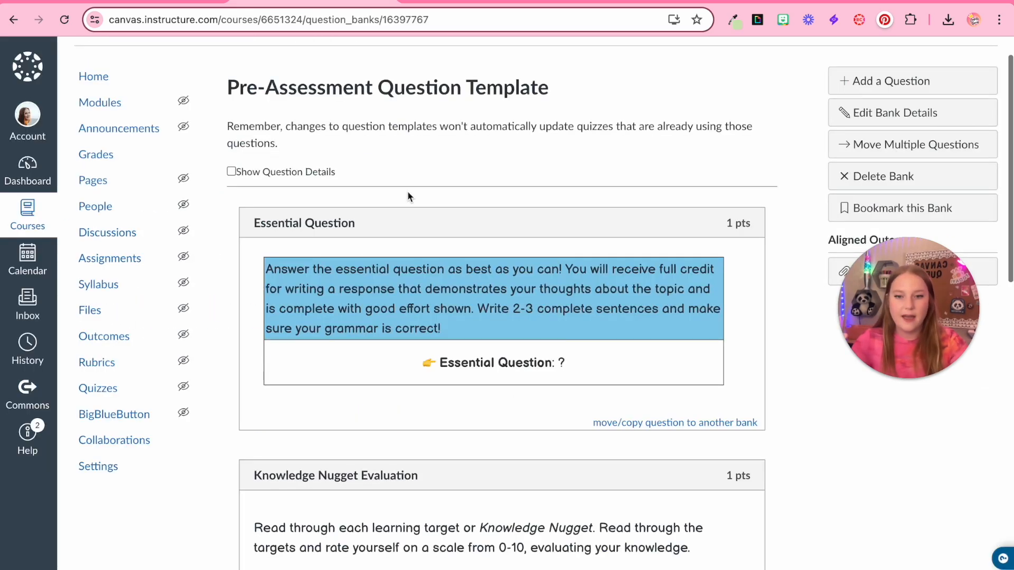
scroll(540, 391, down, 6)
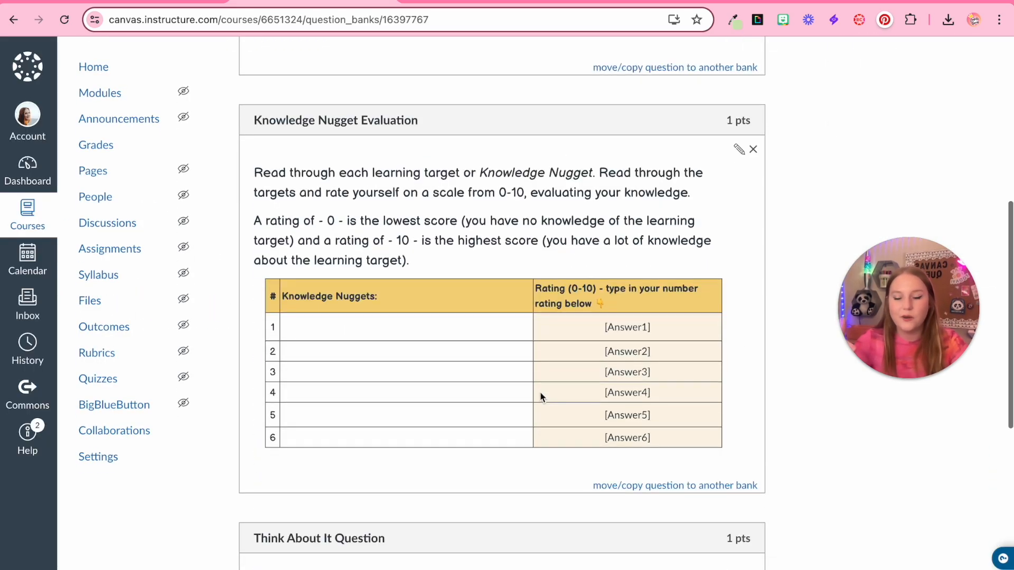
scroll(575, 483, down, 5)
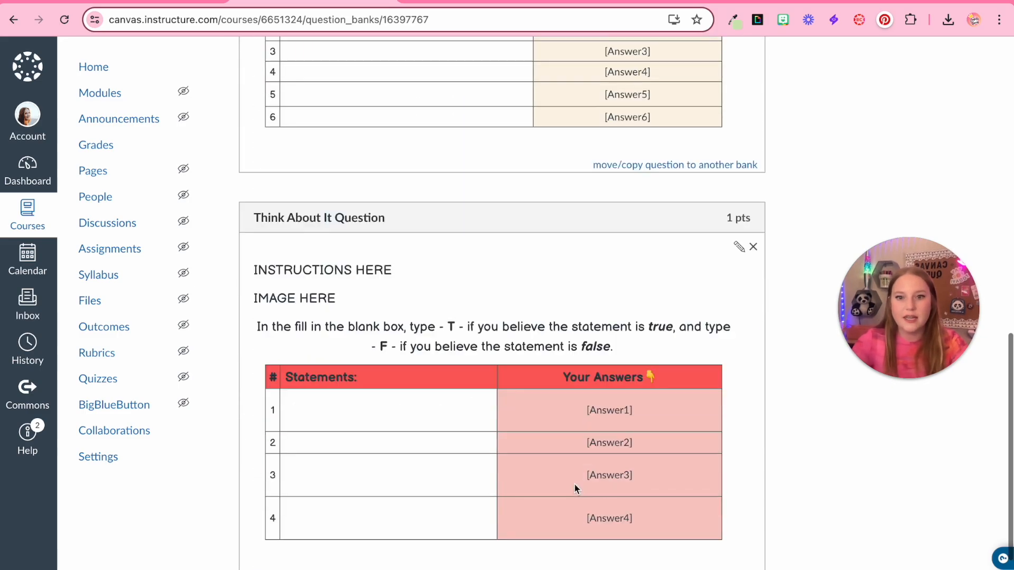
scroll(540, 408, down, 2)
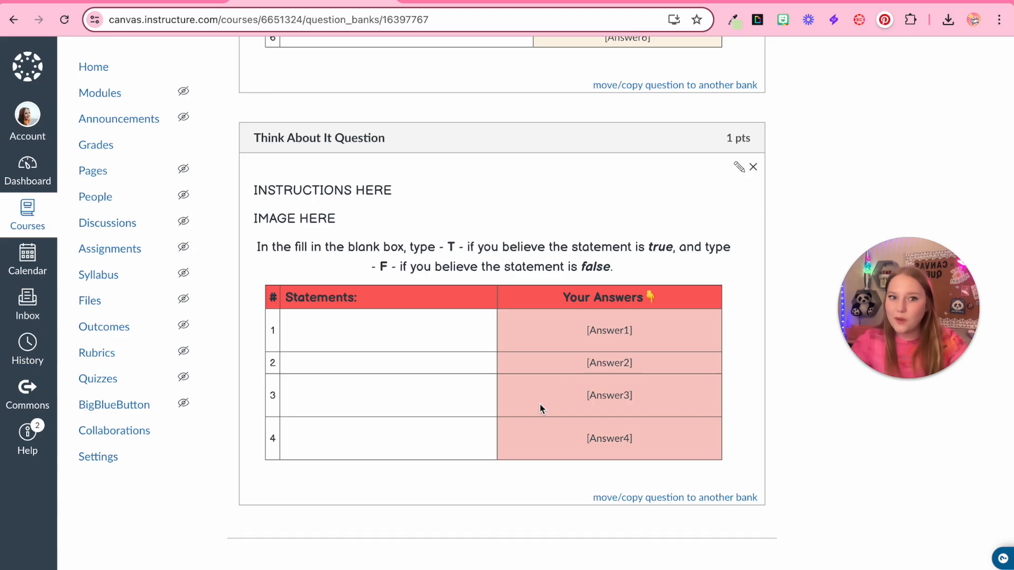
scroll(540, 404, up, 12)
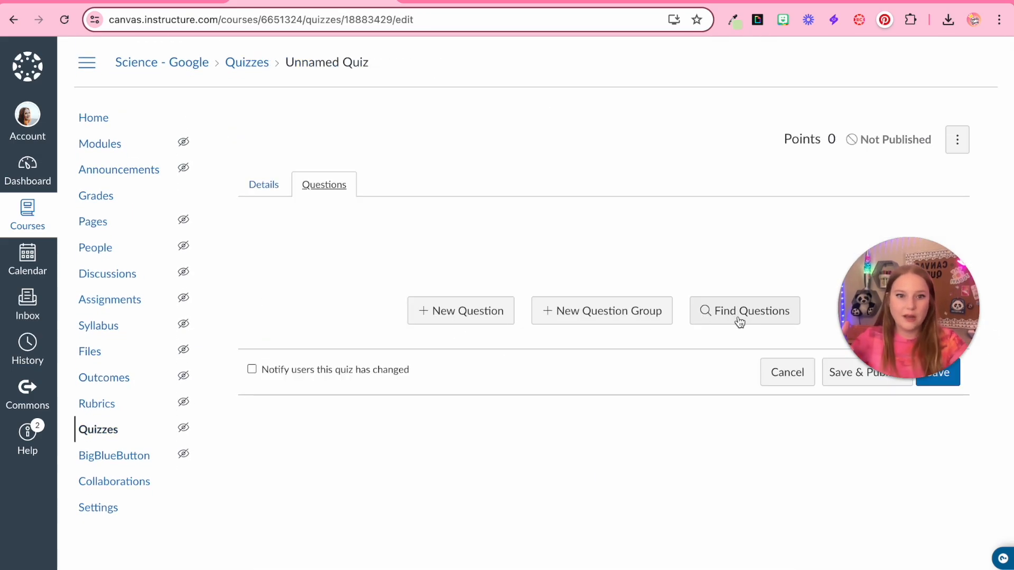
Step: Add all questions from the Pre-Assessment Question Template bank to the unnamed quiz and open the Essential Question for editing
click(739, 319)
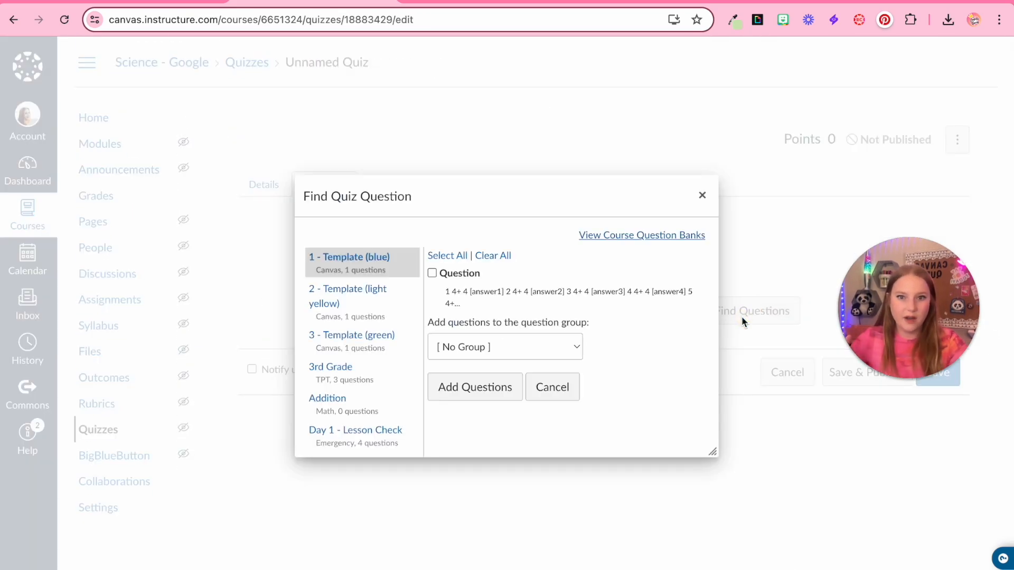
scroll(478, 275, down, 1)
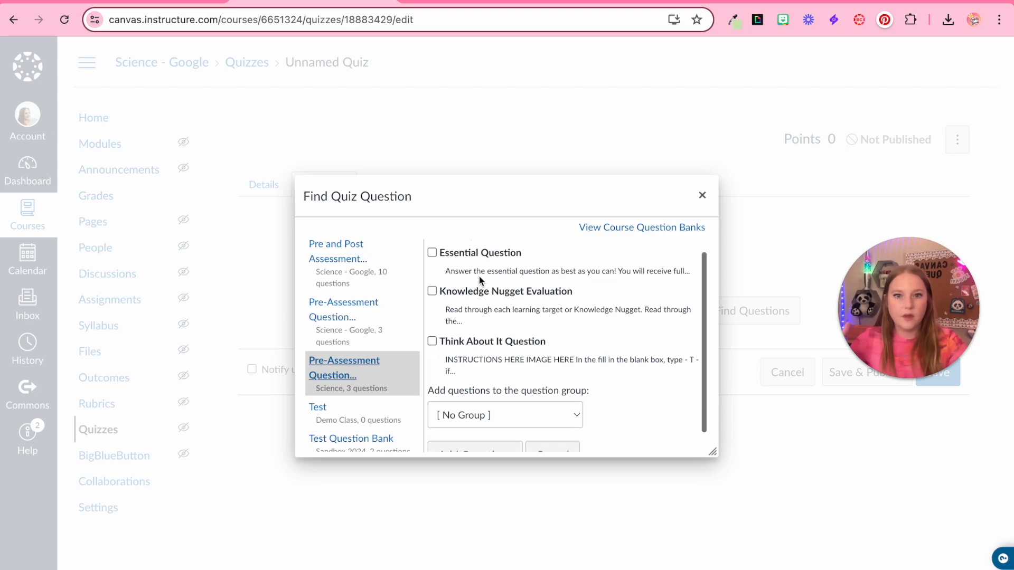
scroll(493, 344, up, 1)
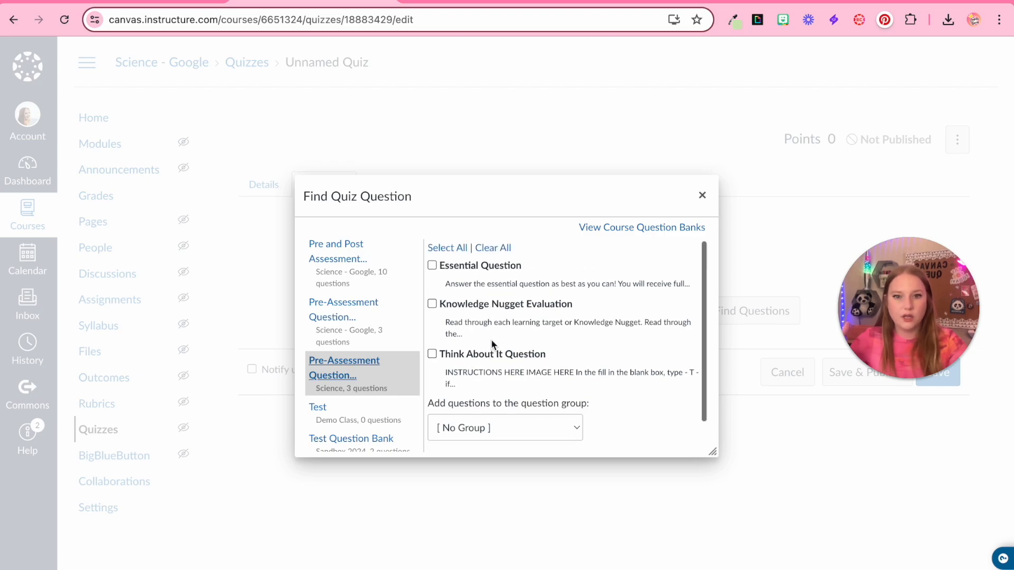
click(447, 247)
scroll(523, 397, down, 1)
click(474, 434)
scroll(494, 344, up, 15)
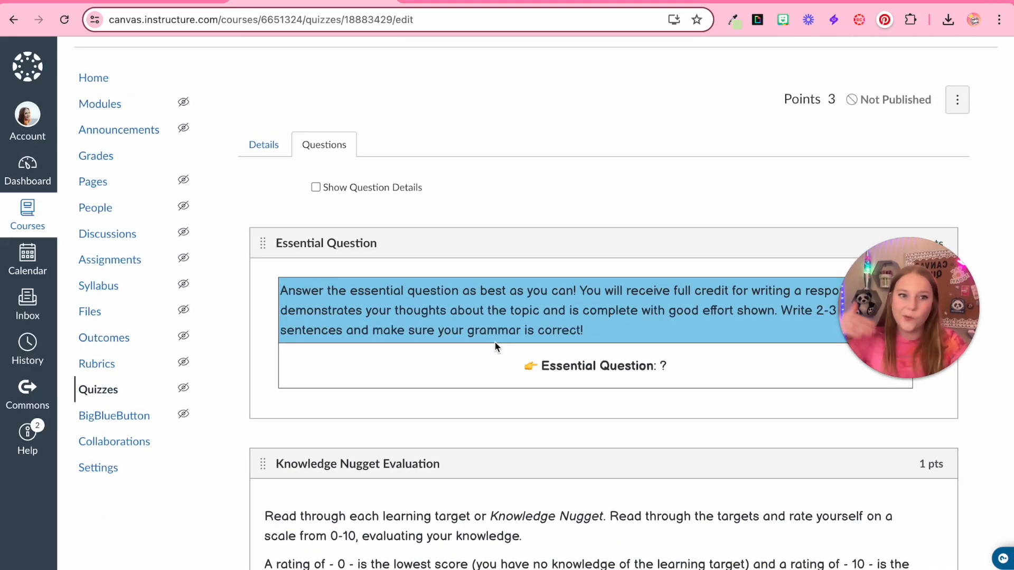
scroll(495, 346, down, 3)
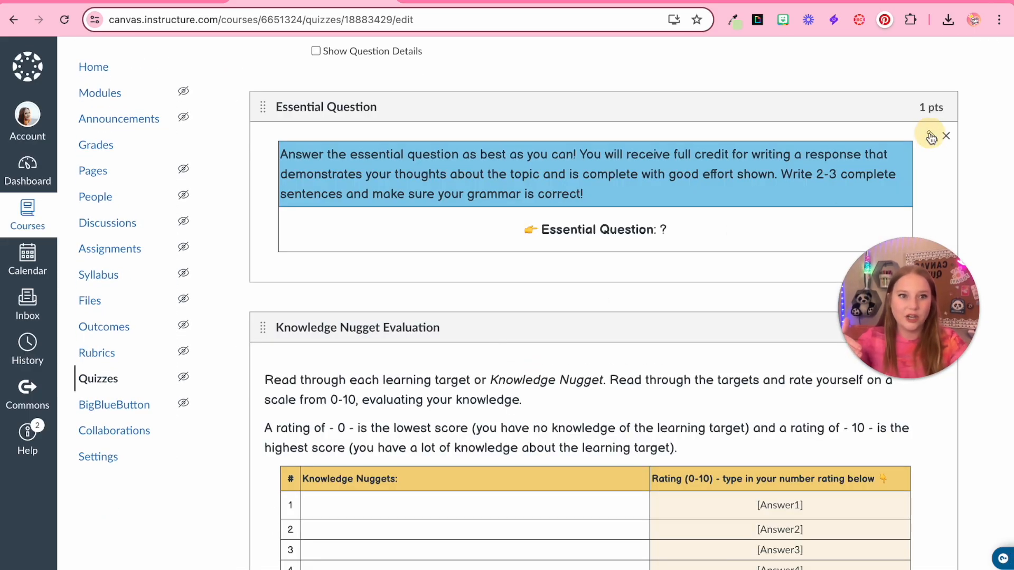
click(930, 136)
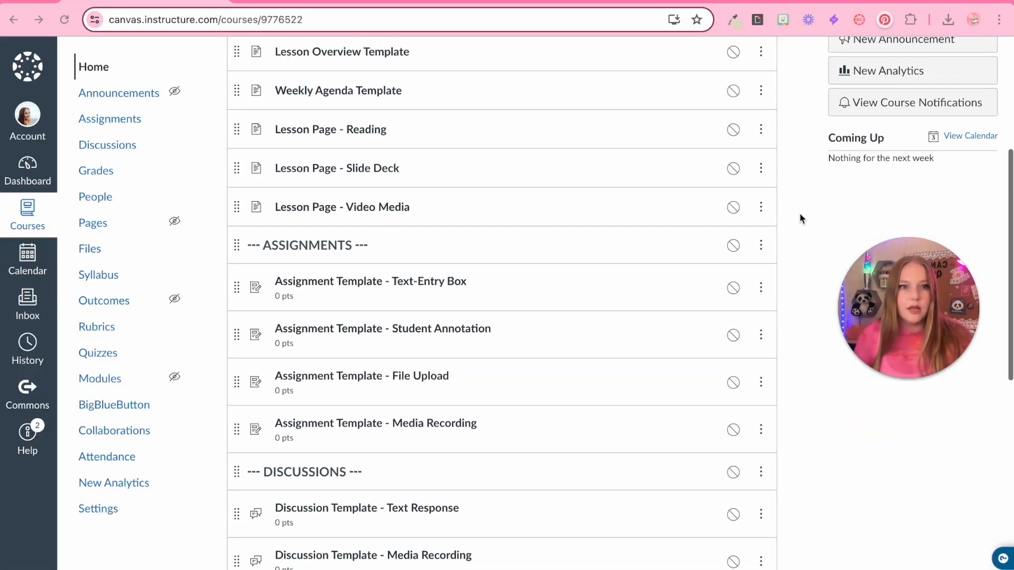
Step: Add a new quiz named "Quiz Template - Lesson Quiz" to Teacher Template Module - DO NOT PUBLISH
scroll(787, 206, up, 3)
scroll(774, 201, up, 1)
click(734, 94)
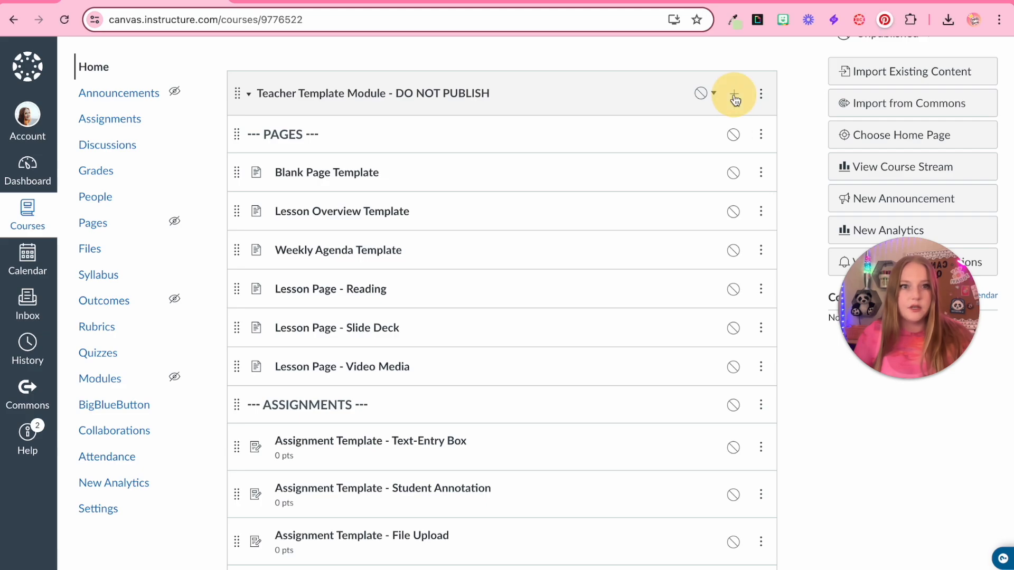
click(394, 193)
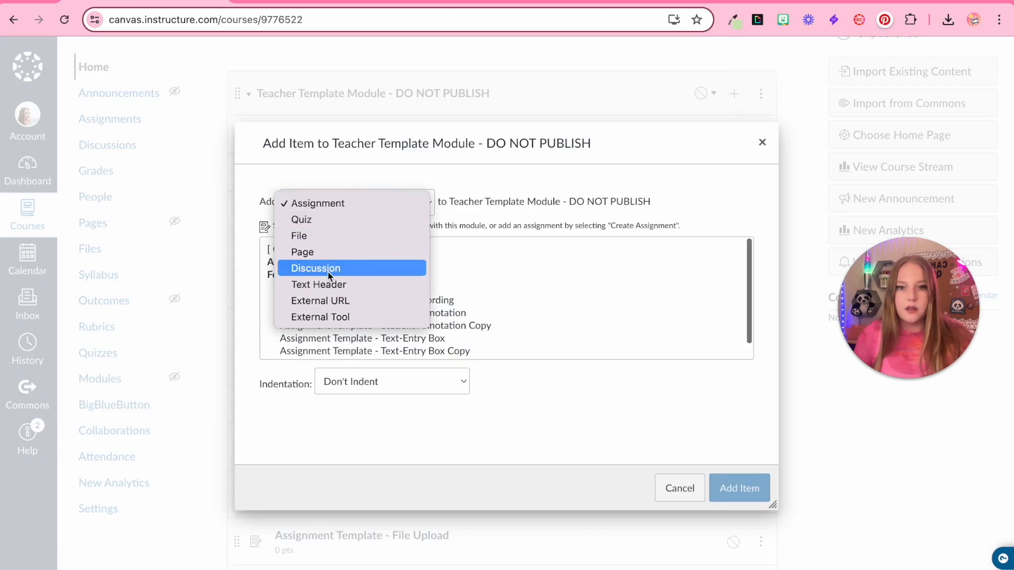
click(327, 220)
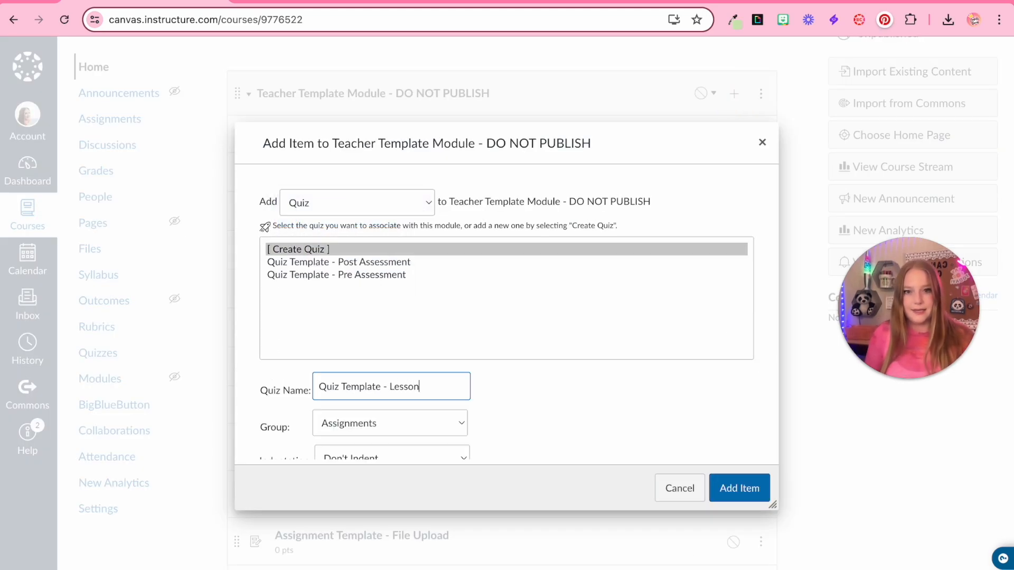
text(iz)
key(Return)
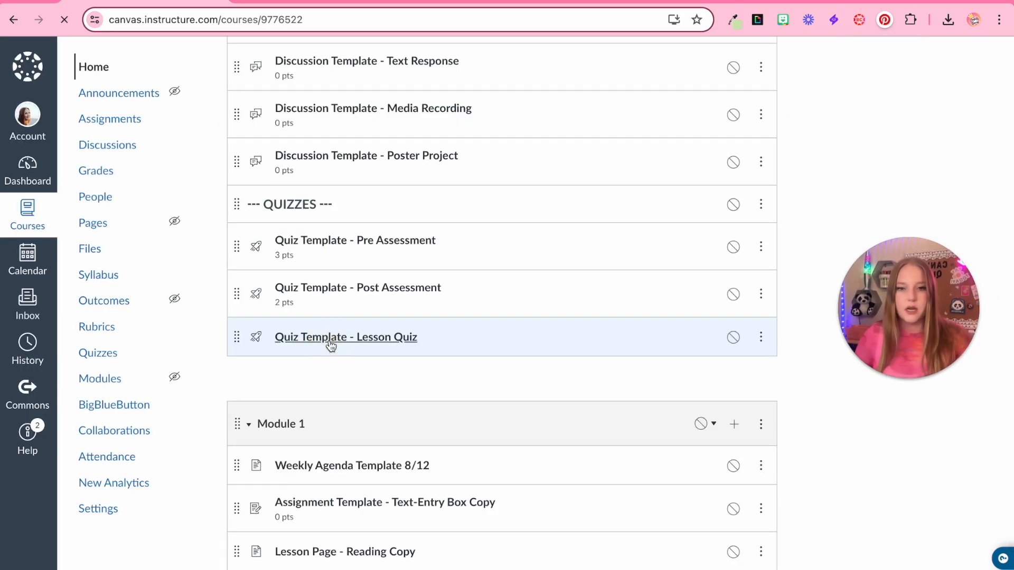
Step: Open Quiz Template - Lesson Quiz for editing, change the instructions heading to "Lesson Quiz" and the highlighted line to "ASSESSMENT TIME!"
click(721, 126)
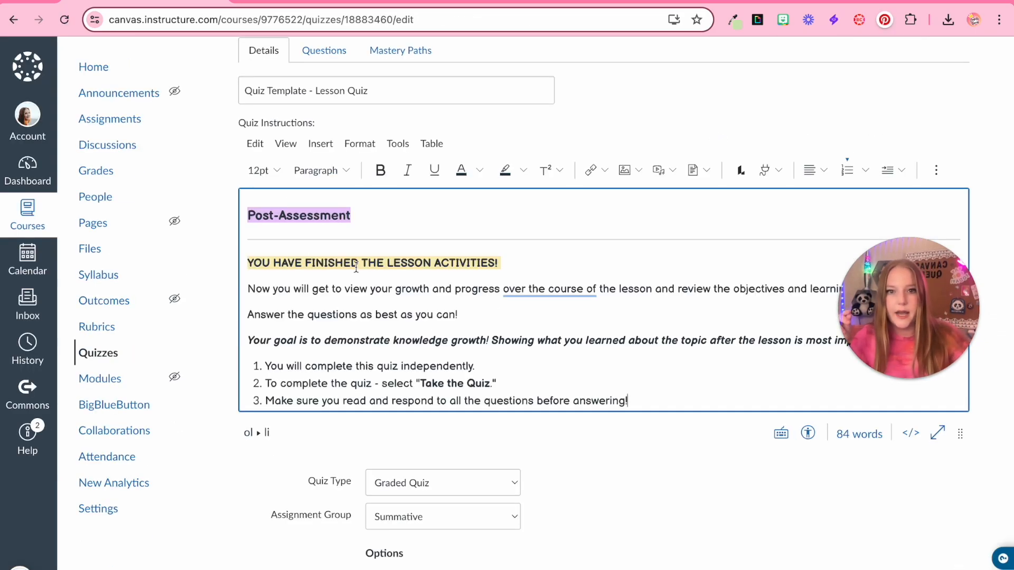
triple_click(300, 218)
text(Lesson Quiz)
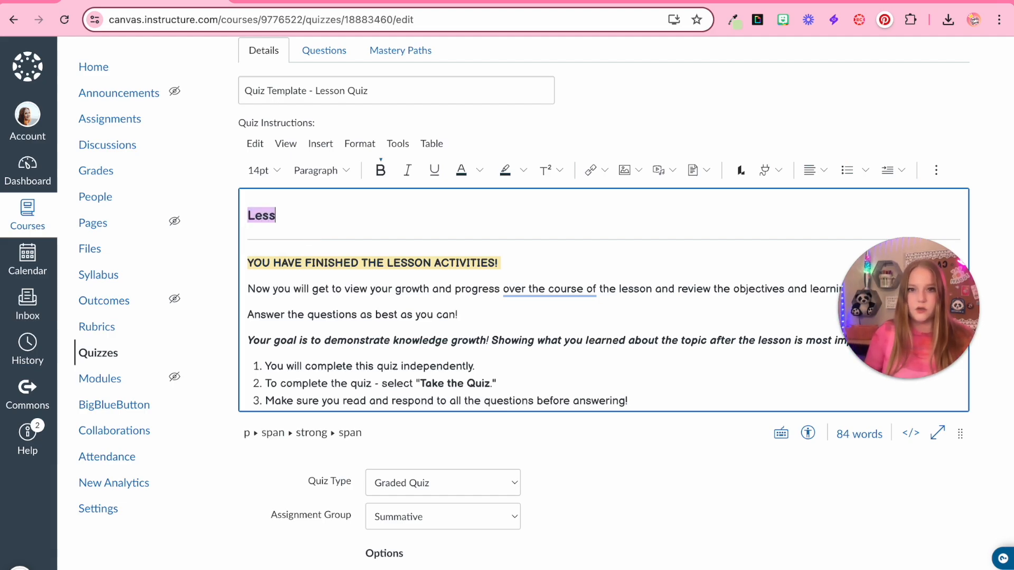
triple_click(437, 263)
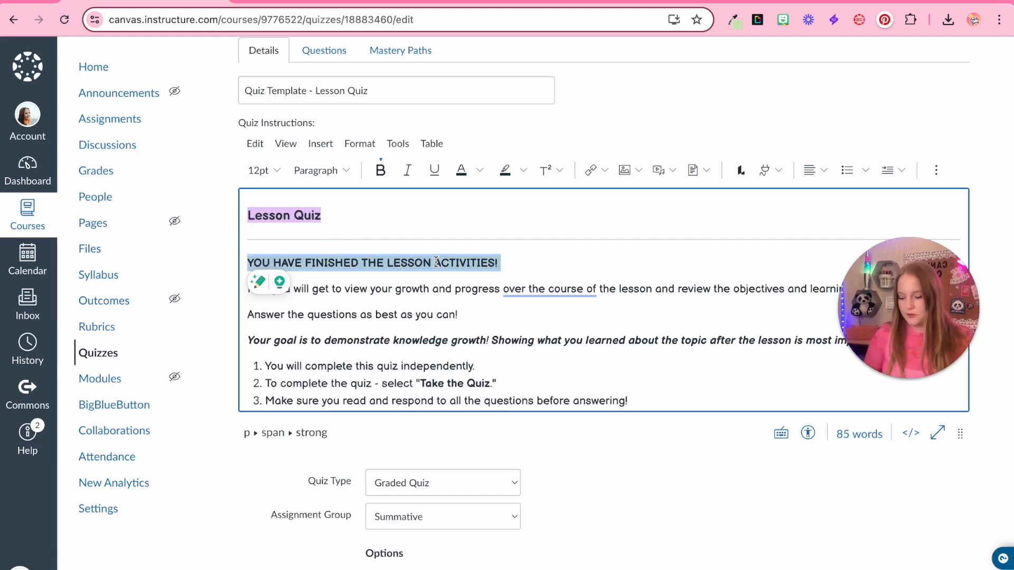
text(ASSESSMENT TIME!)
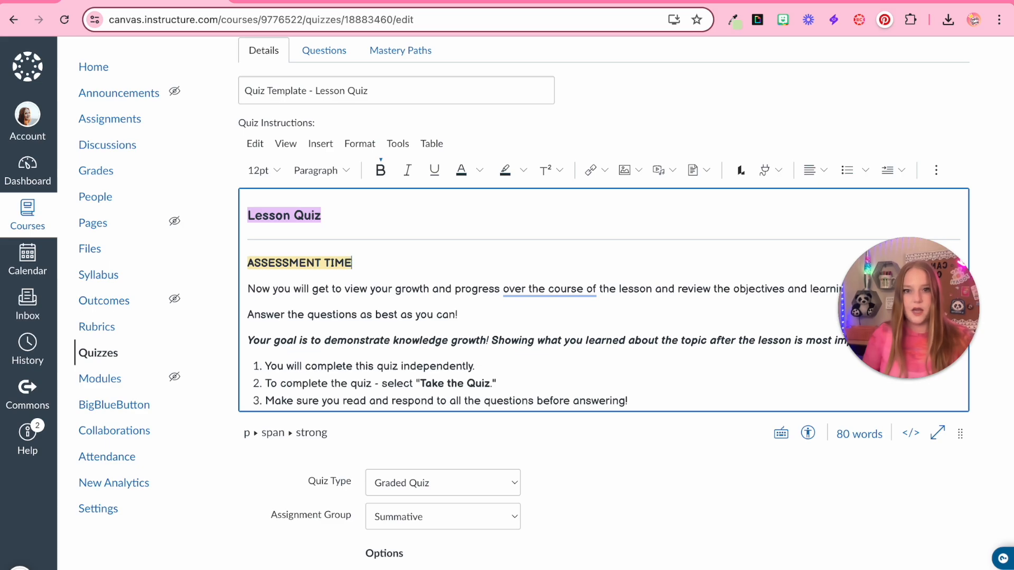
Step: Rewrite the instructions to assess knowledge of the lesson content and the module's learning objectives, save the quiz, and return to the course home page
scroll(259, 180, down, 2)
drag(248, 170, 621, 314)
text(Take this quiz to assess your knowledge of the content presented in the lesson. Answer the questions as best as you can! Your goal is to demonstrate what you have learned by answering questions that review the learning objectives of the module. You will complete this quiz independently. To complete the quiz - select "Take the Quiz." Make sure you read and respond to all the questions before answering!)
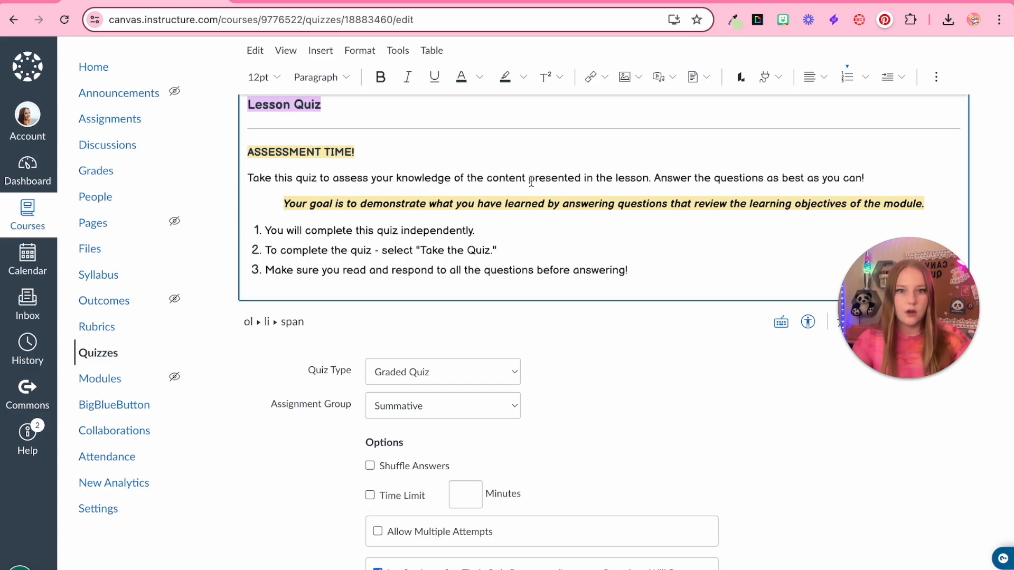
scroll(532, 181, down, 1)
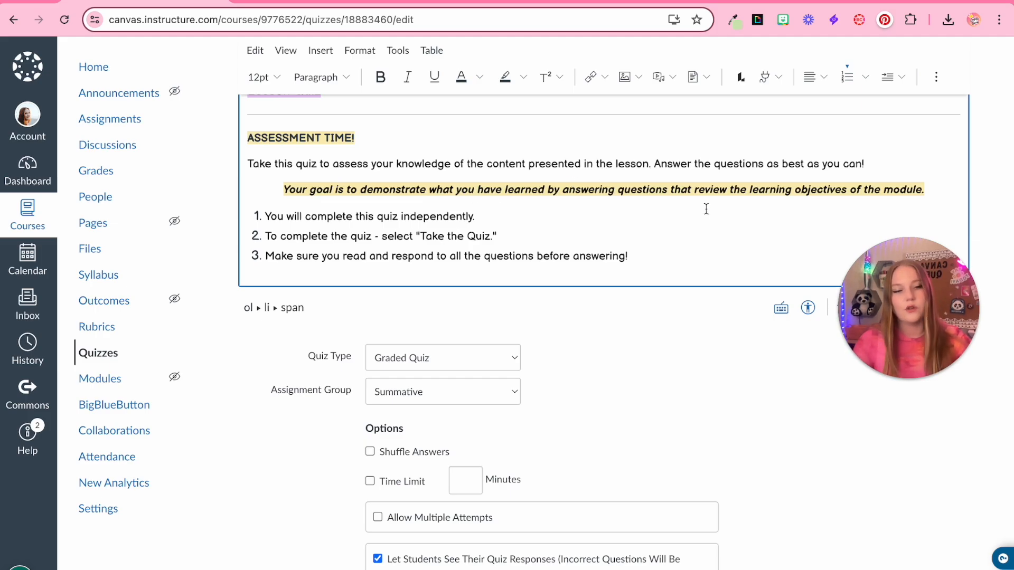
scroll(706, 209, down, 1)
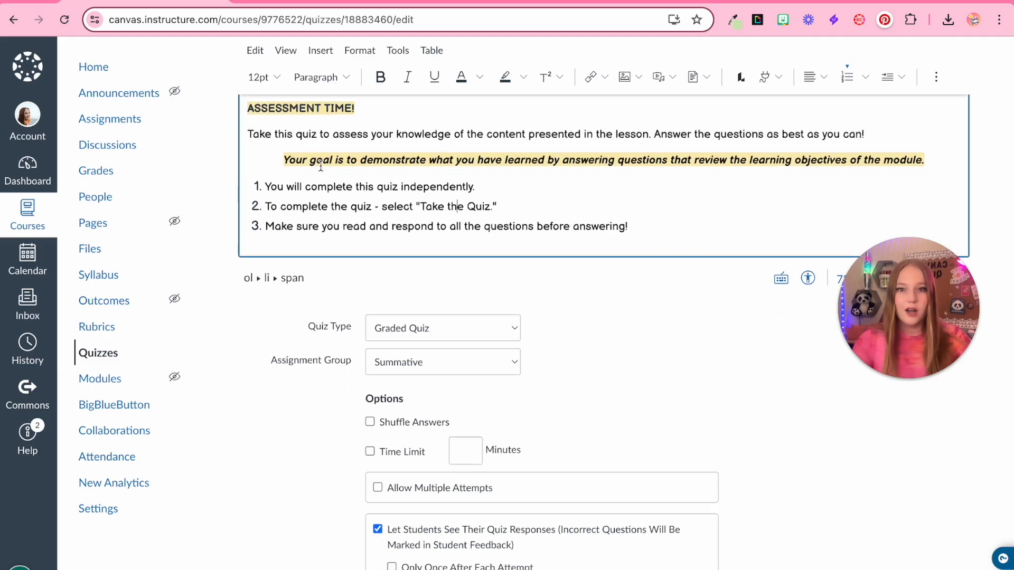
scroll(292, 165, up, 3)
click(265, 276)
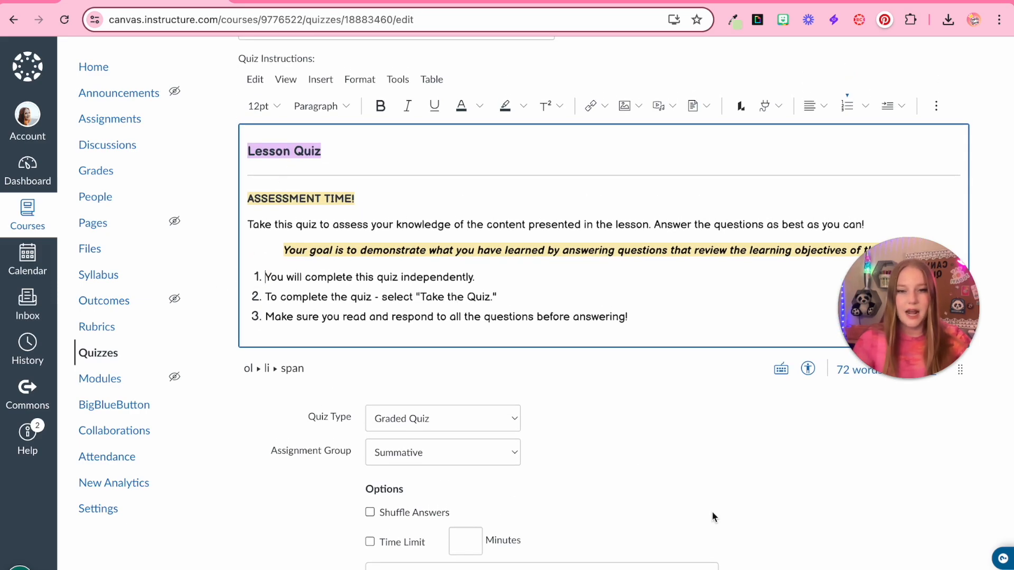
scroll(714, 517, down, 2)
scroll(713, 517, up, 4)
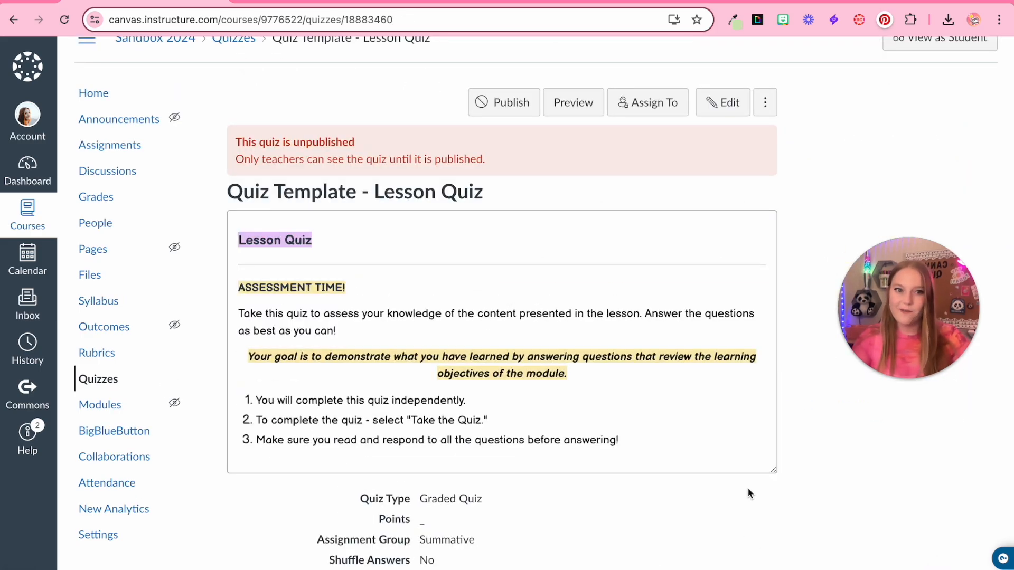
click(119, 88)
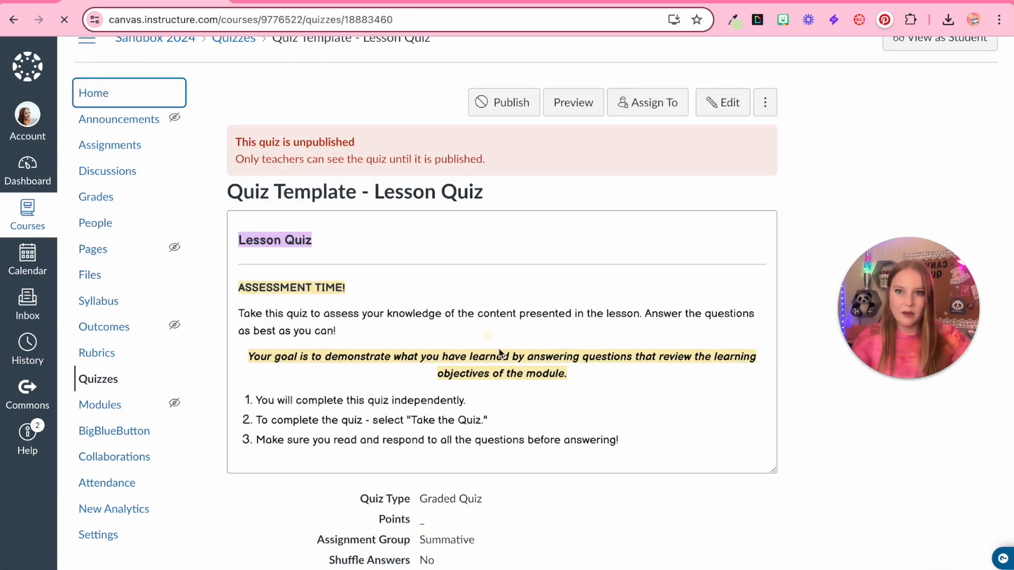
scroll(420, 530, down, 1)
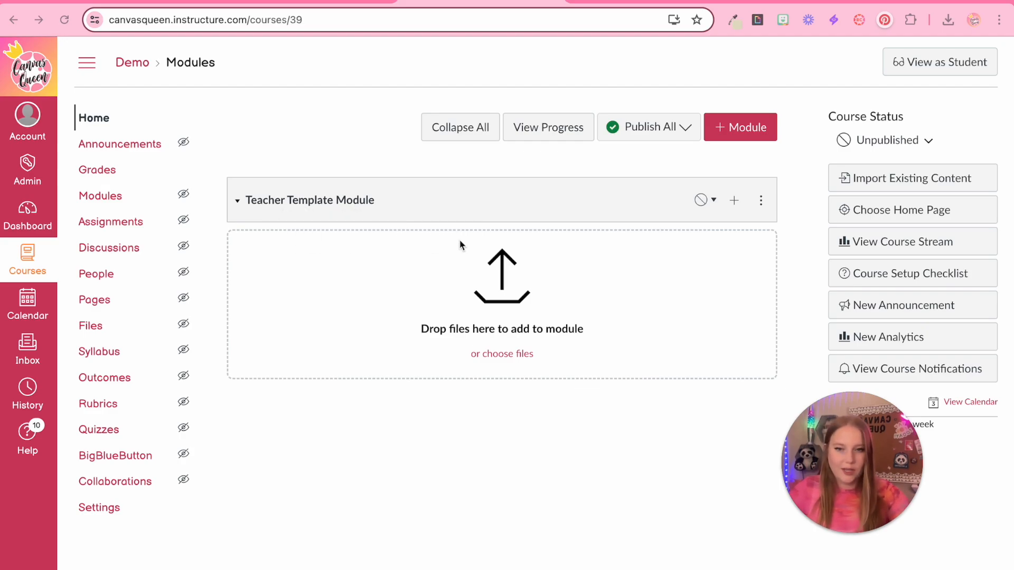
Step: In the Demo course's Teacher Template Module, start a new quiz item with the New Quizzes engine, named "Quiz Template - New Quizzes"
click(734, 200)
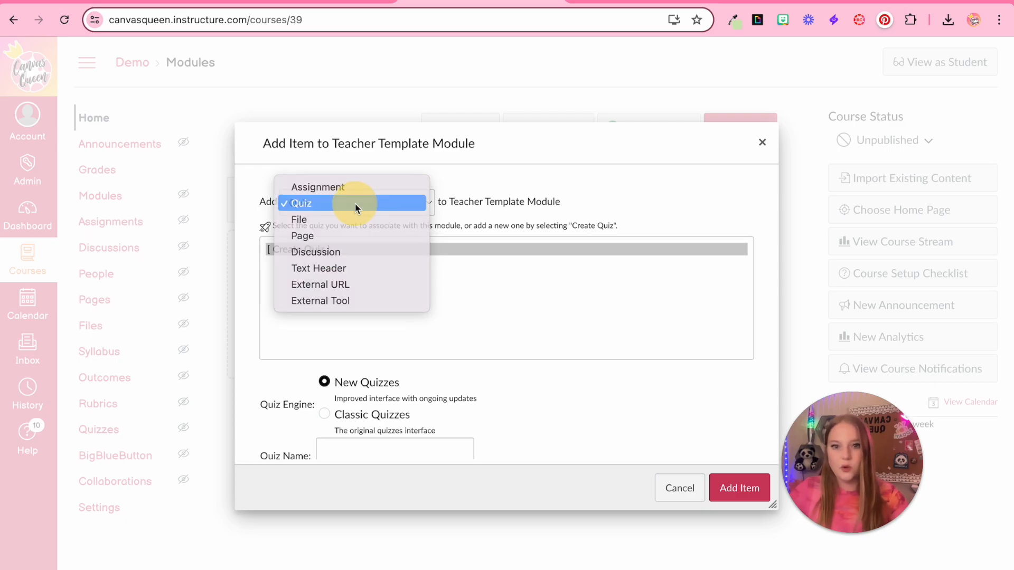
click(355, 205)
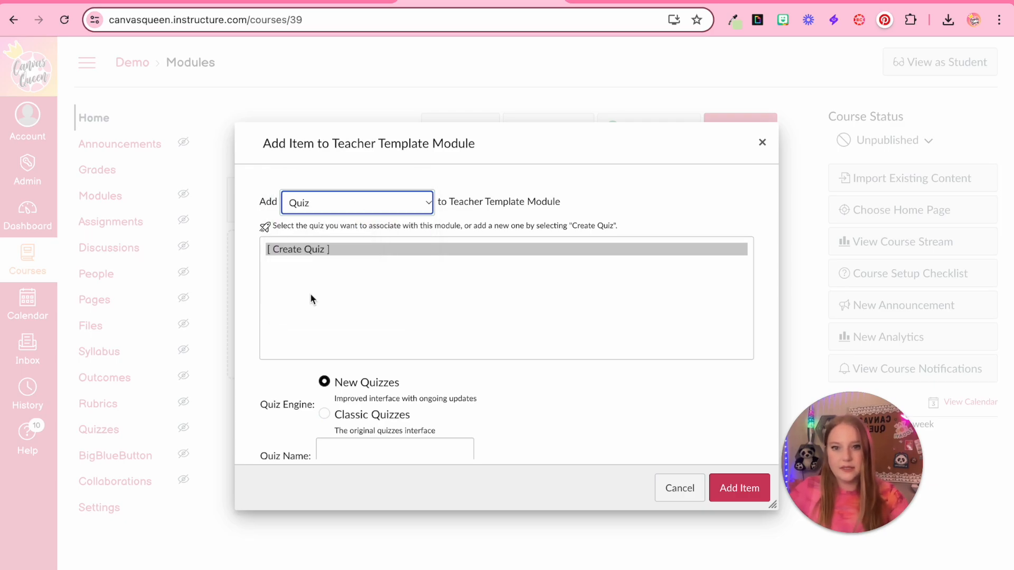
scroll(310, 295, down, 2)
scroll(310, 295, up, 5)
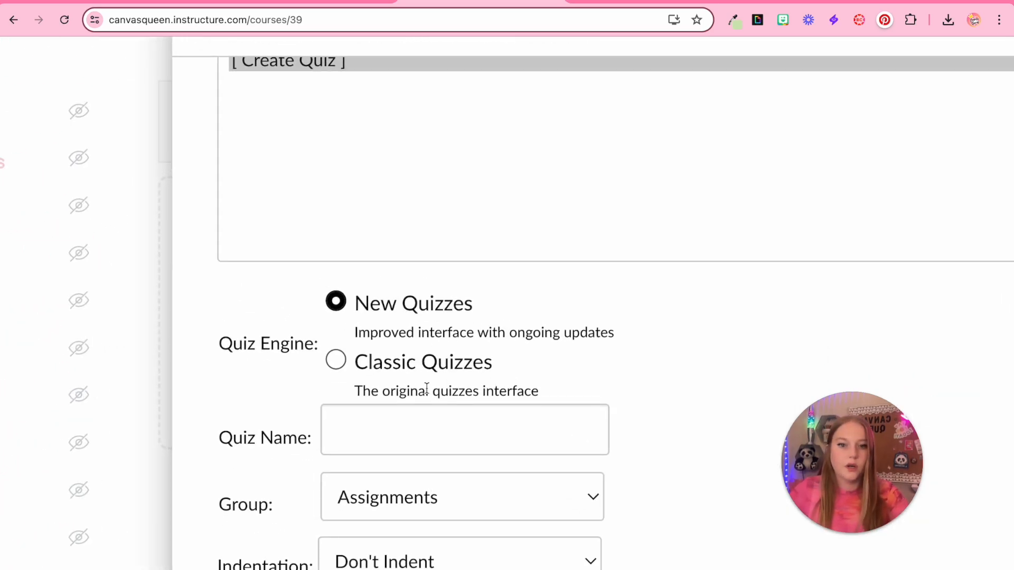
scroll(383, 312, down, 5)
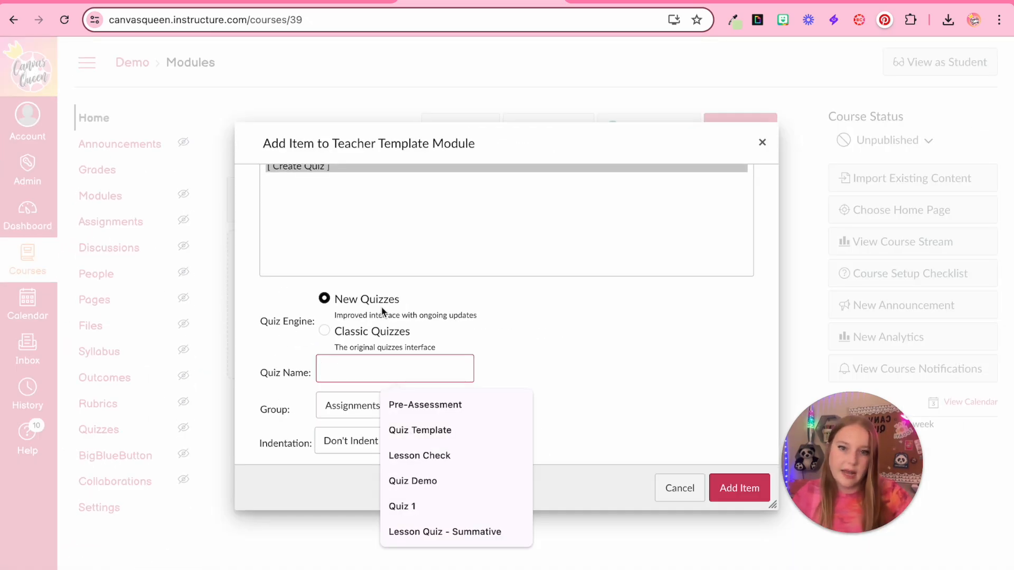
click(356, 381)
text(Quiz Template - New Quizzes)
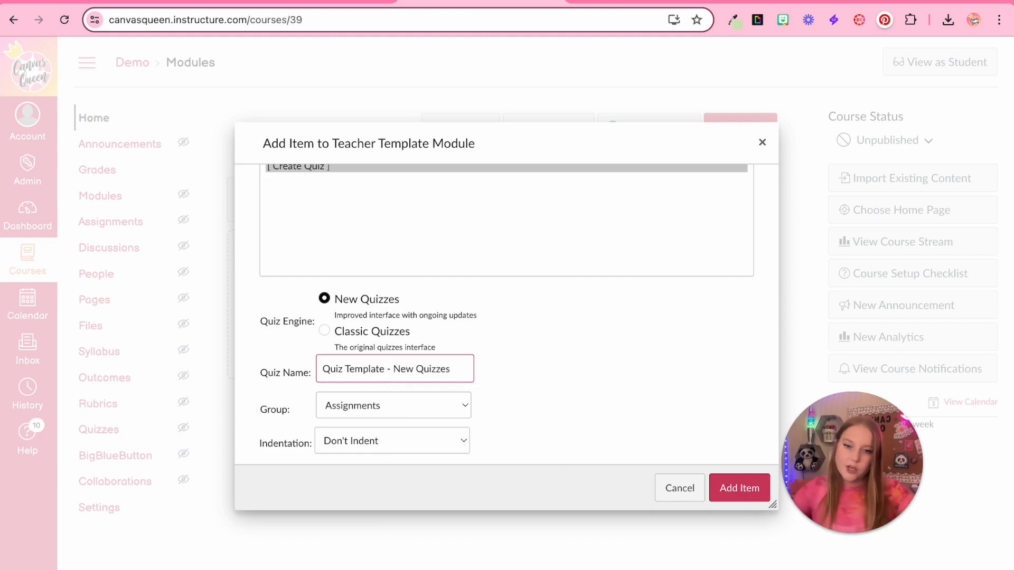
Step: Keep the new quiz in the Assignments group and add it to Teacher Template Module
scroll(423, 419, down, 1)
click(404, 388)
click(370, 386)
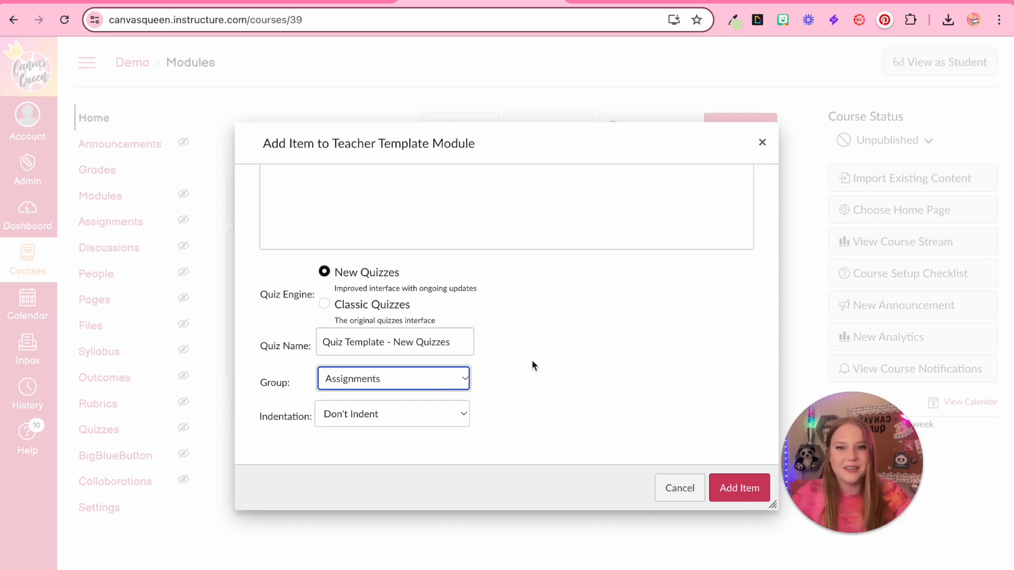
scroll(533, 364, up, 3)
scroll(533, 364, down, 2)
click(721, 492)
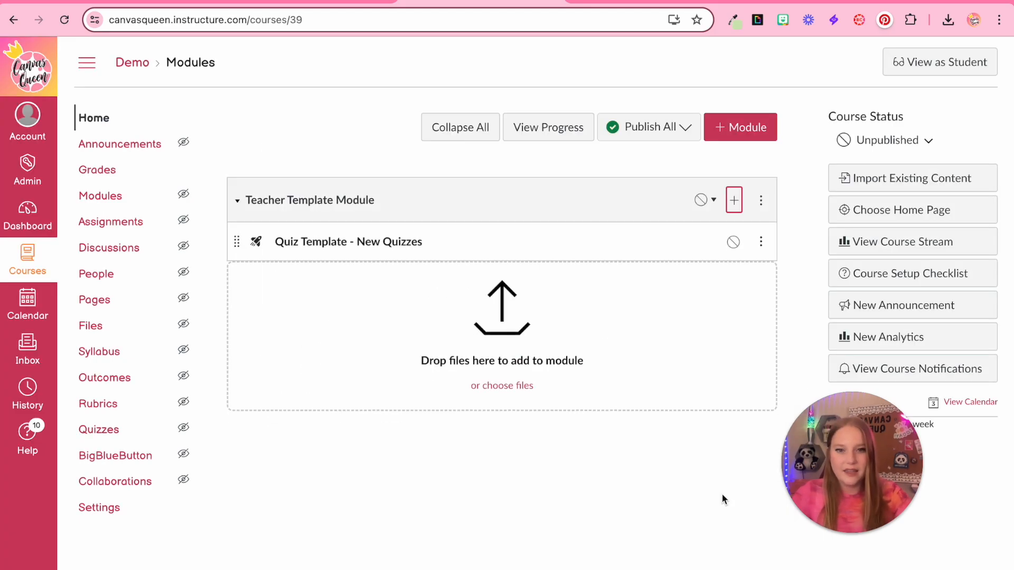
Step: Open Quiz Template - New Quizzes and examine its assignment group and grade display options
click(346, 247)
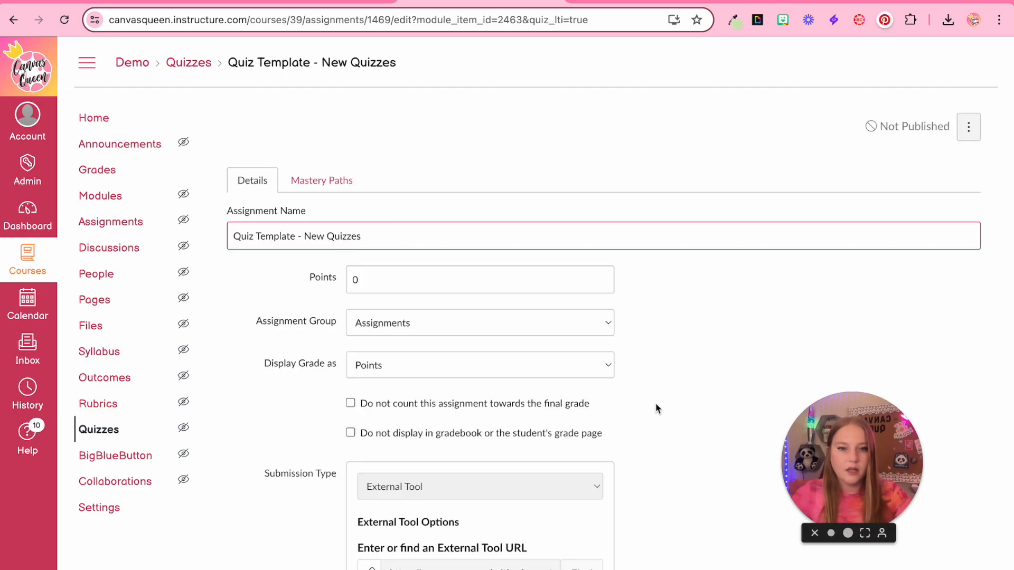
scroll(655, 404, down, 2)
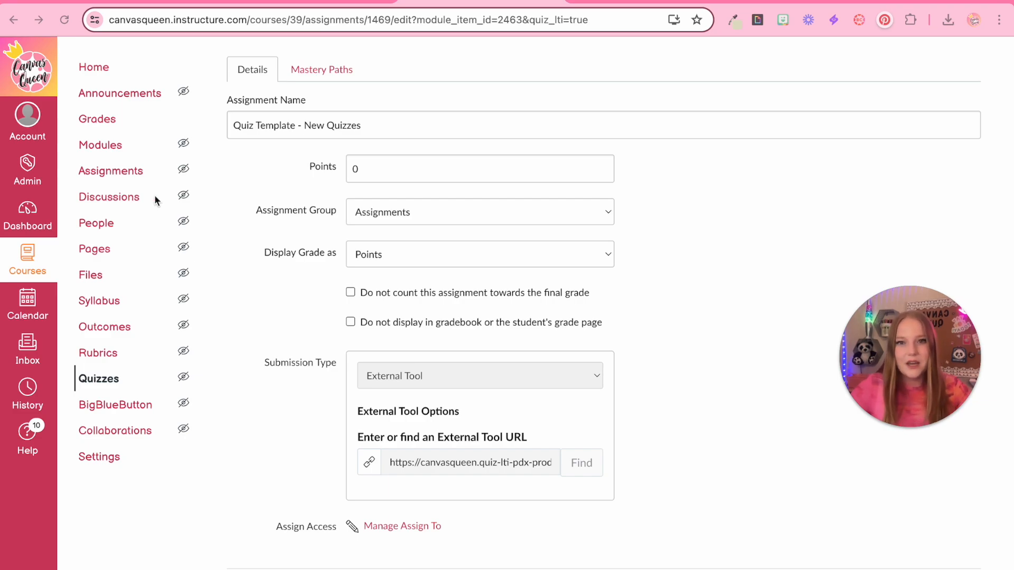
scroll(384, 216, up, 1)
scroll(384, 216, down, 1)
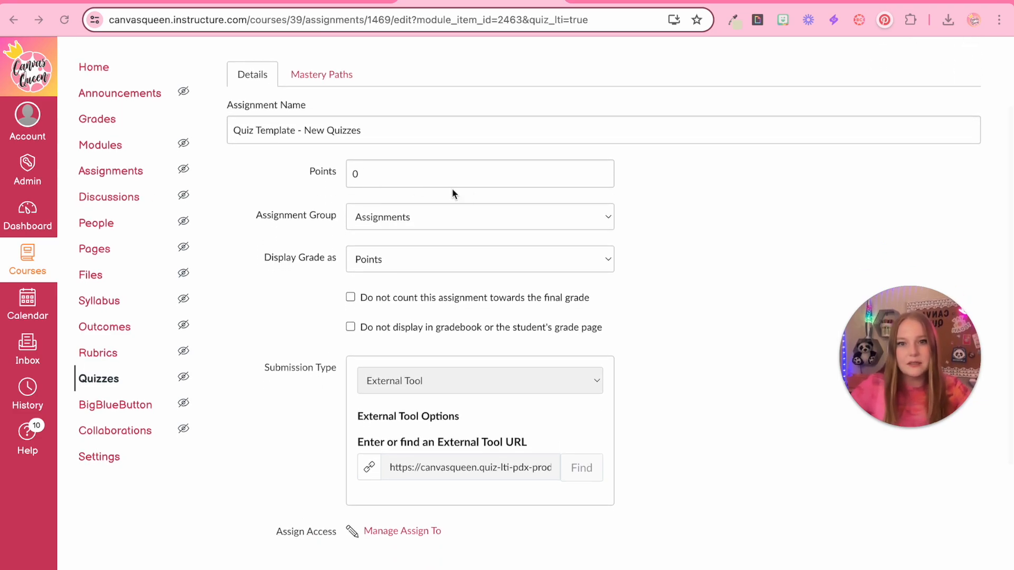
click(445, 219)
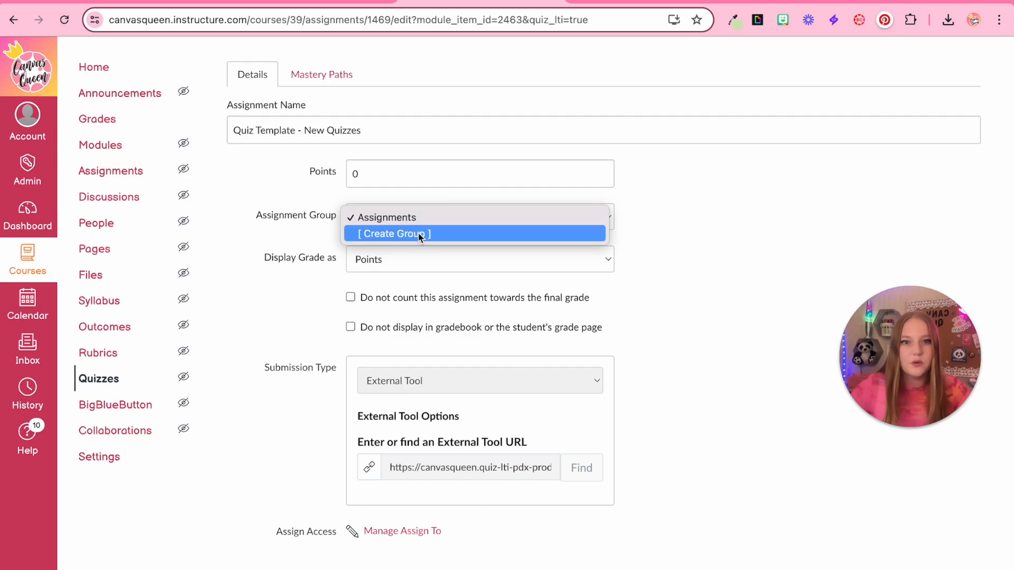
click(734, 267)
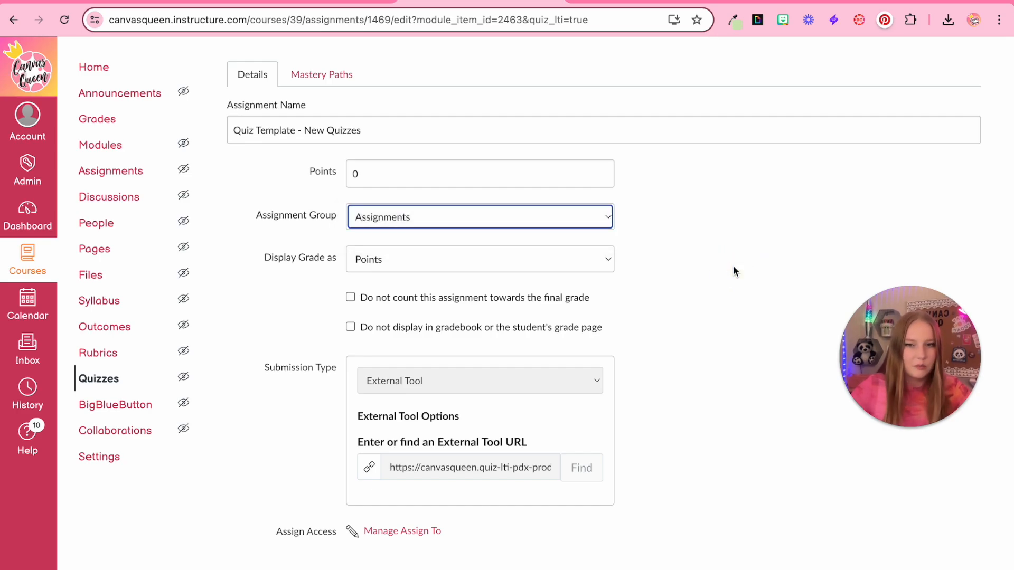
scroll(733, 272, down, 1)
click(436, 224)
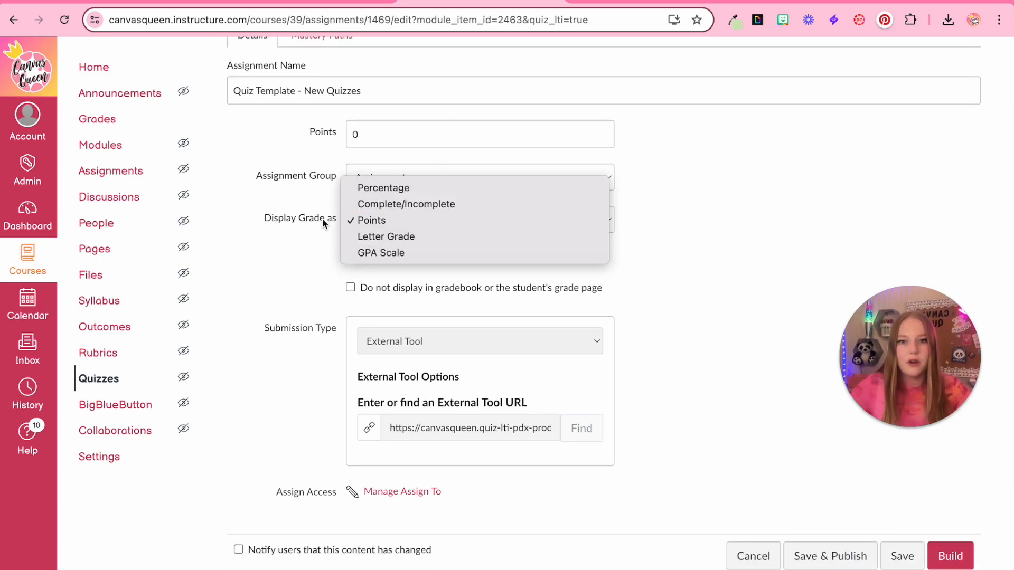
click(299, 304)
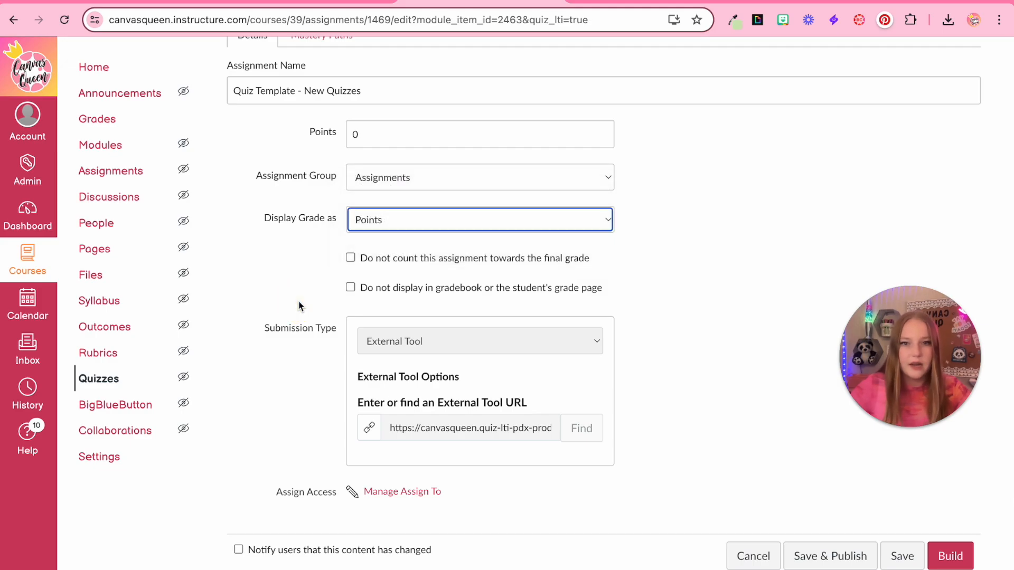
Step: Examine the quiz's final grade, gradebook, external tool submission and assign access settings
scroll(299, 306, down, 1)
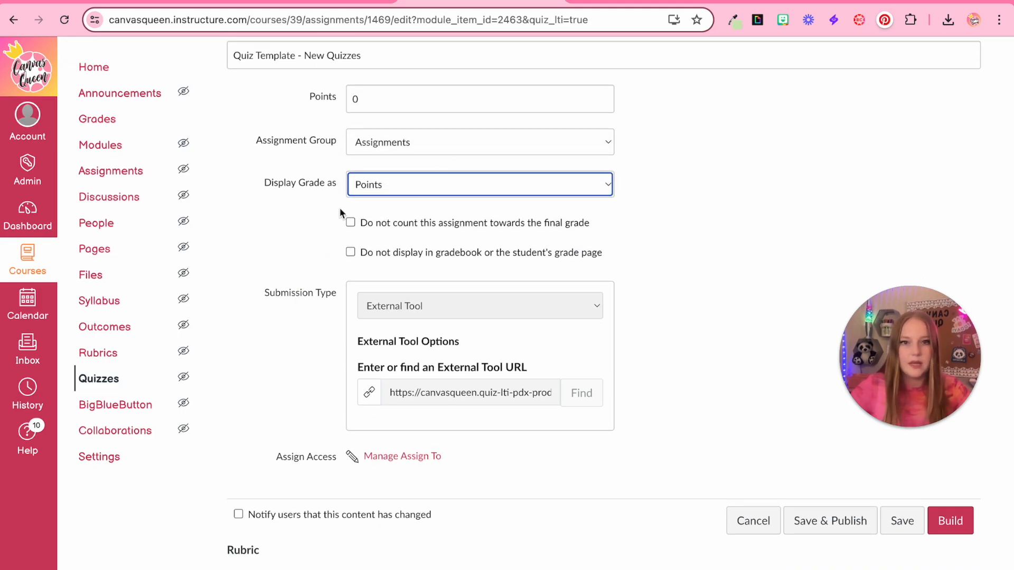
scroll(448, 267, down, 1)
click(424, 269)
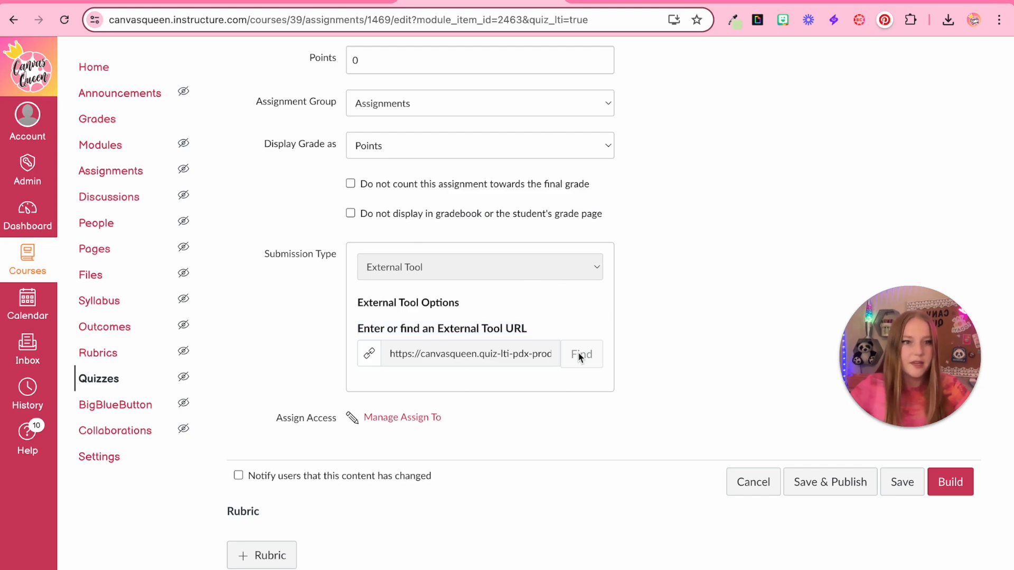
scroll(578, 352, up, 4)
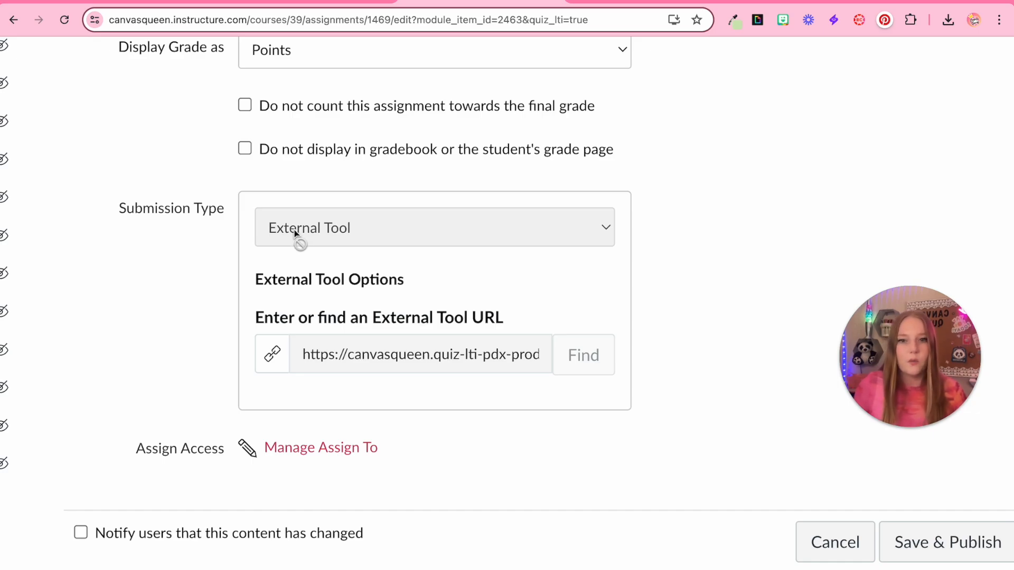
scroll(295, 233, down, 4)
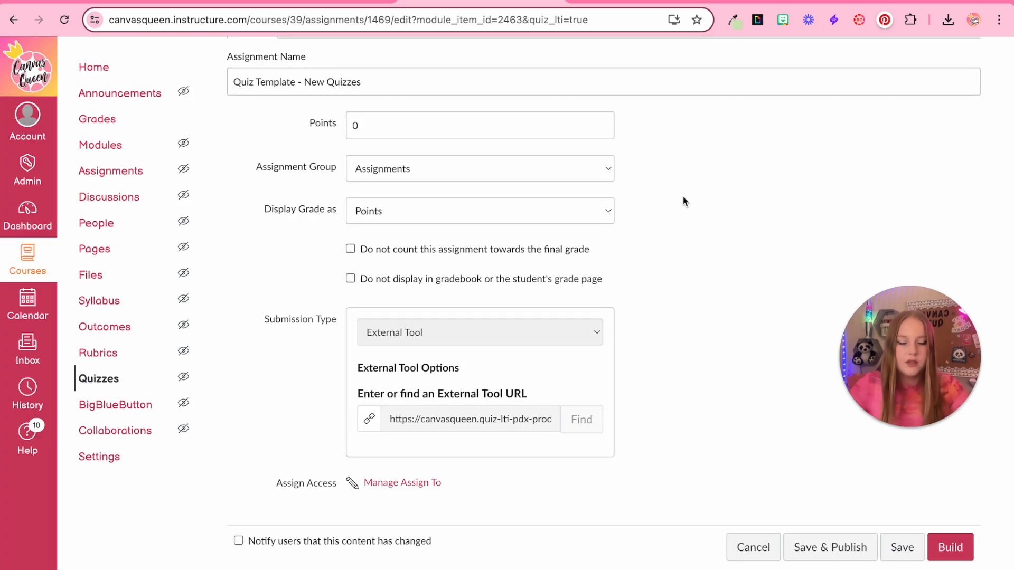
Step: Open the edit page of Quiz Template - New Quizzes in a second browser tab using its copied address
click(594, 10)
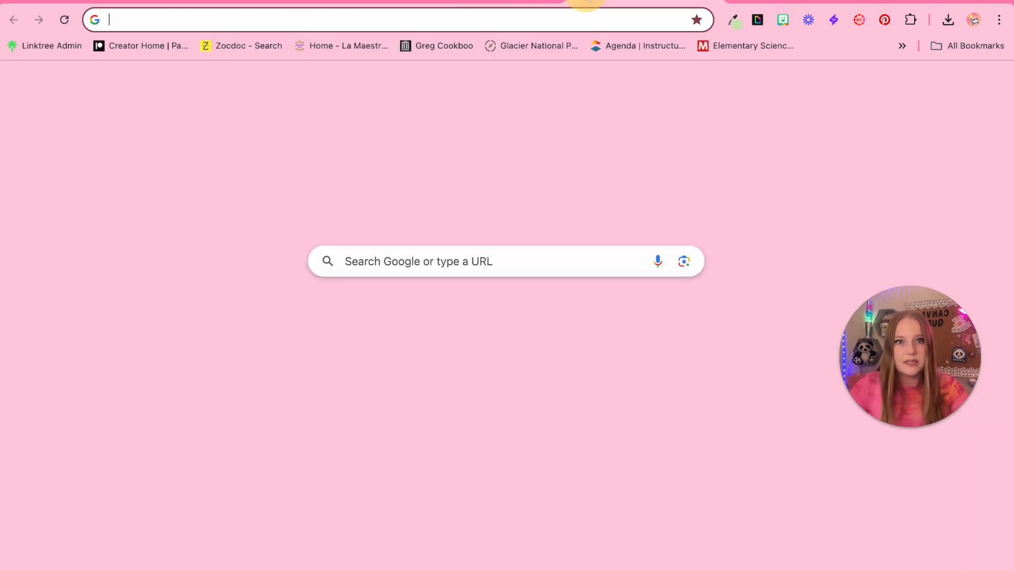
click(475, 6)
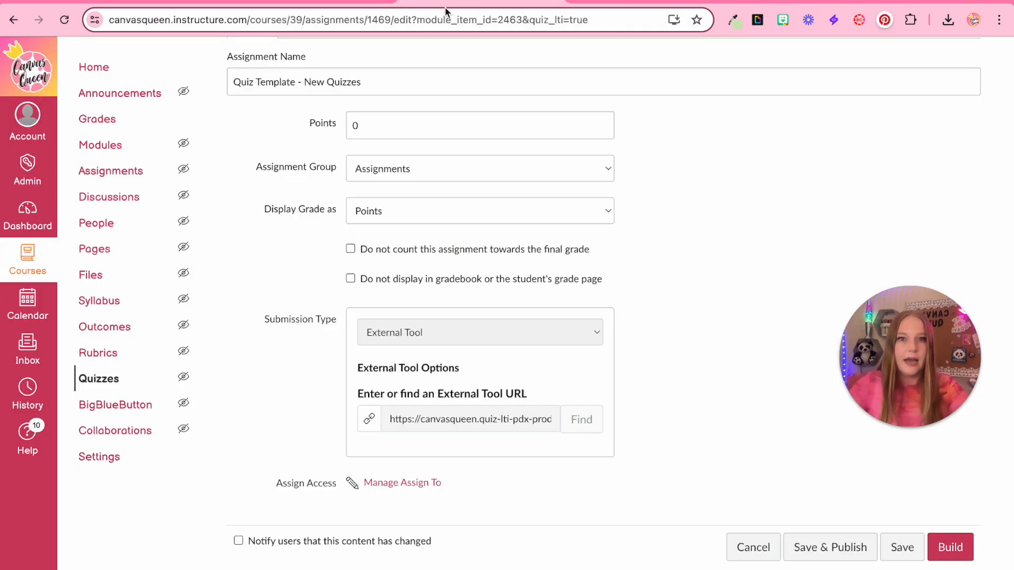
scroll(580, 214, up, 2)
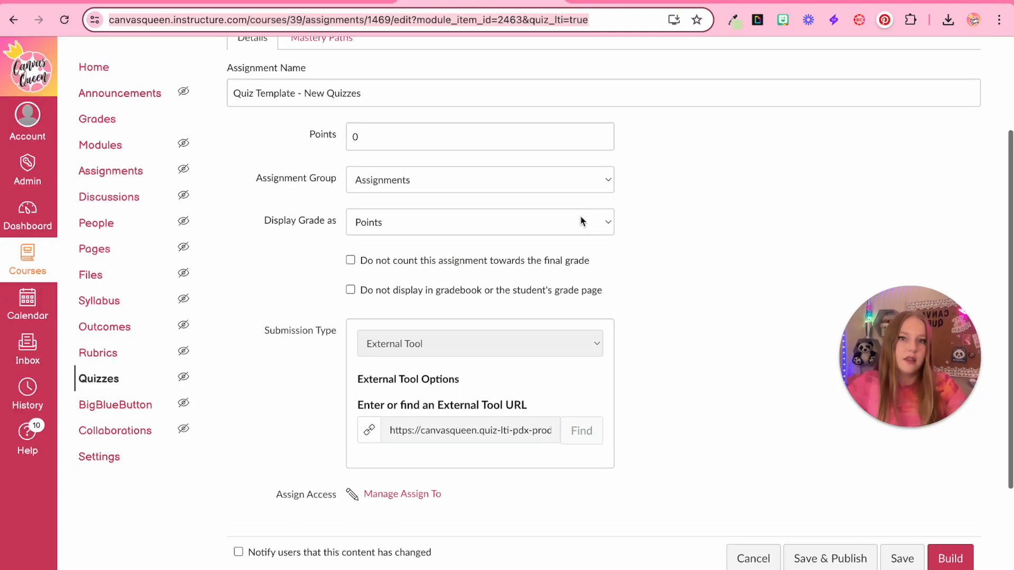
click(634, 2)
text(https://canvasqueen.instructure.com/courses/39/assignments/1469/edit?module_item_id=2463&quiz_lti=true)
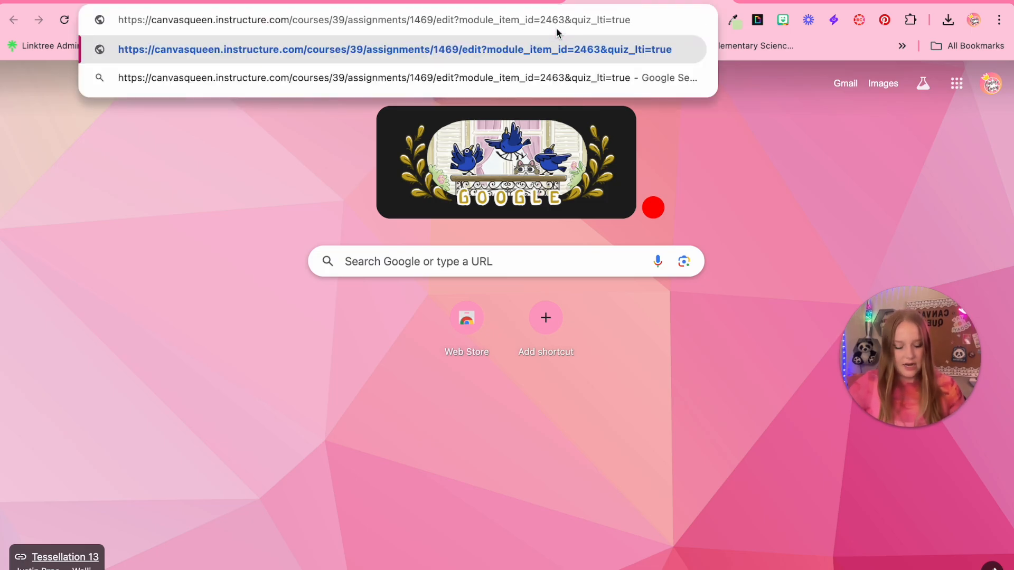
key(Return)
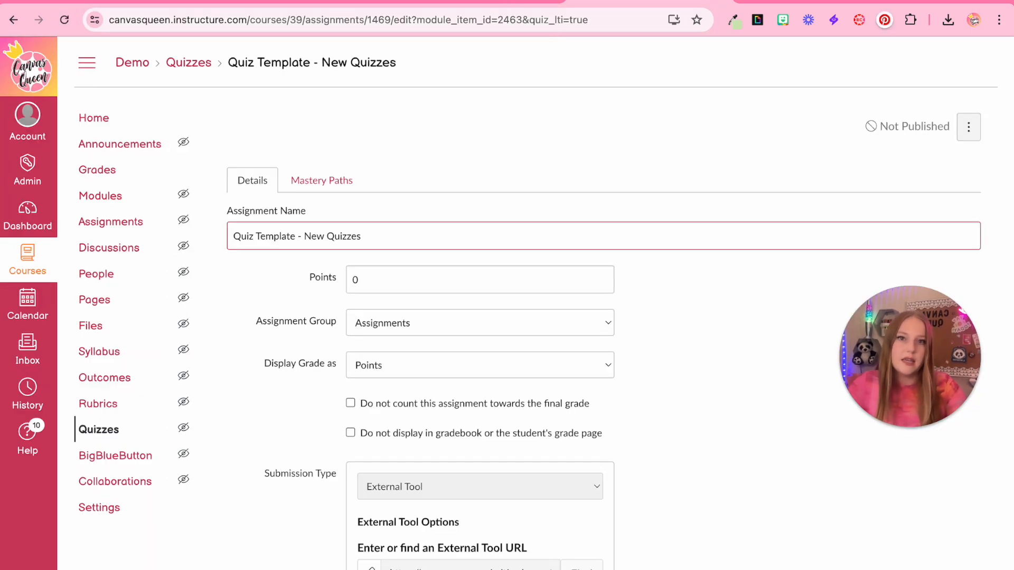
scroll(604, 317, down, 2)
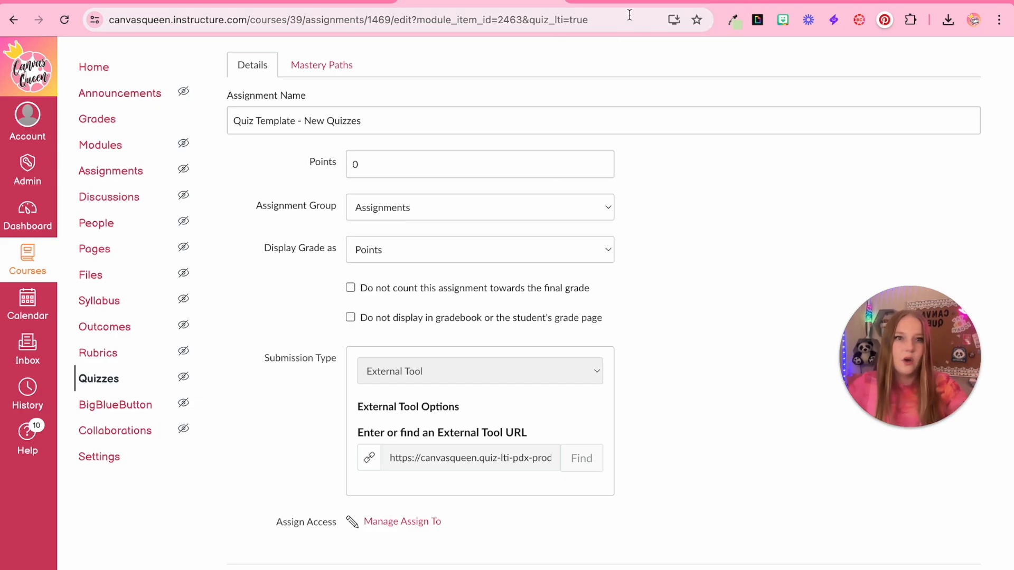
Step: Open the build page of Quiz Template - New Quizzes from its assignment details
scroll(661, 77, up, 2)
scroll(658, 369, down, 6)
scroll(962, 547, up, 3)
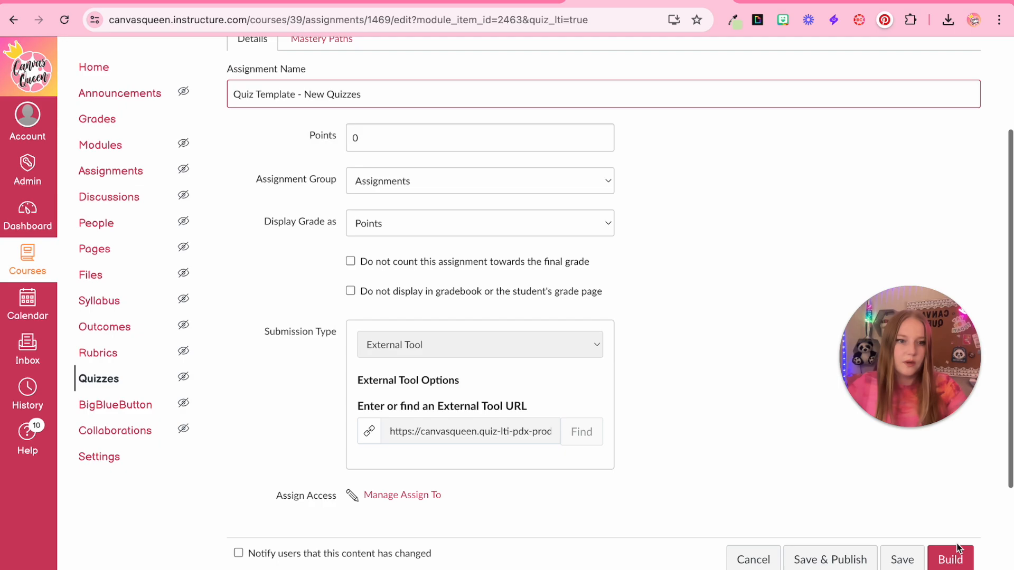
click(951, 562)
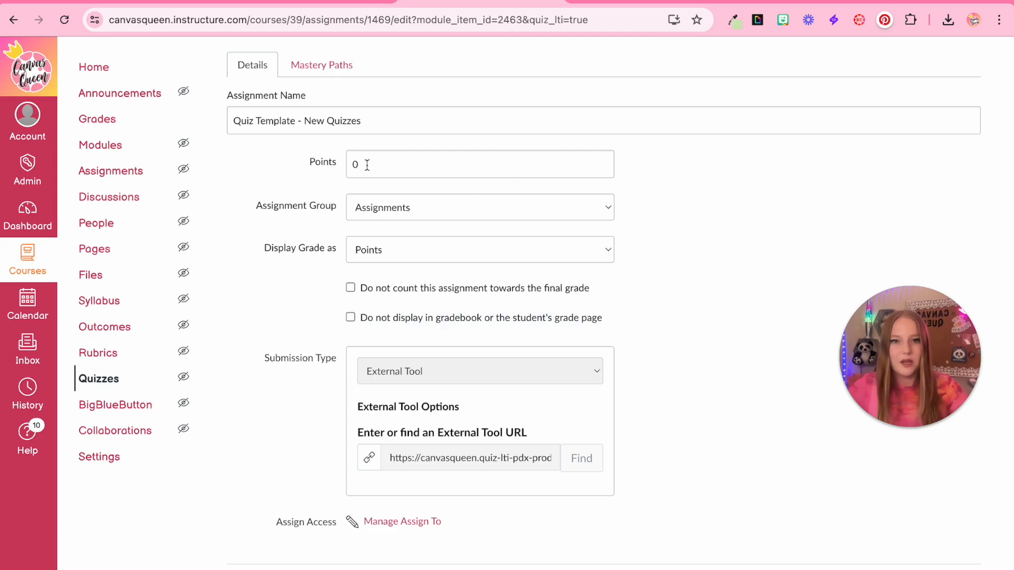
scroll(537, 391, up, 2)
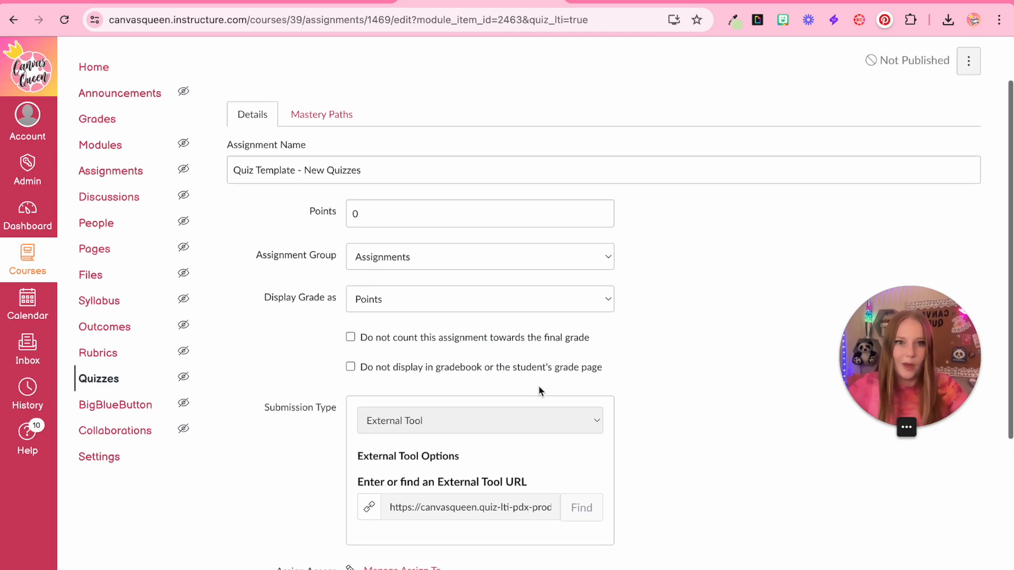
scroll(539, 391, up, 1)
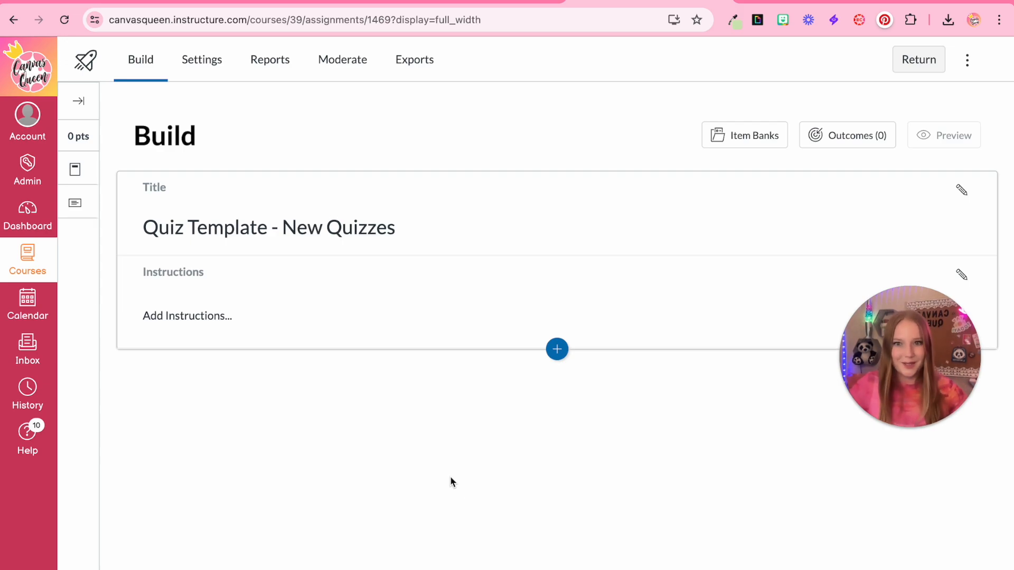
Step: Copy the Pre-Assessment instructions from Quiz Template - Pre Assessment in Sandbox 2024 into the new quiz's instructions and save them
click(182, 315)
scroll(210, 454, down, 2)
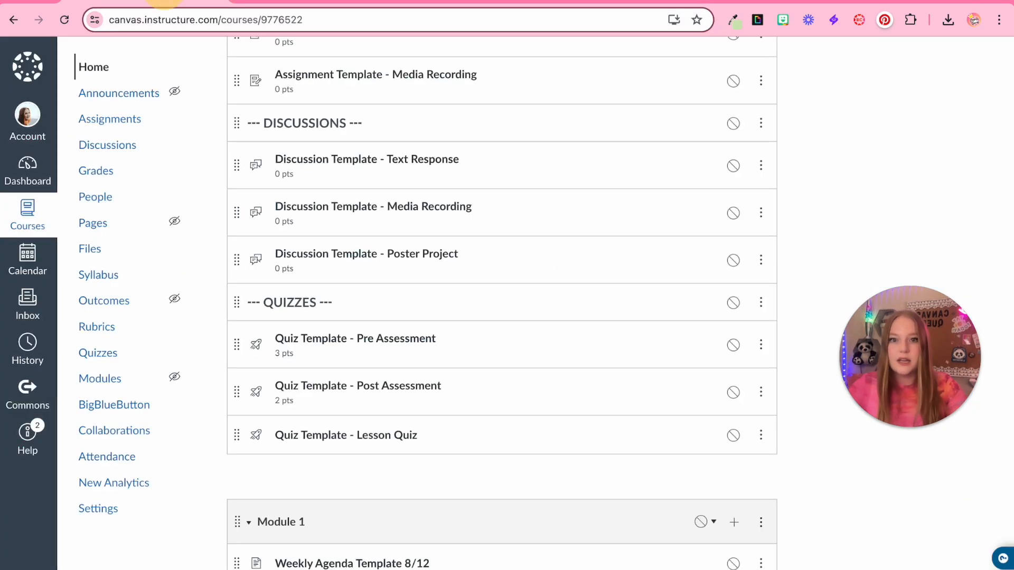
click(330, 339)
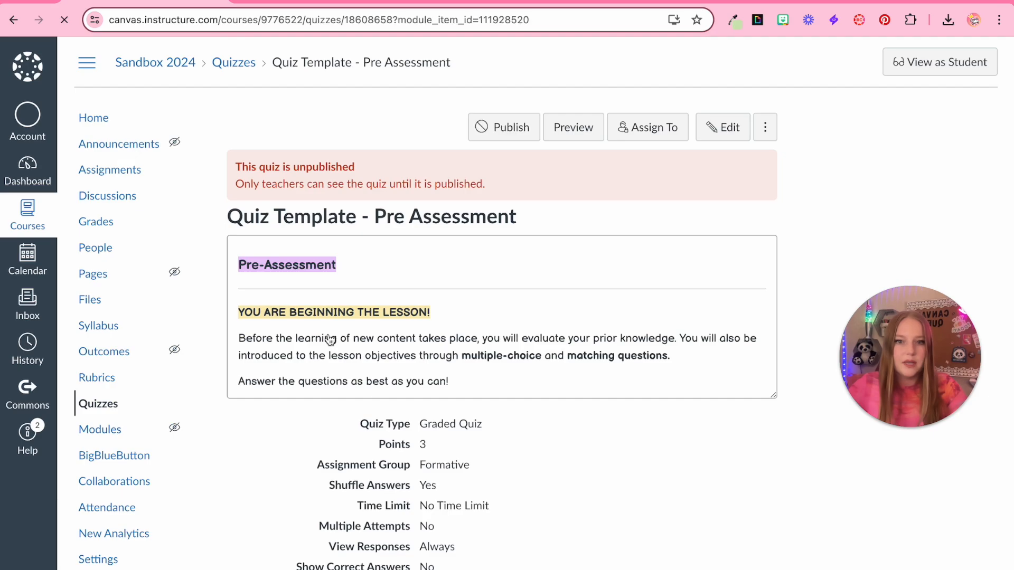
drag(247, 348, 613, 558)
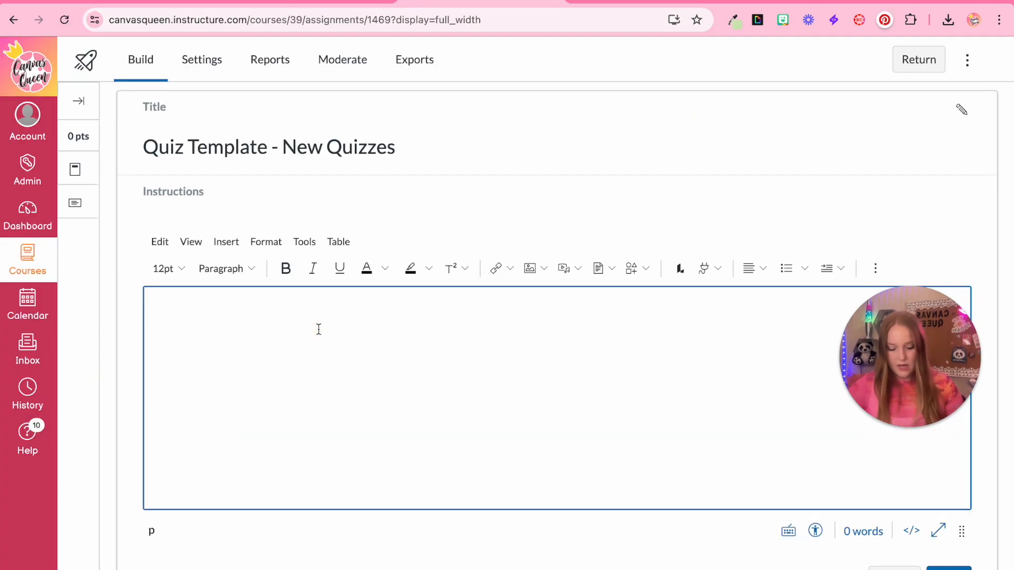
text(Pre-Assessment YOU ARE BEGINNING THE LESSON! Before the learning of new content takes place, you will evaluate your prior knowledge. You will also be introduced to the lesson objectives through multiple-choice and matching questions. Answer the questions as best as you can! Choosing the correct answer is NOT important right now! Showing what you already know about the topic is most important! You will complete this quiz independently. To complete the quiz - select "Take the Quiz." Make sure you read and respond to all the questions before answering!)
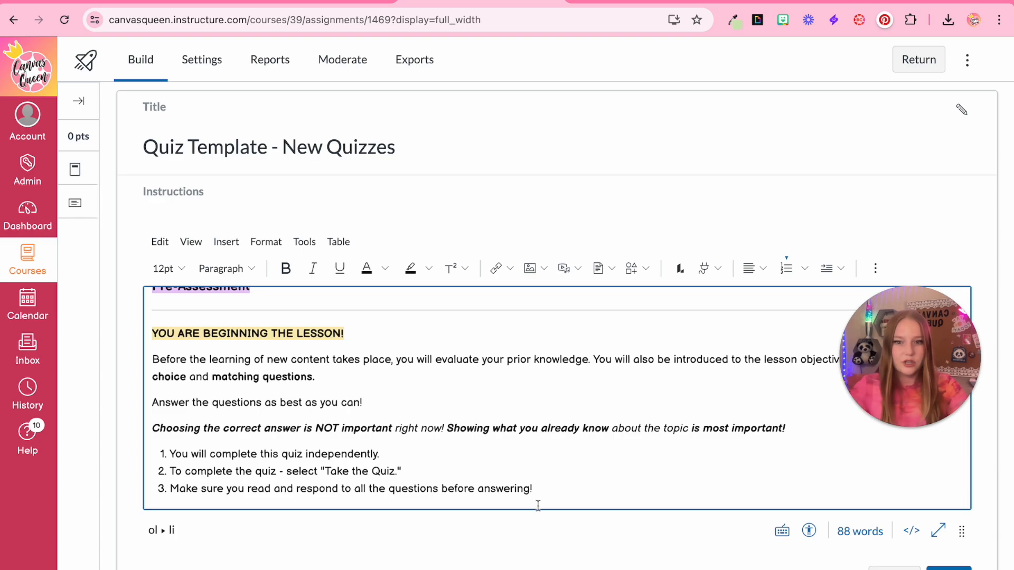
scroll(536, 503, down, 1)
click(949, 526)
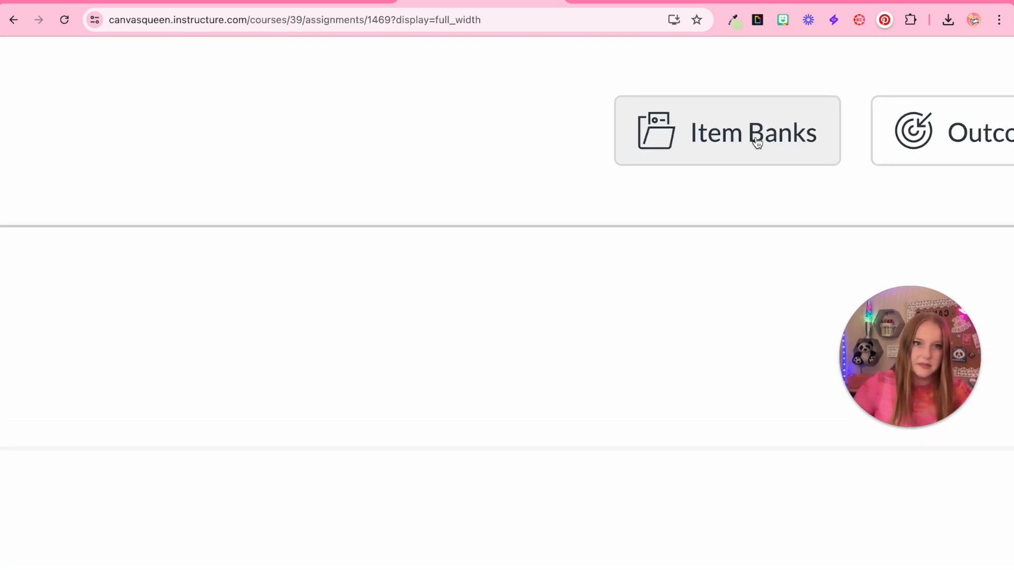
Step: Open the item banks of this course from the quiz's build page
click(708, 160)
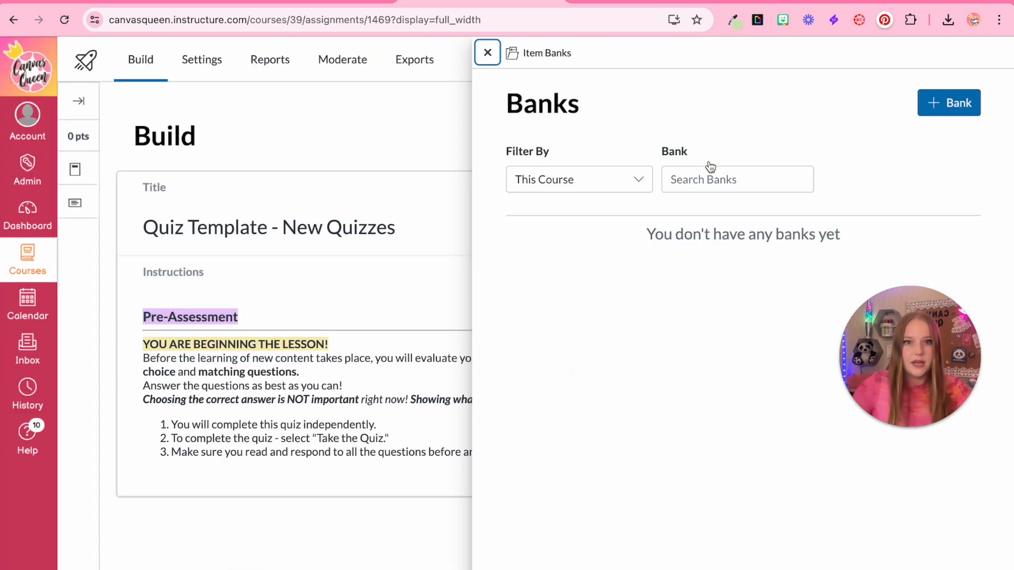
Step: Create an item bank named "Test Bank" and return to the quiz build page
click(926, 103)
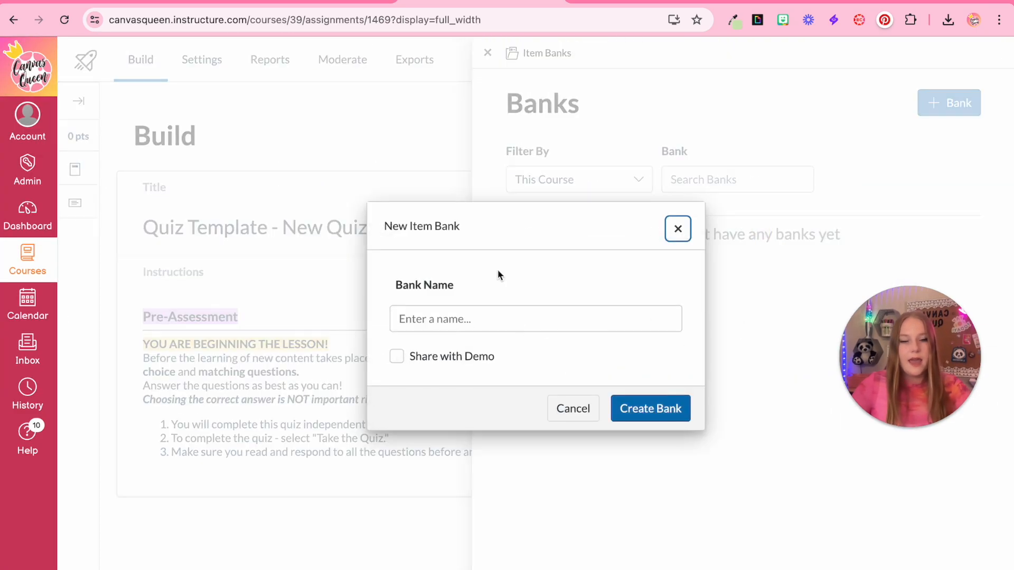
click(501, 324)
text(Test Bank)
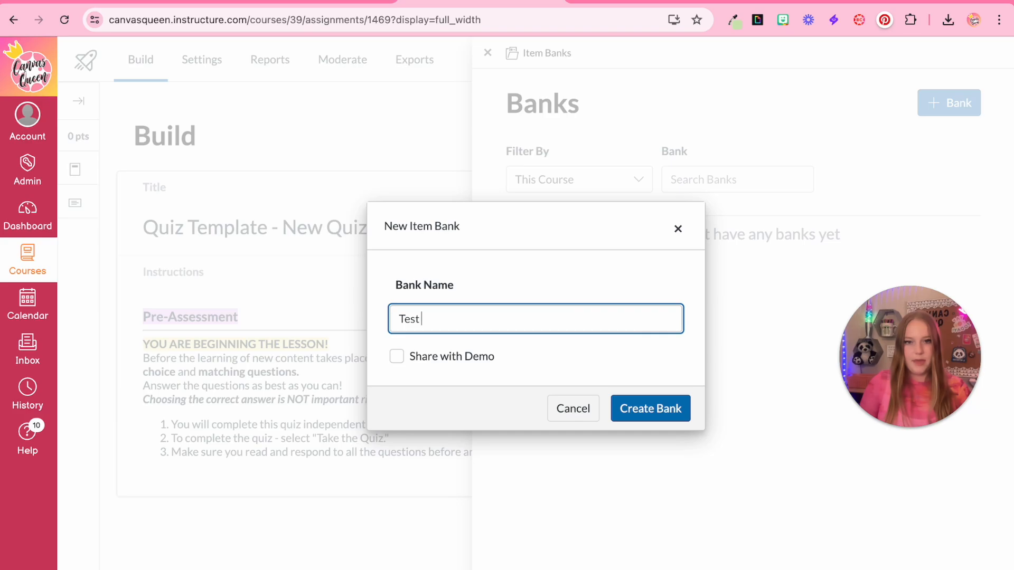
click(644, 414)
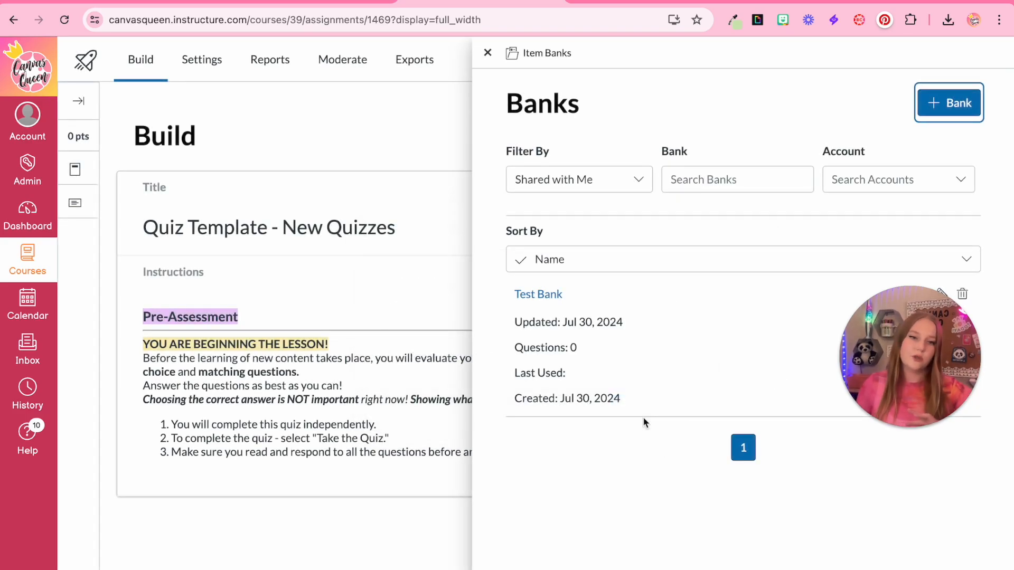
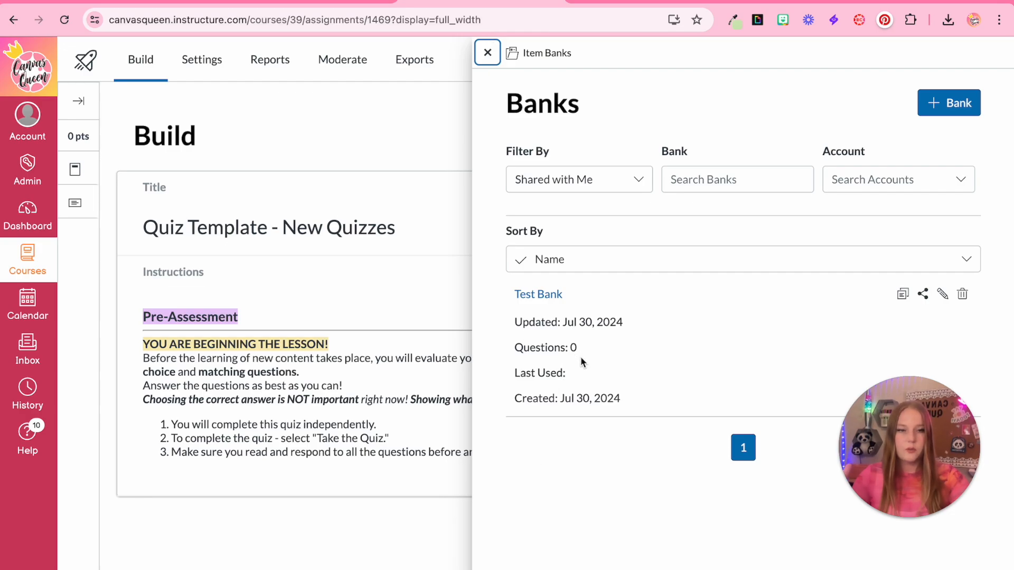
click(487, 52)
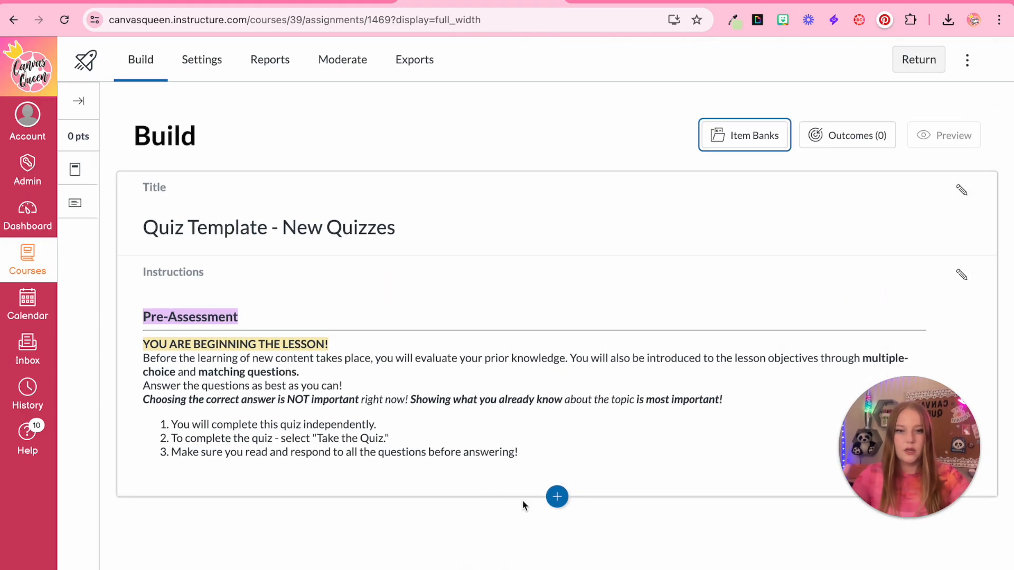
Step: Insert a Categorization question below the quiz instructions
click(557, 497)
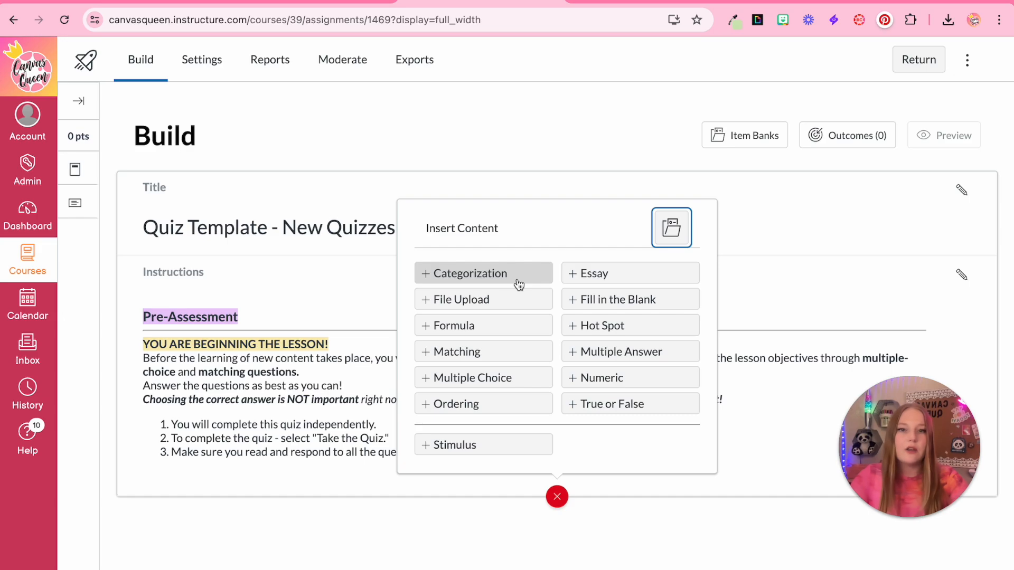
scroll(519, 285, up, 3)
scroll(519, 286, down, 1)
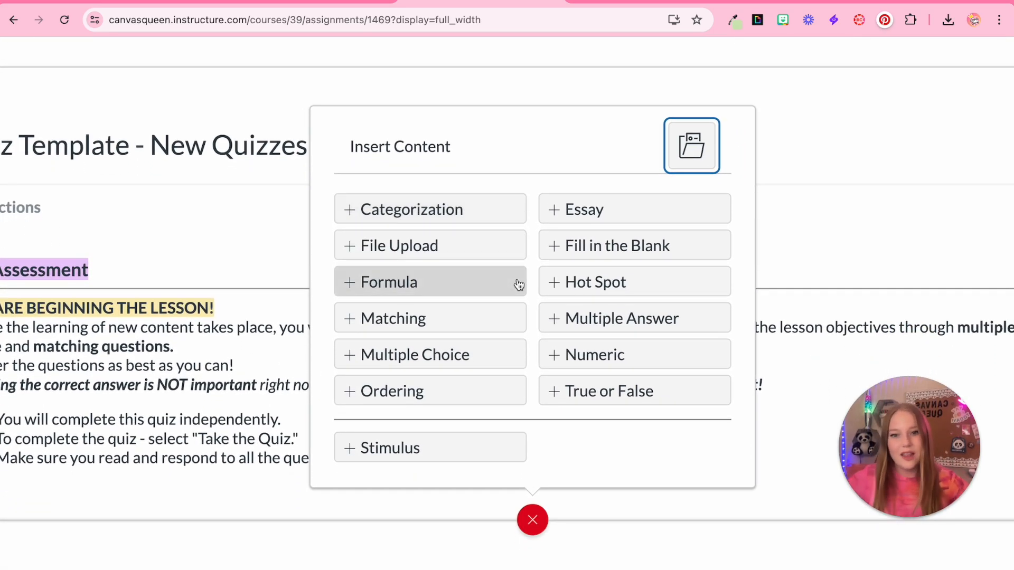
click(480, 206)
scroll(473, 311, down, 5)
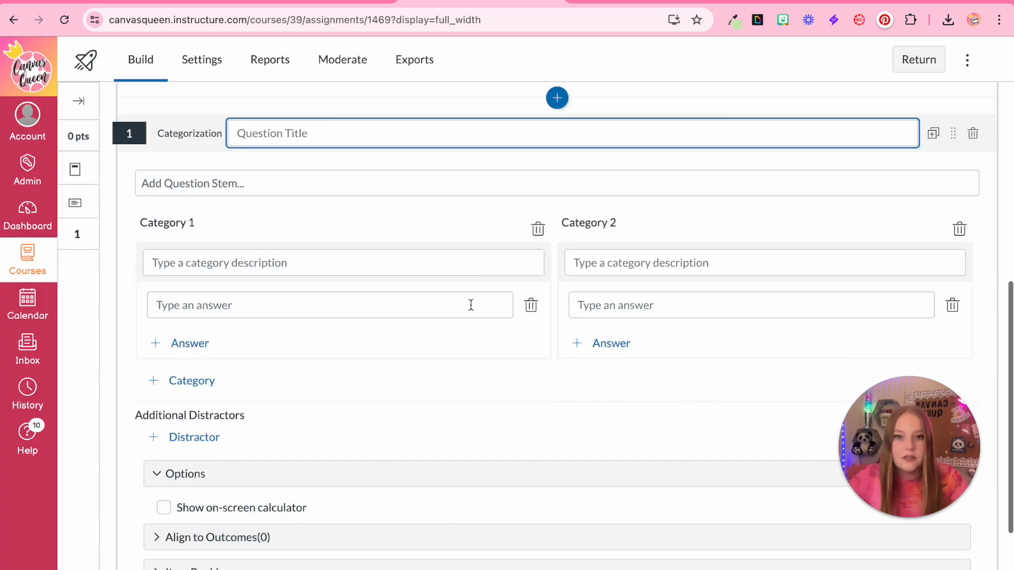
Step: Enter "Test Question" as the stem of the categorization question
click(177, 184)
text(Test QUestion)
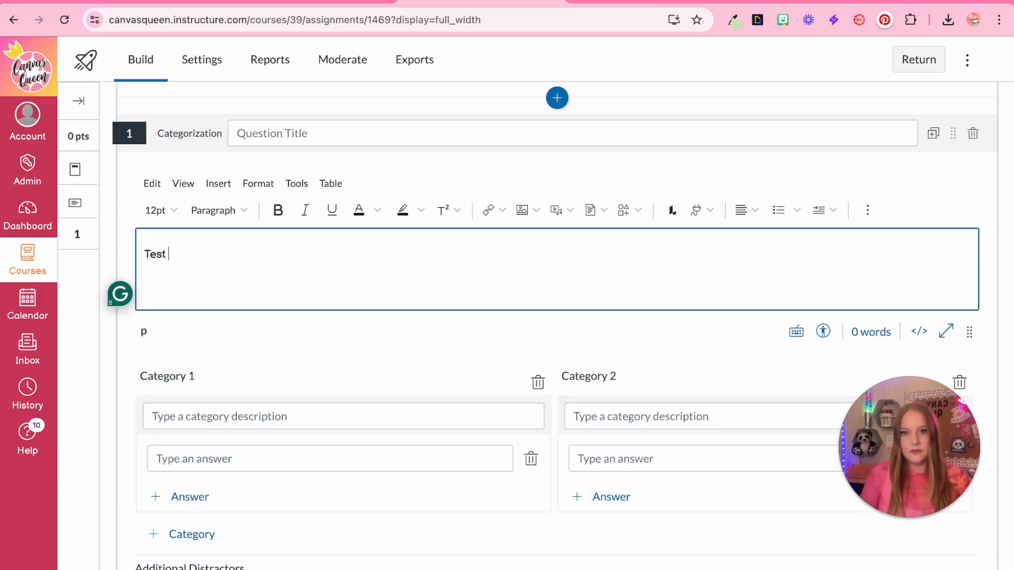
key(BackSpace)
key(BackSpace)
key(BackSpace)
key(BackSpace)
key(BackSpace)
key(BackSpace)
key(BackSpace)
text(uestions)
key(BackSpace)
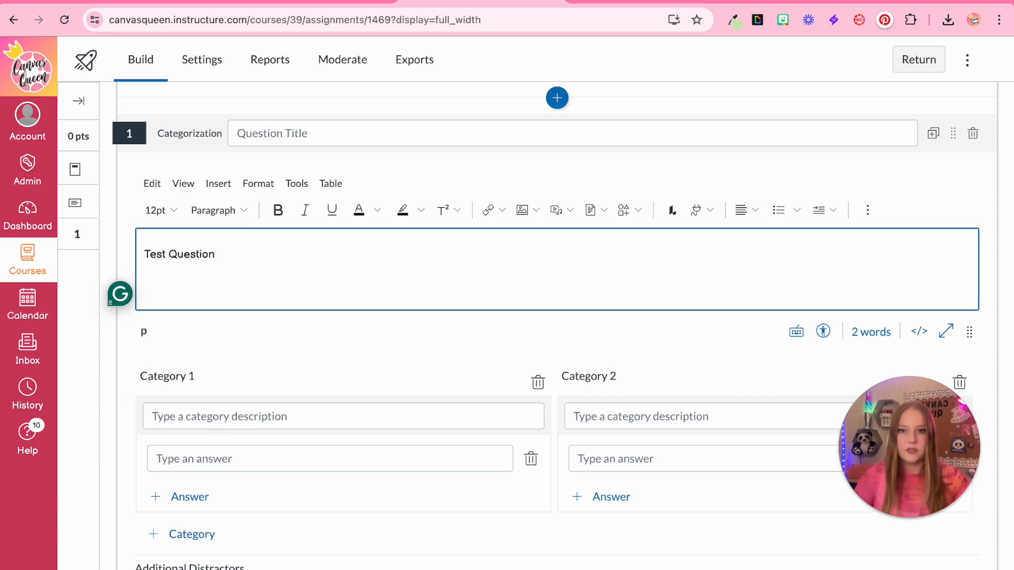
Step: Describe the two categories as Colors and Shapes, and give Colors the answers Blue and Red
scroll(241, 363, down, 1)
click(222, 359)
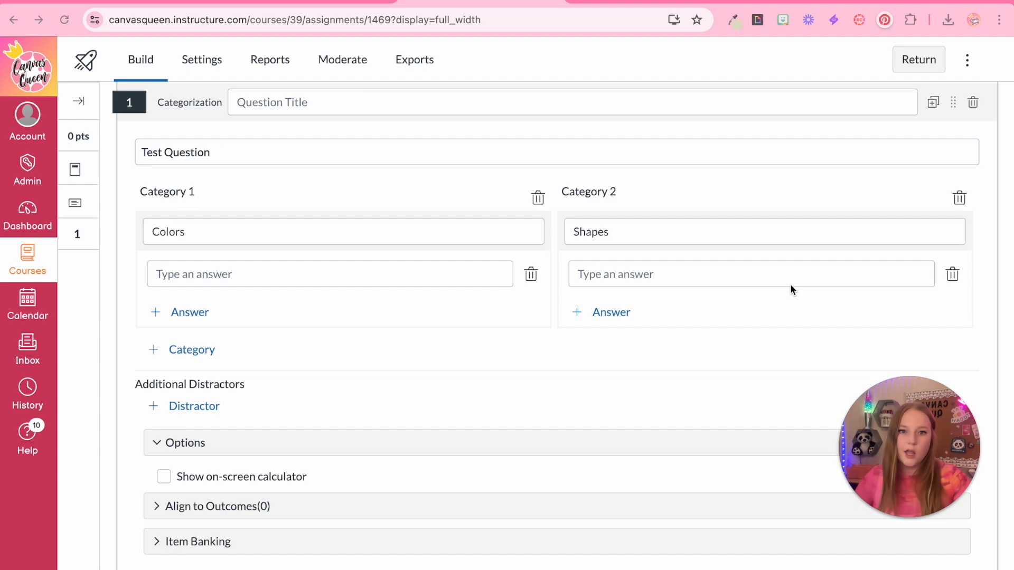
click(259, 276)
text(Blue)
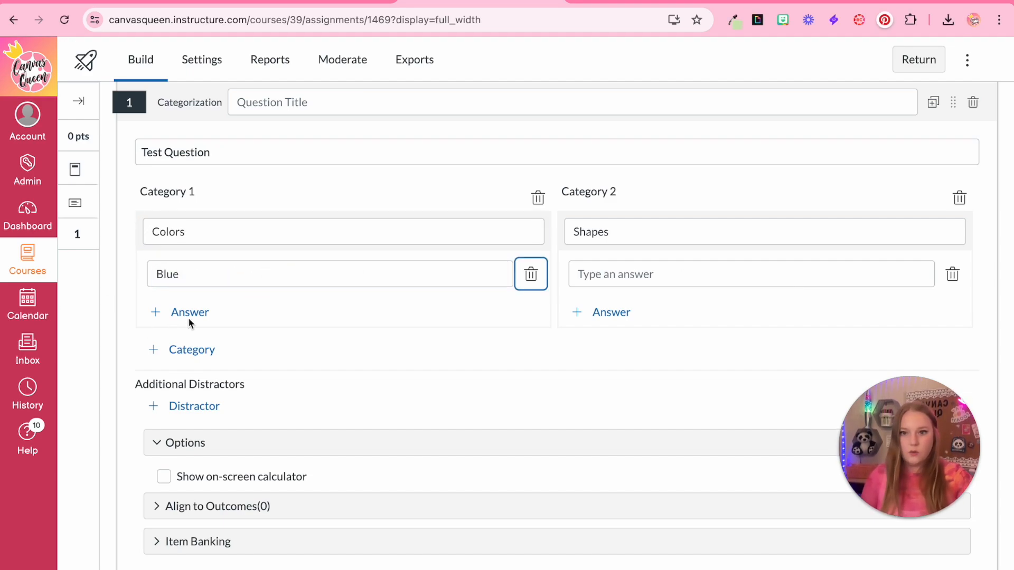
click(189, 319)
text(REd)
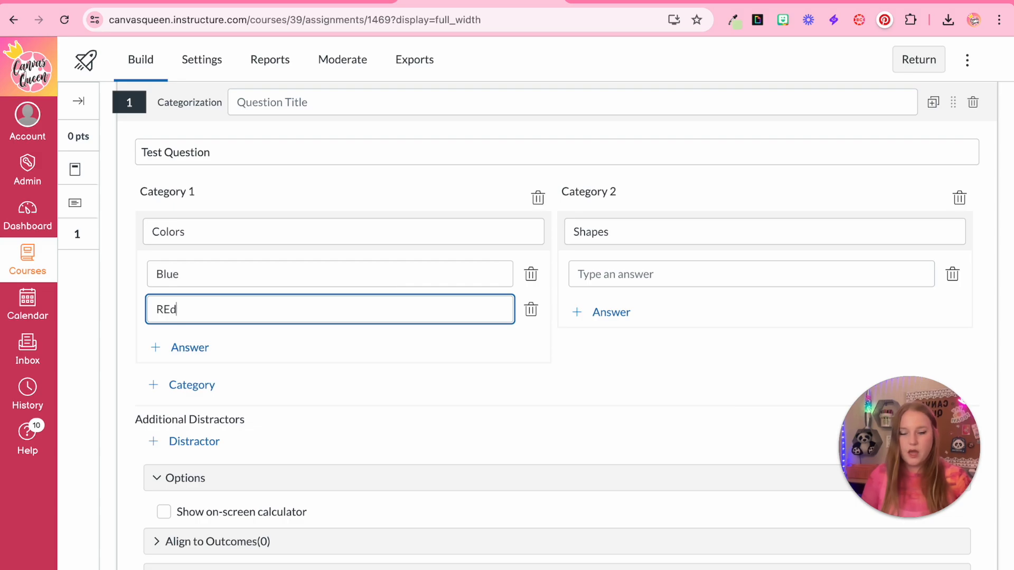
Step: Give the Shapes category the answers Circle and Square
click(751, 274)
text(Circle)
click(611, 313)
text(Square)
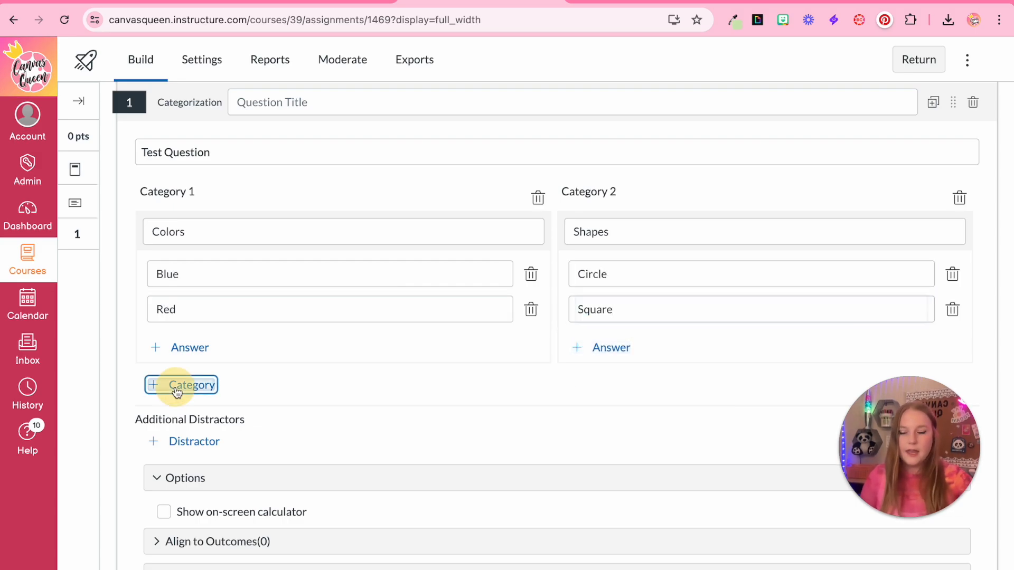
Step: Add a third category to the question and delete it again
click(191, 385)
scroll(191, 393, down, 2)
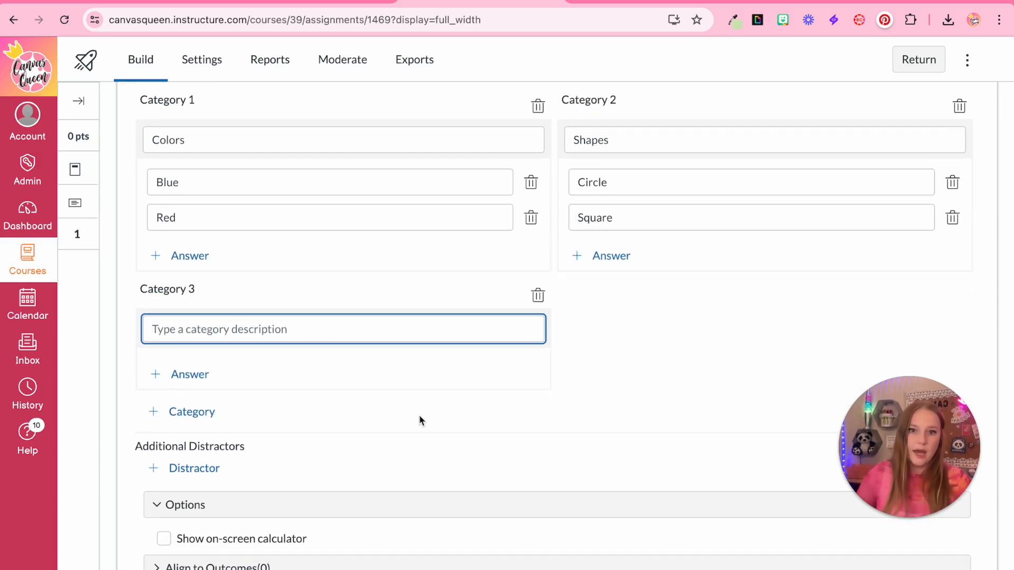
scroll(193, 428, down, 1)
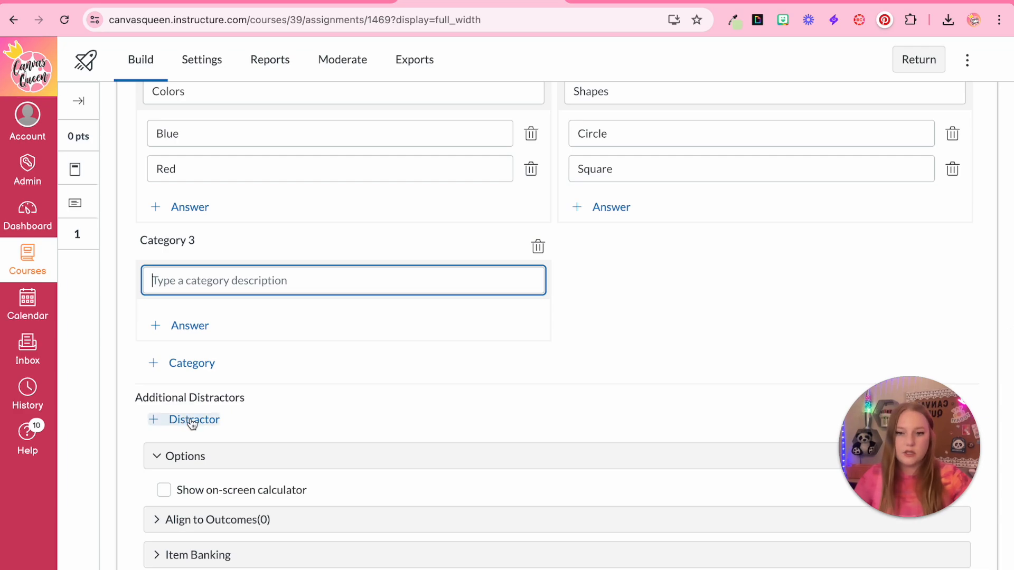
click(536, 258)
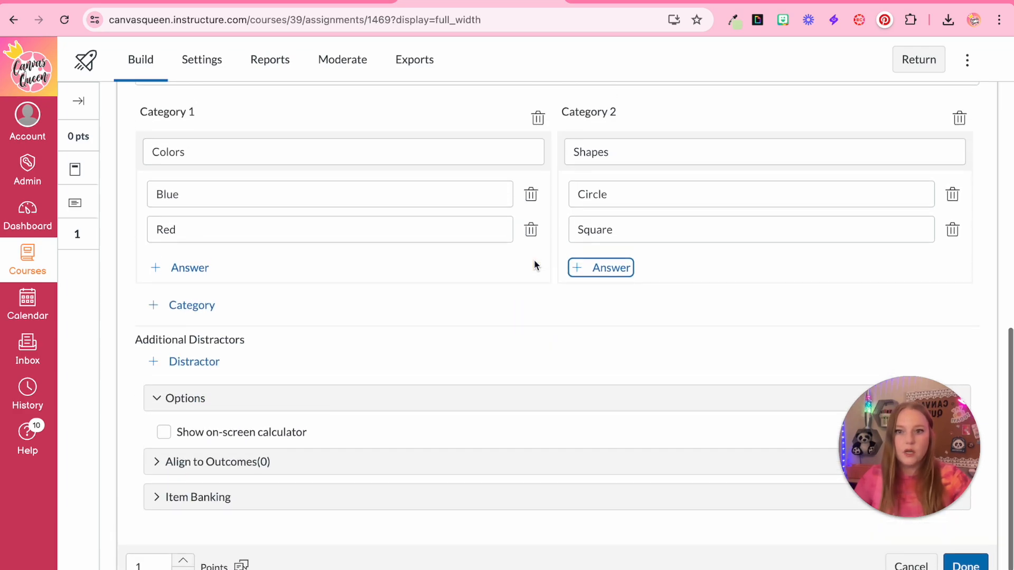
Step: Finish editing the categorization question and save it to the quiz
scroll(536, 265, down, 3)
scroll(539, 270, up, 1)
scroll(541, 274, down, 1)
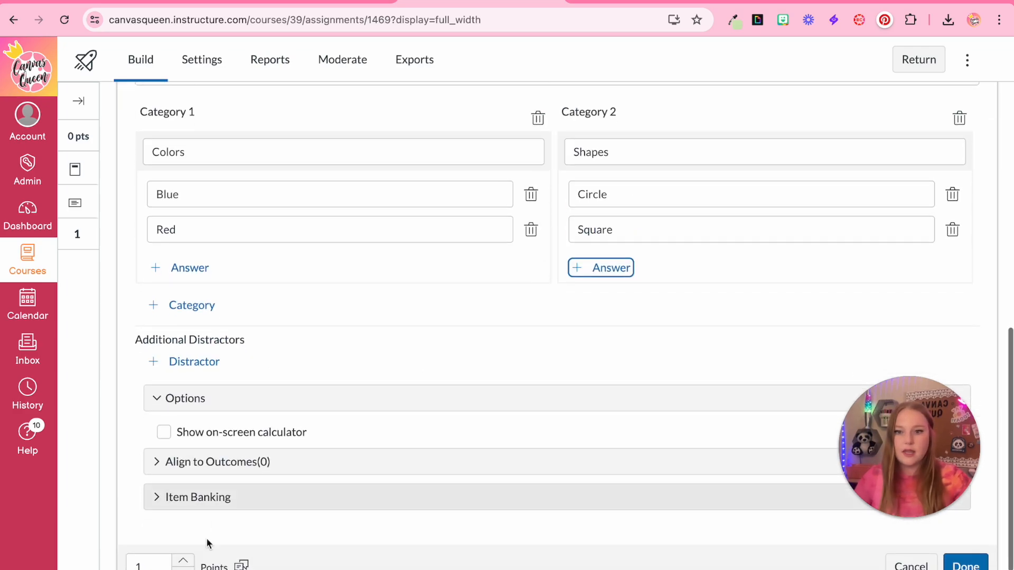
click(966, 564)
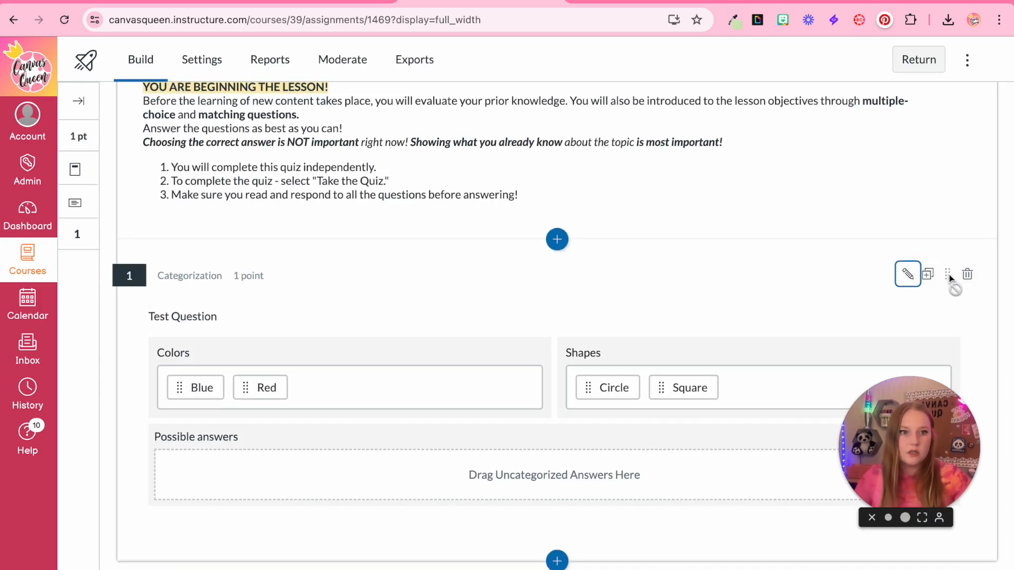
Step: Reopen the categorization question and add it to the existing item bank Test Bank
click(907, 274)
click(198, 462)
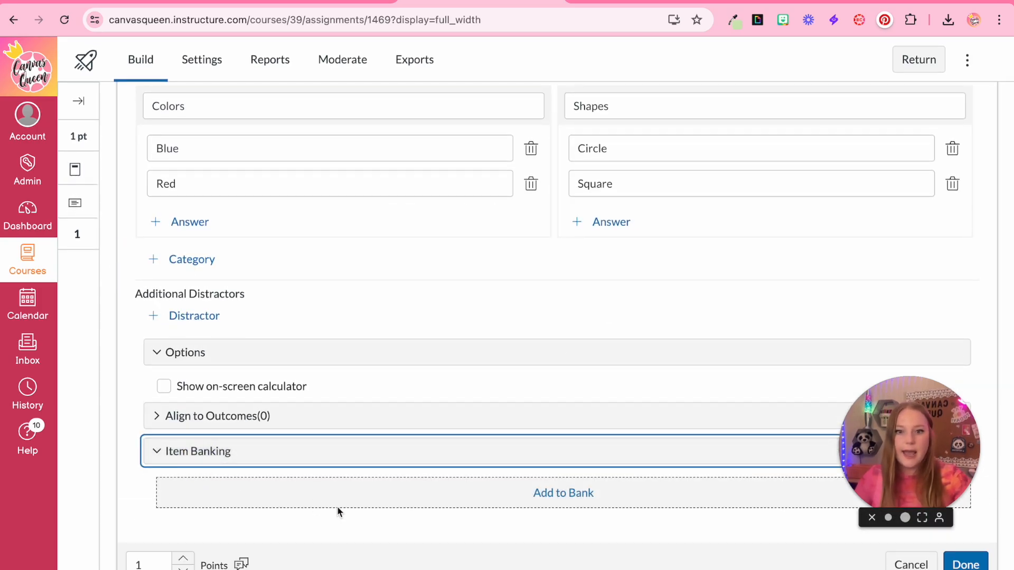
click(567, 493)
click(461, 344)
click(431, 370)
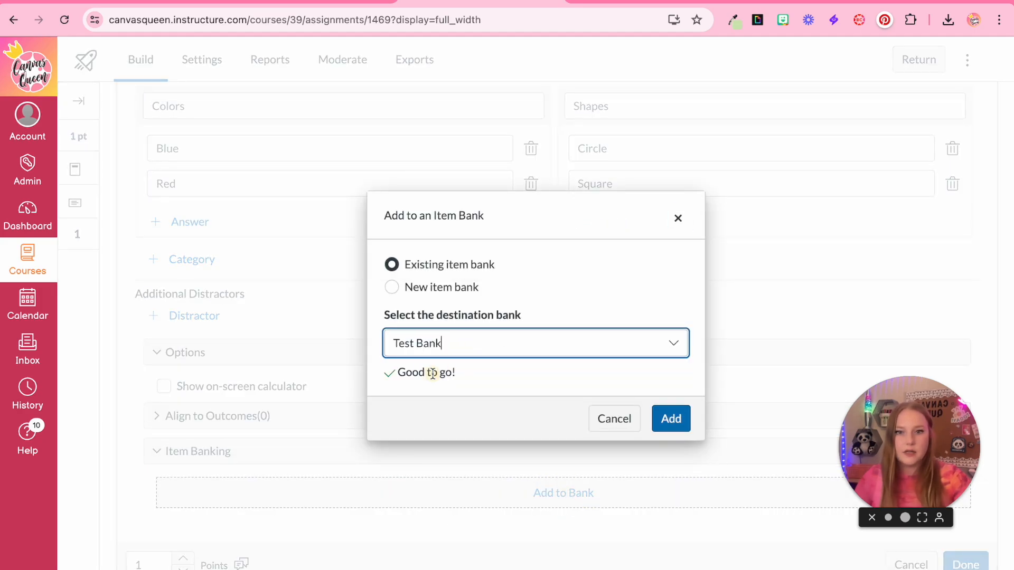
click(676, 420)
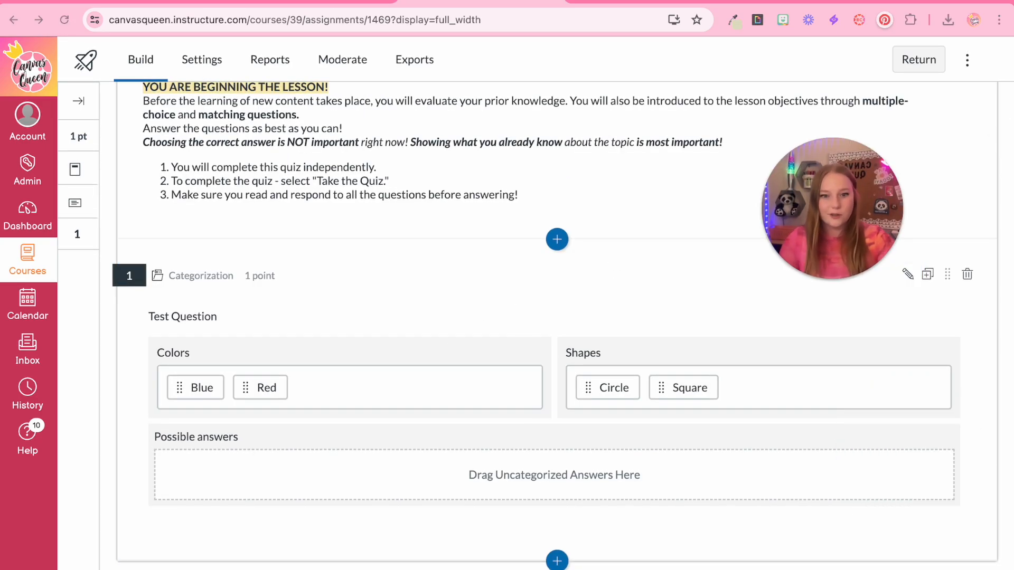
Step: Insert a File Upload question after question 1 with the stem "File Upload Instructions"
click(558, 562)
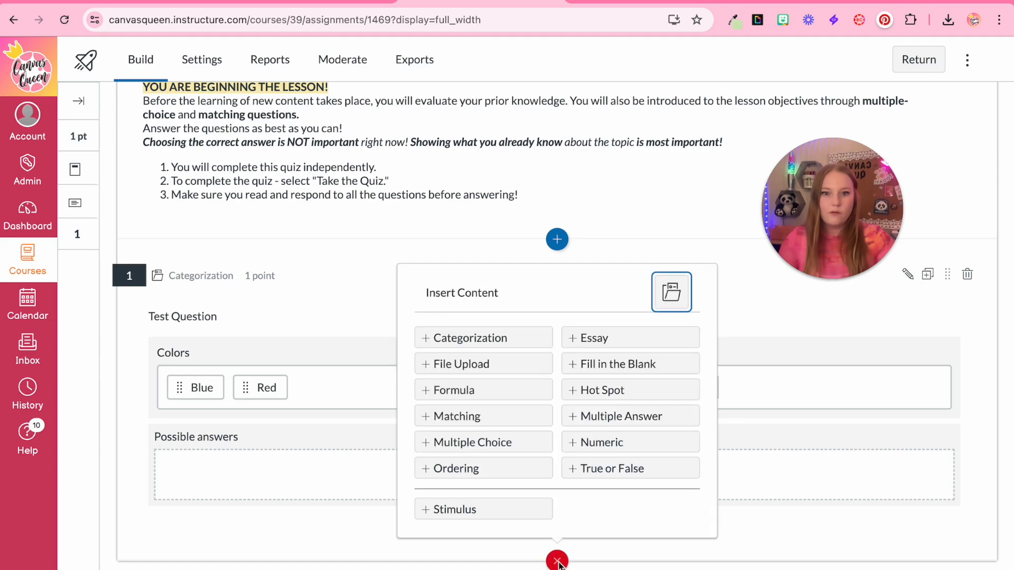
click(481, 370)
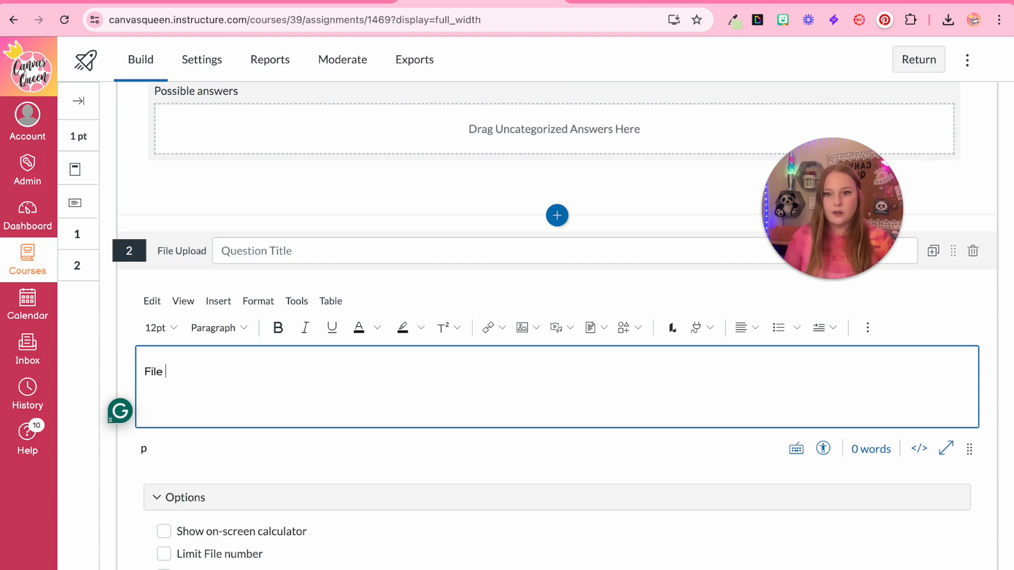
text(File Uplo)
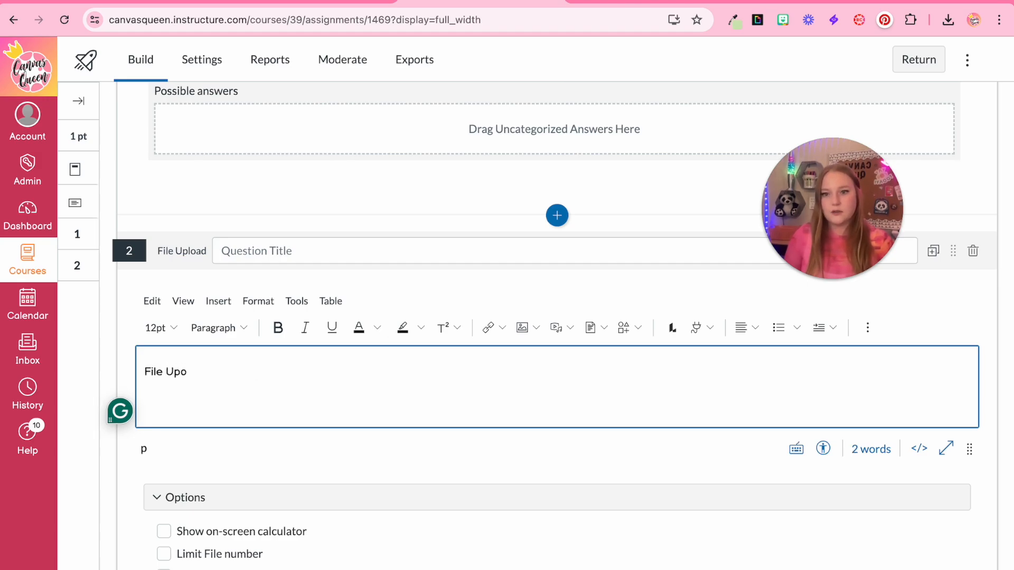
text(ad Instructions)
Step: Enable the on-screen calculator for the file upload question and choose the scientific calculator
scroll(344, 493, down, 3)
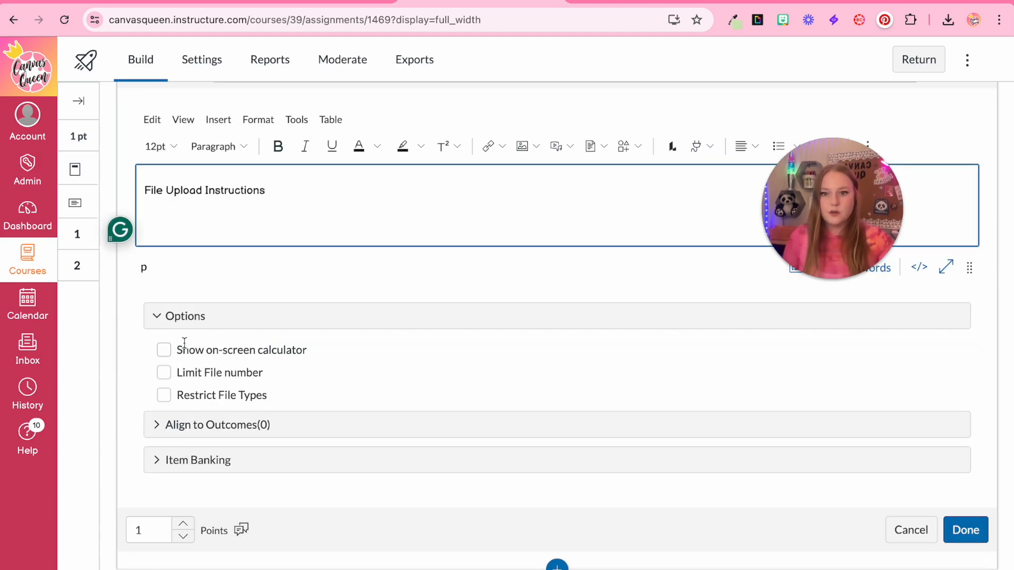
click(163, 349)
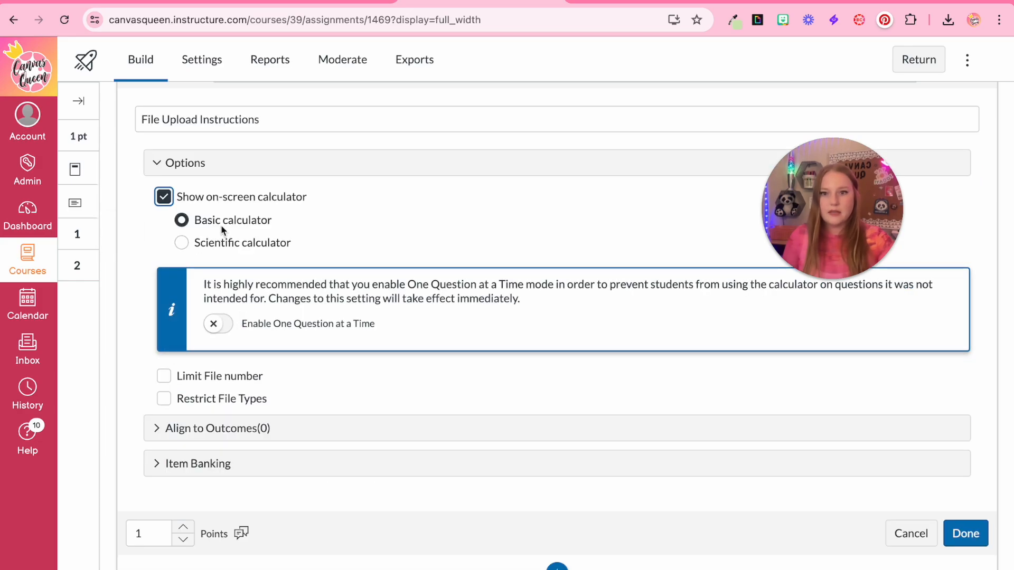
click(182, 244)
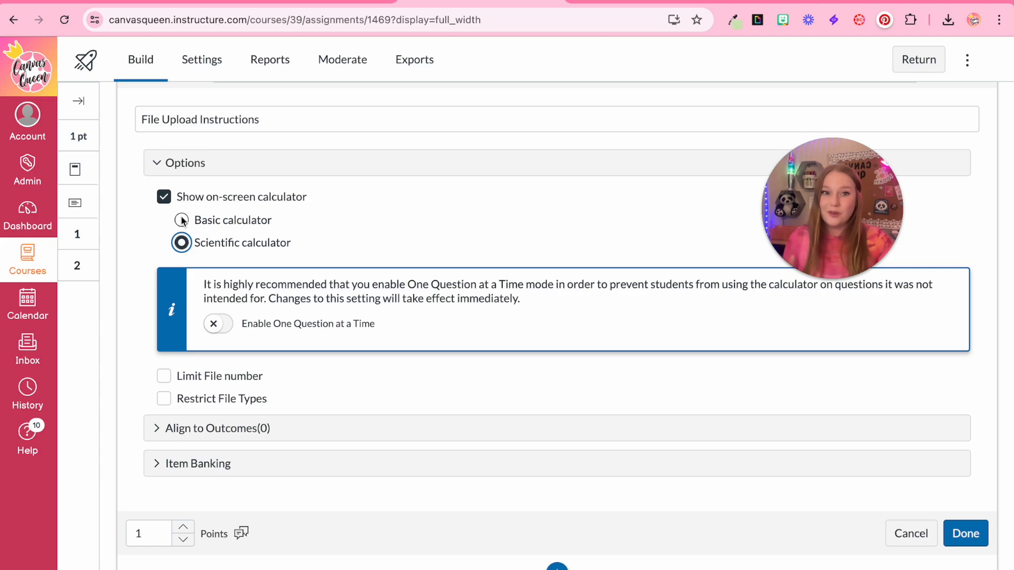
Step: Limit the number of files for the file upload question to 3
click(165, 379)
click(206, 403)
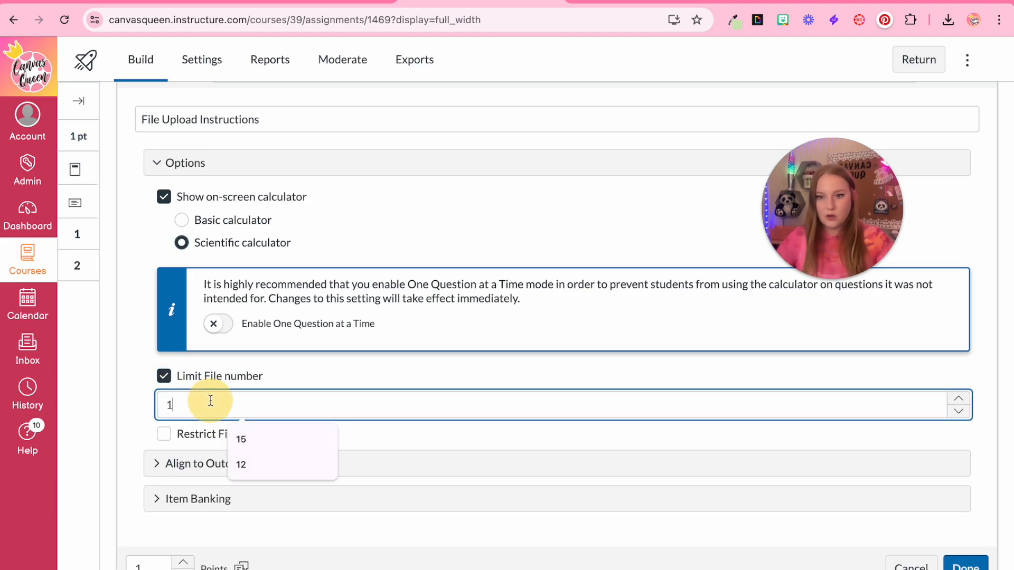
key(BackSpace)
text(3)
click(494, 435)
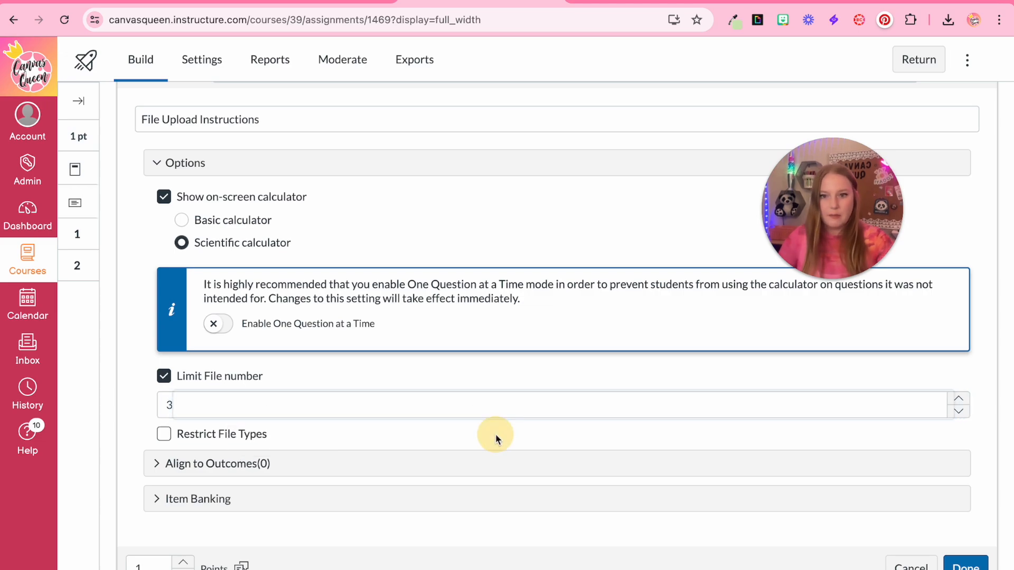
Step: Try restricting the upload's file types to PDF, clear the entry and turn the restriction off
click(269, 472)
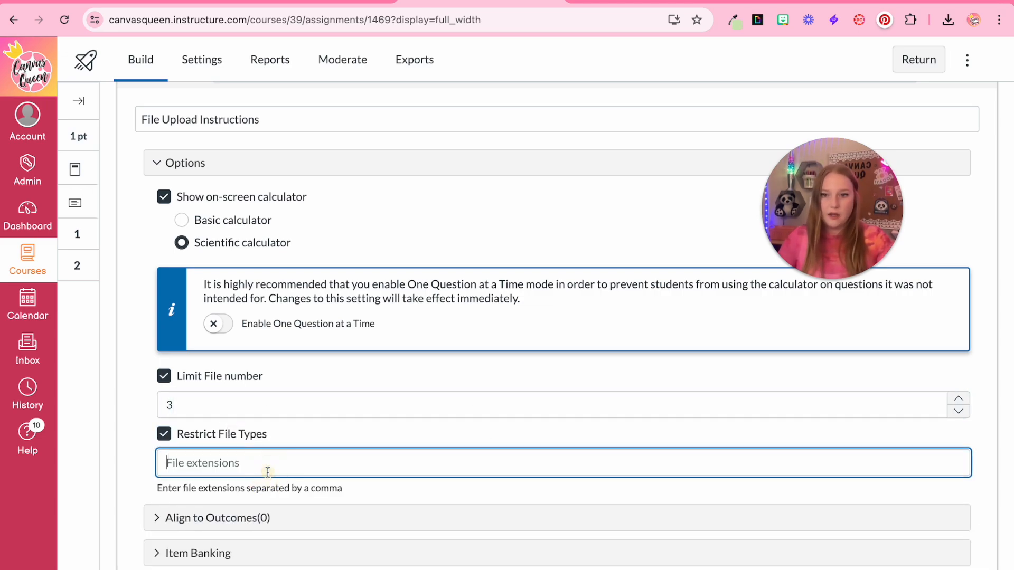
text(PDF)
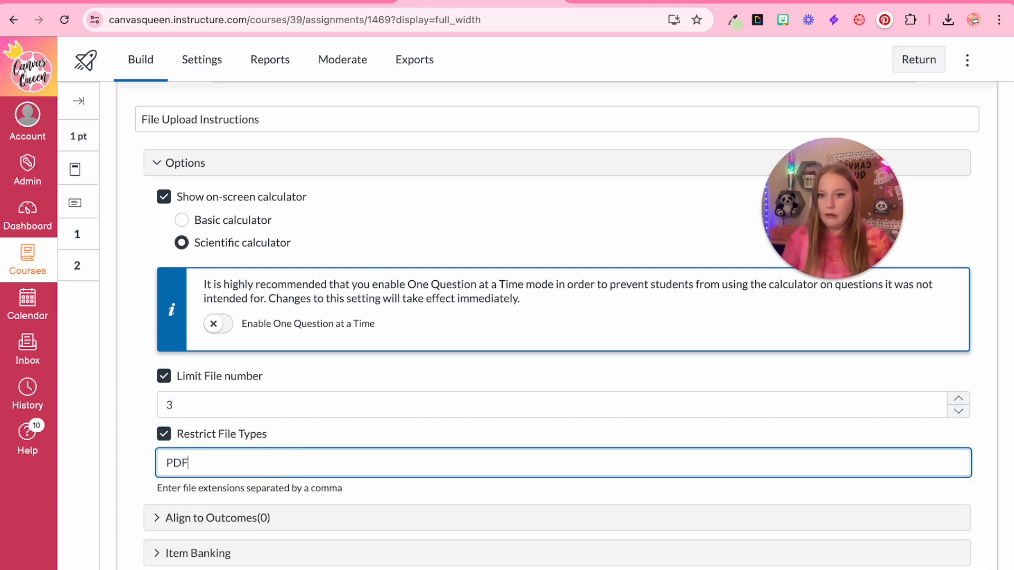
key(BackSpace)
key(BackSpace)
key(BackSpace)
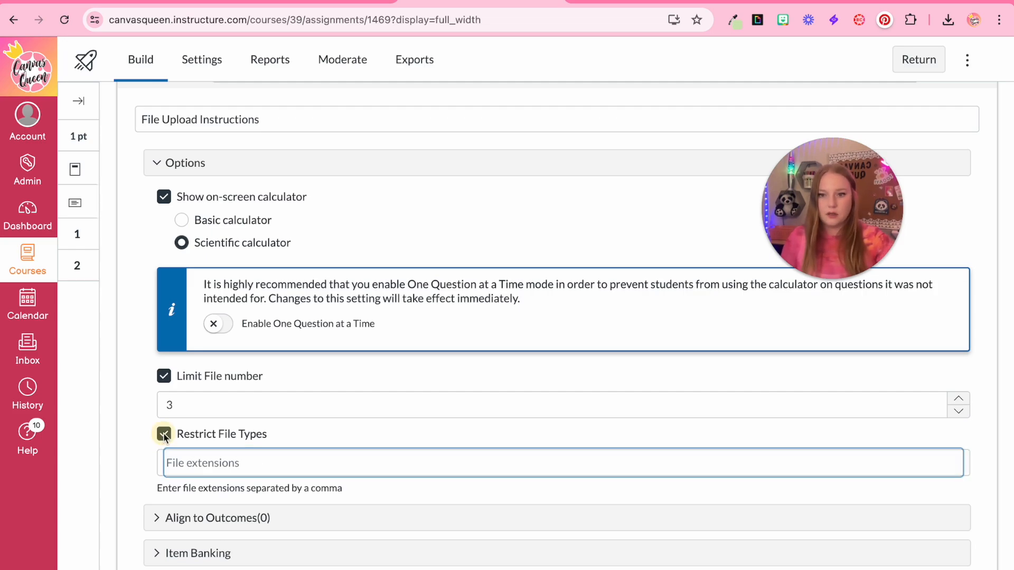
click(164, 434)
Step: Add the file upload question to the existing item bank Test Bank and finish editing the question
click(153, 497)
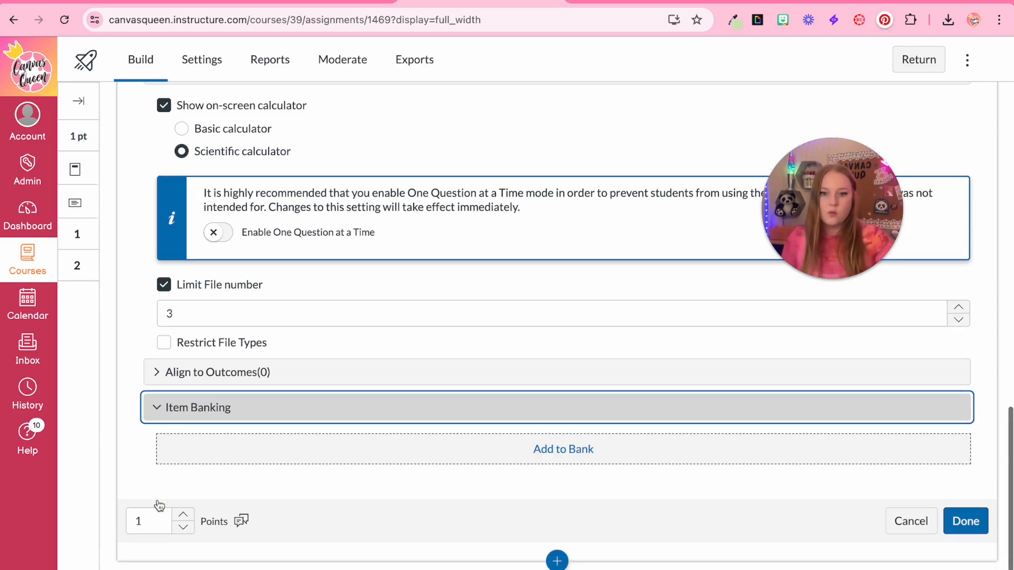
click(555, 449)
click(460, 344)
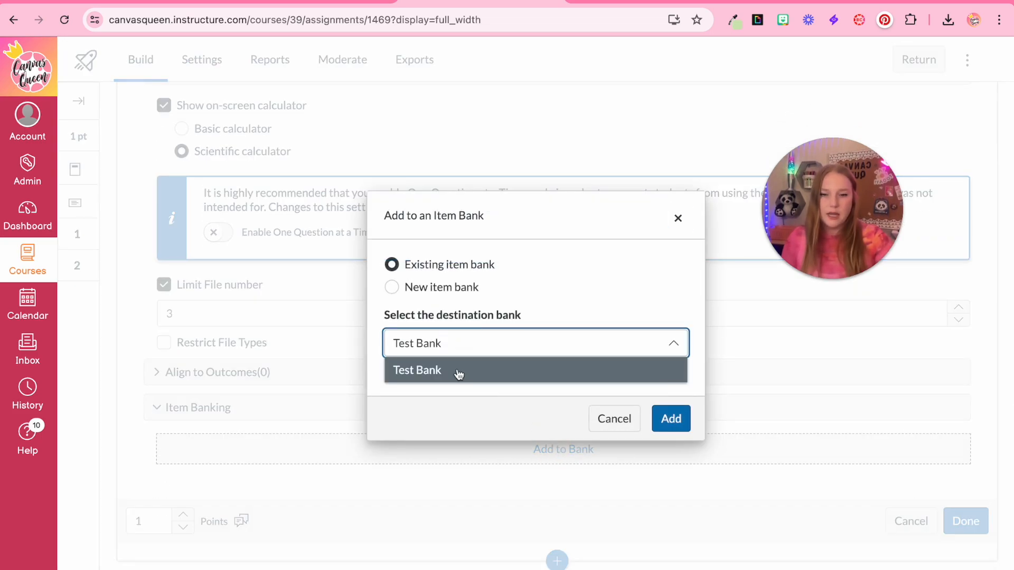
click(458, 368)
click(680, 419)
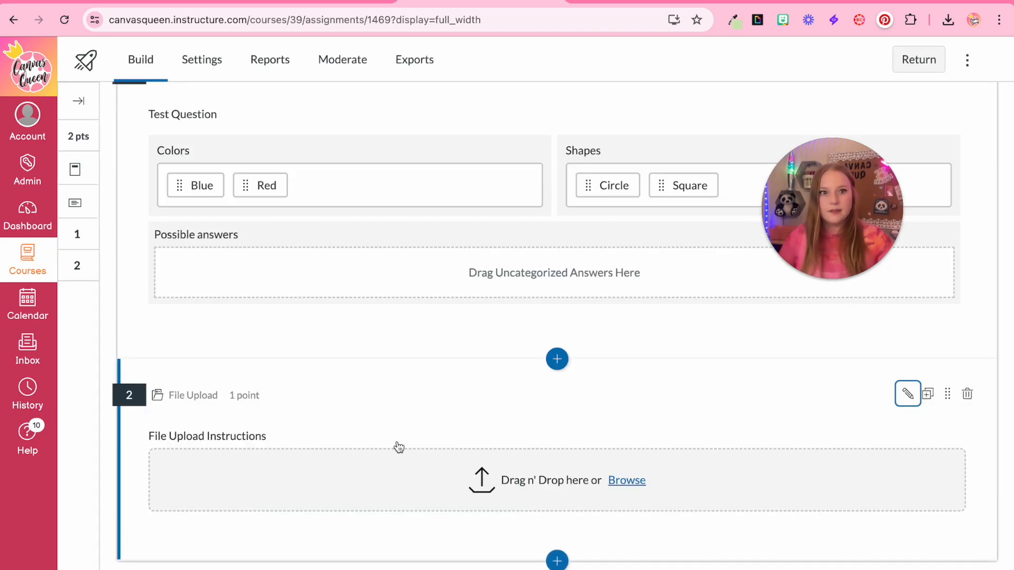
Step: Insert a Formula question after question 2 with the stem "What is 5 plus `x` ?", enclosing the variable x in backticks
click(553, 556)
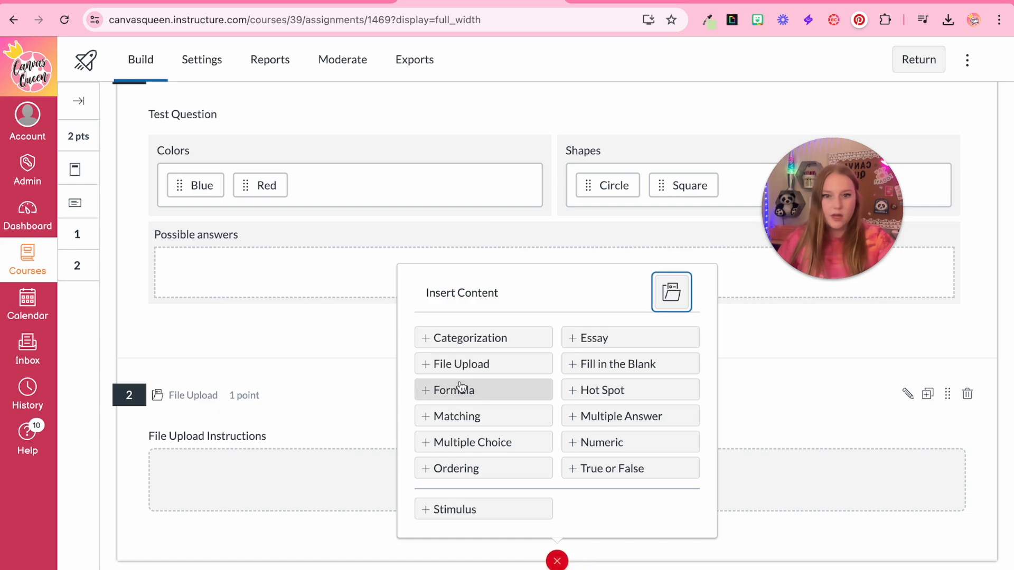
click(463, 390)
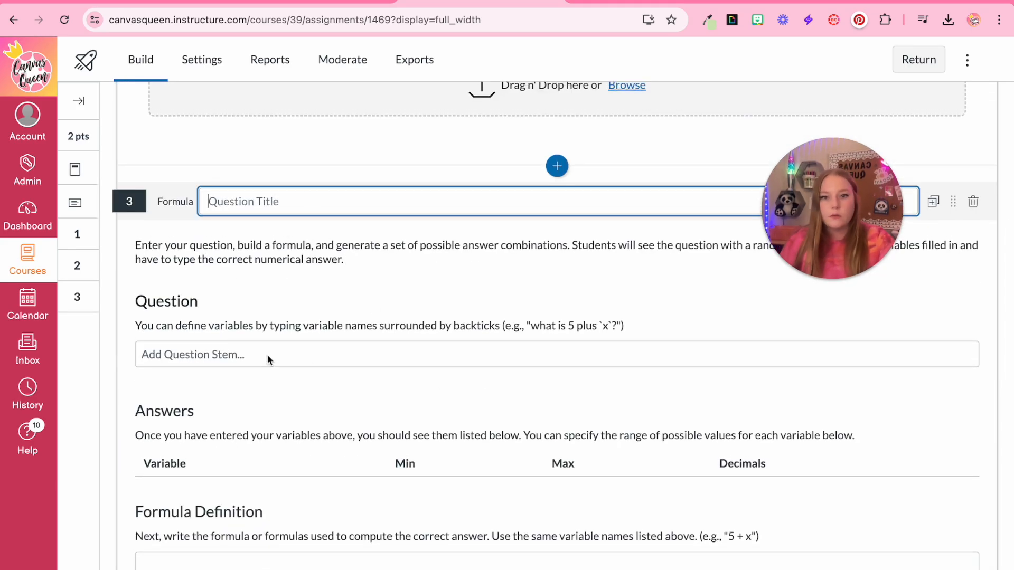
click(269, 353)
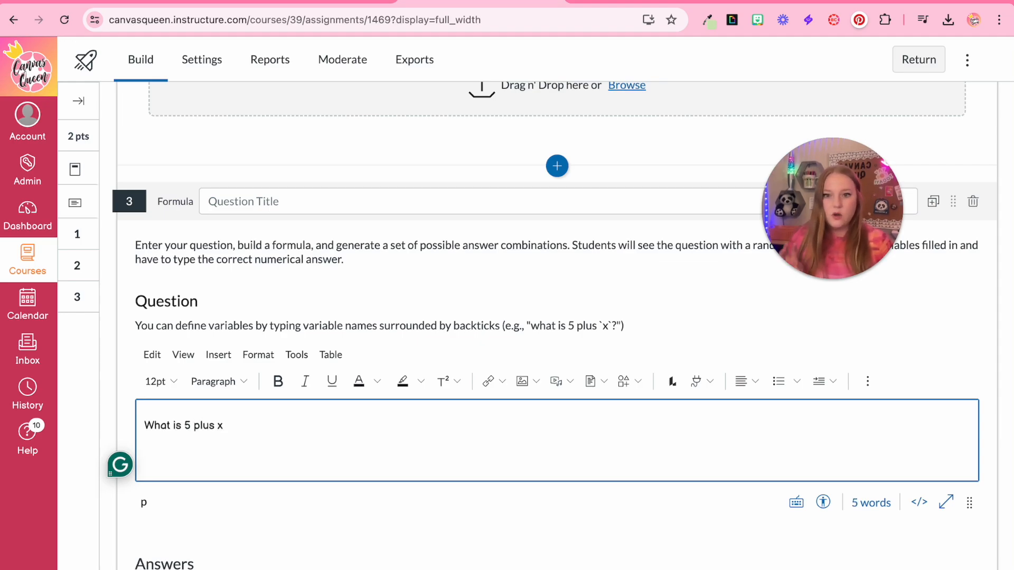
scroll(629, 421, down, 1)
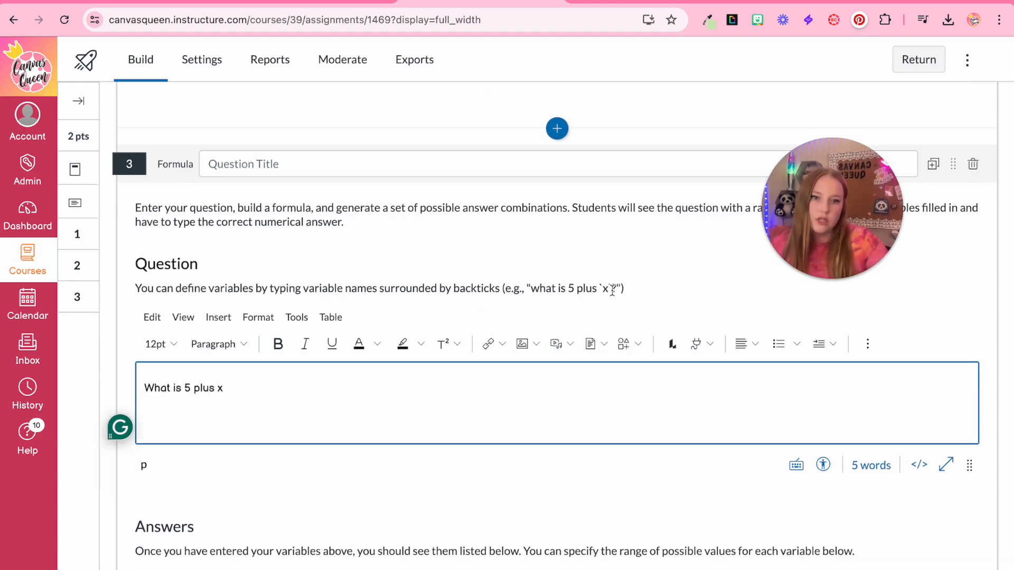
scroll(614, 290, up, 5)
click(594, 285)
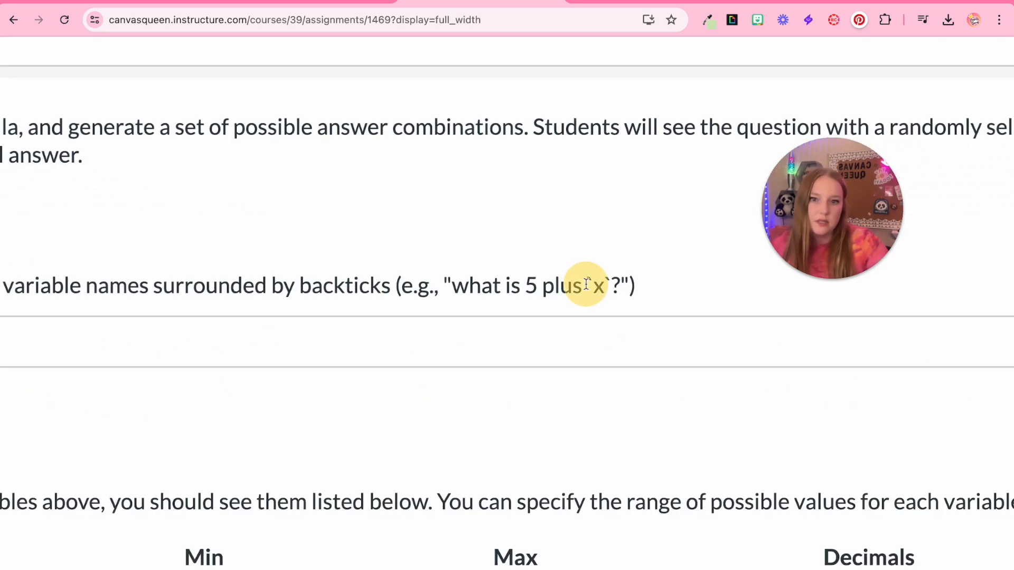
scroll(701, 307, down, 5)
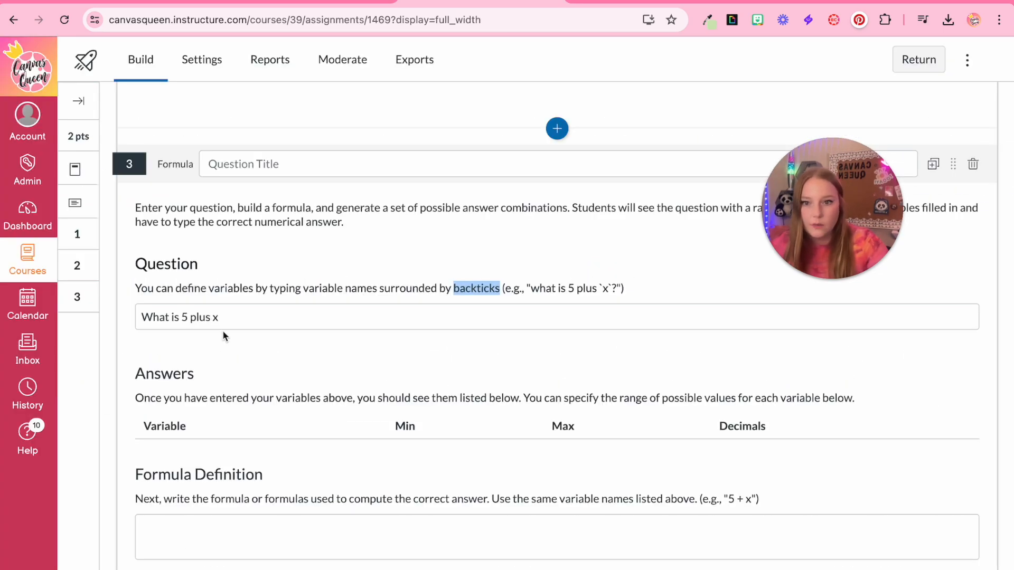
click(223, 330)
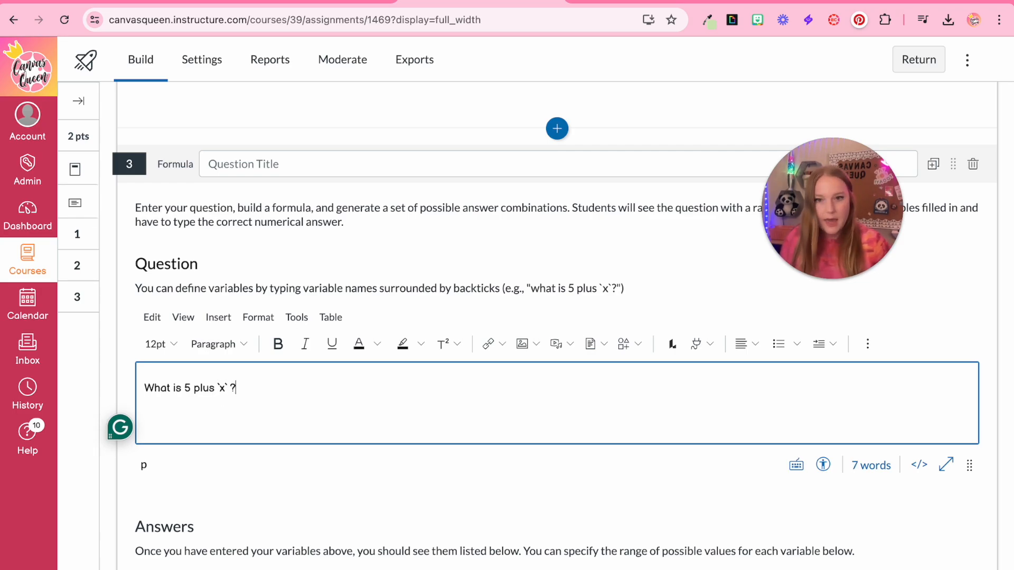
Step: Review the value range for variable x and enter 5+x as the formula definition
scroll(383, 439, down, 4)
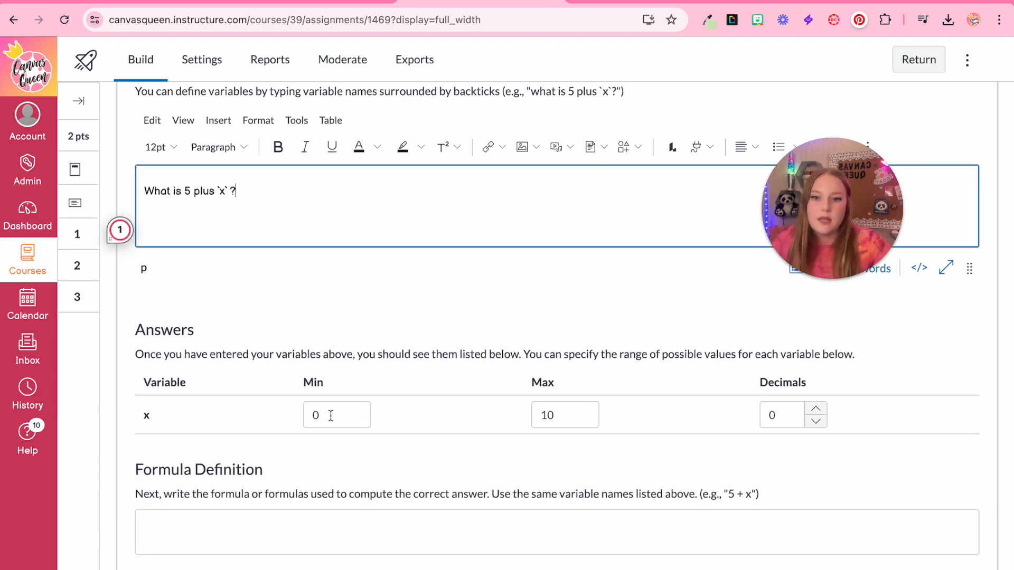
click(376, 419)
click(357, 256)
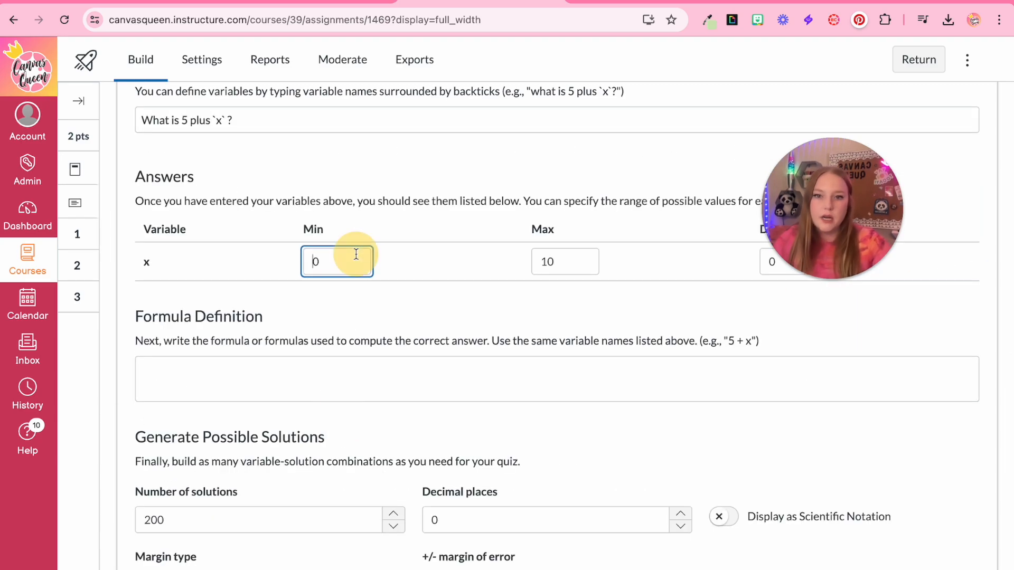
click(566, 259)
scroll(566, 263, up, 1)
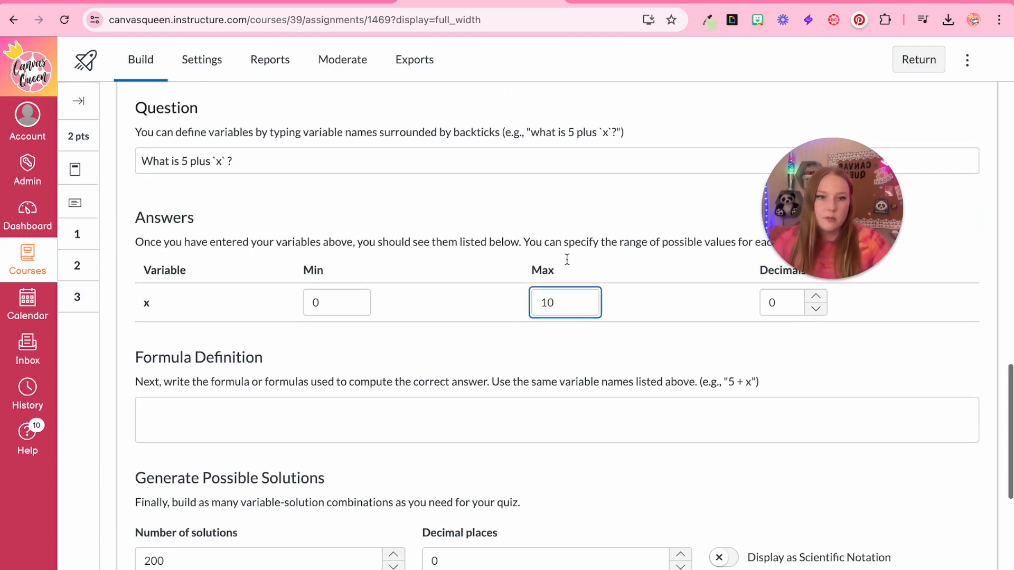
scroll(739, 381, up, 1)
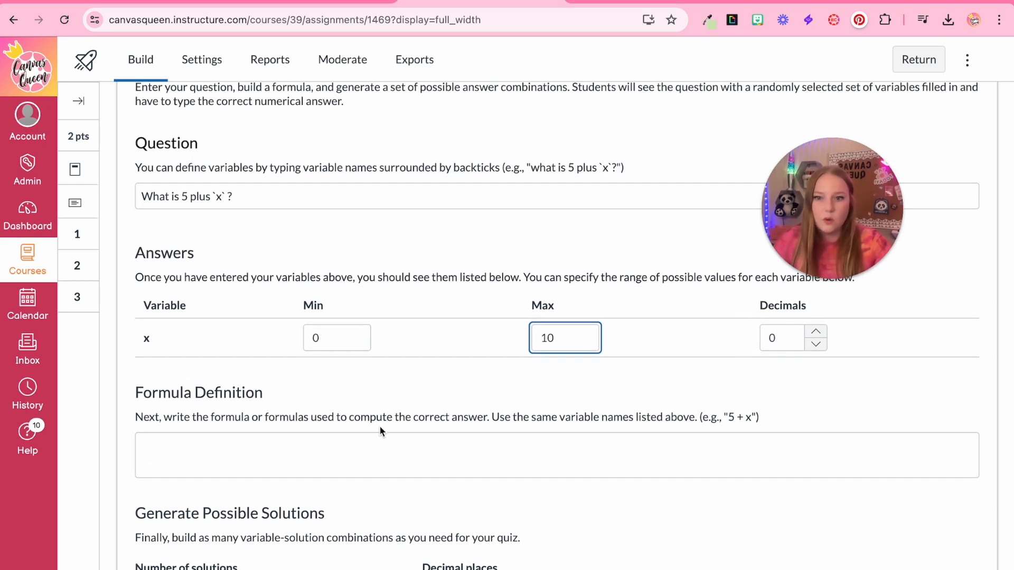
click(322, 453)
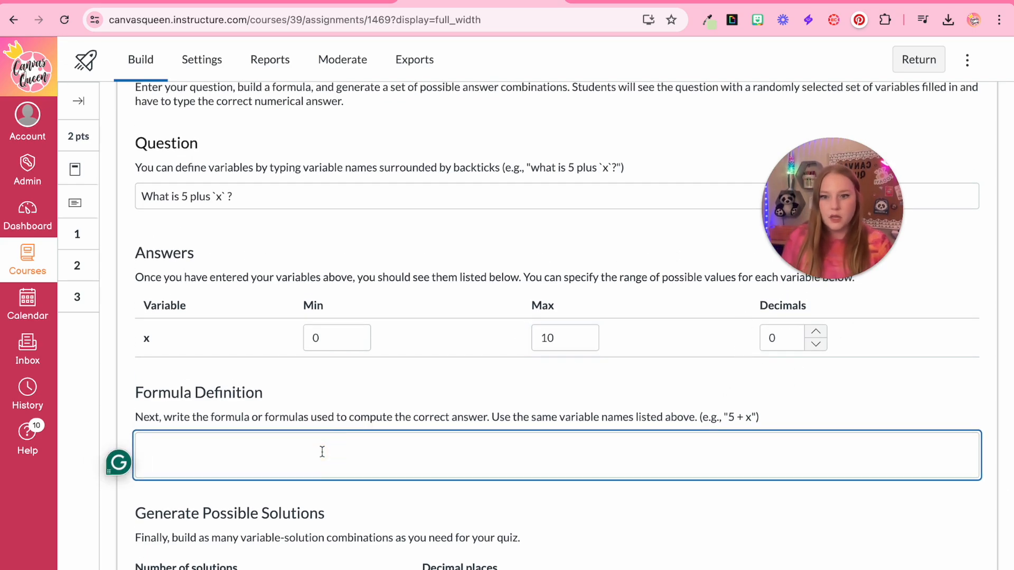
text(5+x)
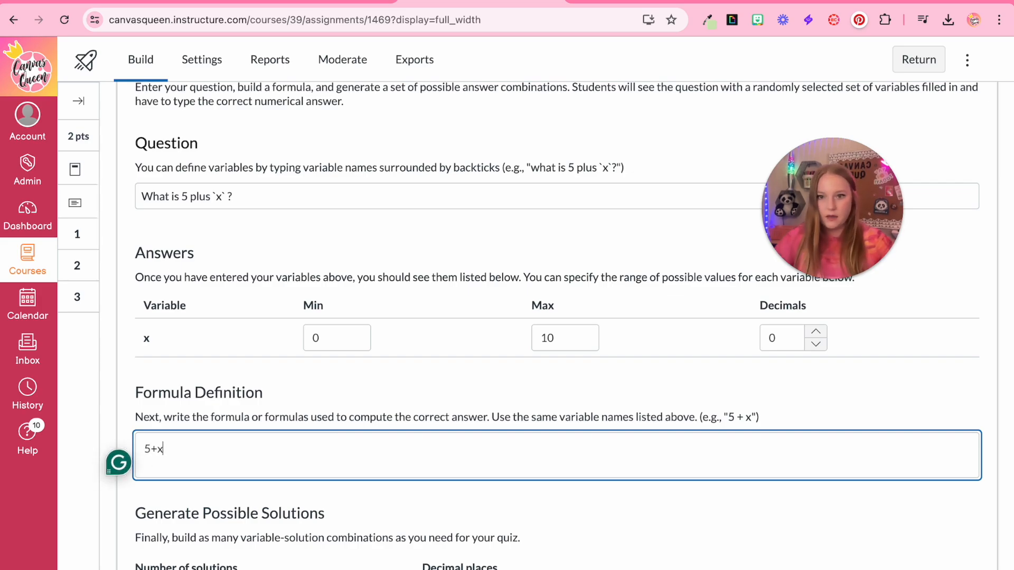
Step: Generate the possible solutions for the formula question and save the question
scroll(169, 351, down, 5)
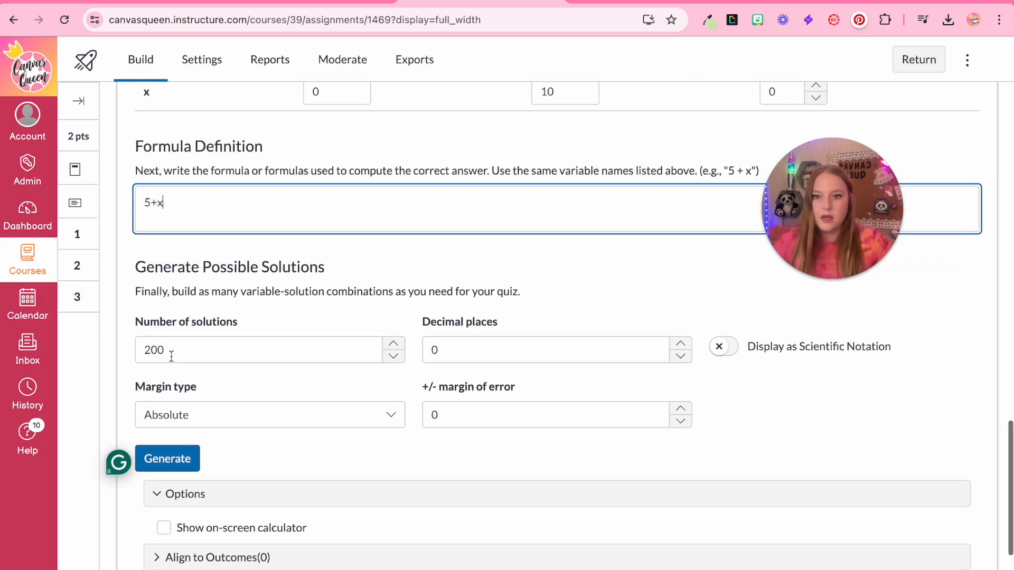
scroll(278, 418, down, 1)
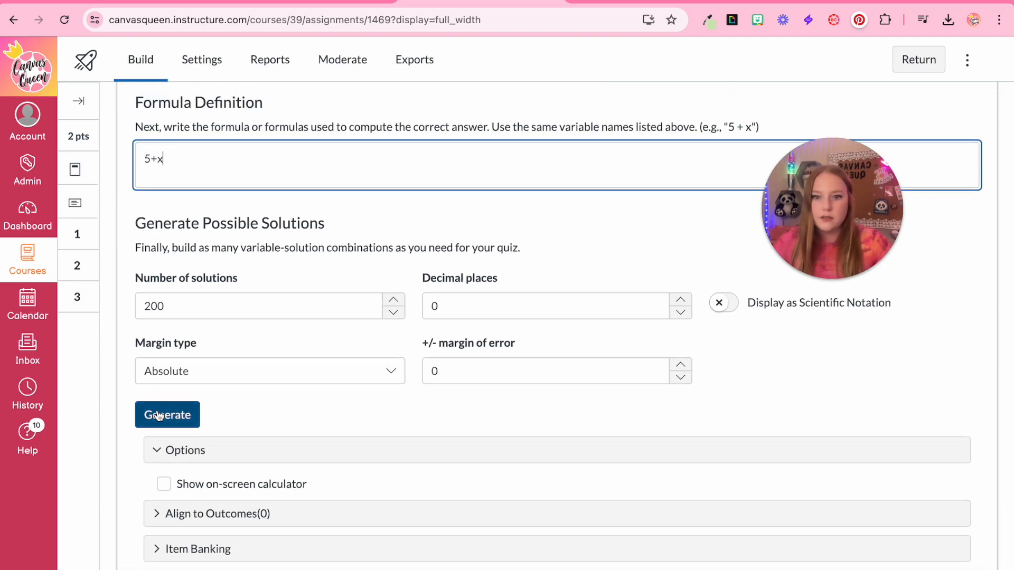
click(159, 416)
scroll(160, 415, down, 4)
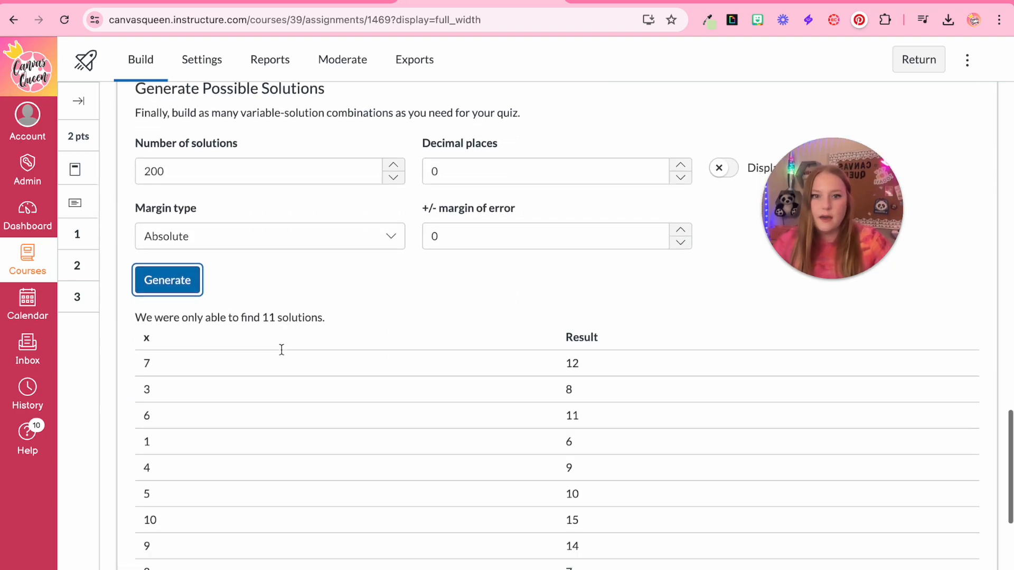
scroll(371, 478, down, 5)
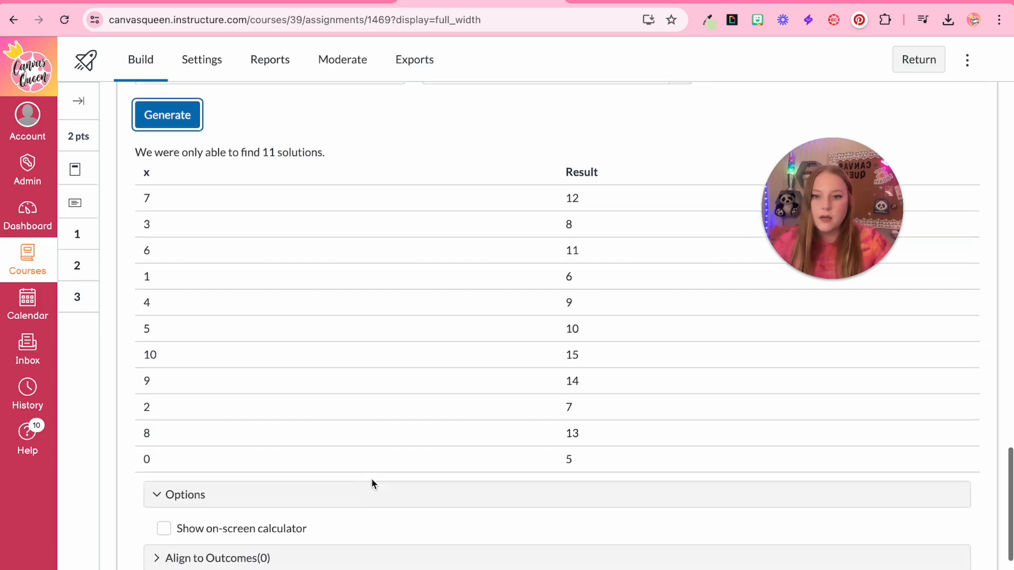
click(962, 534)
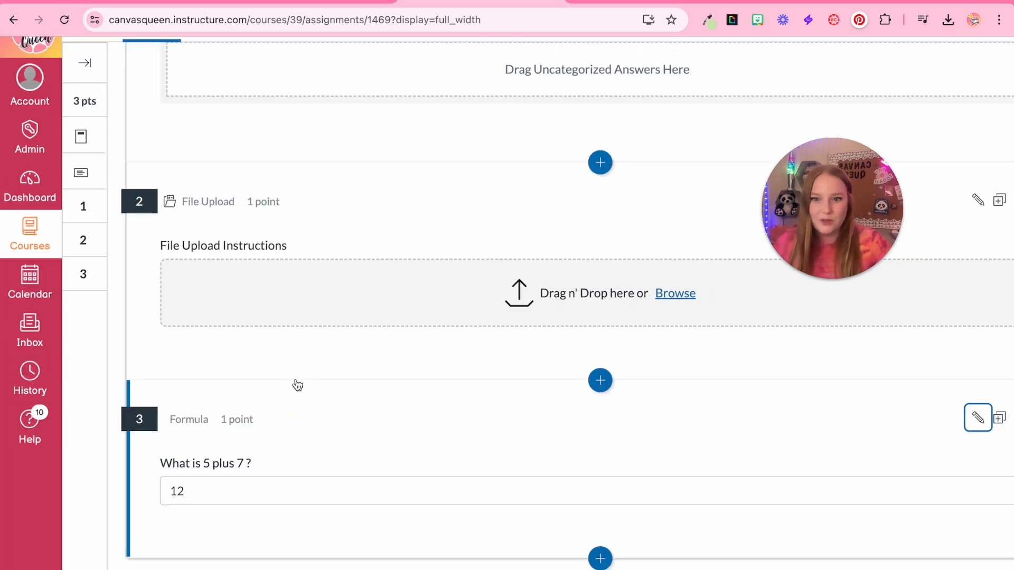
Step: Reopen the formula question, add it to the existing item bank Test Bank and finish editing
click(907, 430)
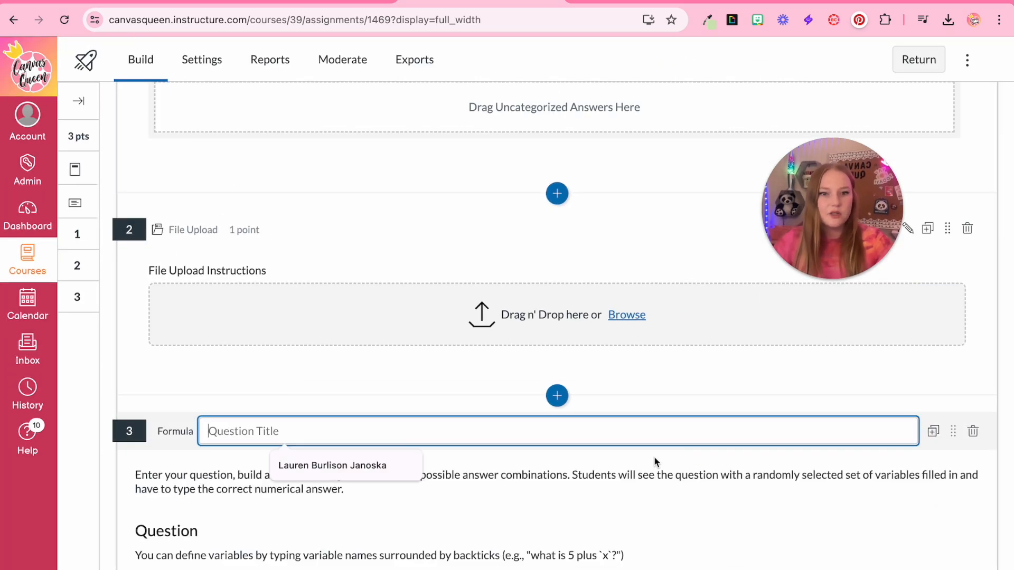
scroll(654, 456, down, 10)
scroll(642, 467, down, 8)
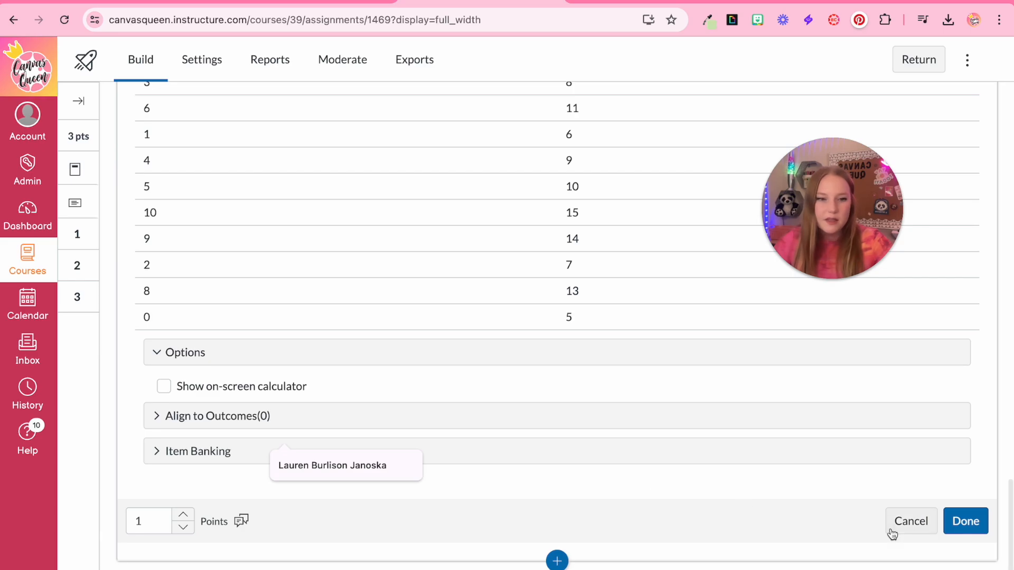
click(517, 451)
click(545, 493)
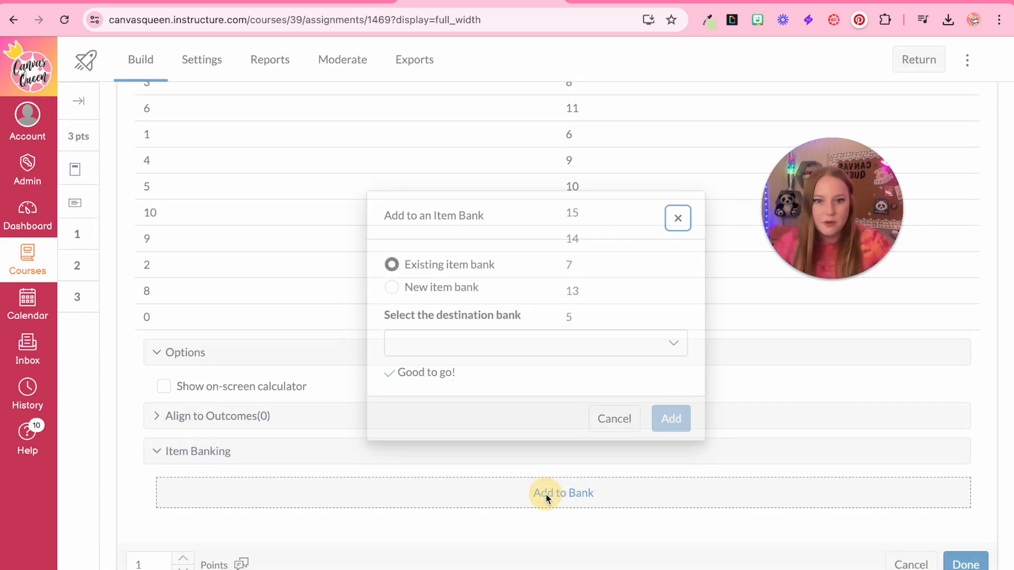
click(428, 342)
click(419, 370)
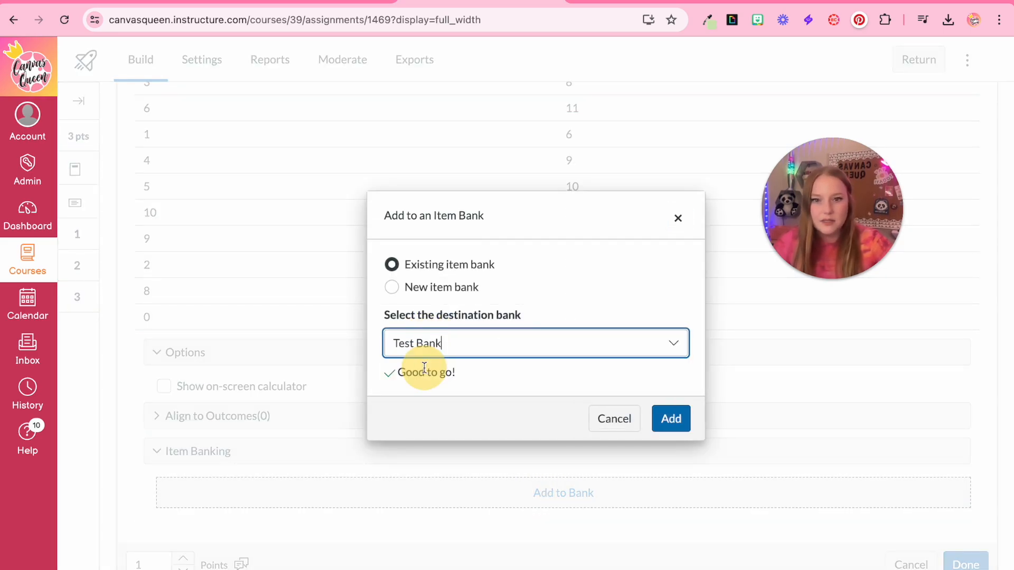
click(669, 419)
scroll(597, 461, down, 1)
Step: Insert a Matching question after question 3 with the stem "Matching Questions"
click(557, 558)
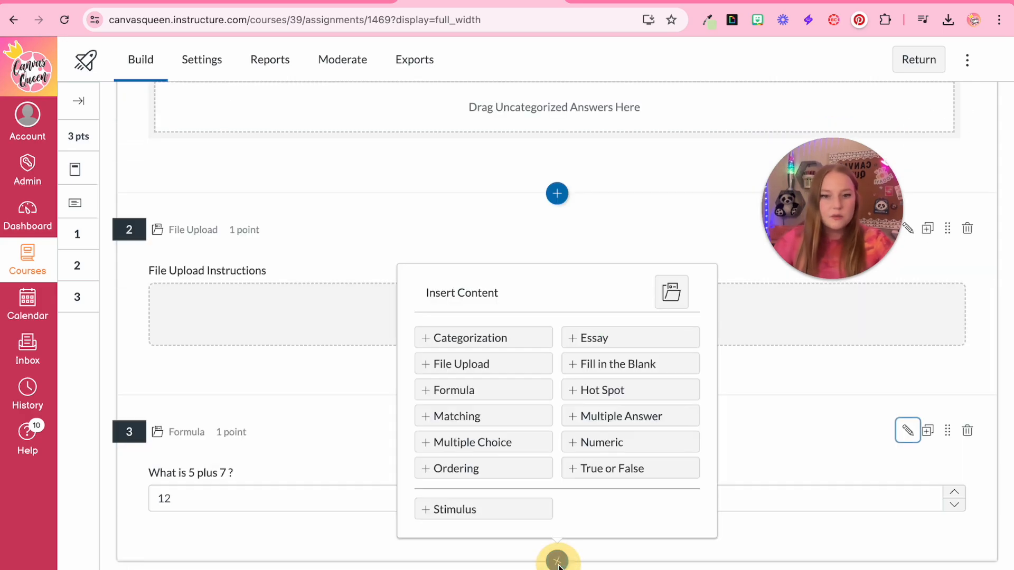
click(530, 424)
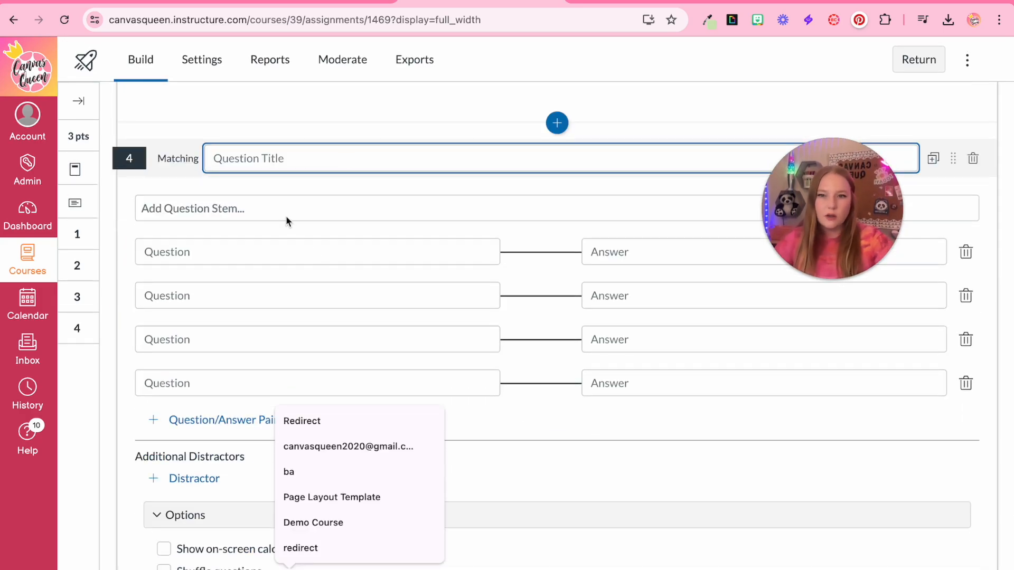
click(287, 216)
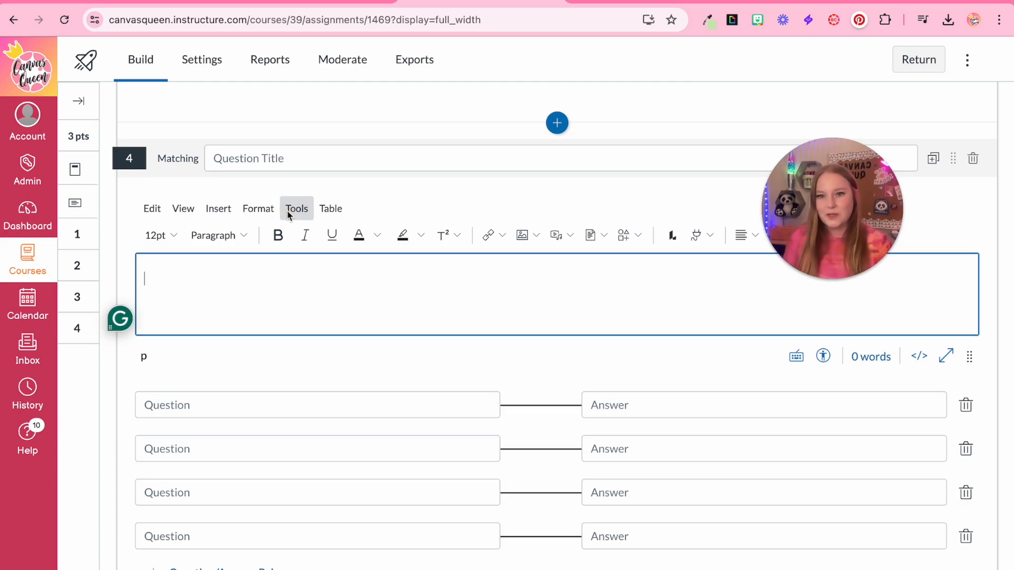
text(Matching Questions)
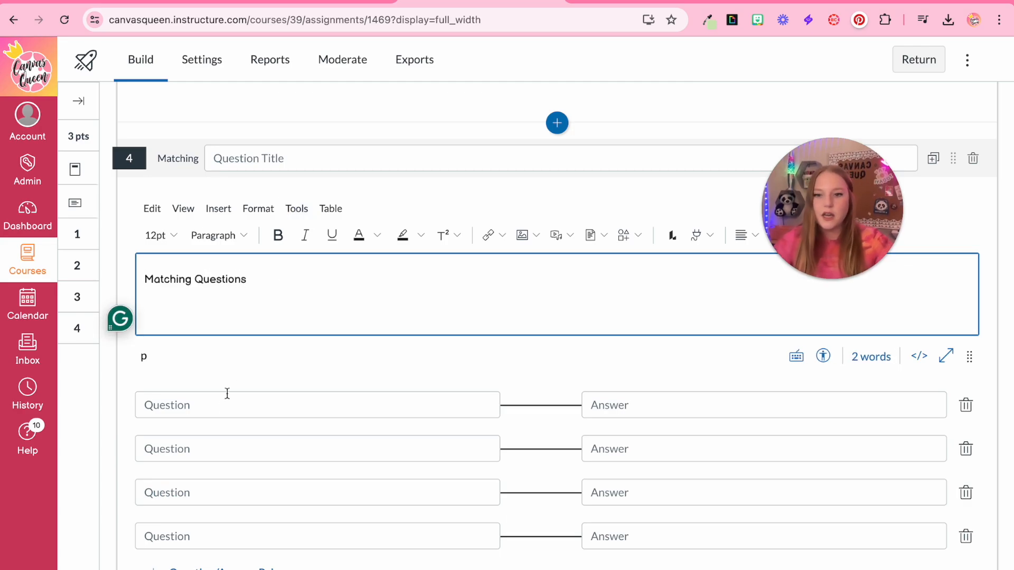
Step: Fill the first two matching pairs with A to A and B to B, and delete the two unused pairs
click(226, 399)
click(210, 256)
text(A)
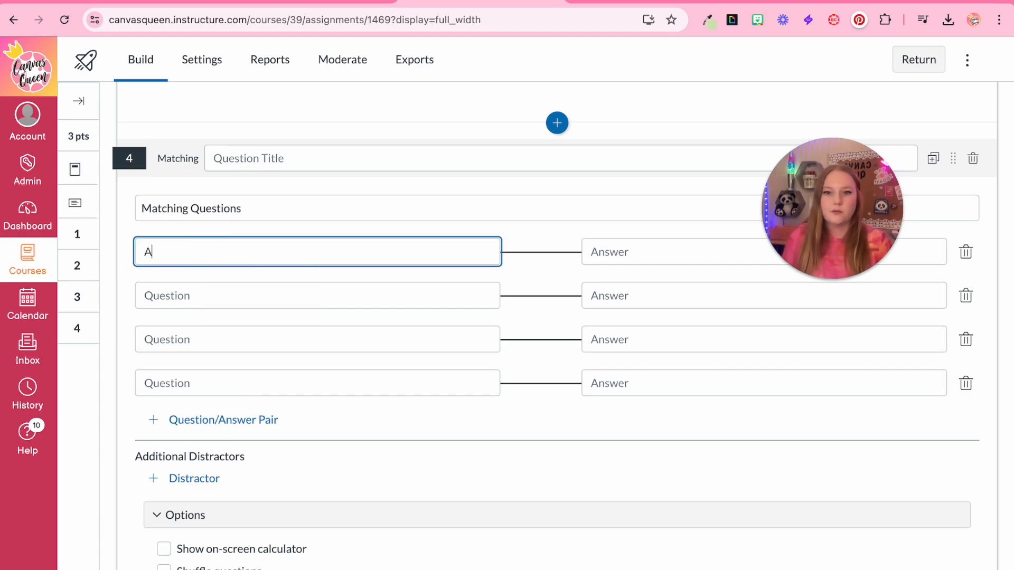
key(Tab)
text(A)
key(Tab)
key(Tab)
text(B)
key(Tab)
text(B)
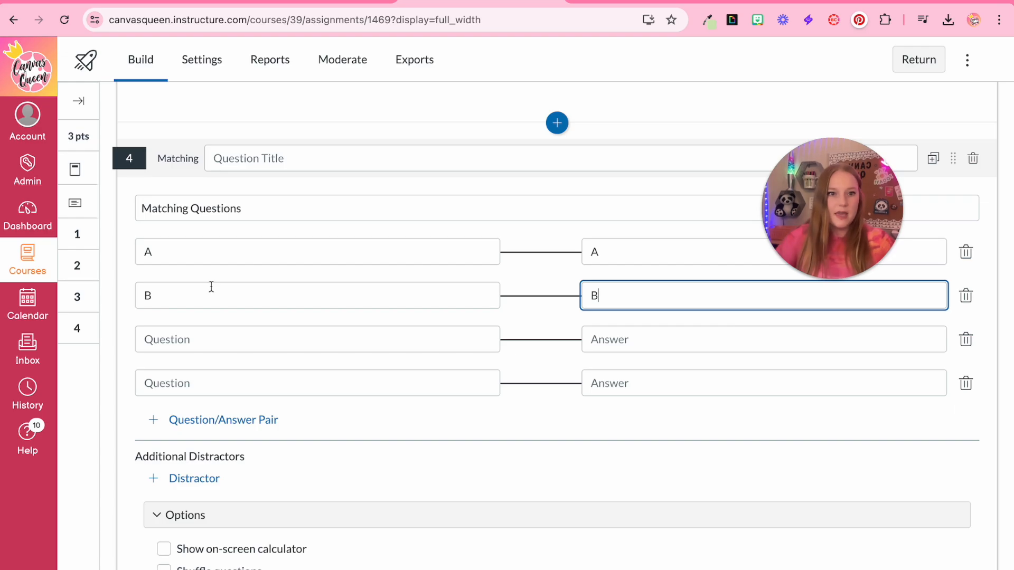
click(967, 340)
Step: Save the matching question, reopen it to add it to the item bank and finish editing
scroll(404, 405, down, 4)
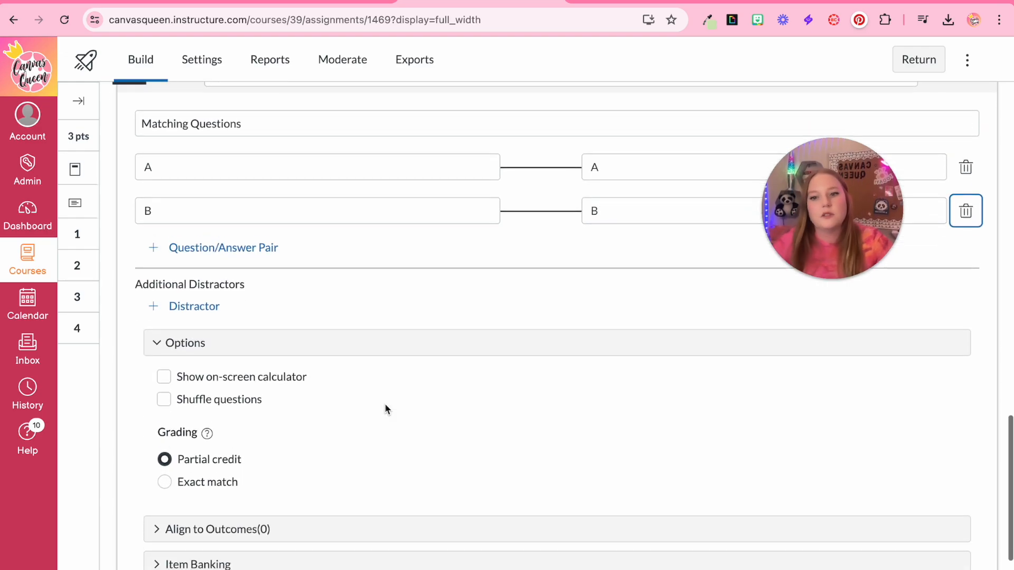
click(979, 525)
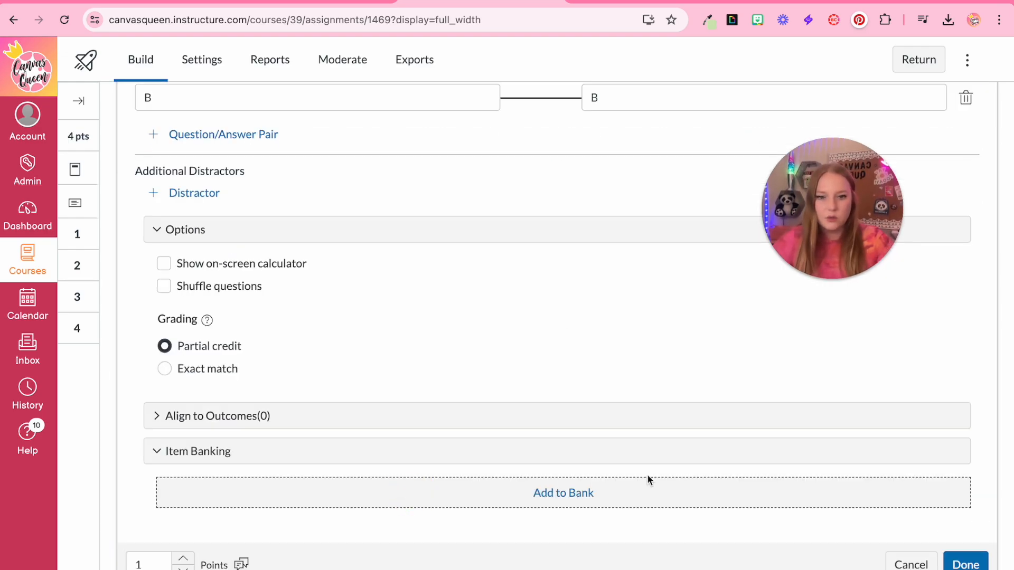
click(648, 480)
click(670, 416)
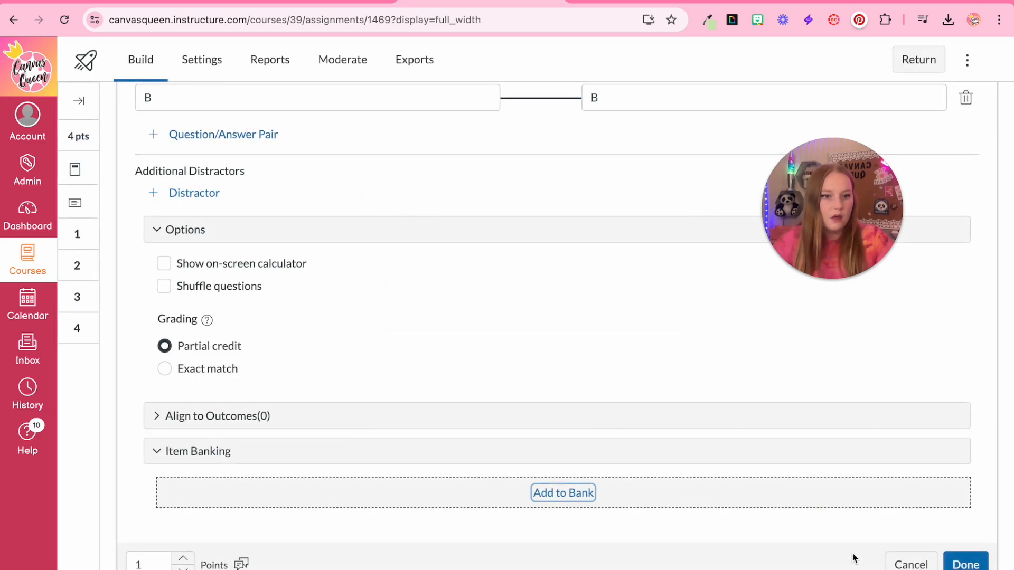
click(965, 564)
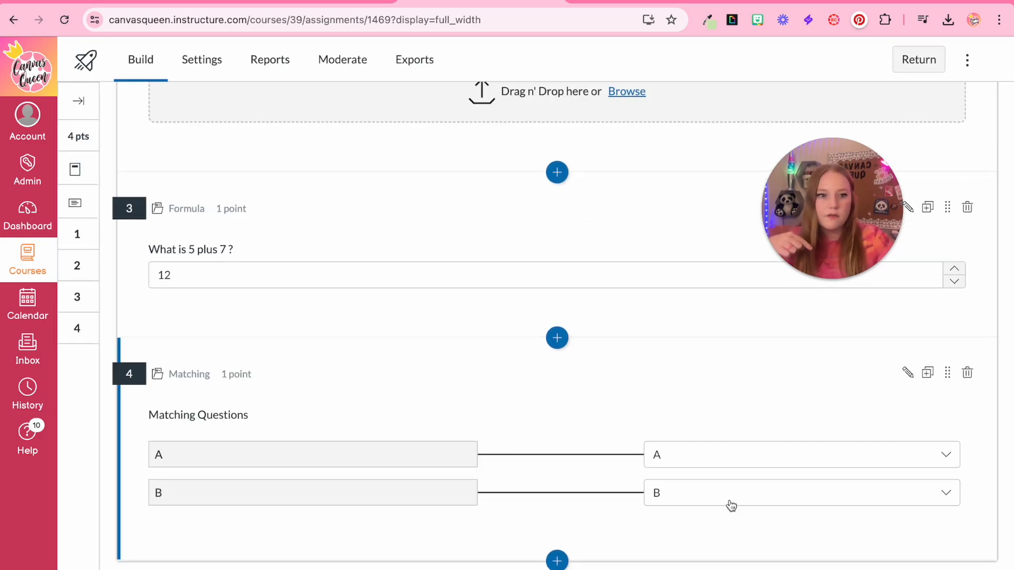
Step: Reopen the matching question, set it to 2 points with Partial credit grading, and finish editing
click(908, 373)
scroll(669, 423, down, 8)
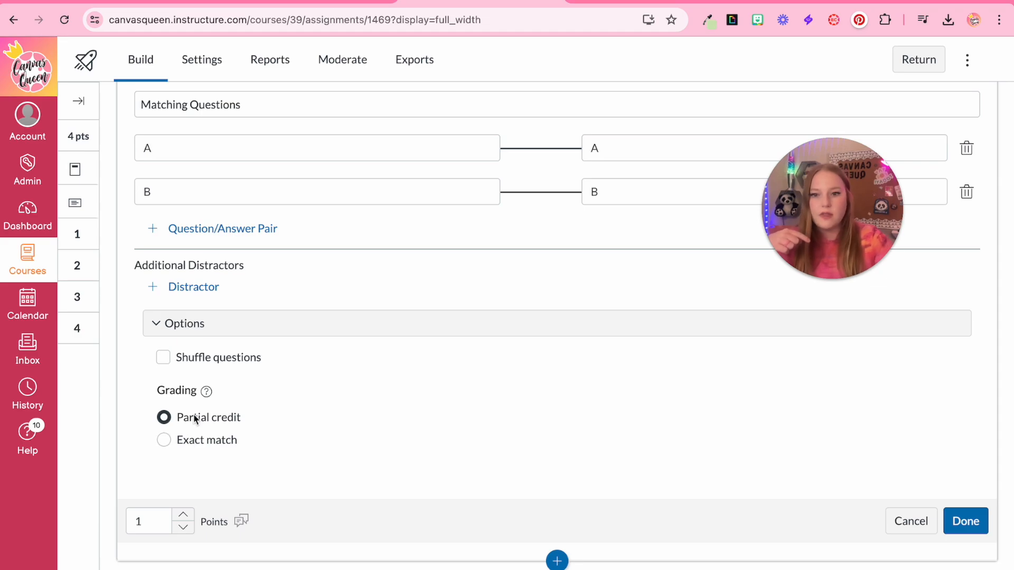
click(182, 511)
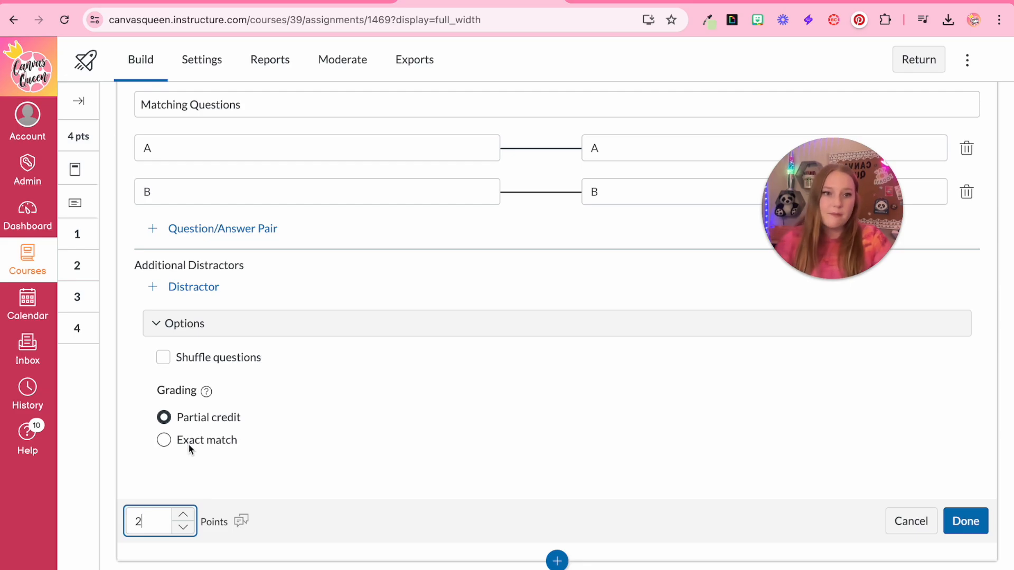
click(164, 440)
click(165, 418)
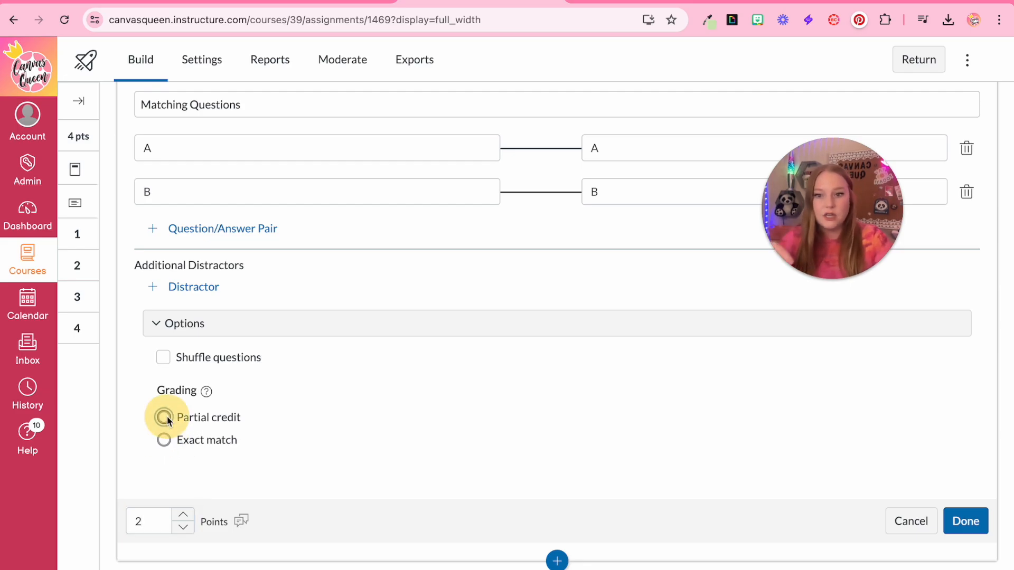
click(956, 522)
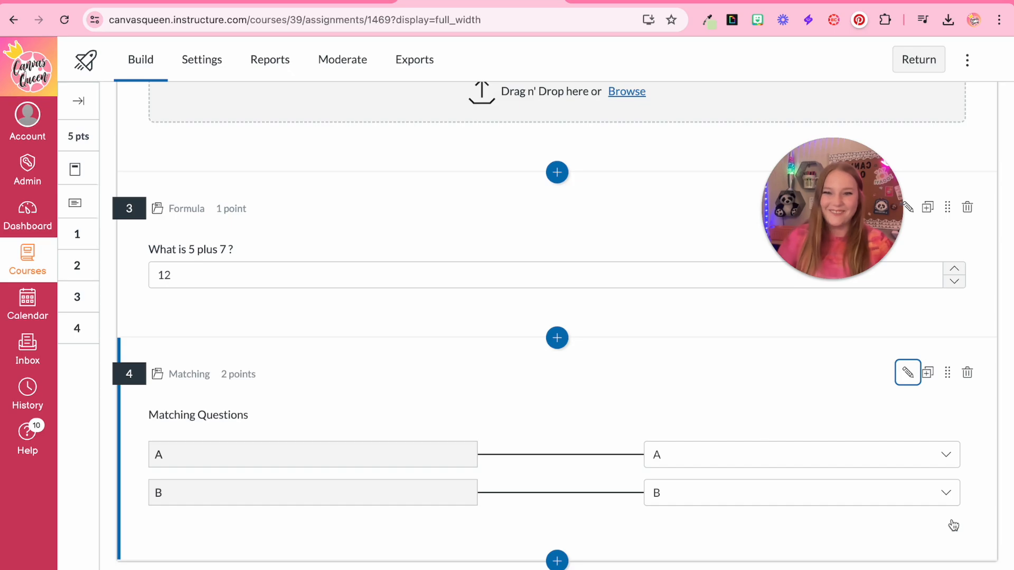
Step: Insert a Multiple Choice question after question 4 with the stem "Question"
click(558, 559)
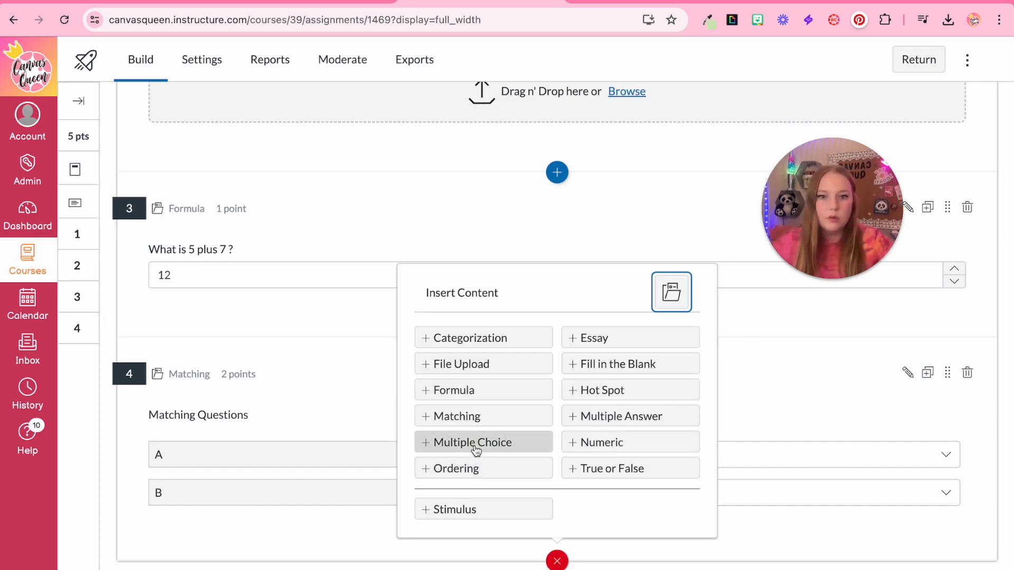
click(475, 449)
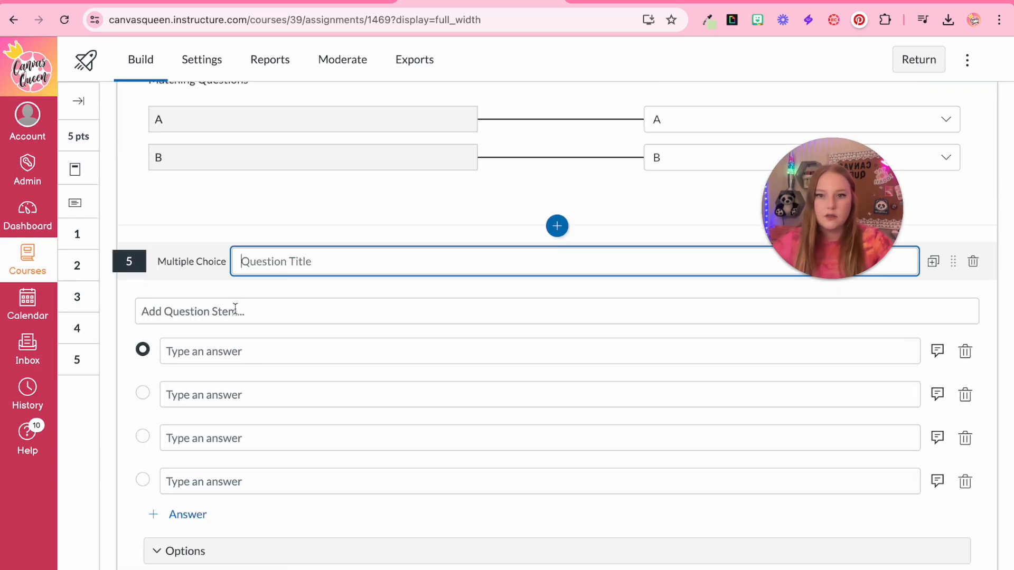
click(235, 311)
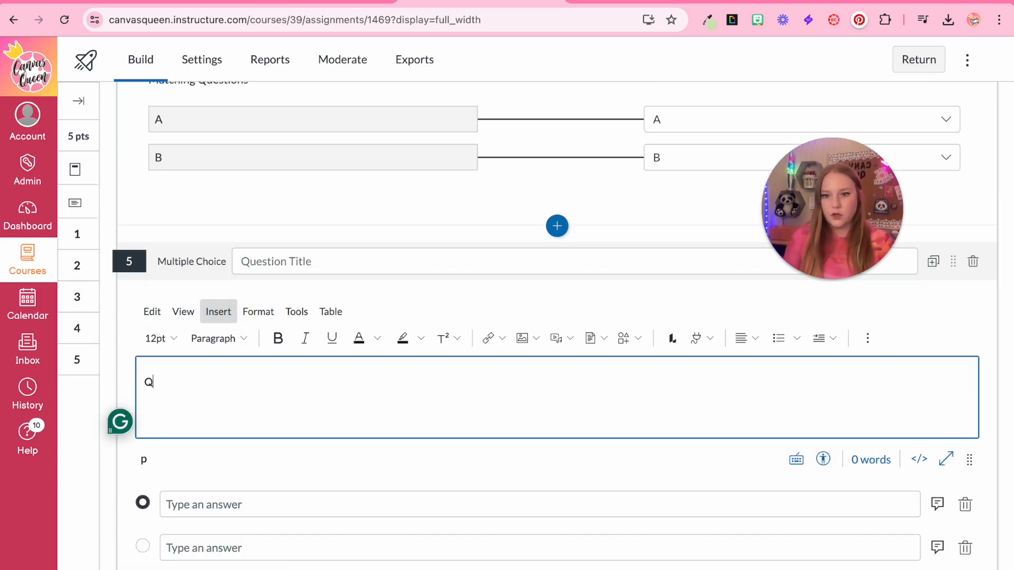
text(Question)
Step: Fill the four choices of the multiple-choice question with Answer 1, Answer 2, Answer 3 and Answer 4
click(202, 508)
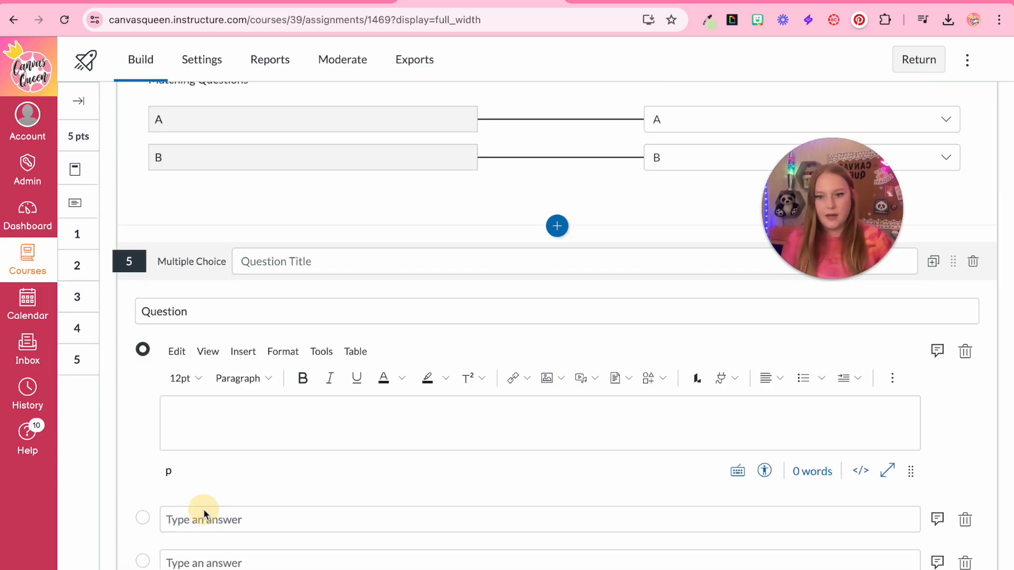
text(Answer 1)
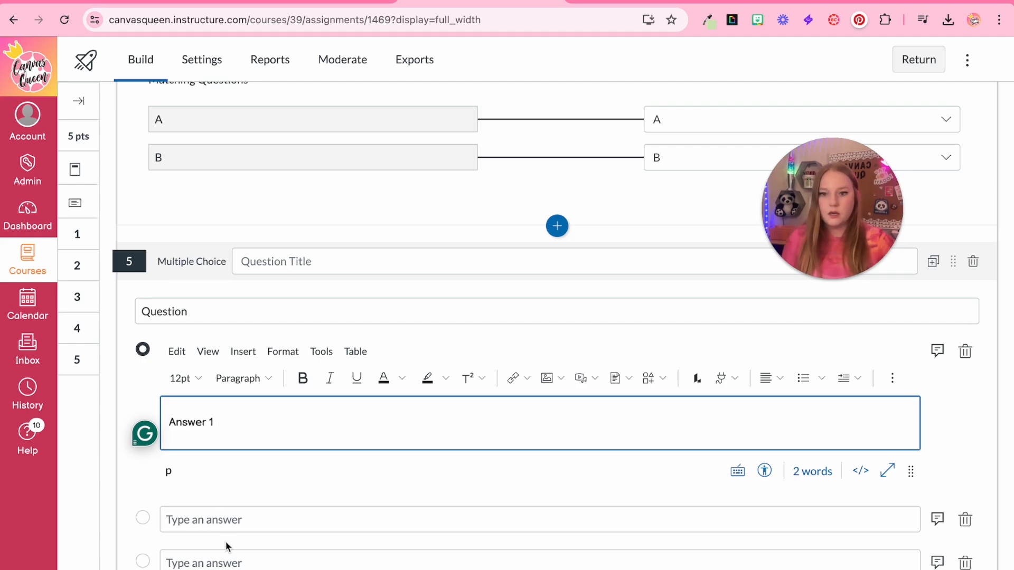
click(223, 520)
text(Answer 2)
click(232, 562)
text(Answer 3)
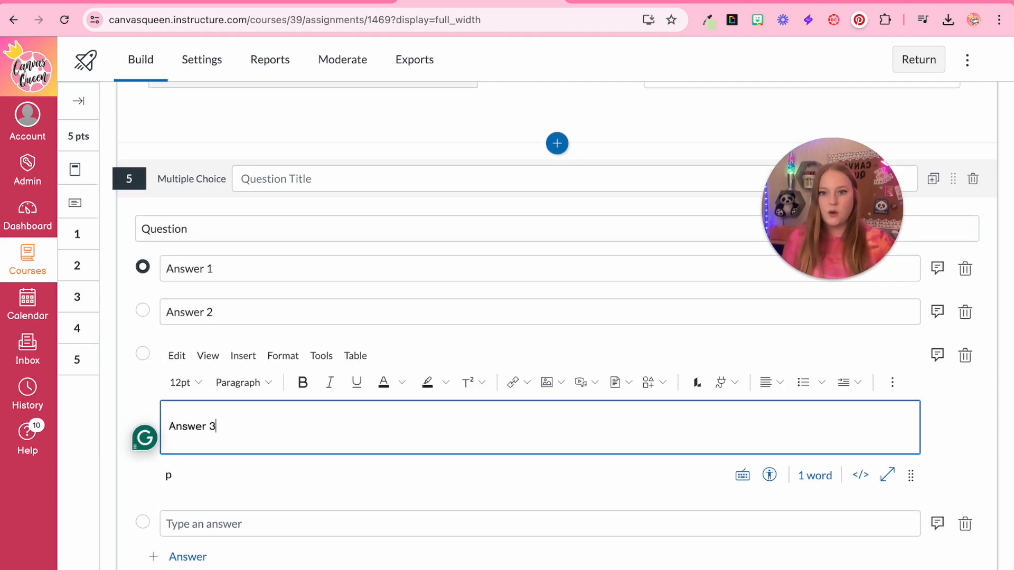
click(226, 461)
text(Answer 4)
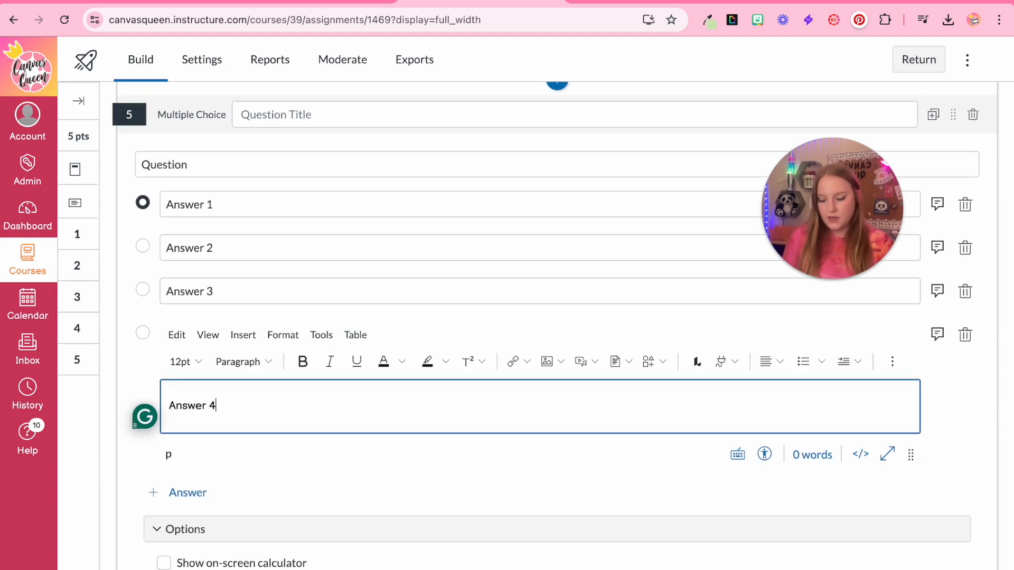
click(326, 448)
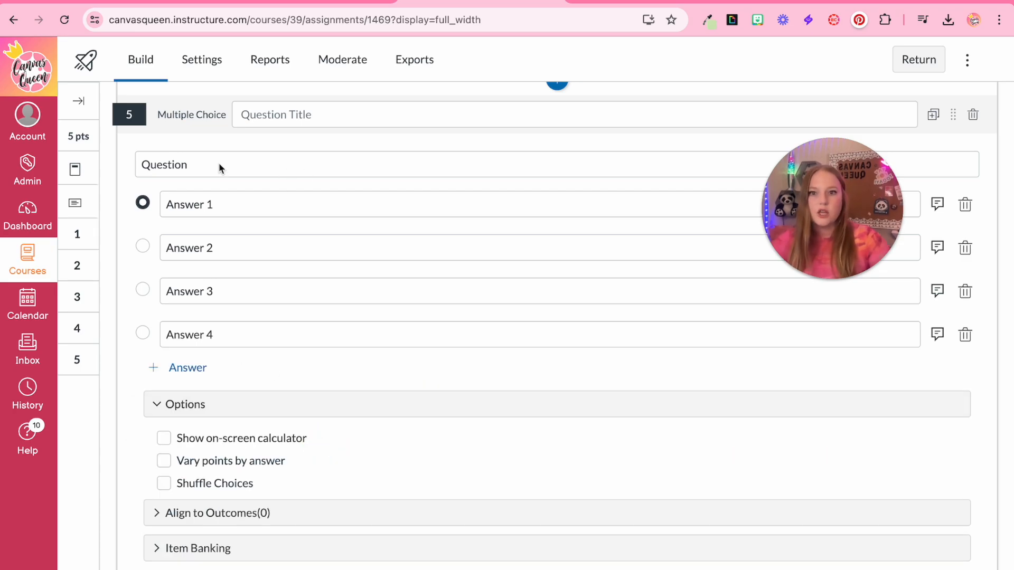
Step: Add the multiple-choice question to the existing item bank Test Bank and finish editing
scroll(237, 349, up, 2)
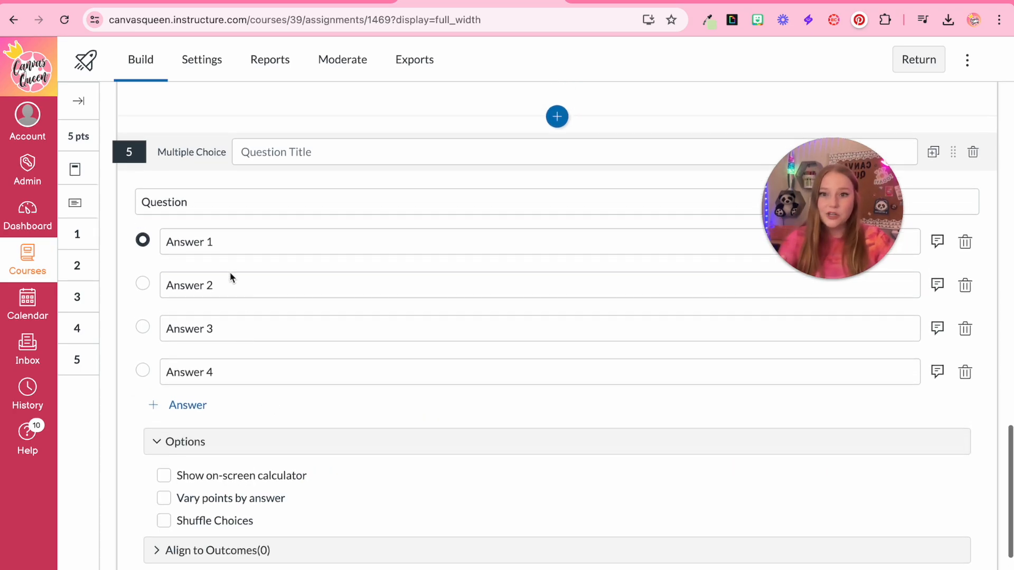
click(223, 244)
scroll(249, 432, down, 1)
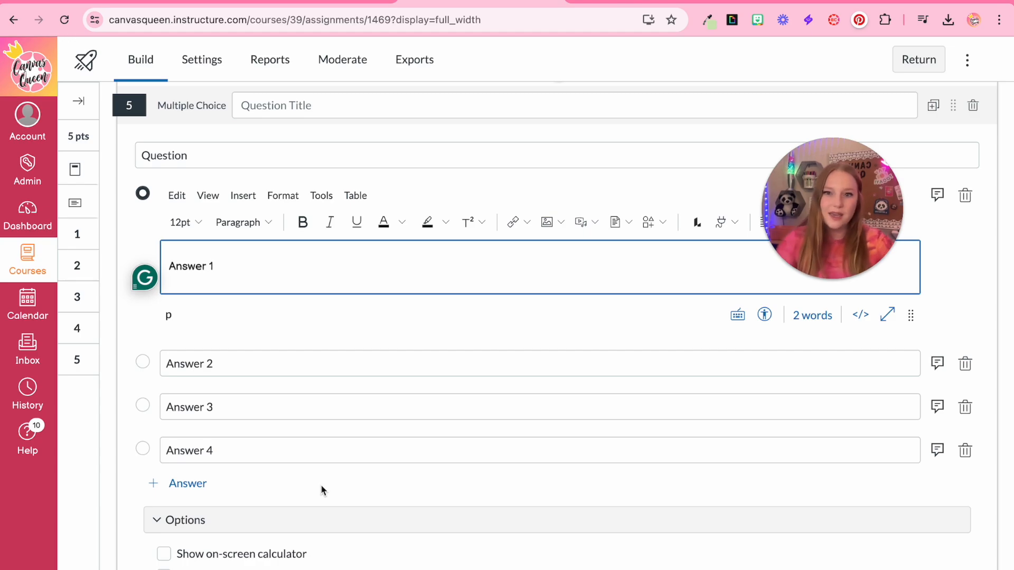
scroll(271, 446, down, 2)
scroll(271, 446, down, 2)
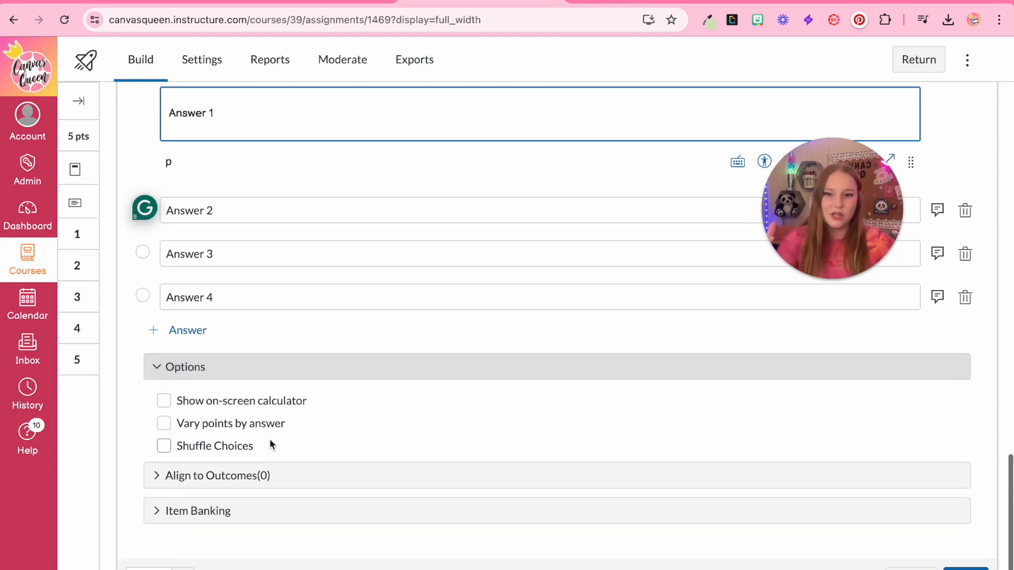
click(159, 511)
click(582, 448)
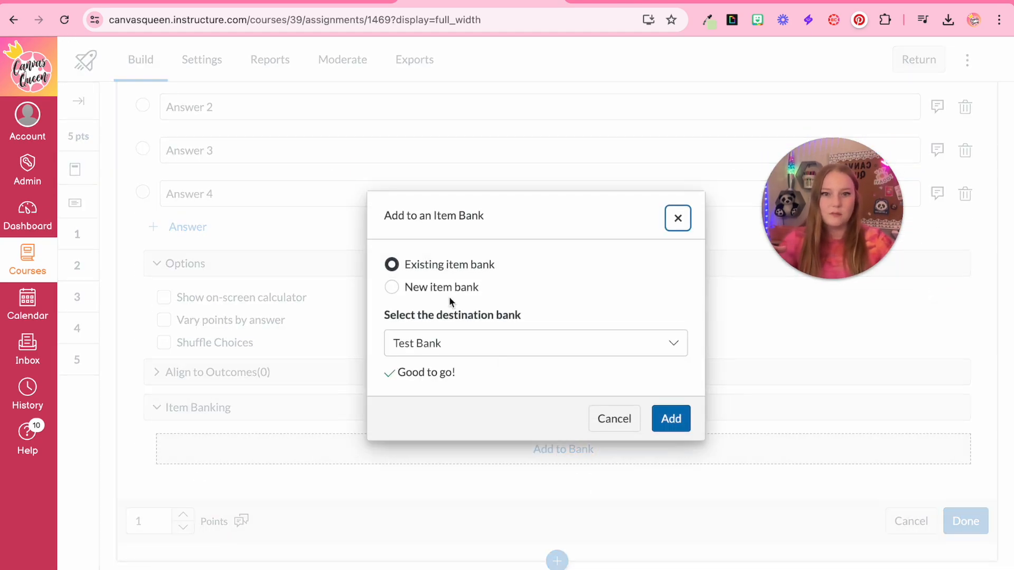
click(667, 420)
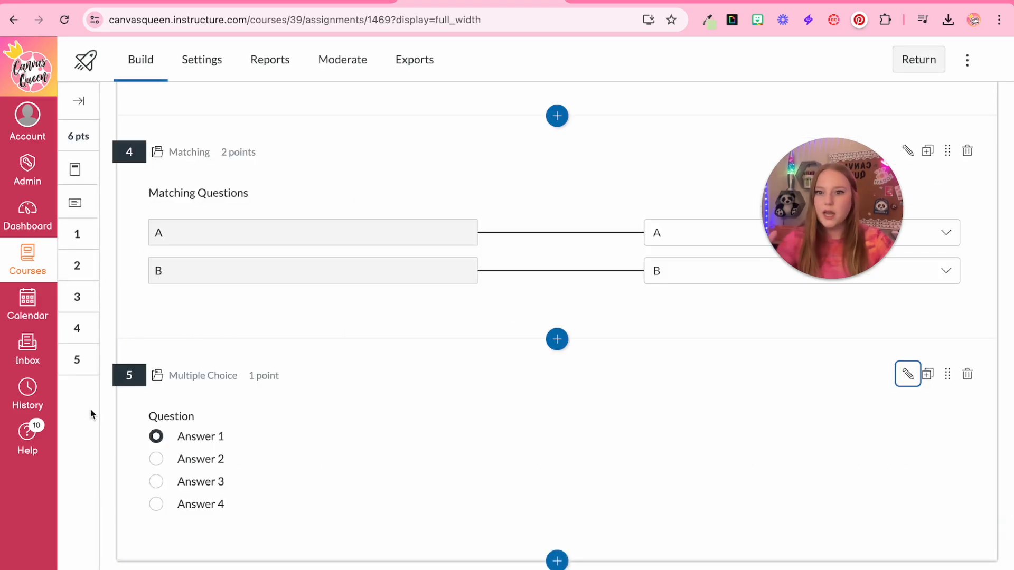
Step: Insert an Ordering question after question 5 with the stem "Put these numbers in order (smallest at the top, largest at the bottom)."
click(557, 561)
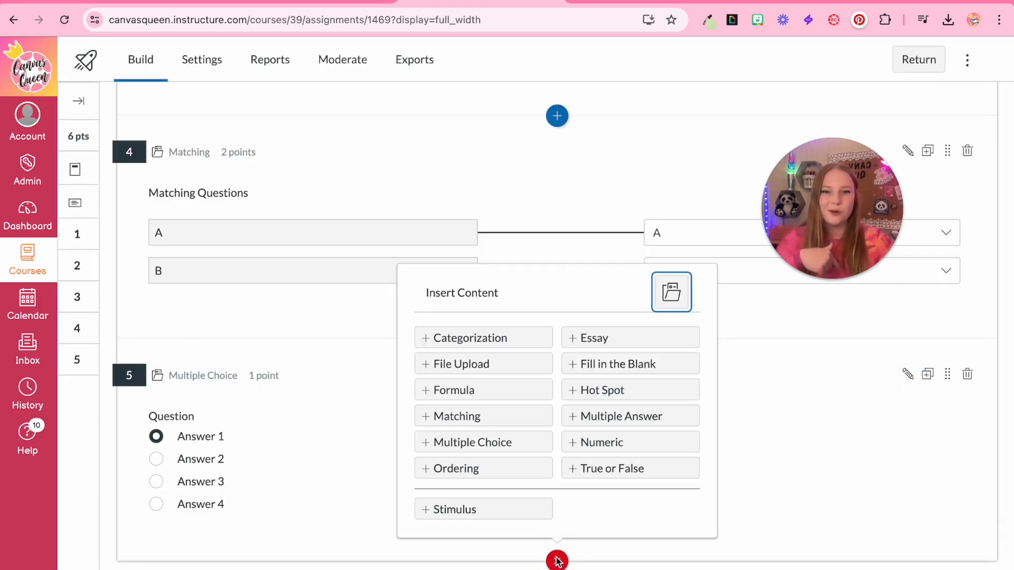
click(480, 469)
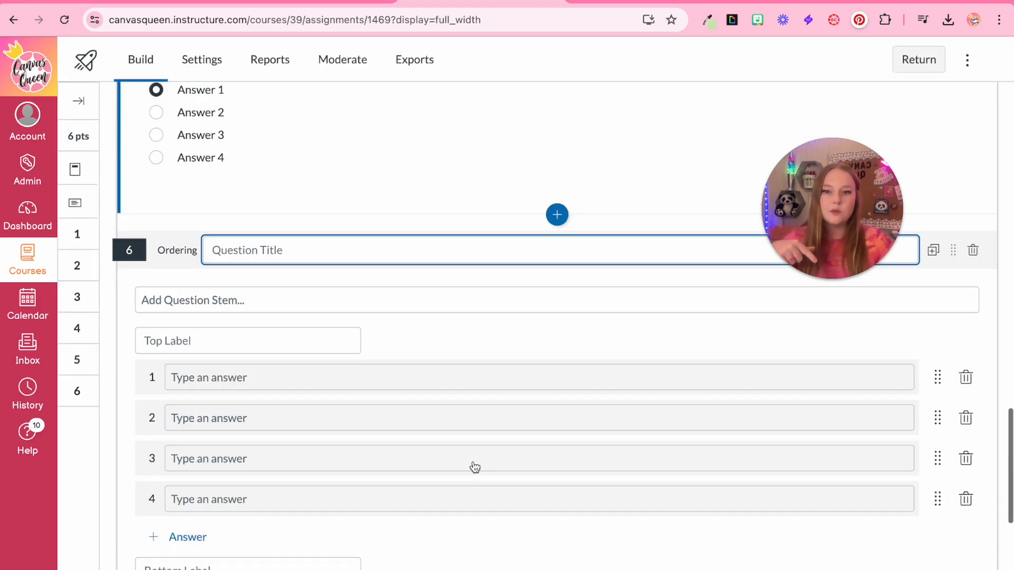
scroll(474, 467, down, 1)
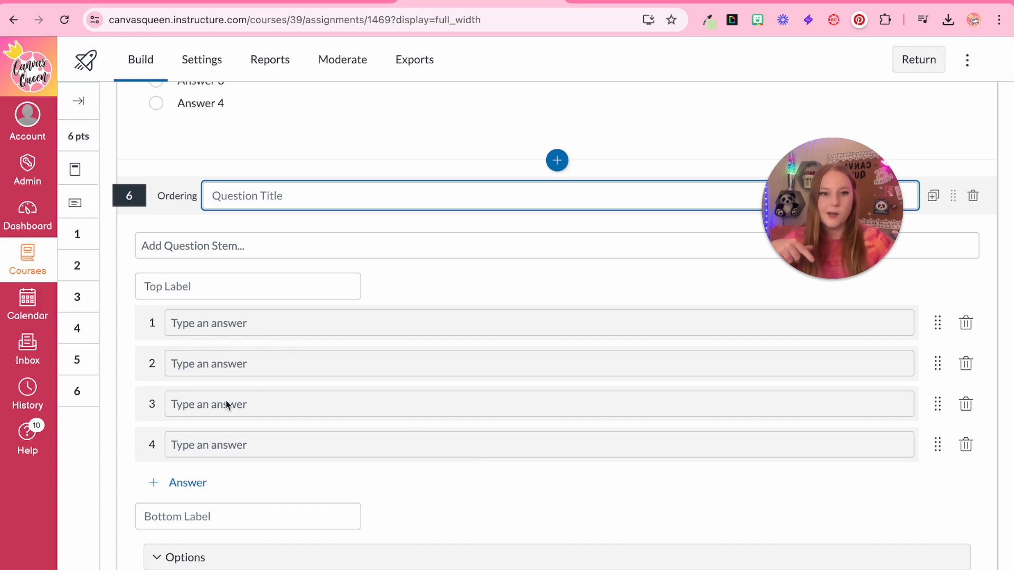
click(233, 247)
text(Put these numbe)
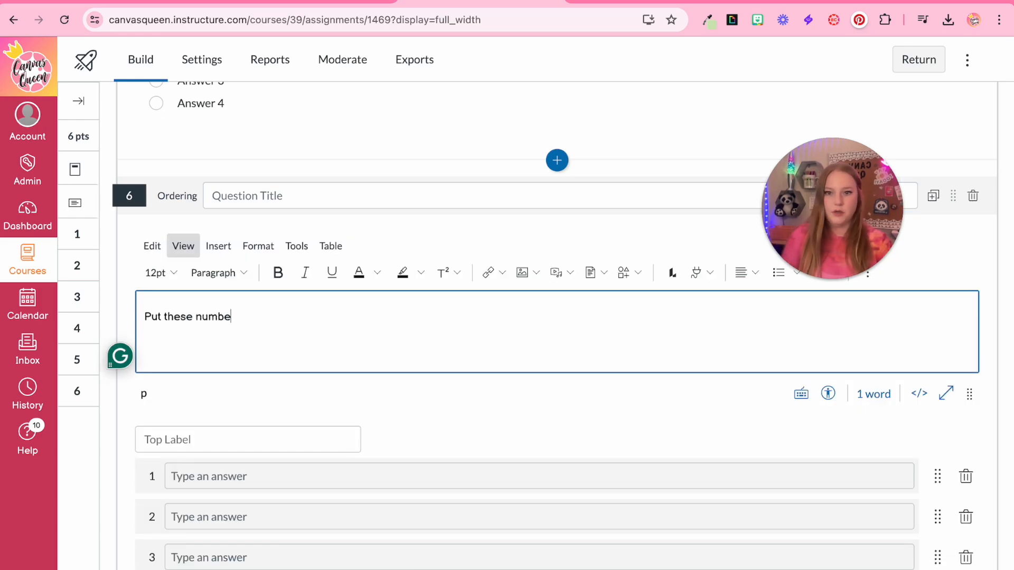
text(rs in orde)
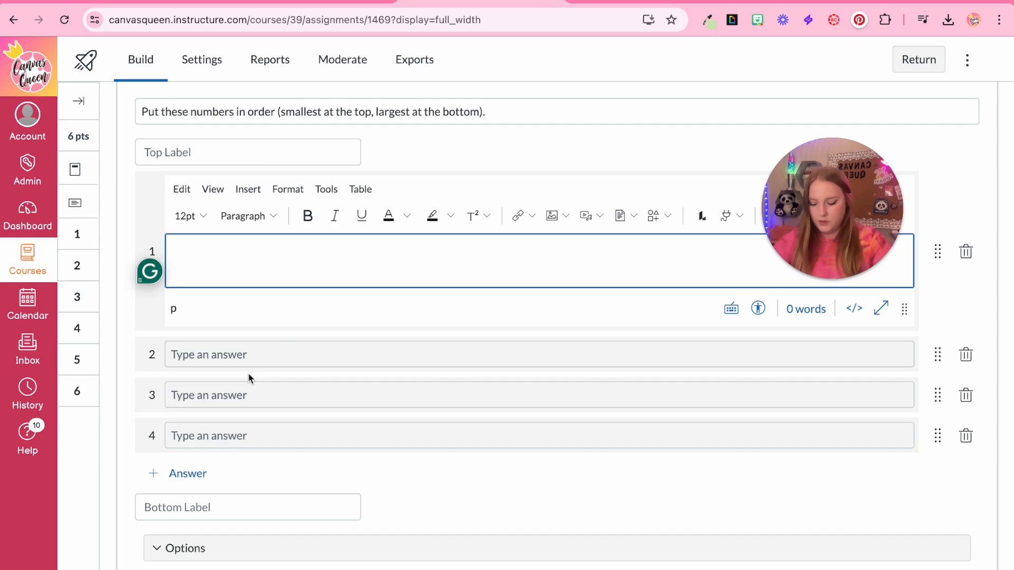
Step: Fill the four ordering answers with 3, 22, 67 and 1000 in that order
text(3)
click(248, 370)
text(22)
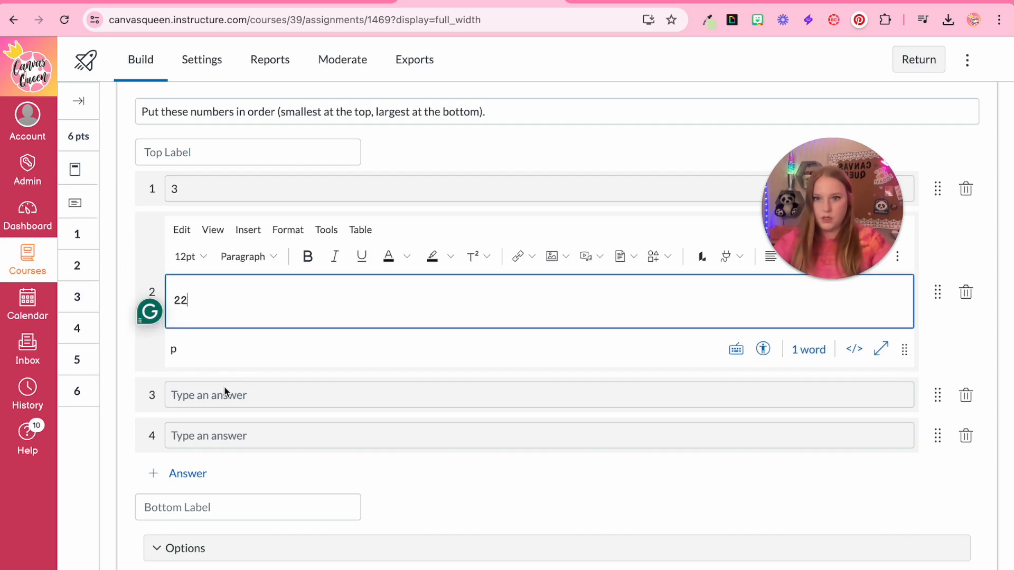
click(225, 395)
text(67)
click(222, 436)
text(1000)
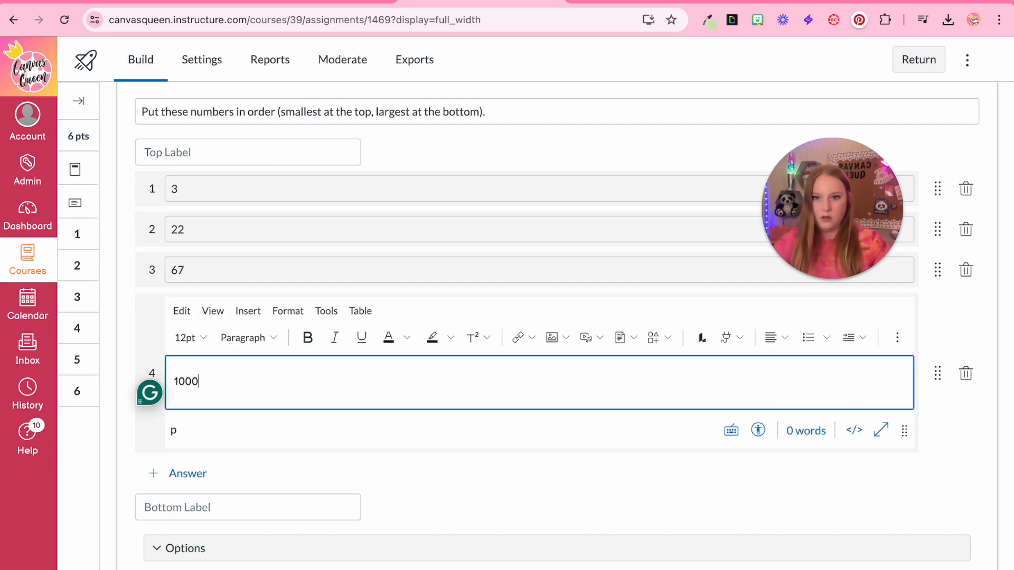
click(400, 464)
Step: Add the ordering question to the item bank and finish editing
scroll(390, 464, down, 2)
click(180, 456)
click(586, 482)
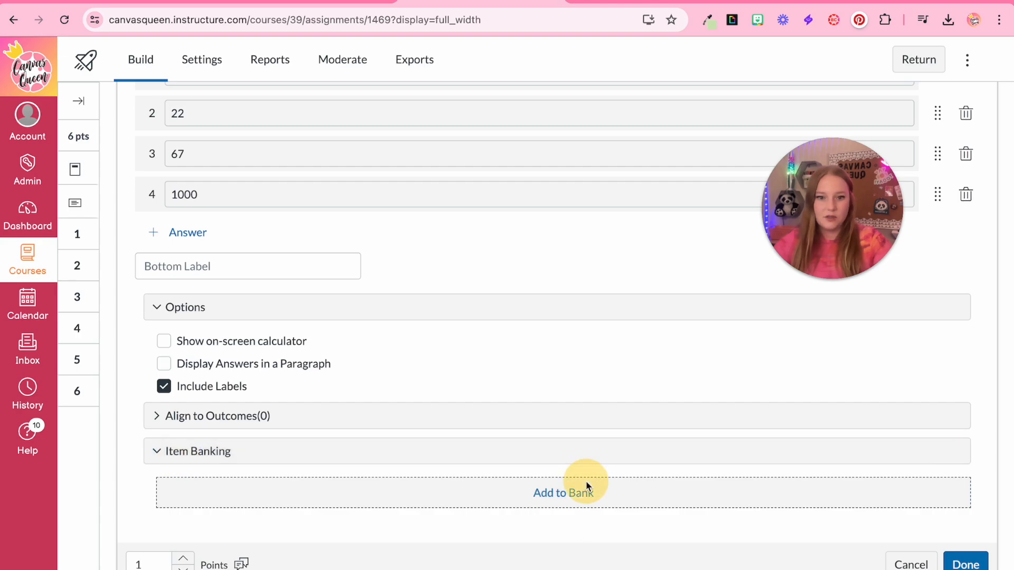
click(672, 418)
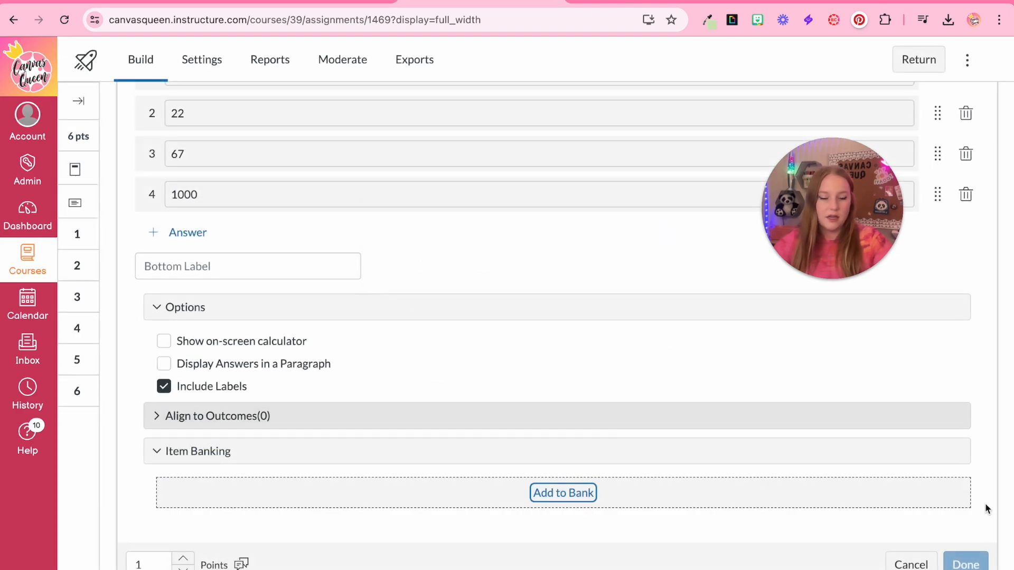
click(966, 564)
Step: Insert an Essay question after question 6 with the question text "Prompt"
click(556, 559)
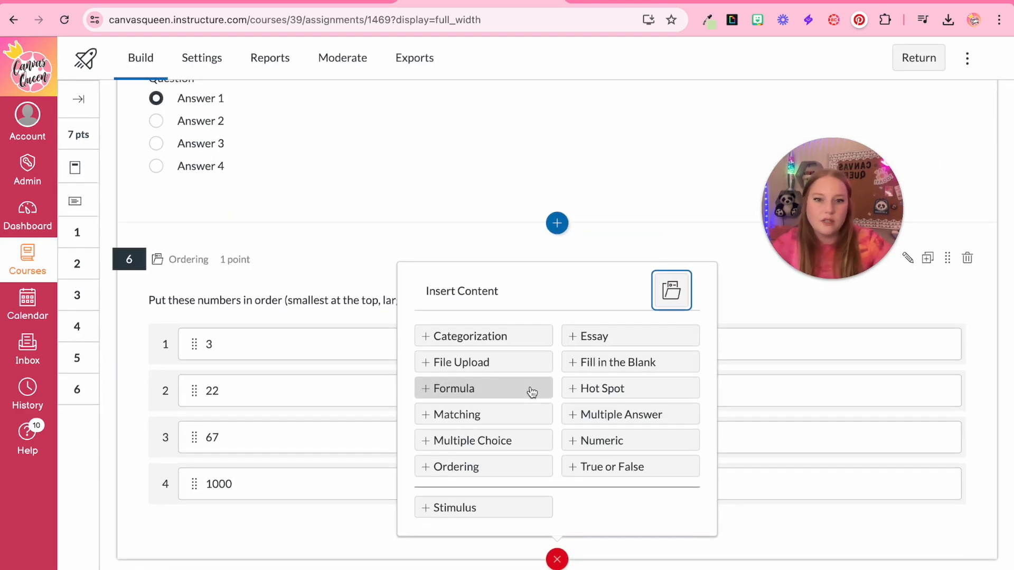
click(581, 338)
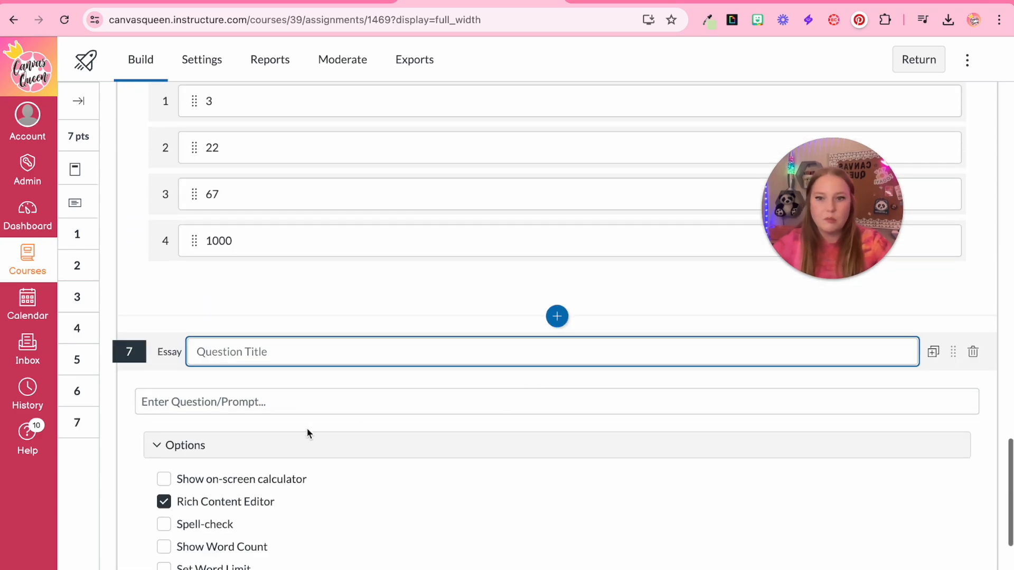
click(259, 403)
text(Prompt)
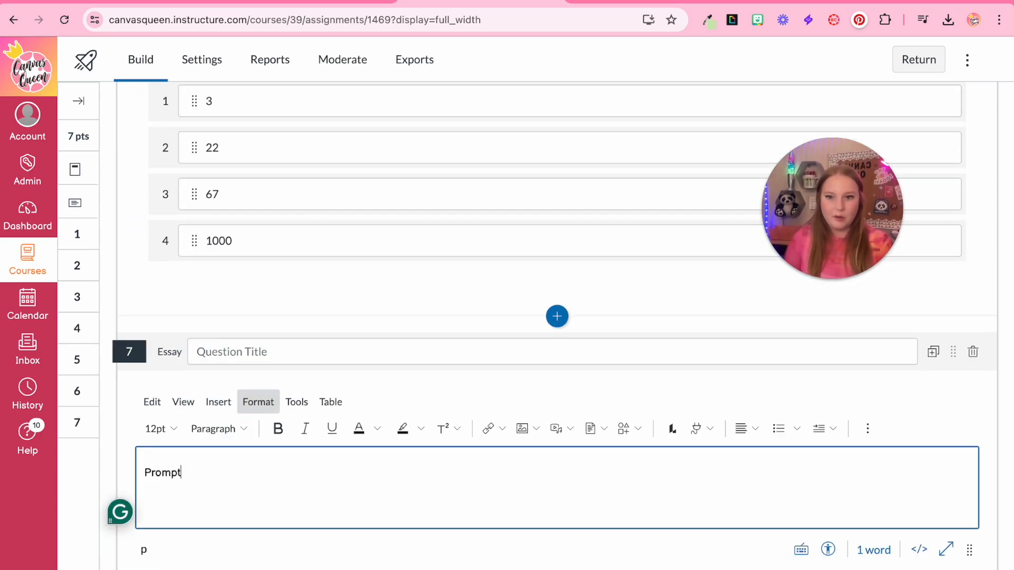
Step: Enable a word limit for the essay question with a minimum of 100 and a maximum of 150 words
scroll(264, 412, down, 7)
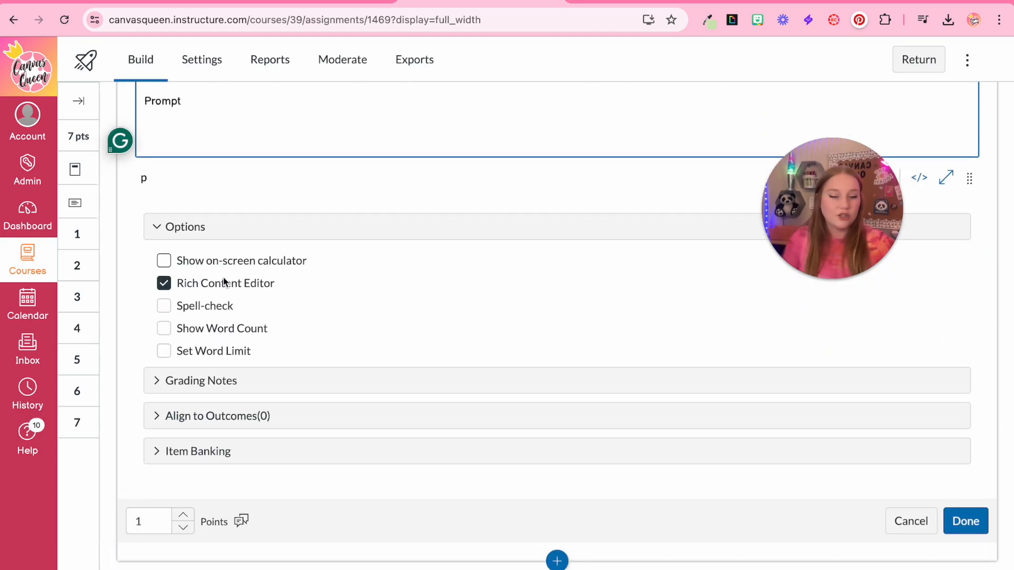
scroll(223, 297, up, 5)
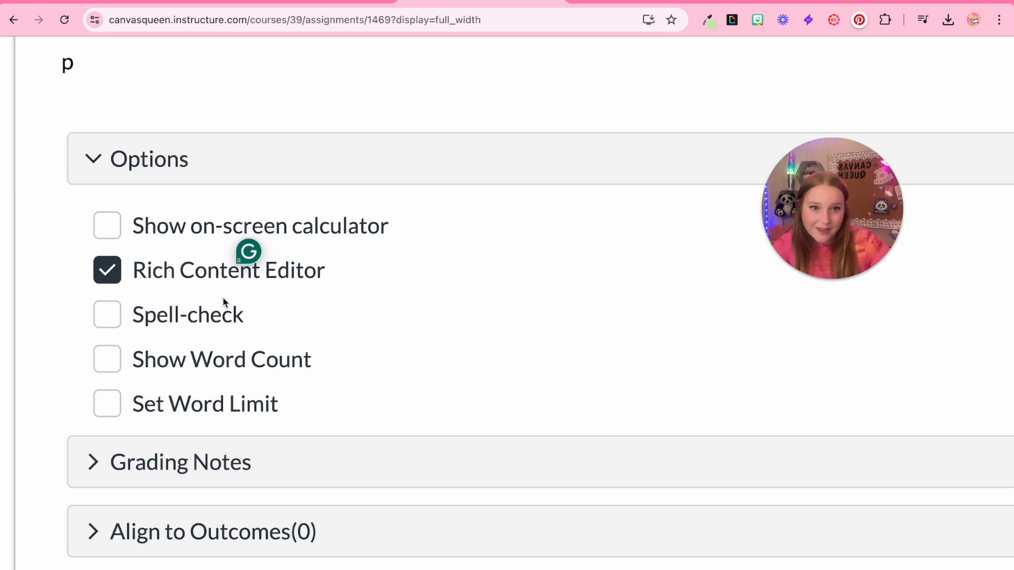
click(106, 402)
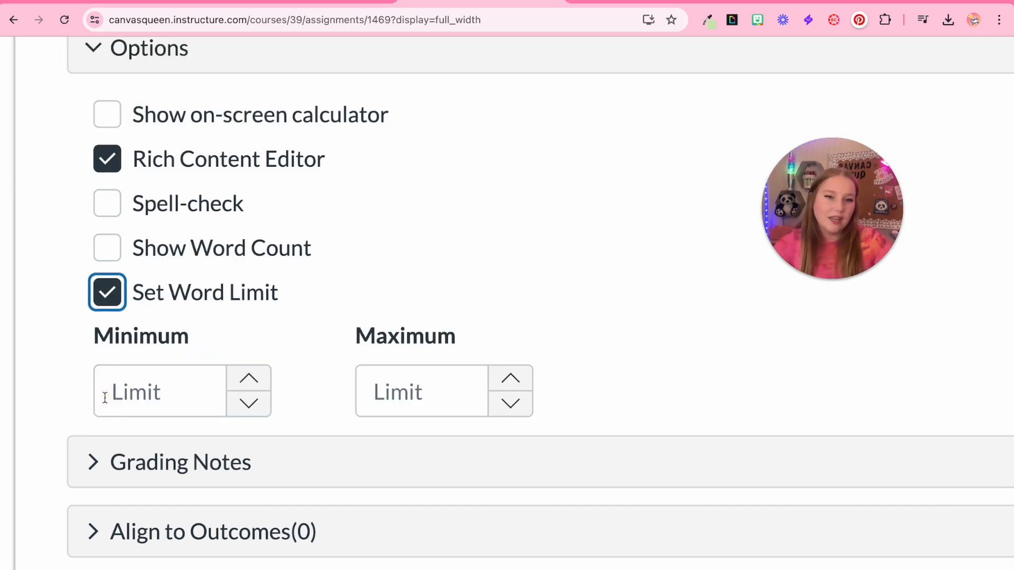
click(163, 391)
text(100)
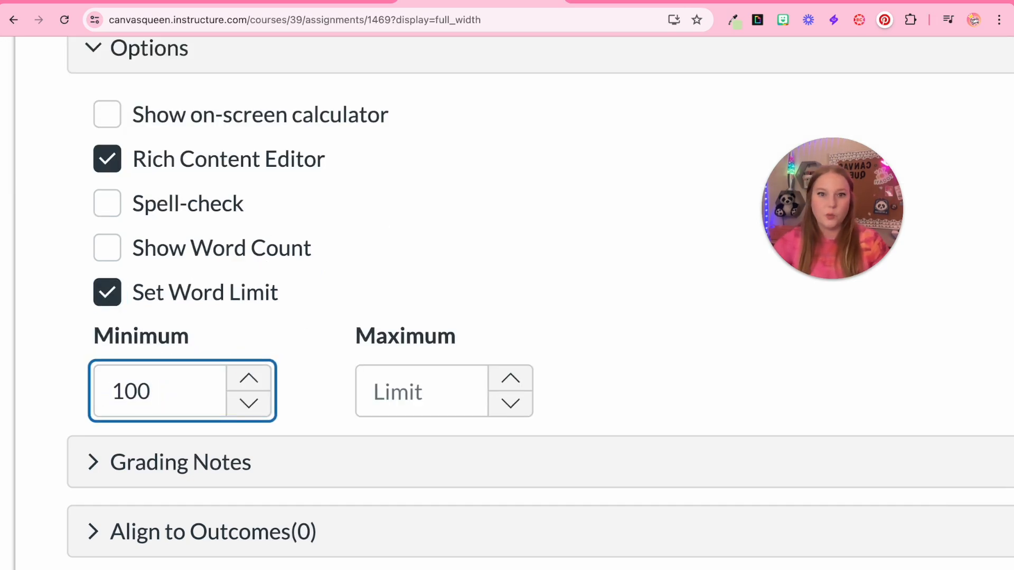
click(363, 391)
text(1)
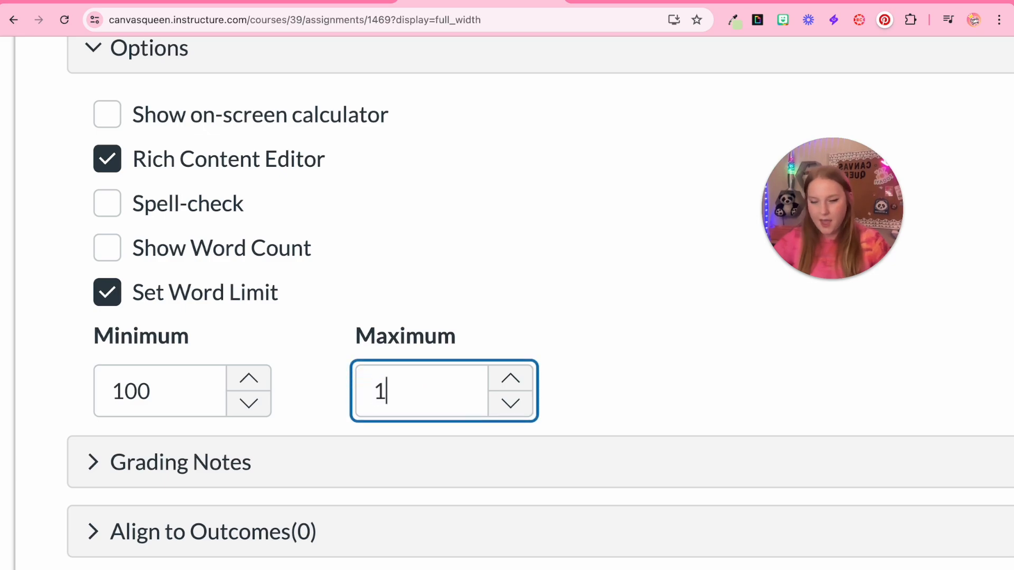
text(50)
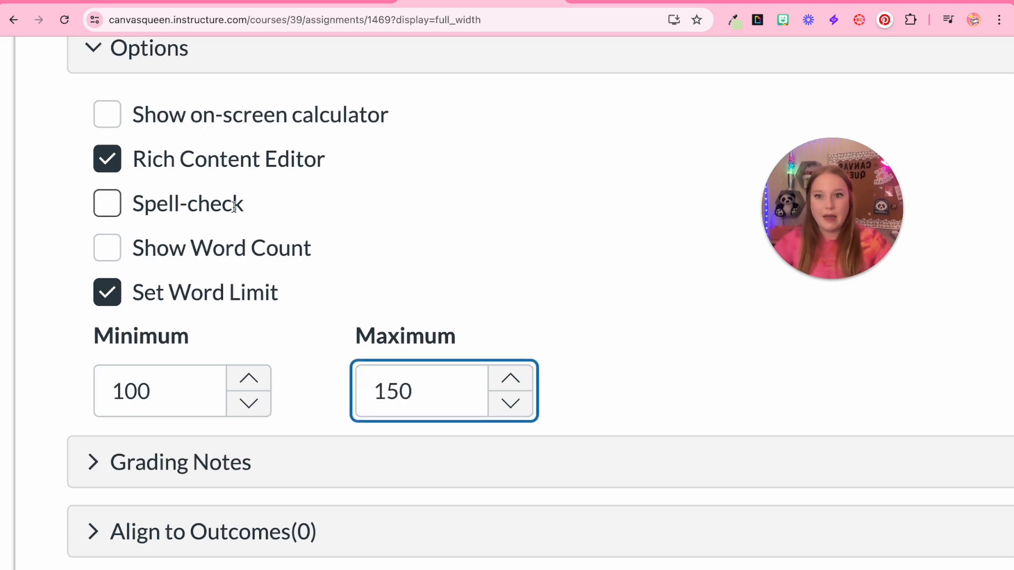
Step: Turn on the word count and spell-check for the essay question and add it to the item bank
click(193, 242)
click(109, 203)
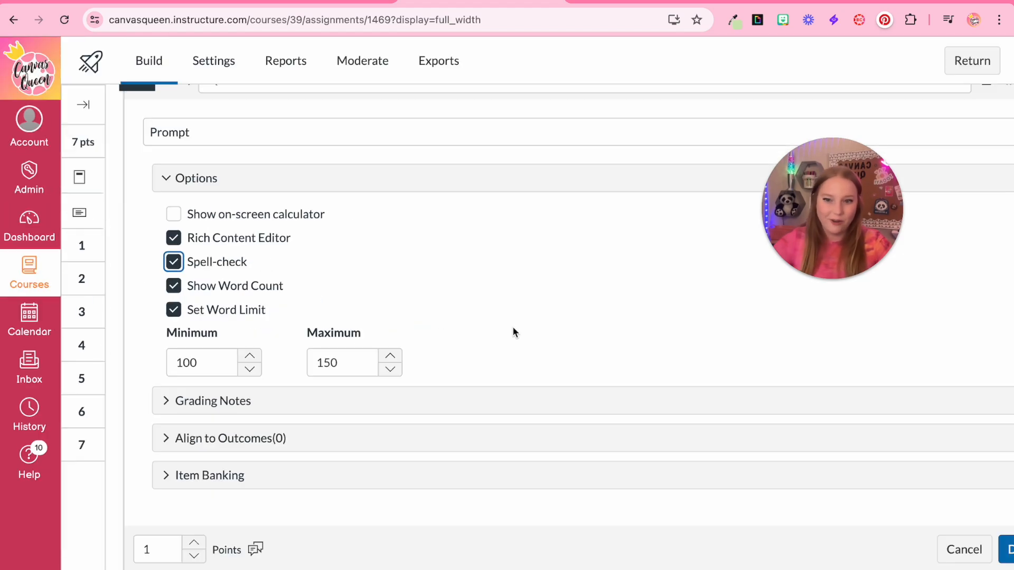
scroll(182, 474, down, 1)
click(220, 449)
click(599, 492)
click(708, 409)
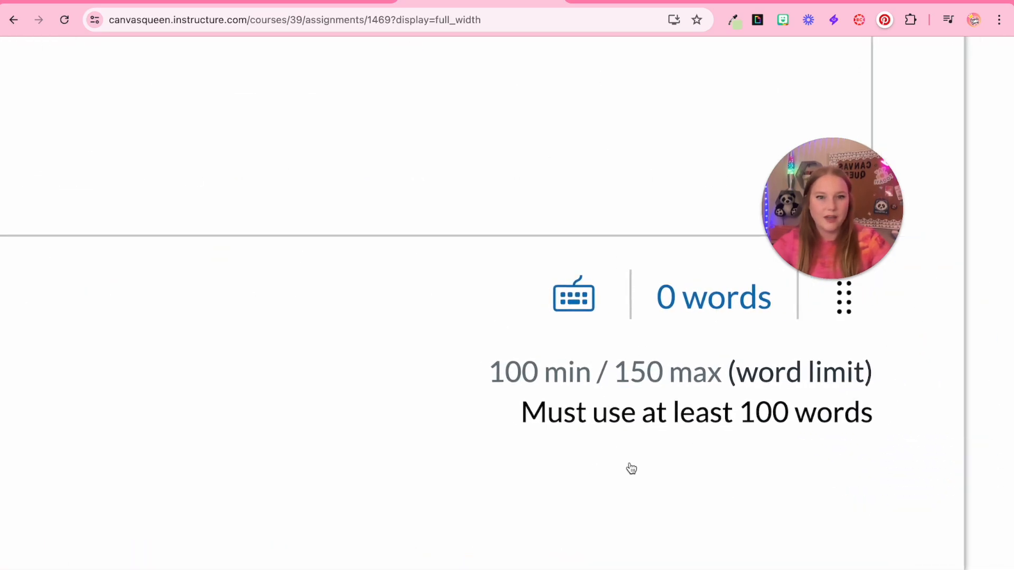
Step: Insert a Fill in the Blank question after question 7 with the statement "Roses are `red` violets are `blue`."
scroll(631, 469, down, 5)
click(557, 560)
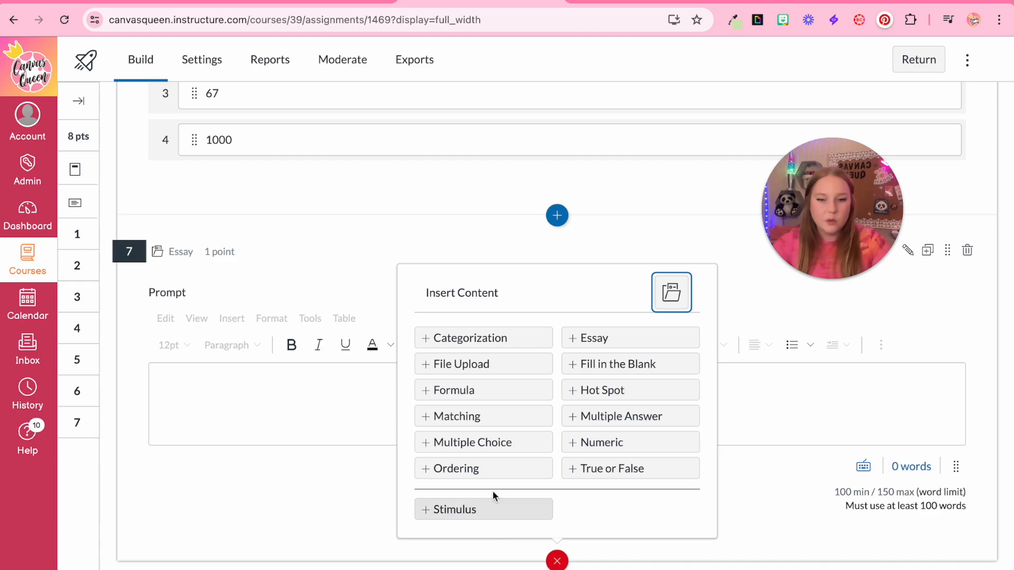
click(648, 364)
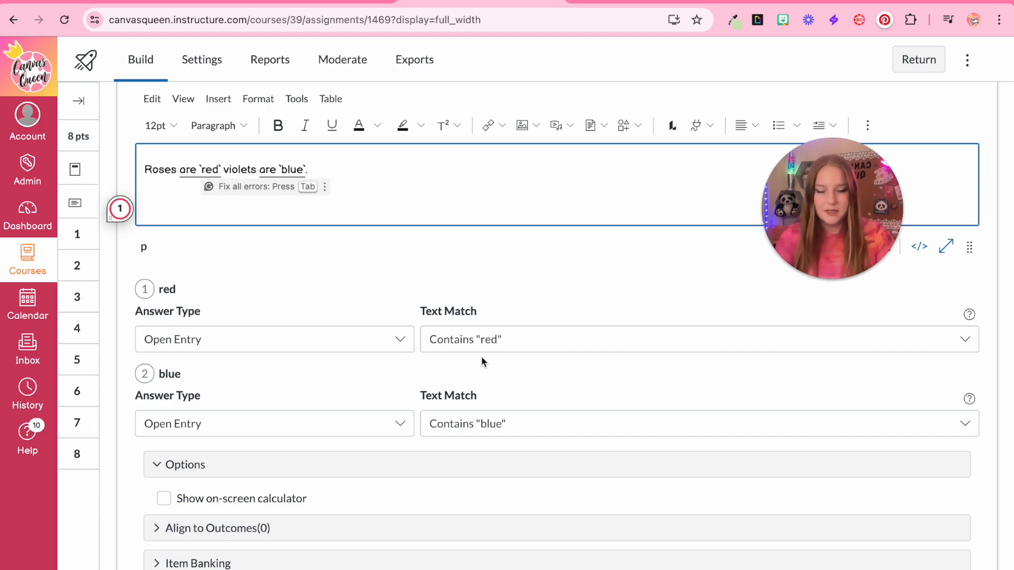
Step: Review the answer types for the red blank and try Exact Match as its text match
click(365, 339)
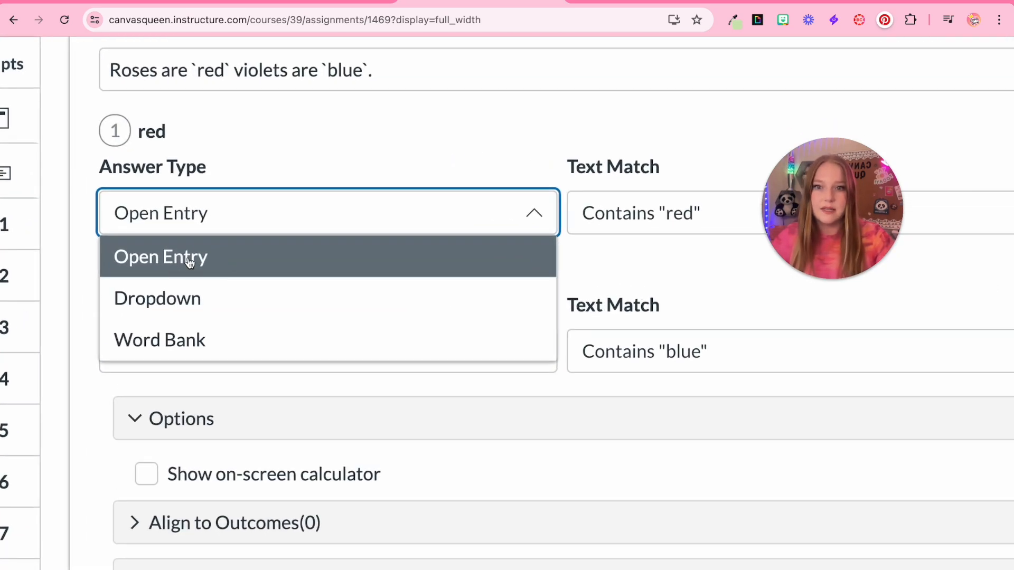
scroll(190, 263, right, 1)
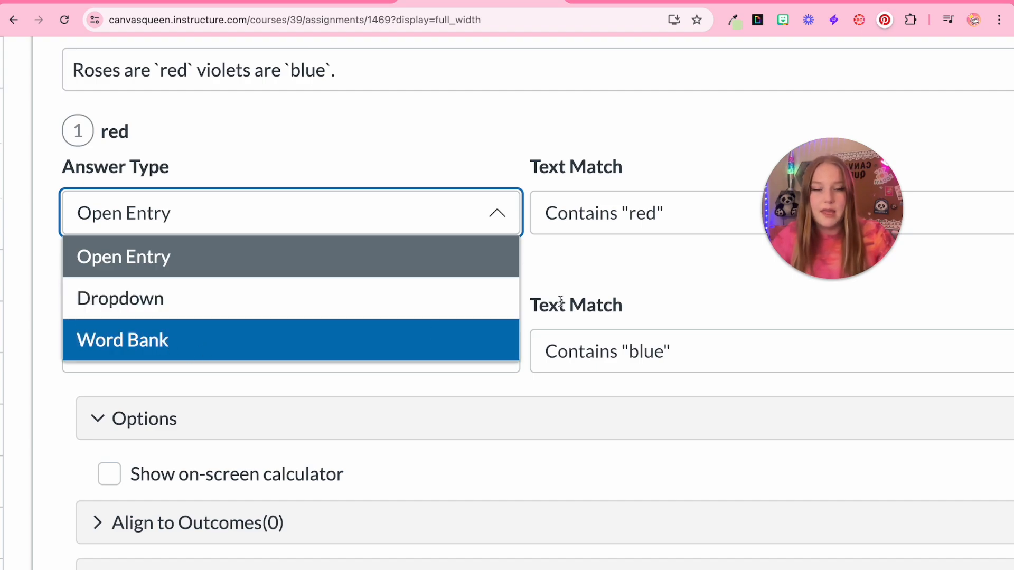
click(688, 292)
click(642, 213)
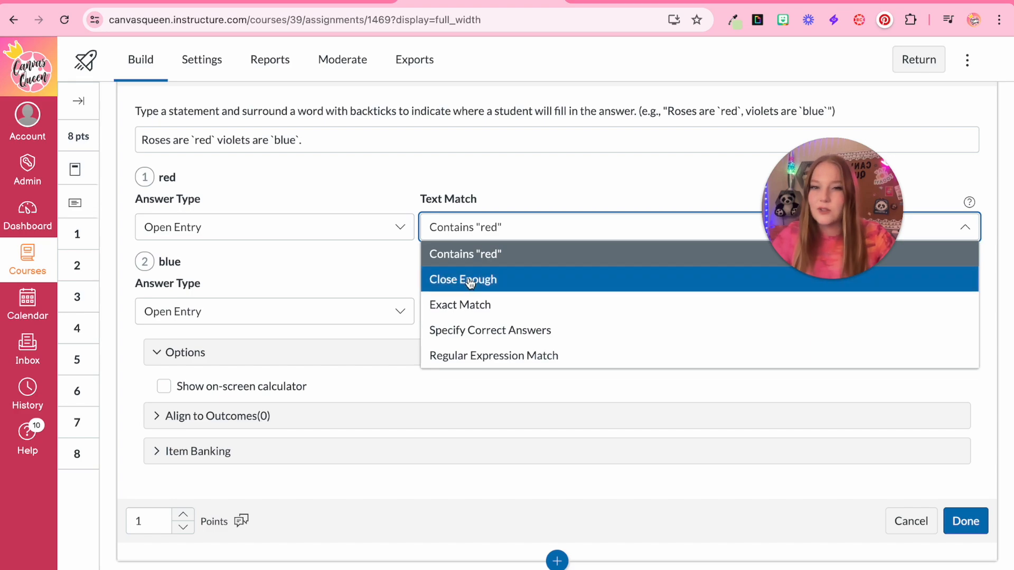
click(467, 305)
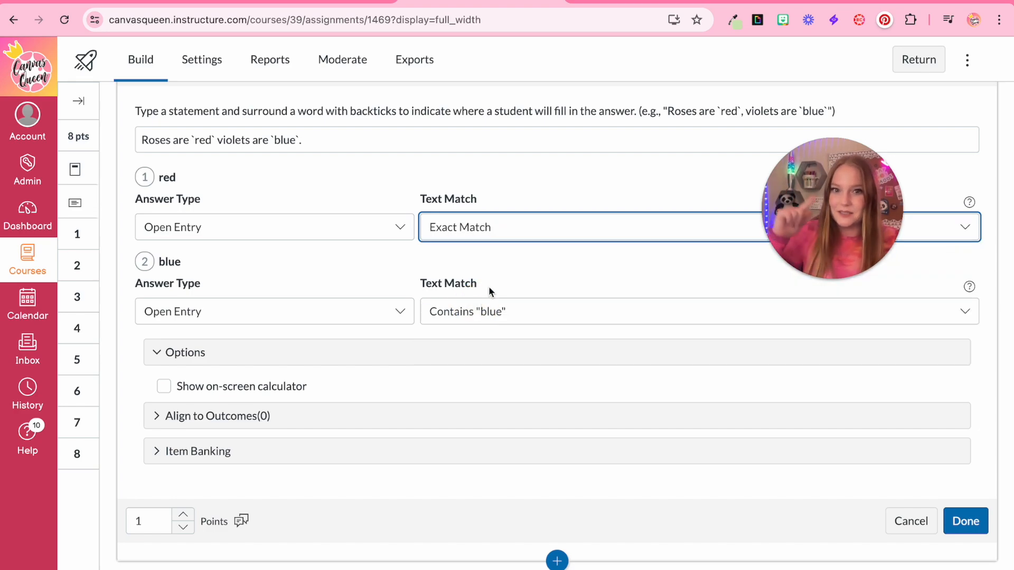
Step: Try Specify Correct Answers with "REd" for the red blank and return its text match to Contains "red"
click(517, 231)
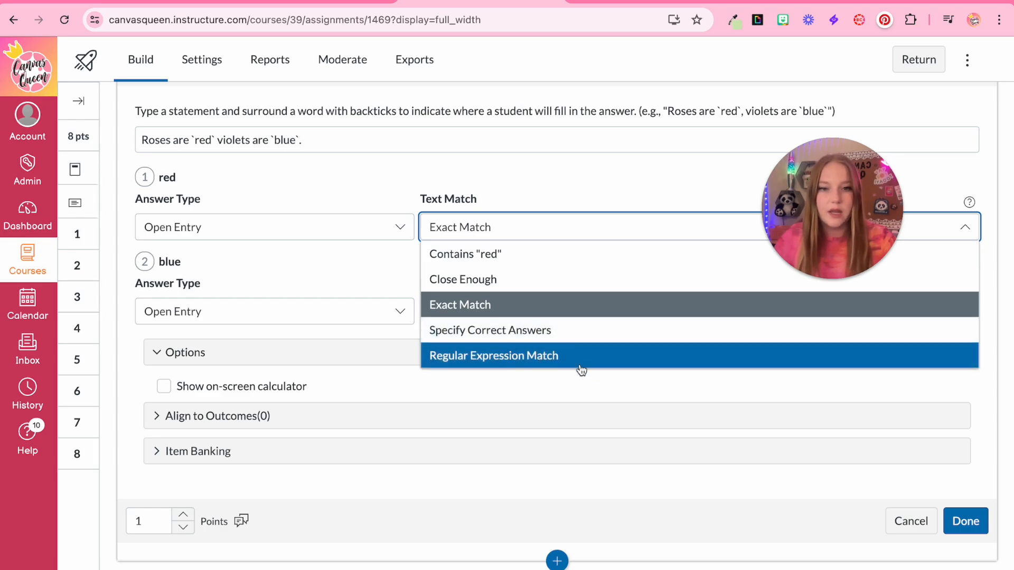
click(557, 333)
click(470, 313)
text(REd)
click(489, 220)
click(454, 279)
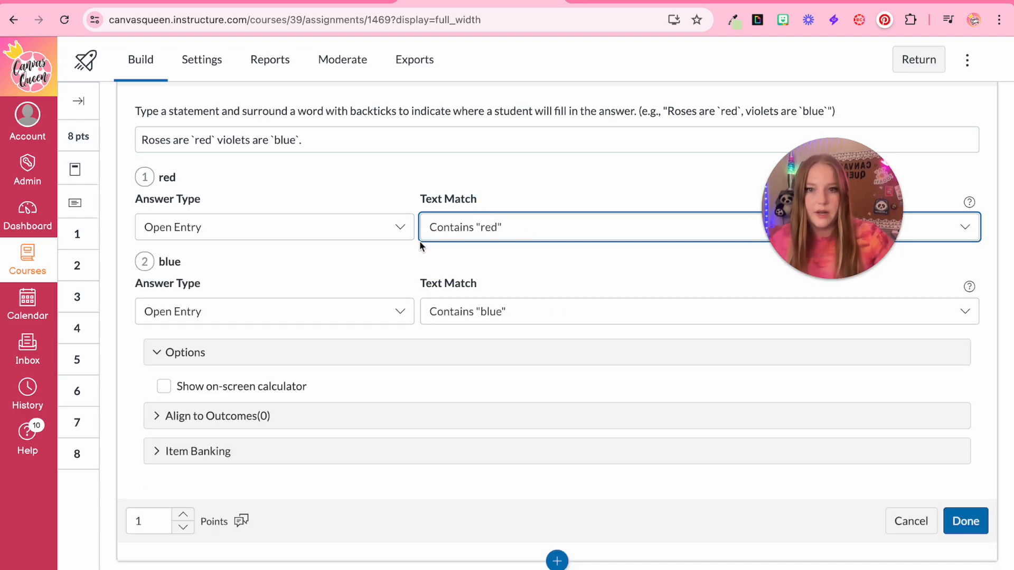
Step: Change the red blank's answer type to Dropdown with the distractors "green" and "blue"
click(323, 276)
click(210, 235)
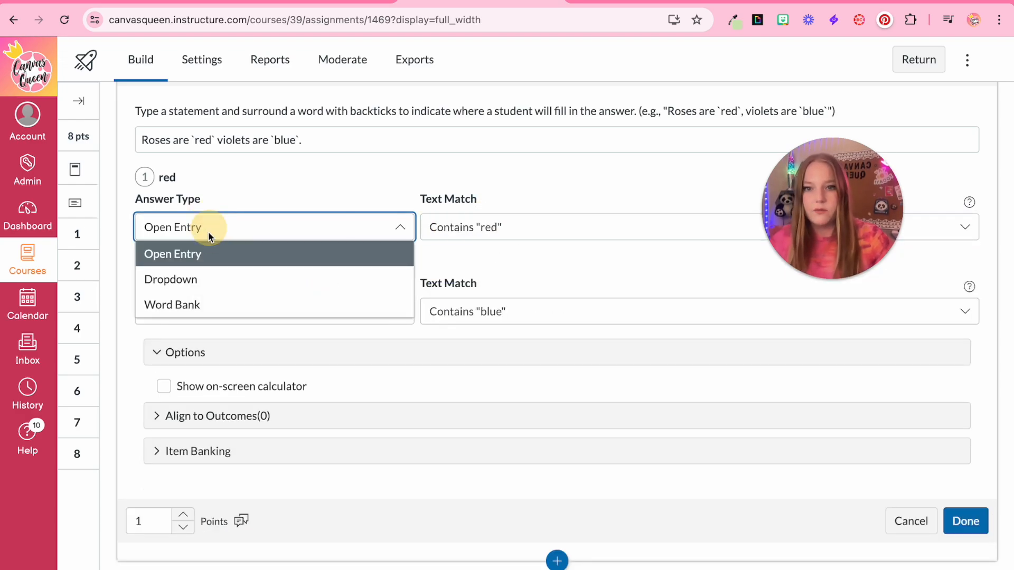
click(204, 278)
click(474, 270)
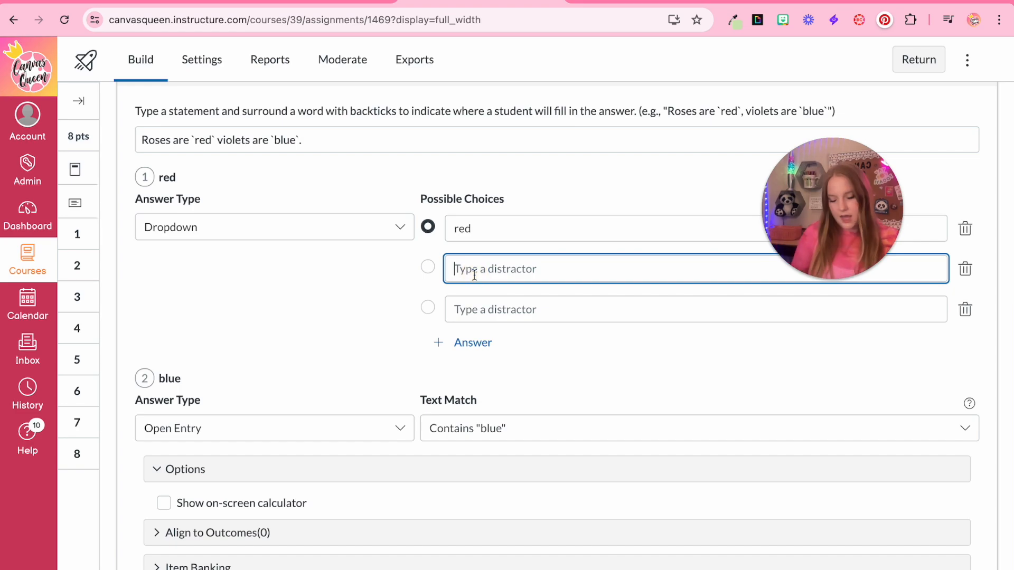
text(green)
click(470, 301)
text(blue)
click(324, 302)
Step: Add the fill-in-the-blank question to the existing Test Bank item bank
scroll(325, 303, down, 2)
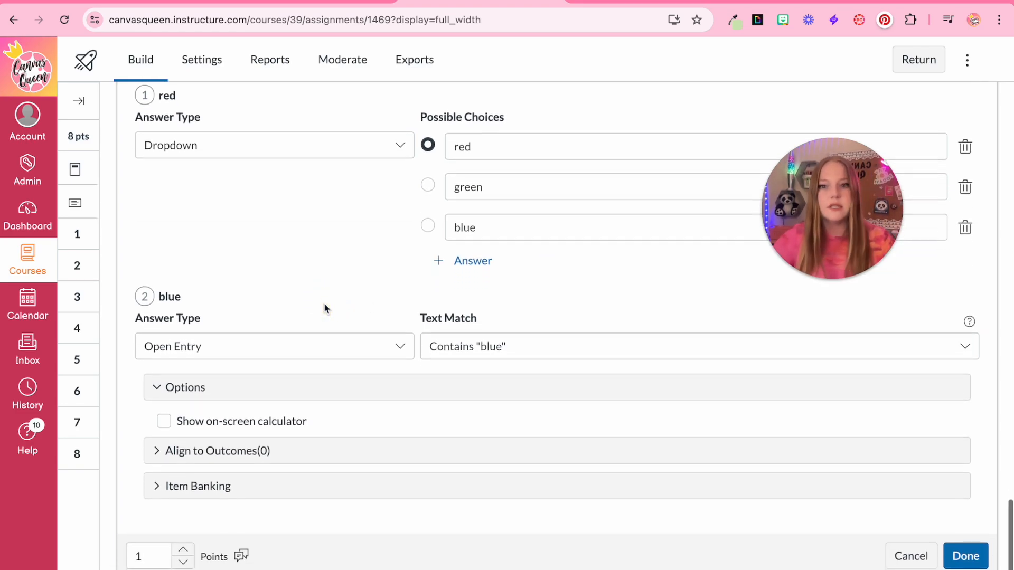
scroll(325, 302, up, 1)
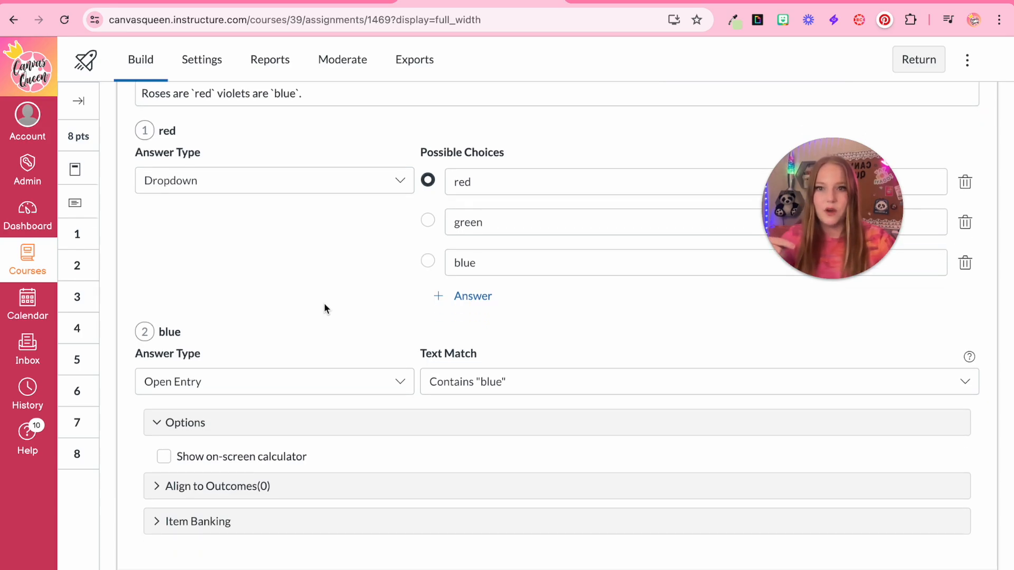
scroll(402, 468, down, 2)
click(402, 456)
click(568, 491)
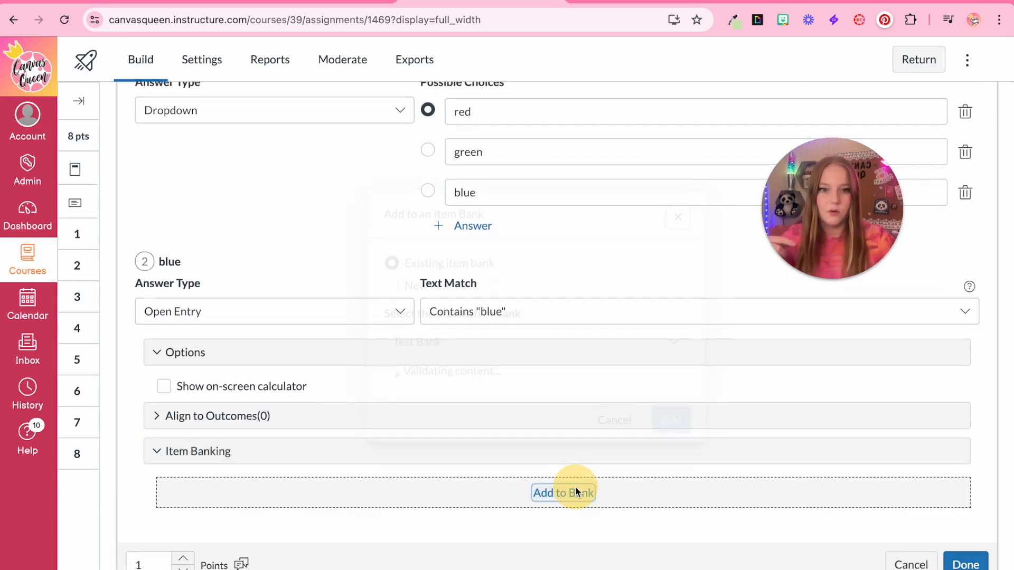
click(668, 412)
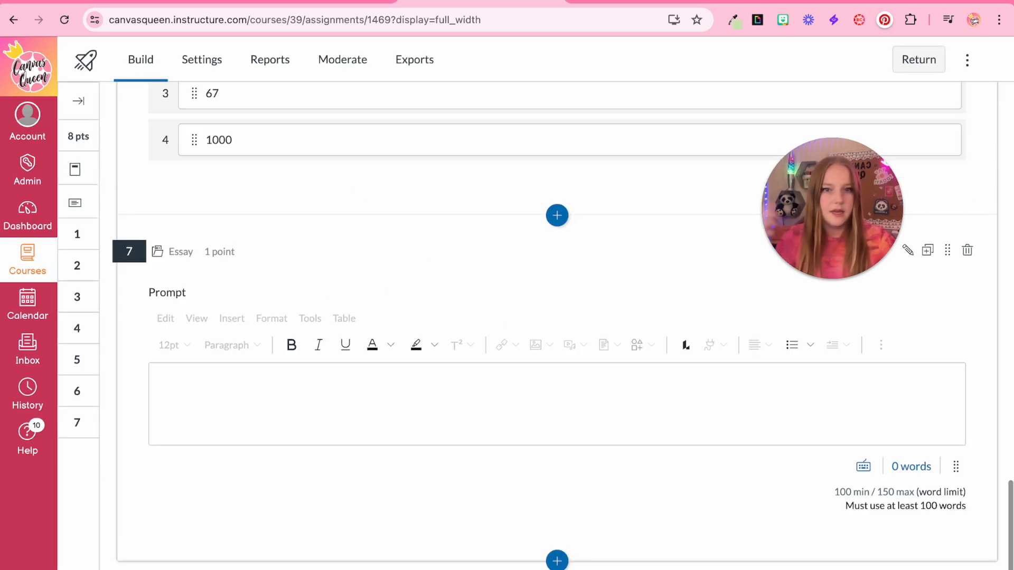
Step: Insert a Hot Spot question after question 8 and upload the outline map of the US states as its image
scroll(557, 550, down, 3)
click(557, 561)
click(633, 396)
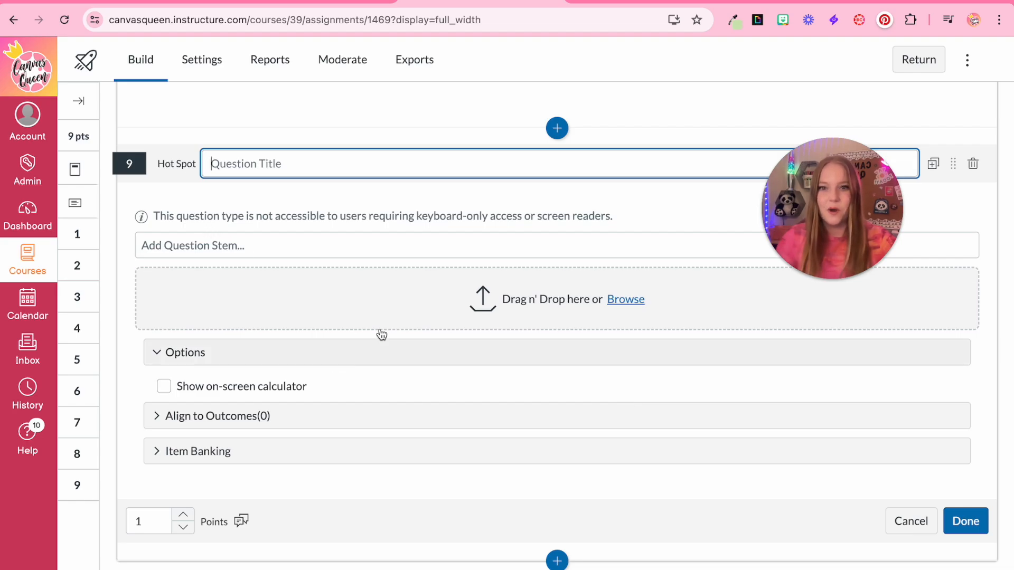
click(628, 301)
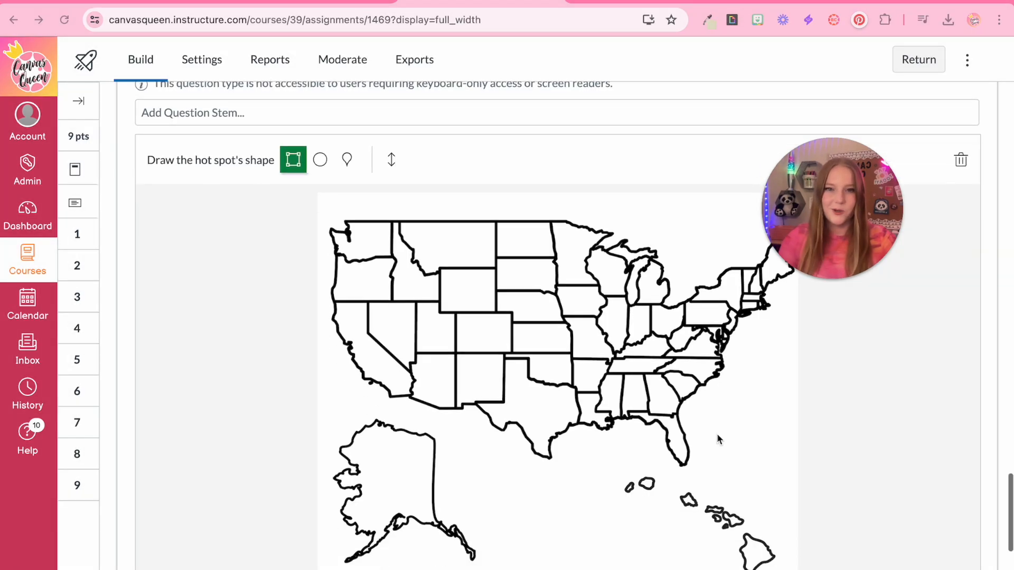
Step: Draw a rectangular hot spot around Alaska on the map and enter the question text "Find the state Alaska"
scroll(717, 433, down, 1)
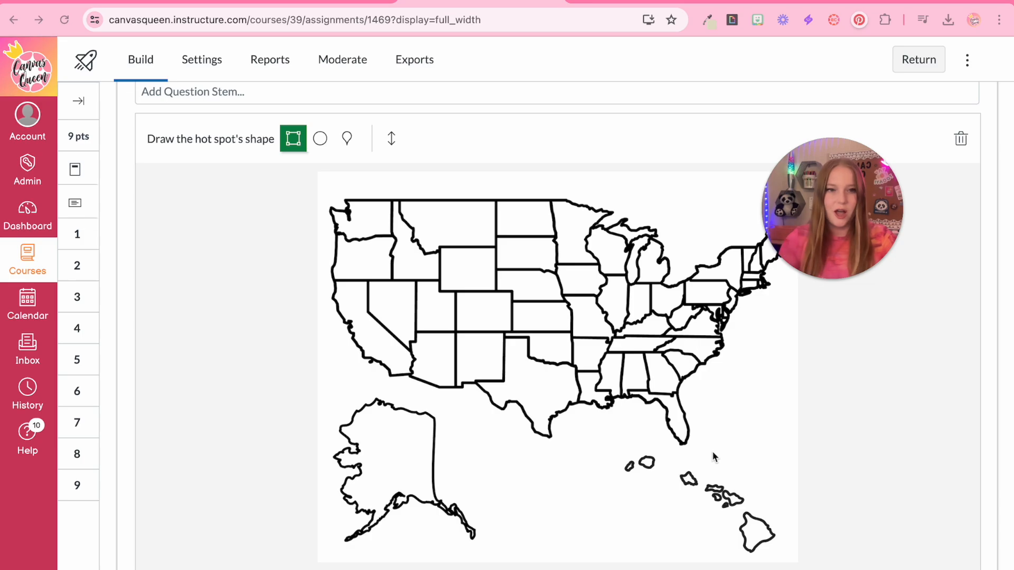
scroll(713, 457, up, 1)
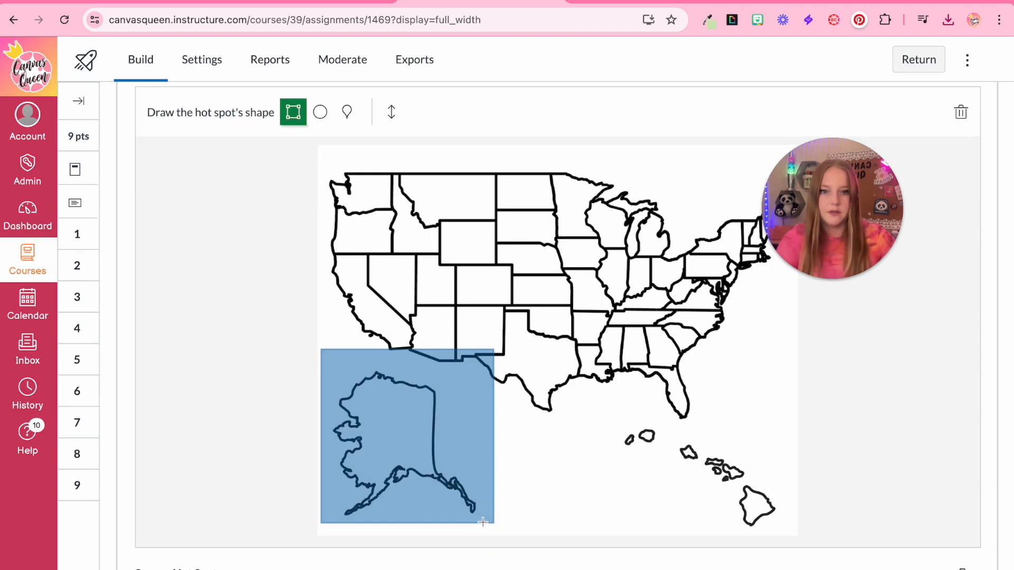
scroll(234, 215, up, 3)
click(234, 217)
scroll(219, 305, down, 2)
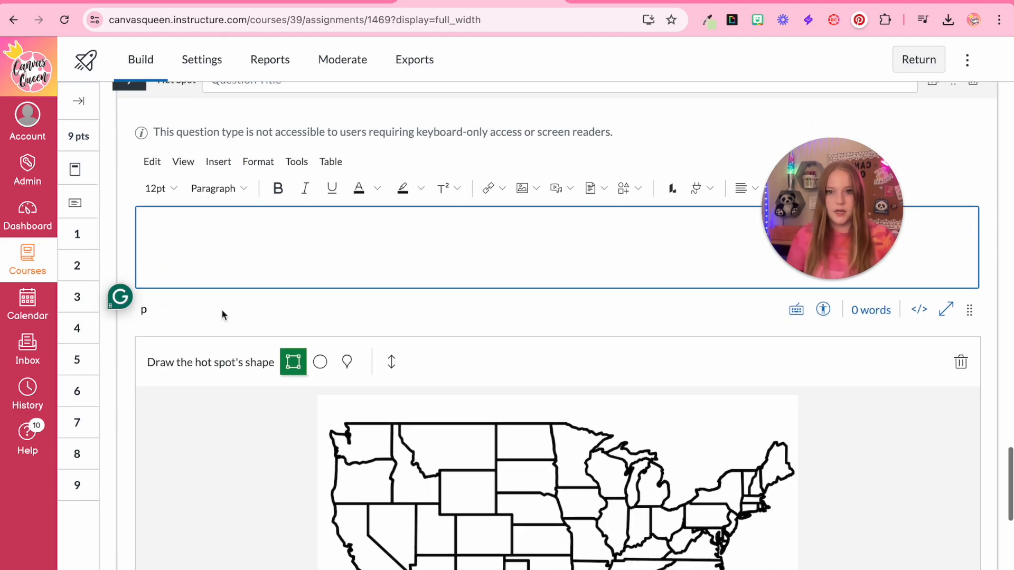
text(Find the state Alaska)
Step: Add the hot spot question to the item bank and finish editing it
scroll(450, 335, down, 10)
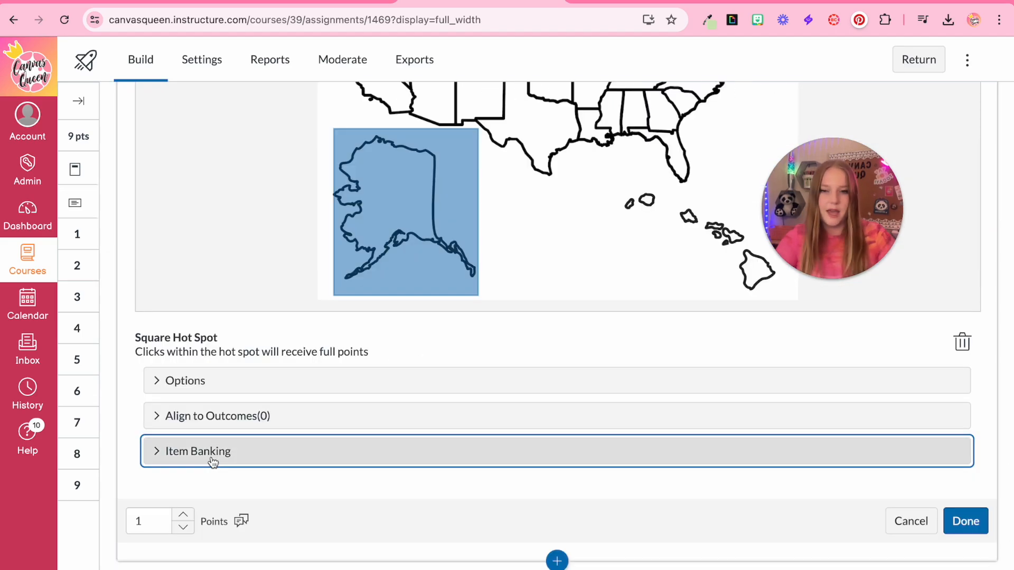
click(211, 456)
click(537, 493)
click(670, 419)
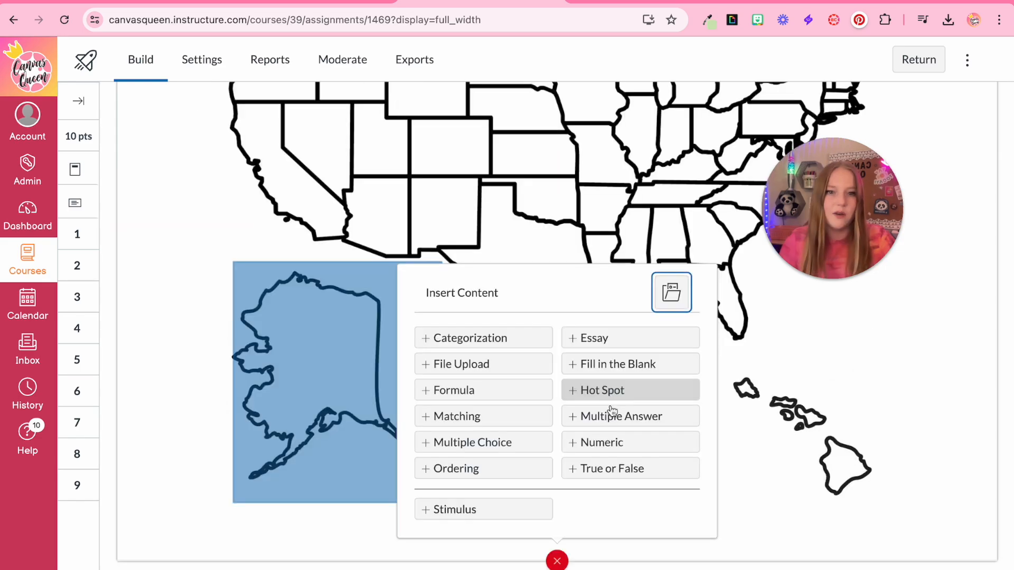
Step: Insert a Multiple Answer question after question 9 with the question text "Question"
click(615, 421)
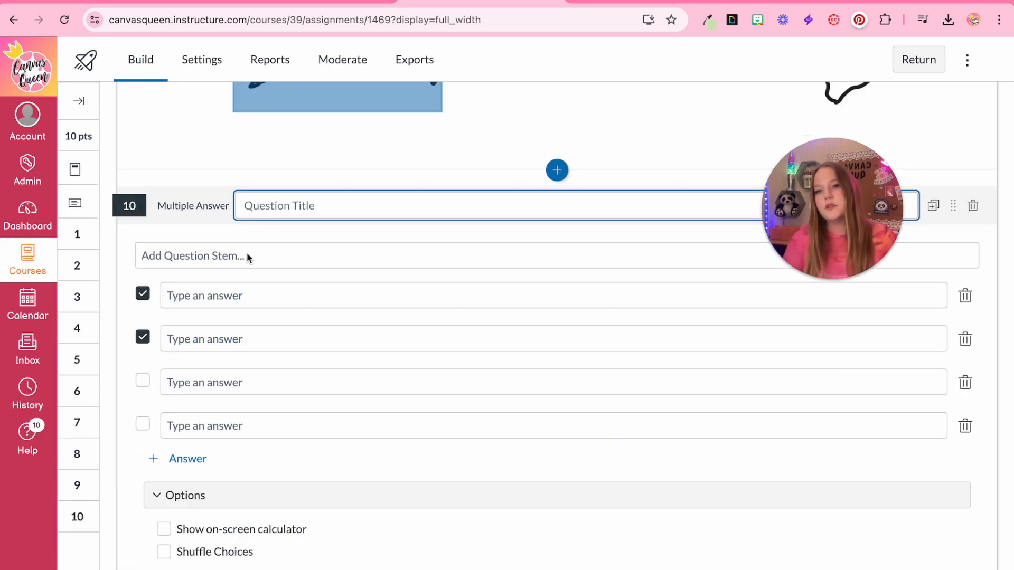
click(247, 256)
text(Question)
Step: Fill the choices with "Answer 1 (correct)", "Answer 2 (correct)", "Answer 3" and "Answer 4", and enable Shuffle Choices
click(214, 450)
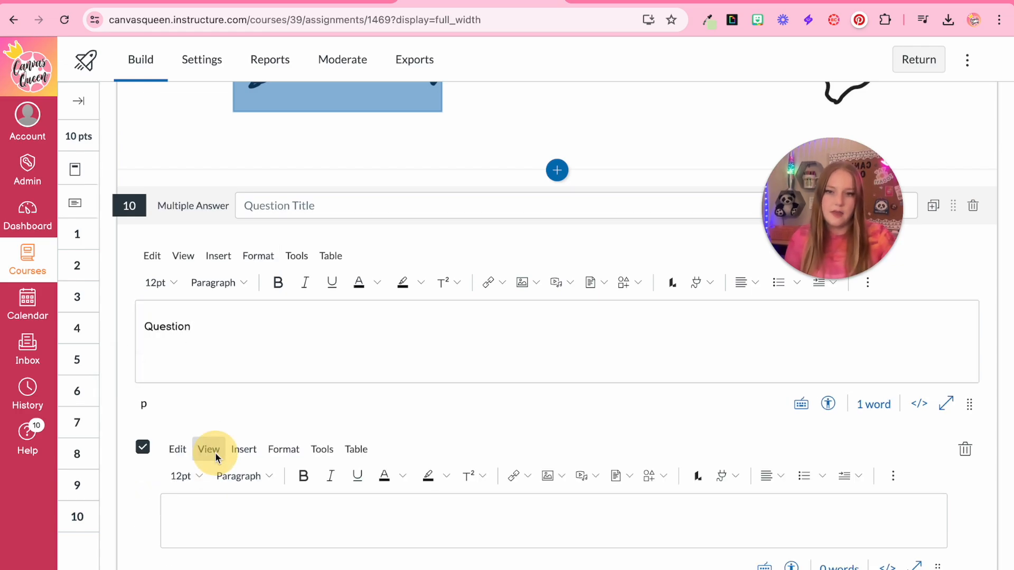
text(Answer 1 (correc)
text(t))
click(216, 464)
text(A)
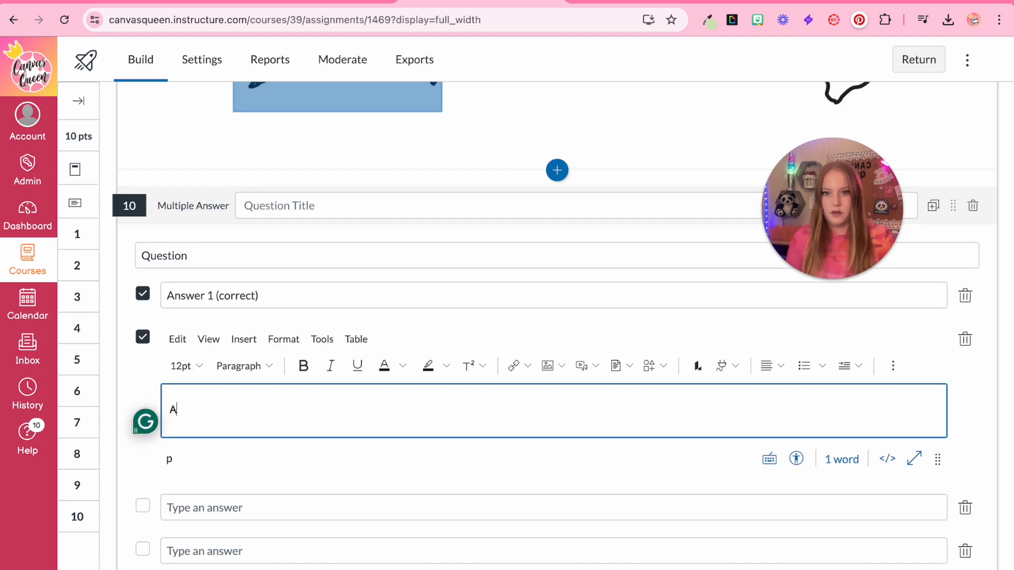
text(nswer 2 (correct)
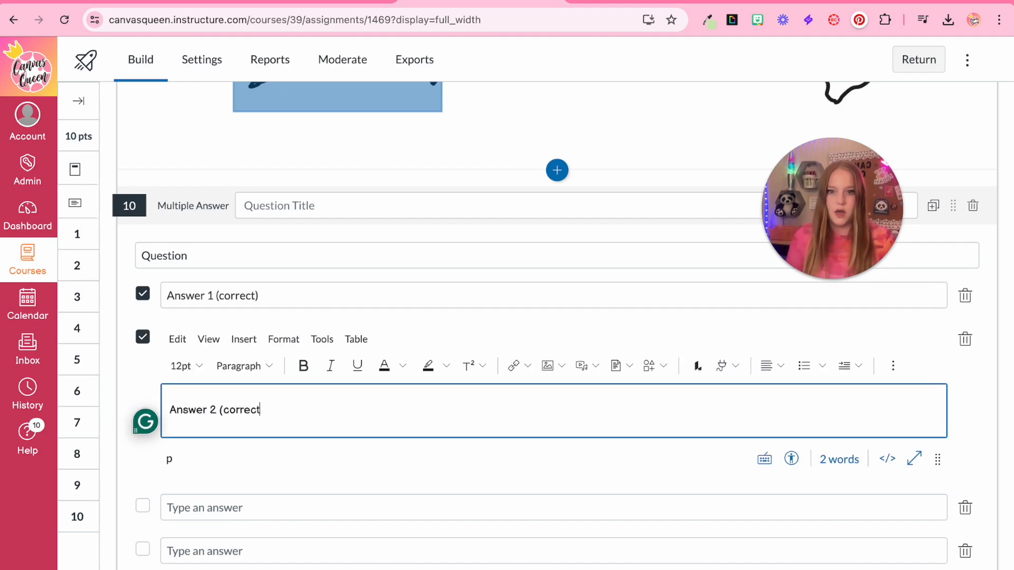
click(175, 347)
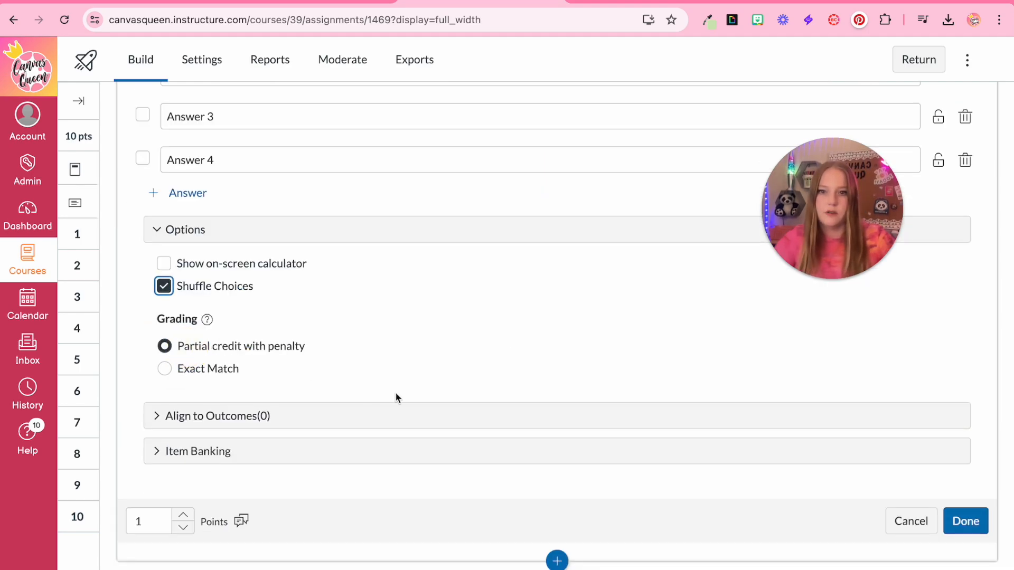
Step: Add the multiple answer question to the item bank and insert a Numeric question after it
click(473, 462)
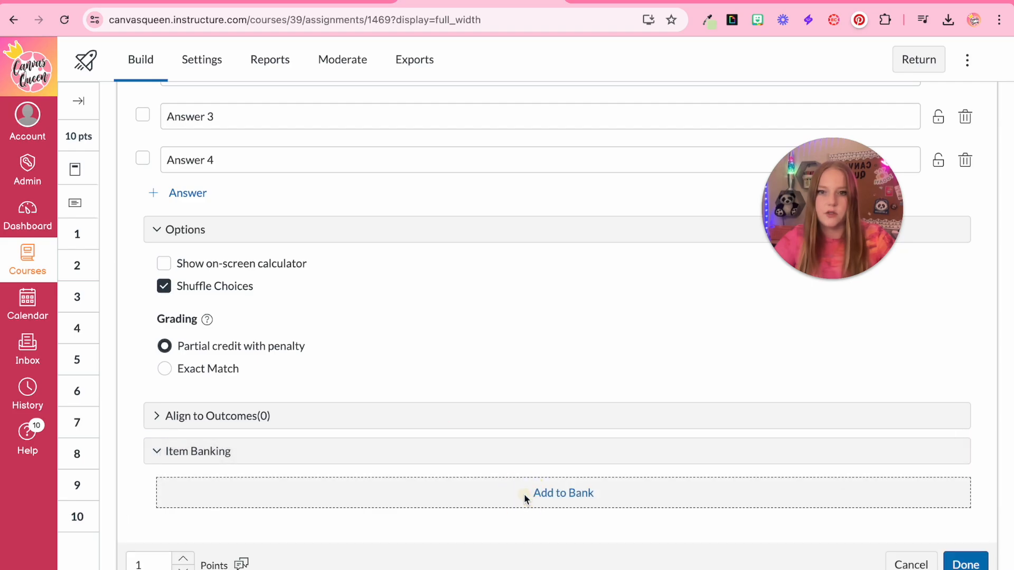
click(539, 493)
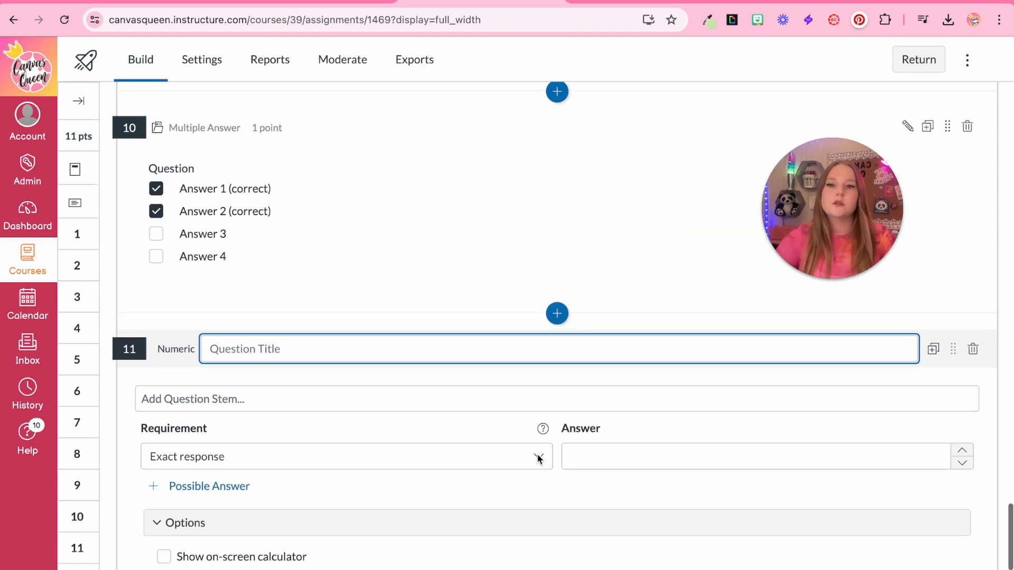
Step: Enter the numeric question's text "What is 2+2 = ?" and choose Exact response as the requirement
click(306, 318)
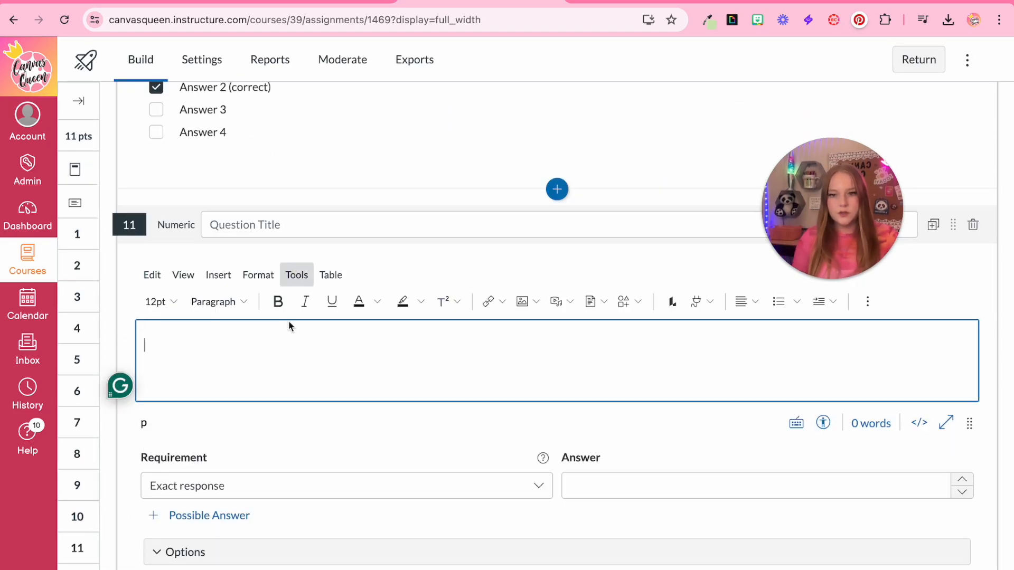
text(What is)
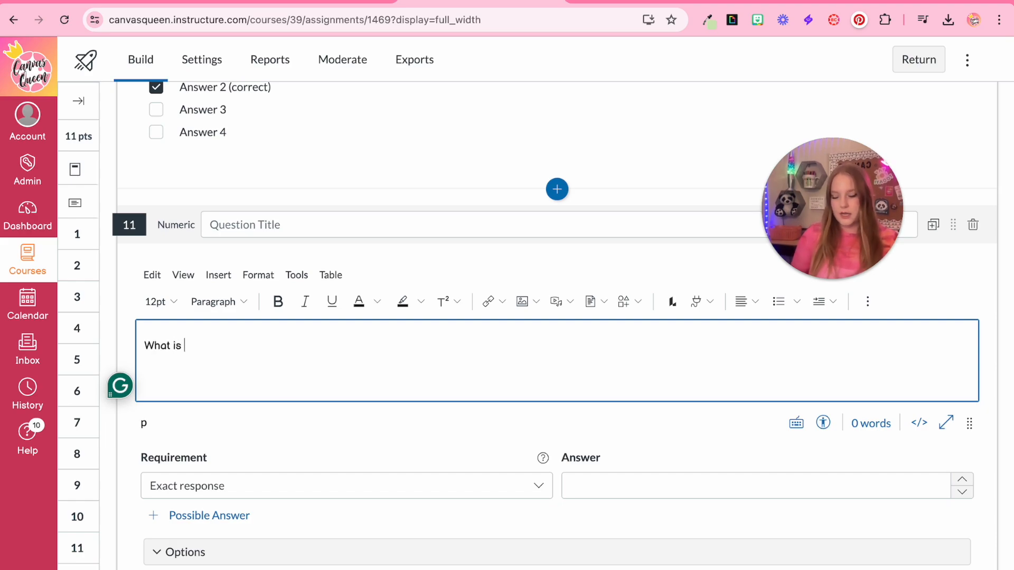
text( 2+2 = ?)
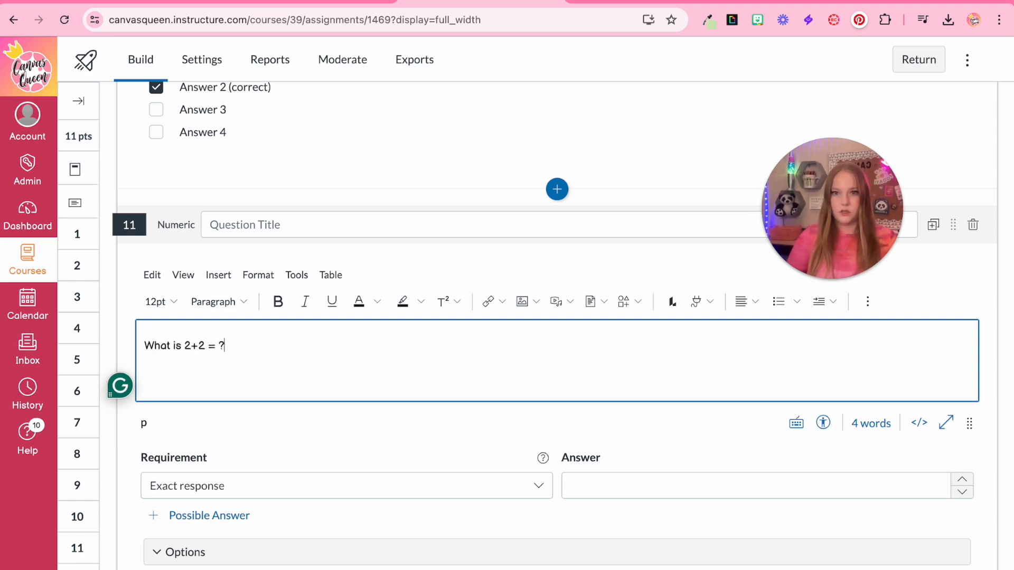
scroll(288, 390, down, 3)
click(293, 312)
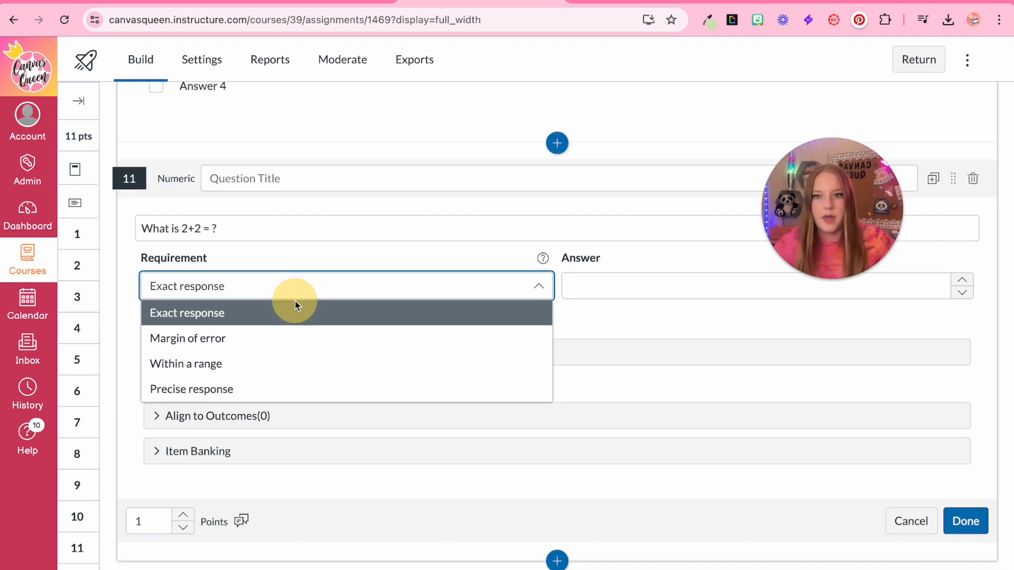
click(260, 311)
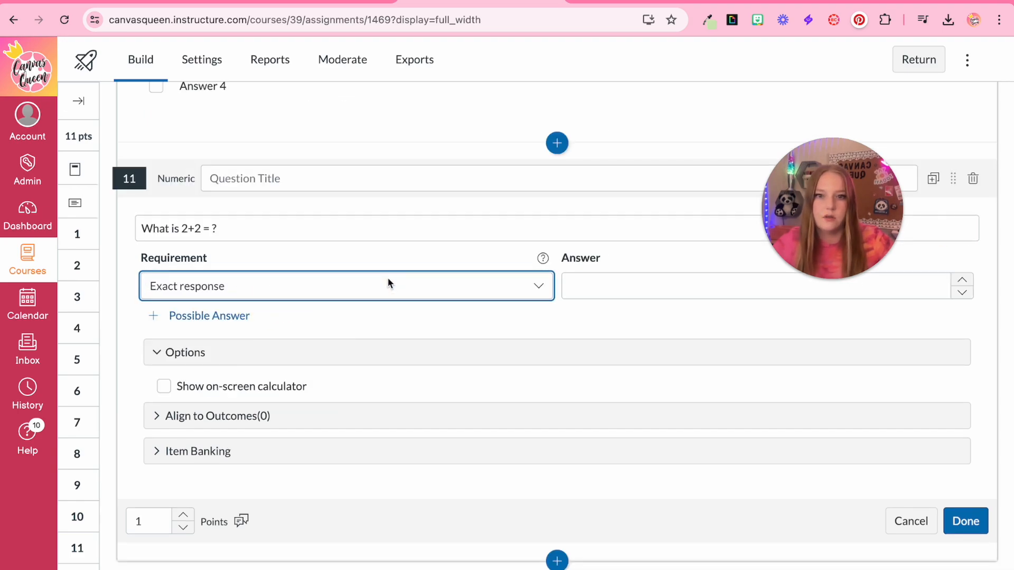
Step: Set the numeric question's answer to 4 and add the question to the existing Test Bank item bank
click(637, 280)
text(4)
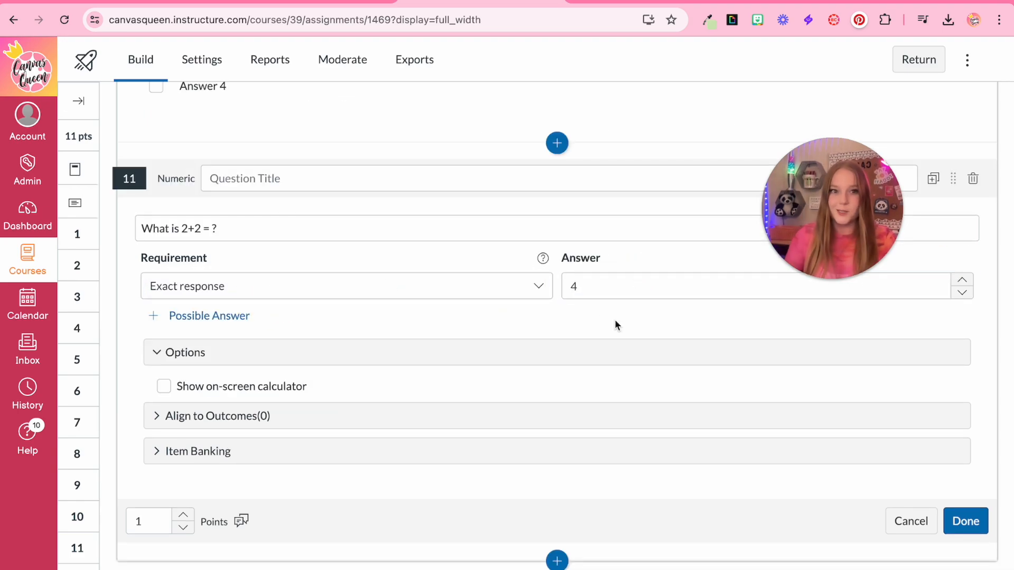
click(204, 450)
click(539, 495)
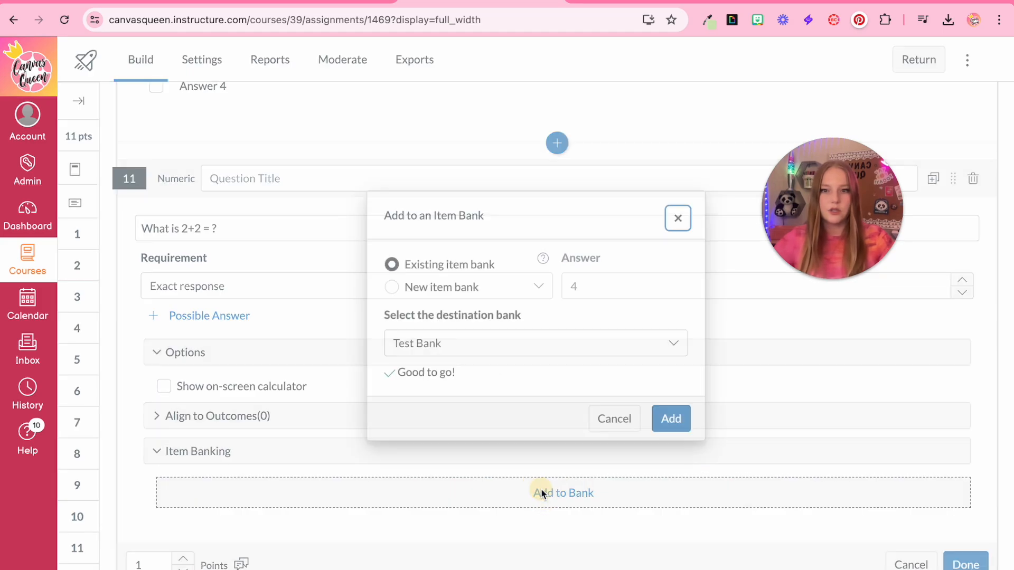
click(675, 424)
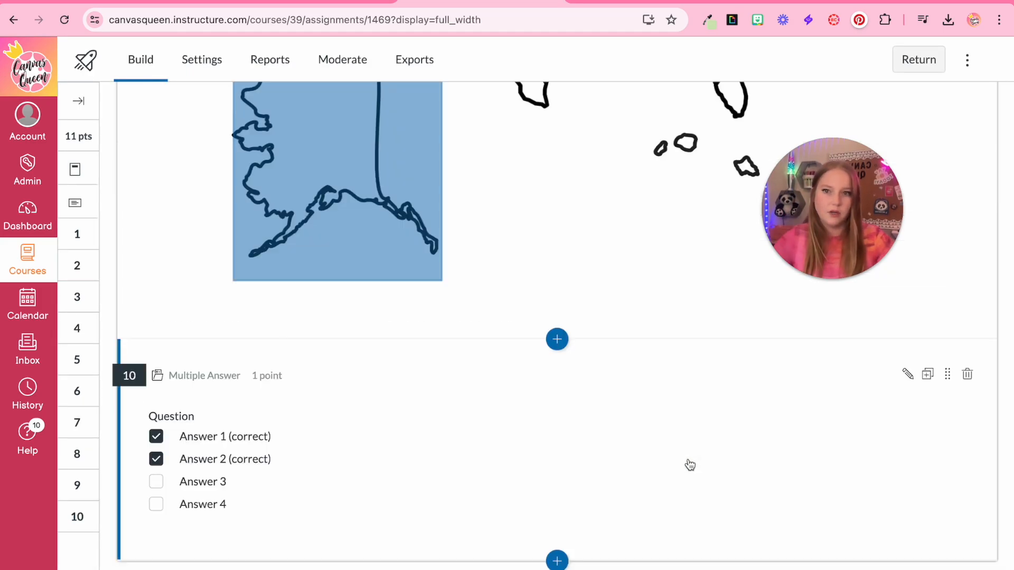
Step: Insert a True or False question after question 11 with the question text "Question"
click(557, 561)
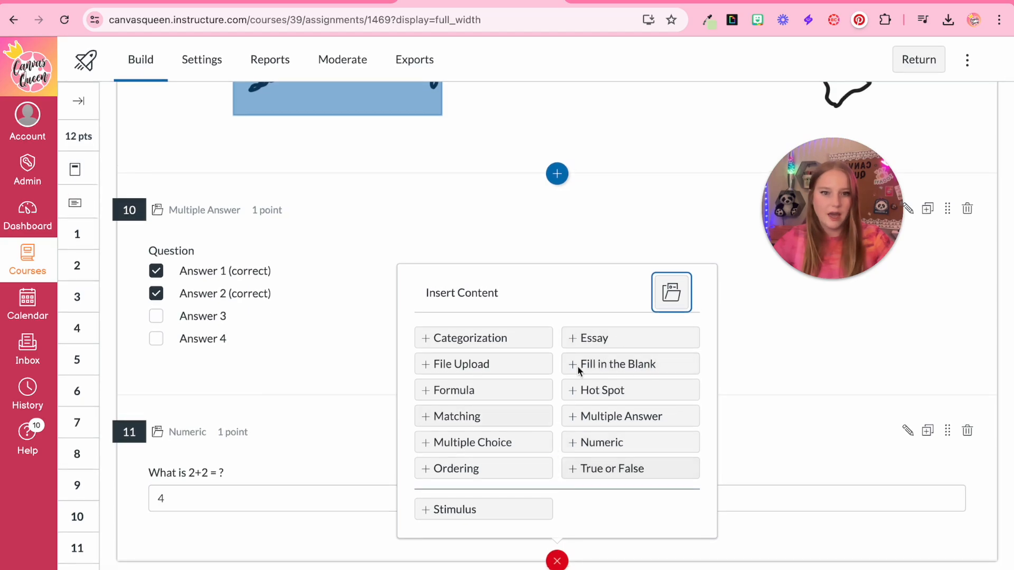
click(611, 468)
click(400, 266)
text(Question)
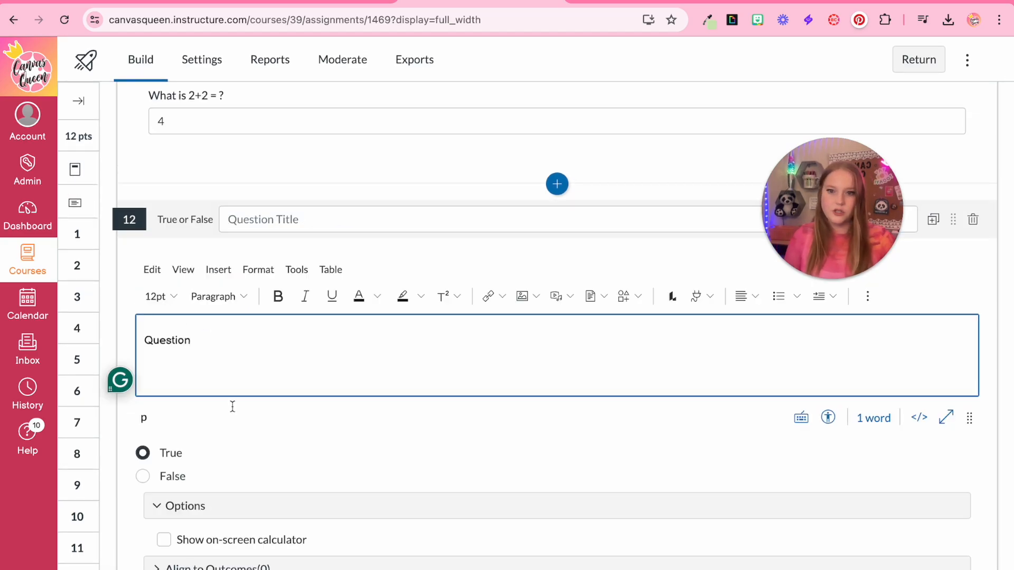
Step: Add the true or false question to the existing item bank, keeping True as the correct answer
scroll(235, 515, down, 2)
scroll(235, 515, down, 1)
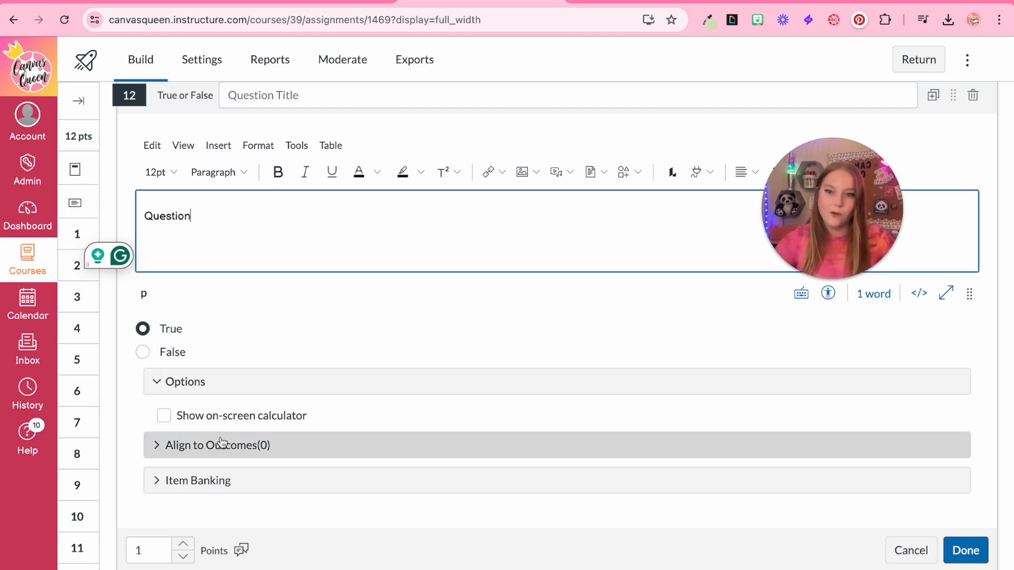
scroll(199, 478, down, 1)
click(199, 452)
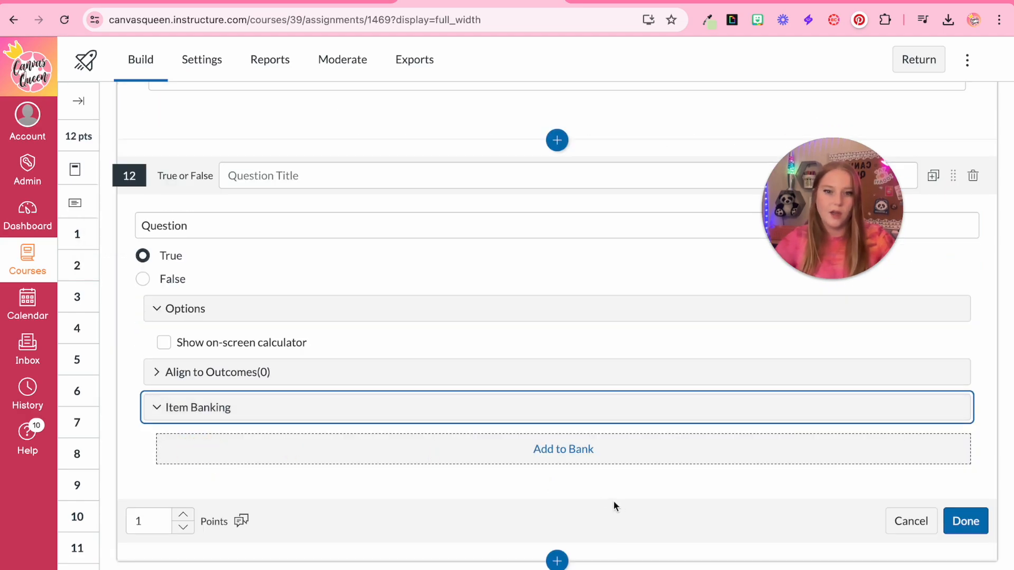
click(567, 448)
click(679, 419)
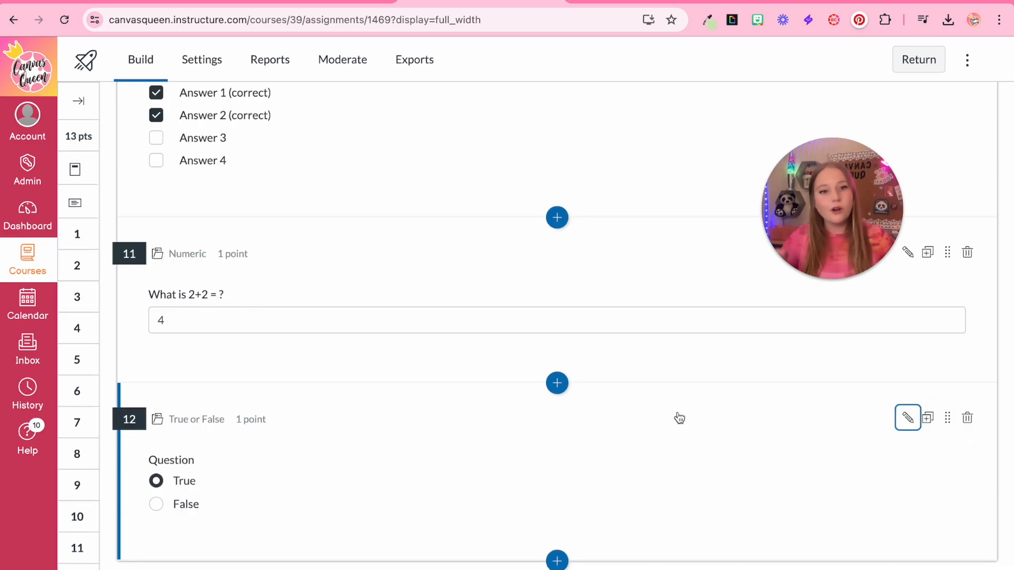
Step: Insert a Stimulus after question 12 with the title "Question 13 - 15"
scroll(679, 420, up, 15)
scroll(678, 420, down, 15)
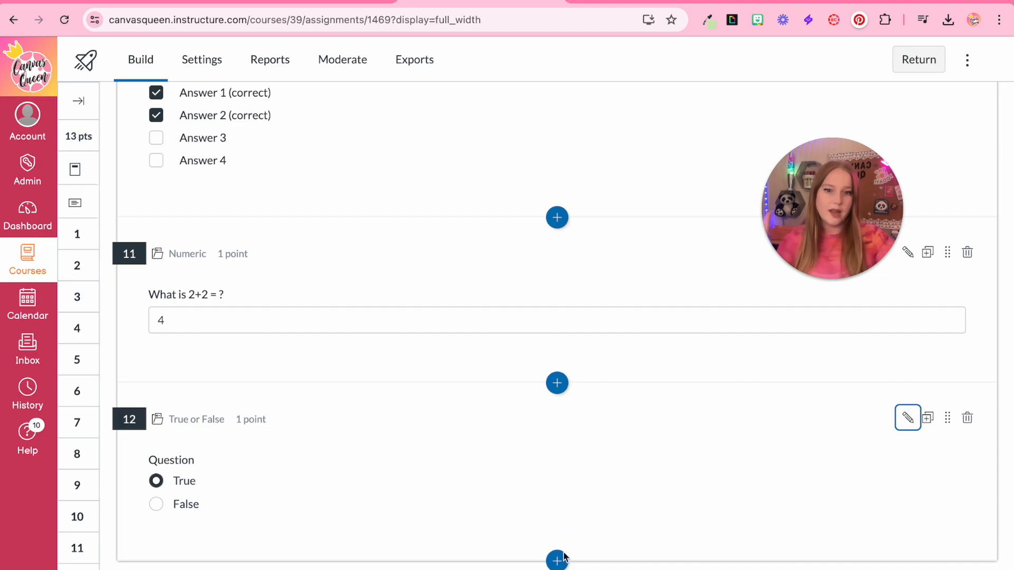
click(559, 560)
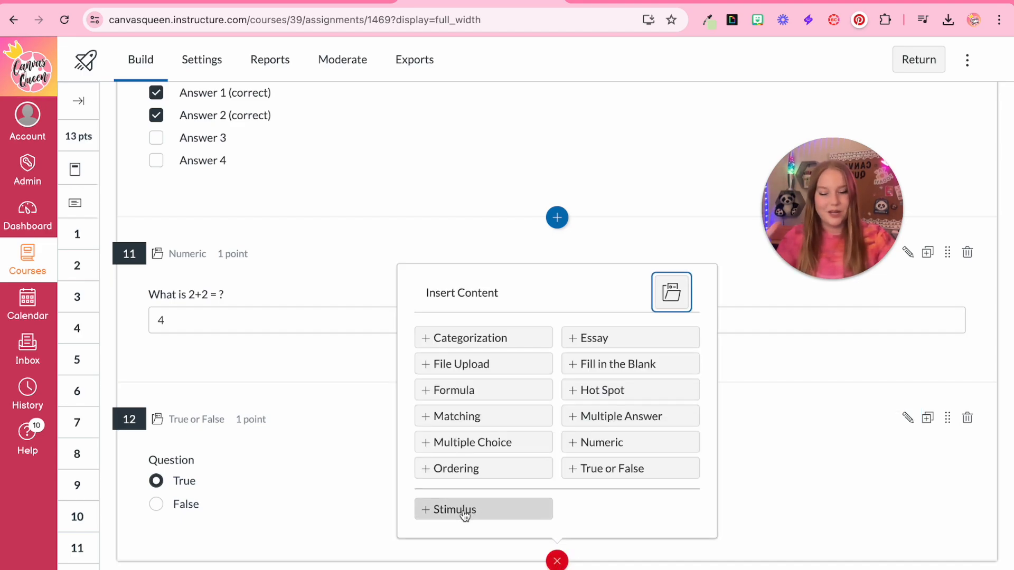
click(465, 512)
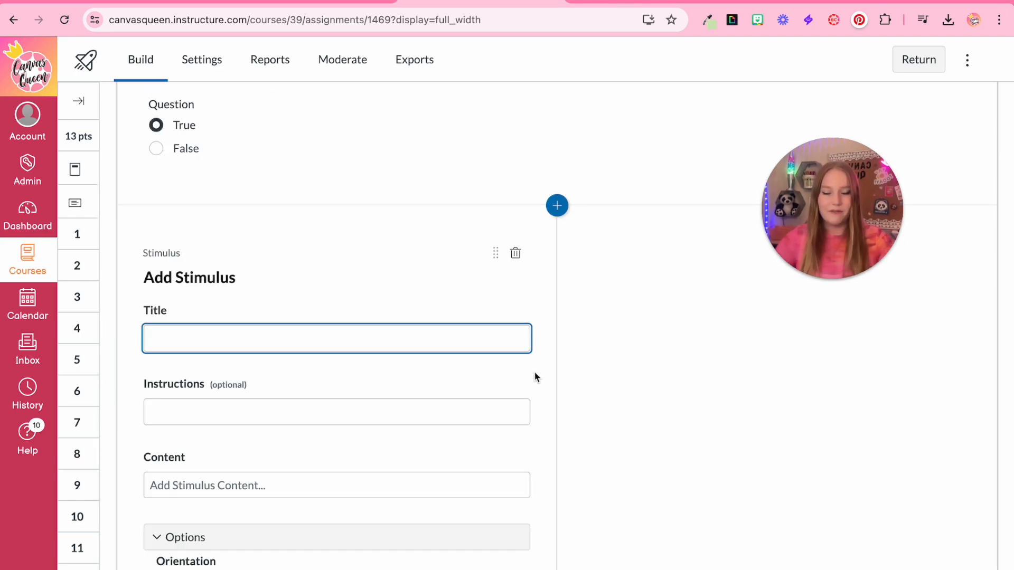
scroll(535, 375, down, 3)
scroll(534, 372, up, 1)
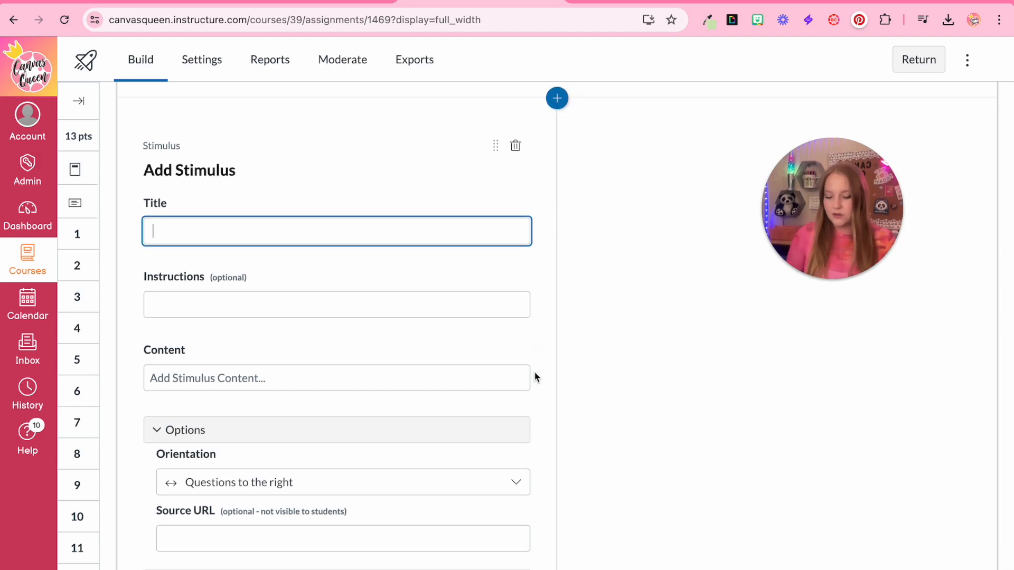
text(Question)
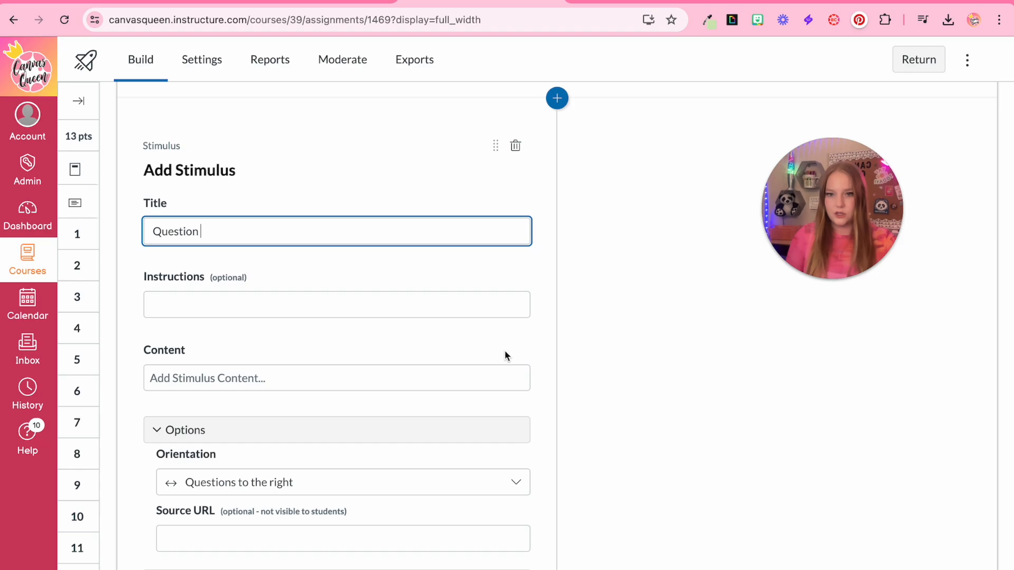
text( 13 -)
scroll(220, 486, down, 2)
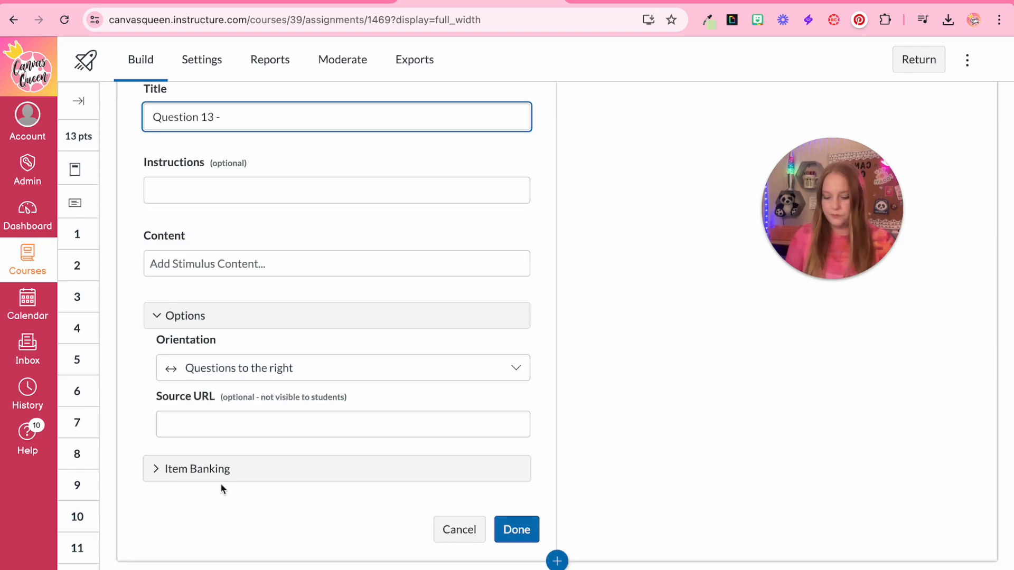
text(15)
scroll(222, 511, up, 1)
Step: Enter the stimulus instructions "Read the following passage and answer the questions." and the content "Reading Example:", and save the stimulus
click(256, 252)
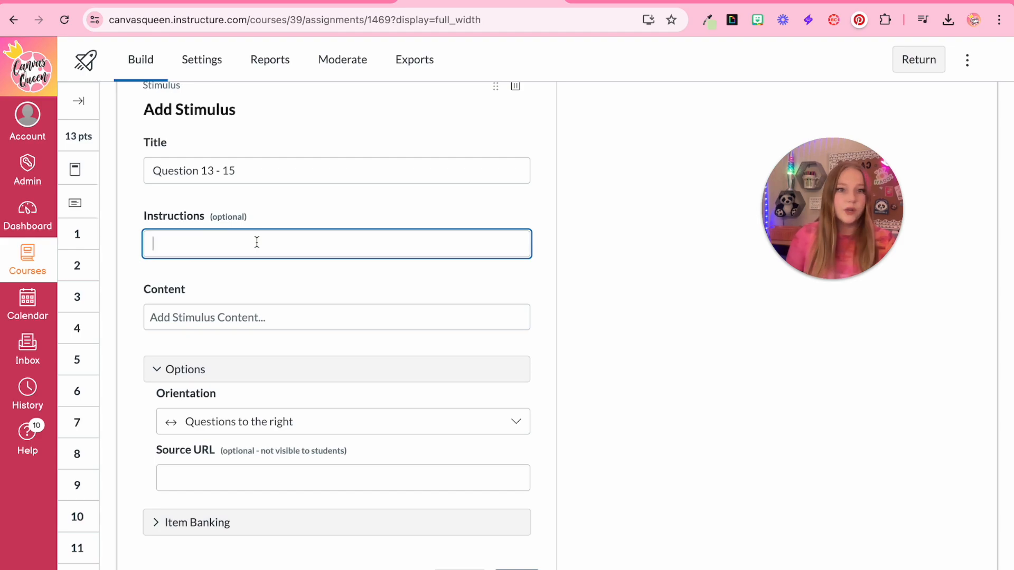
click(205, 317)
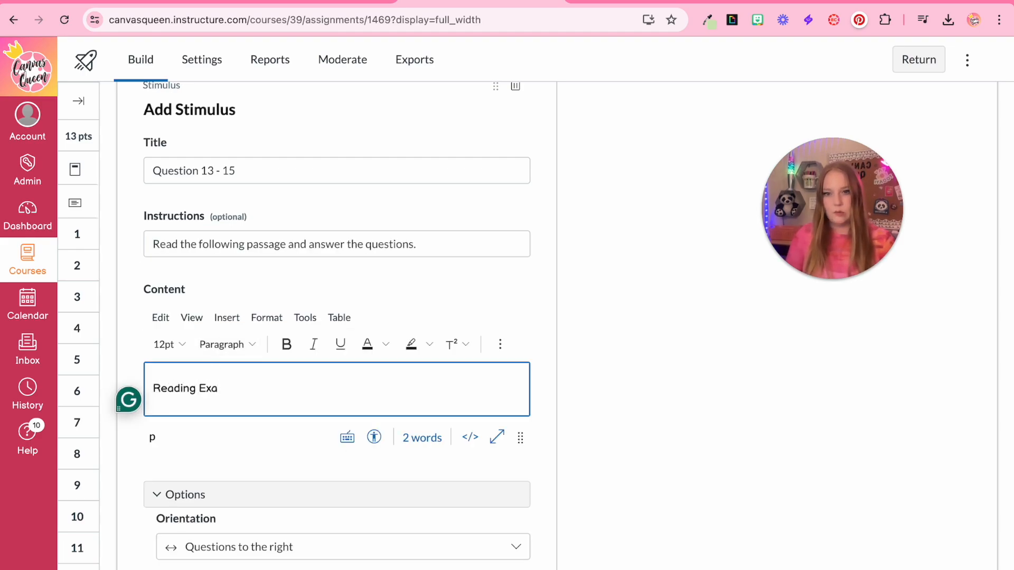
scroll(516, 548, down, 3)
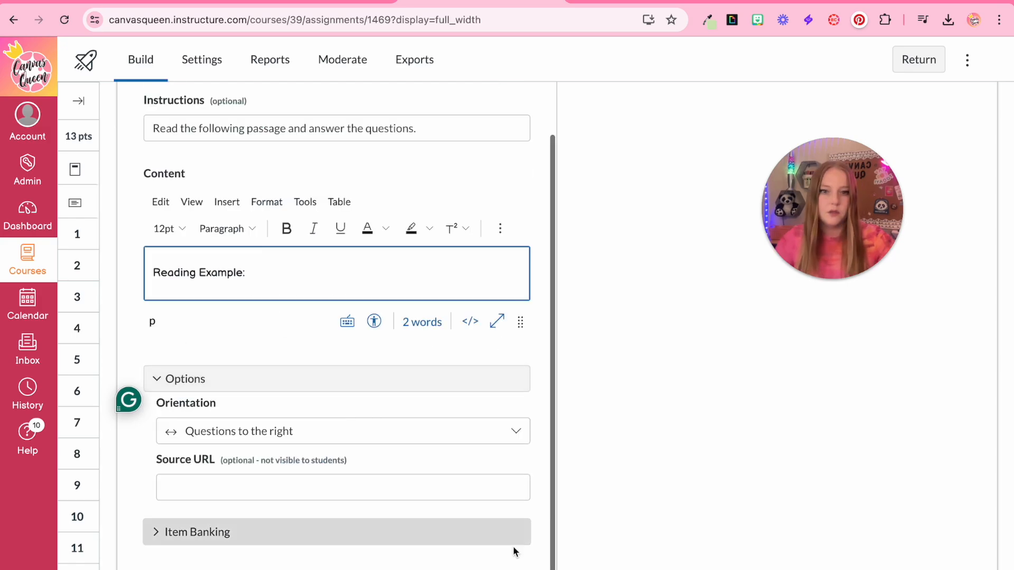
text(:)
click(513, 530)
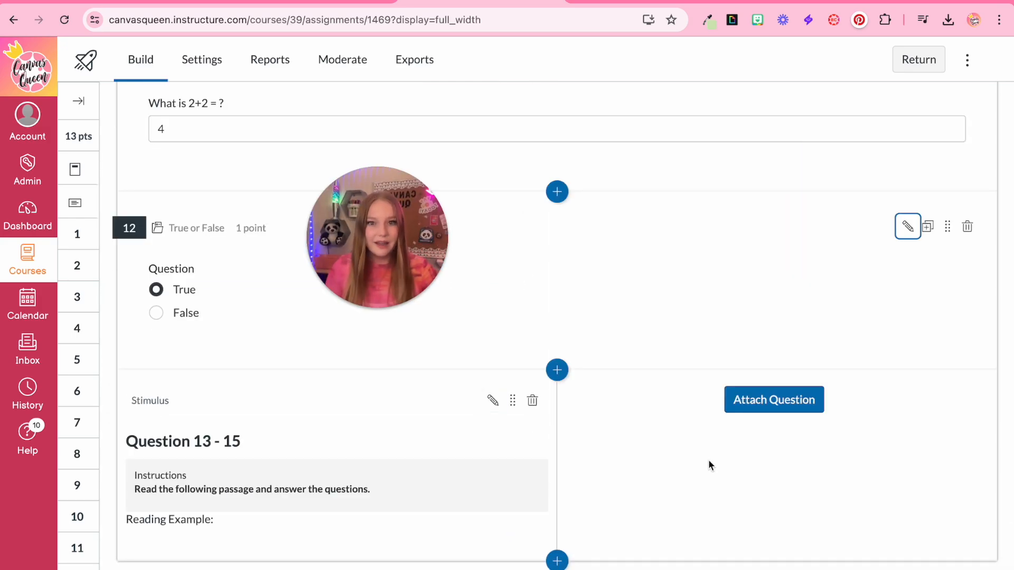
Step: Attach a True or False, an Essay ("What did you like about the reading?") and a Multiple Choice question with three answers to the stimulus
click(776, 405)
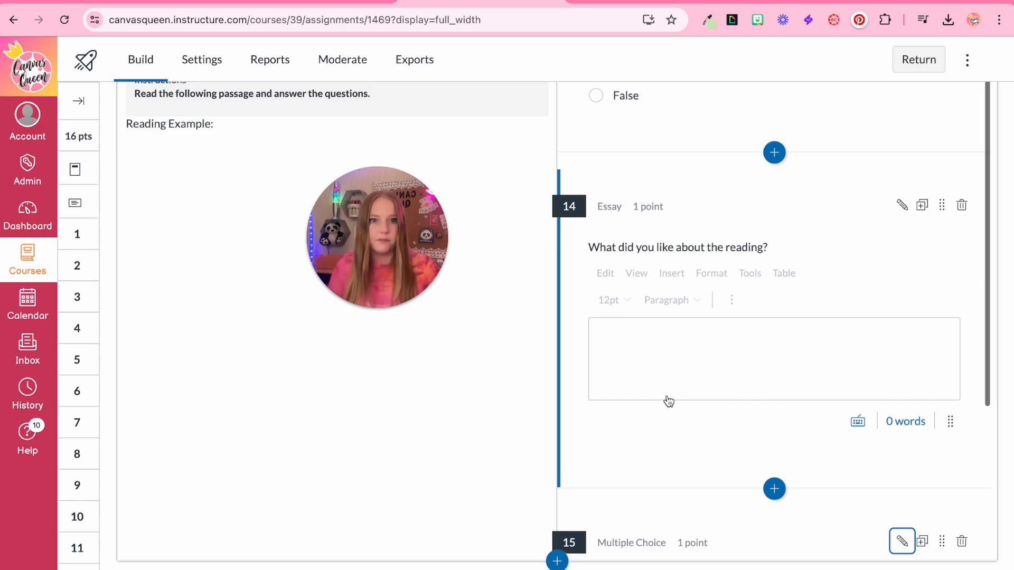
scroll(670, 402, up, 4)
scroll(669, 399, down, 5)
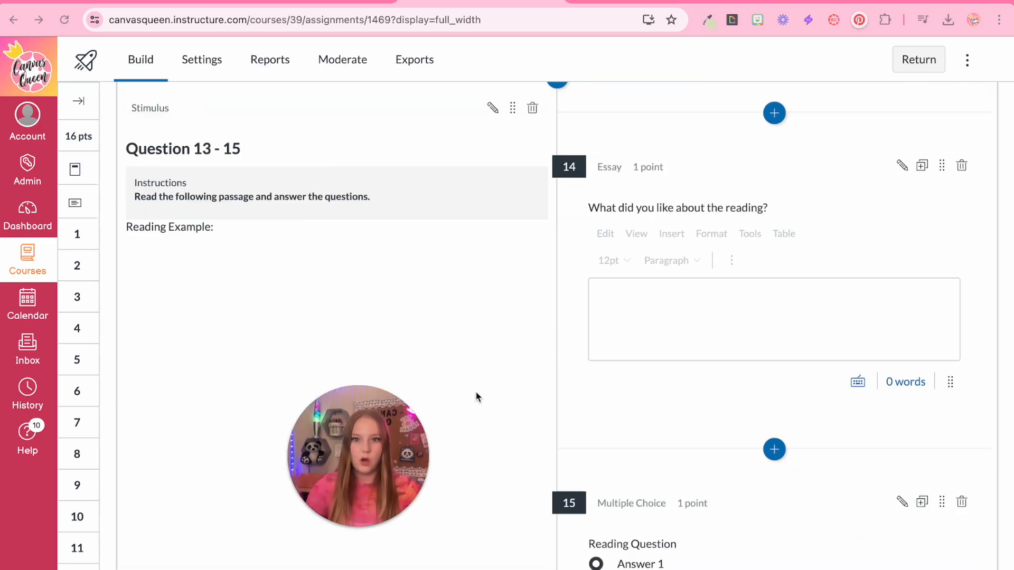
Step: Review how the attached questions 13 to 15 scroll beside the reading stimulus
scroll(512, 294, up, 4)
scroll(783, 376, down, 4)
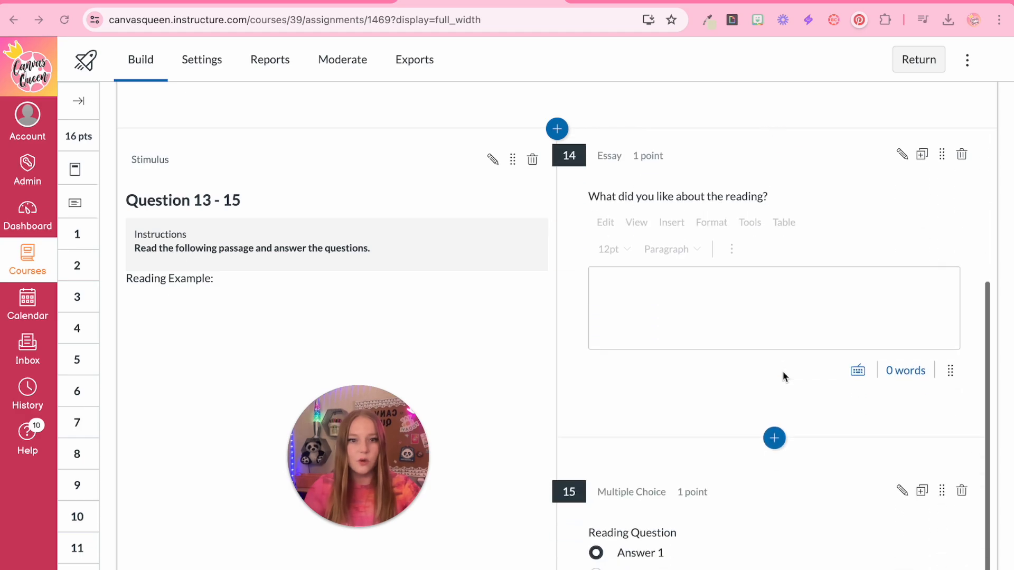
scroll(784, 376, down, 3)
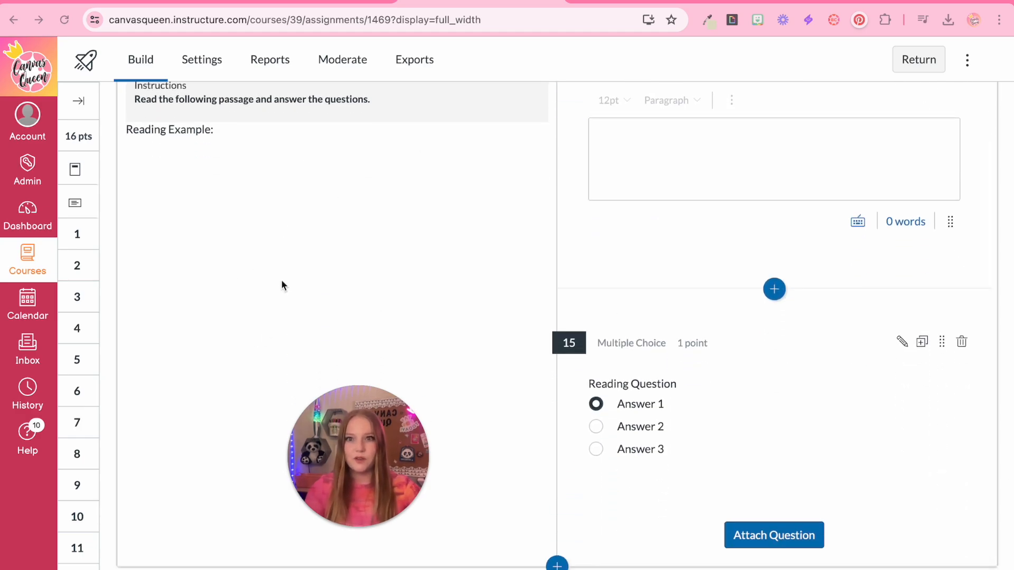
scroll(676, 303, up, 5)
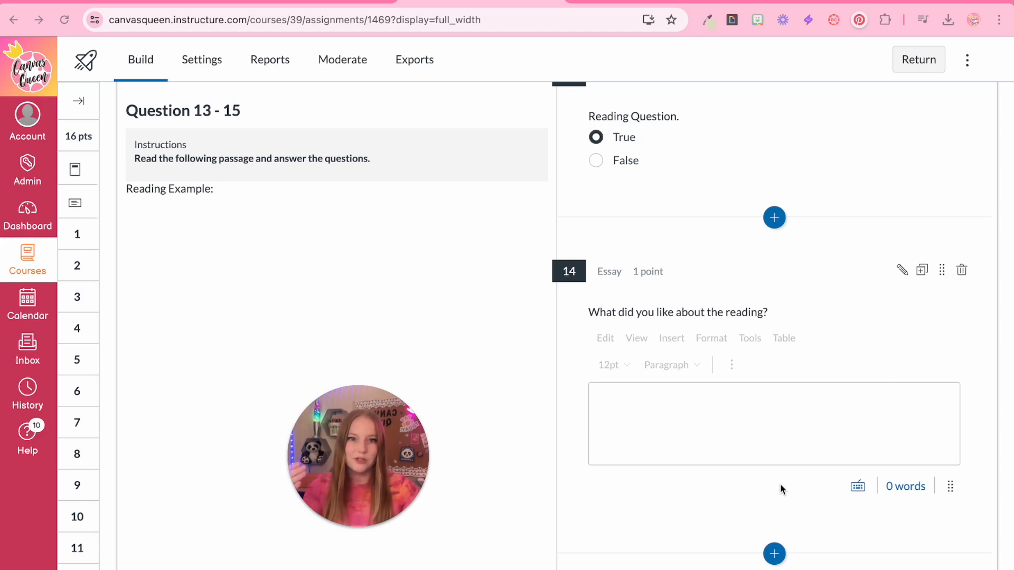
scroll(782, 489, down, 4)
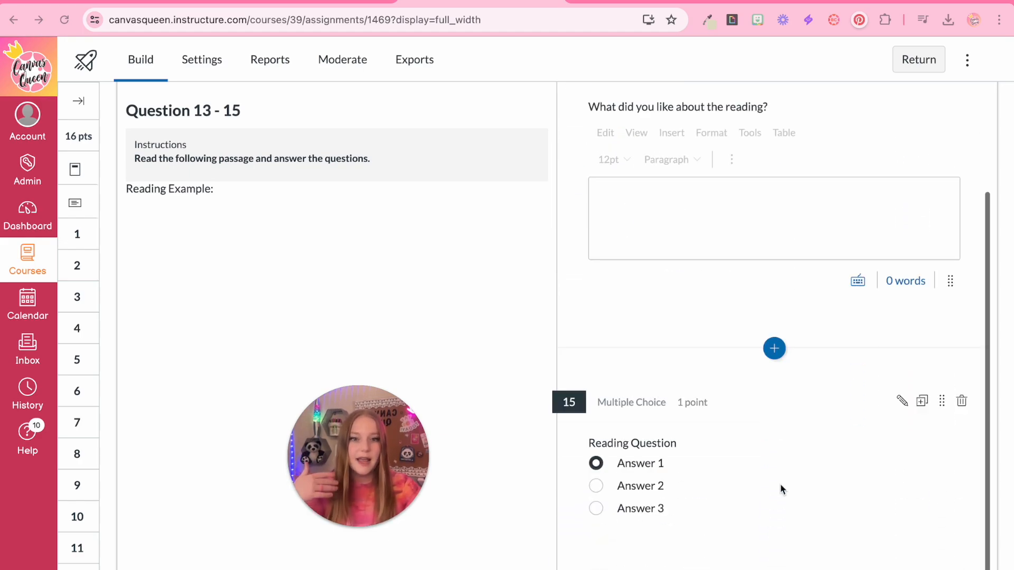
scroll(783, 489, down, 1)
click(461, 349)
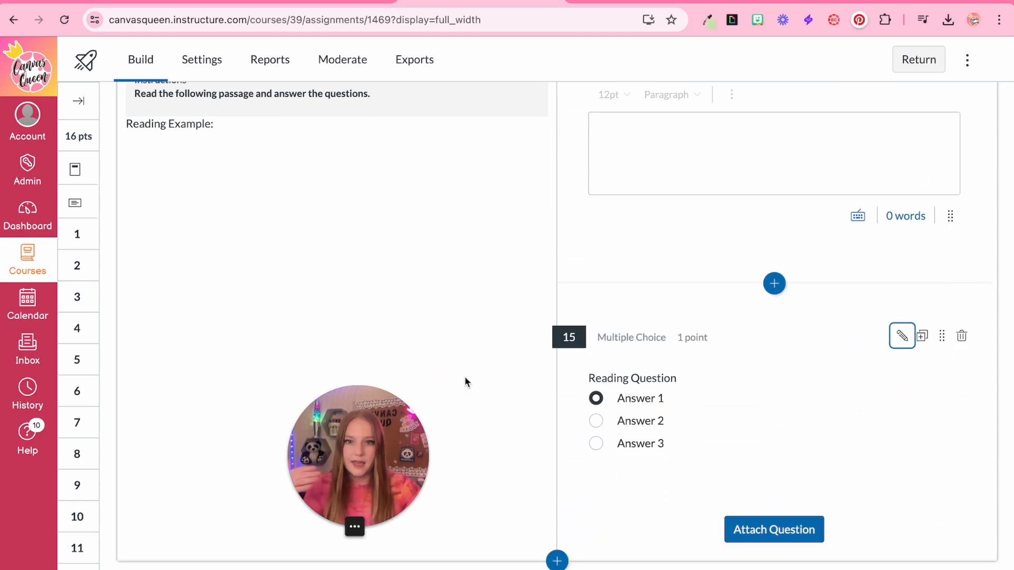
Step: Set the stimulus orientation to Questions below, save it and check the layout of the attached questions
scroll(486, 111, up, 2)
click(487, 111)
scroll(385, 310, down, 2)
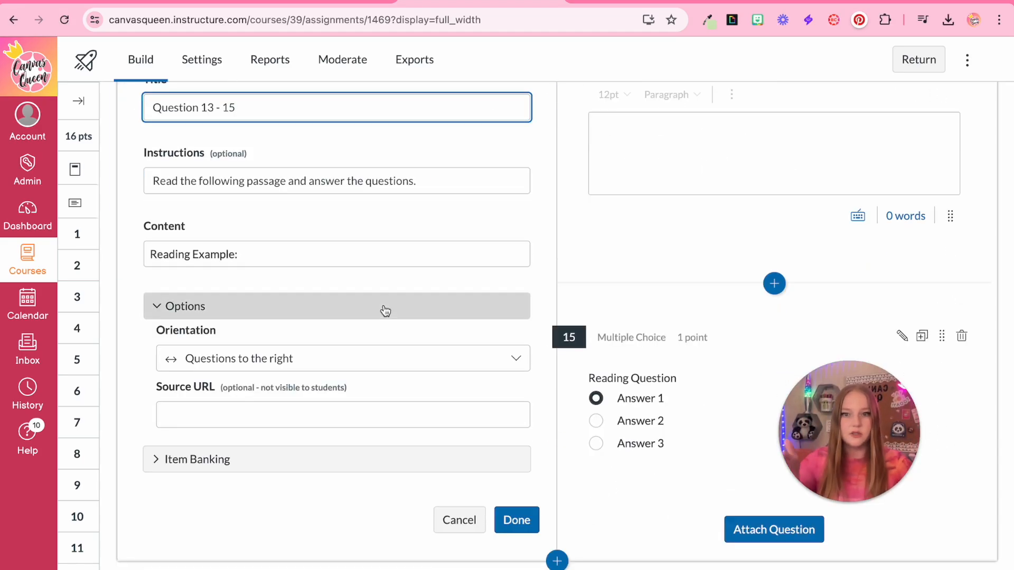
click(238, 359)
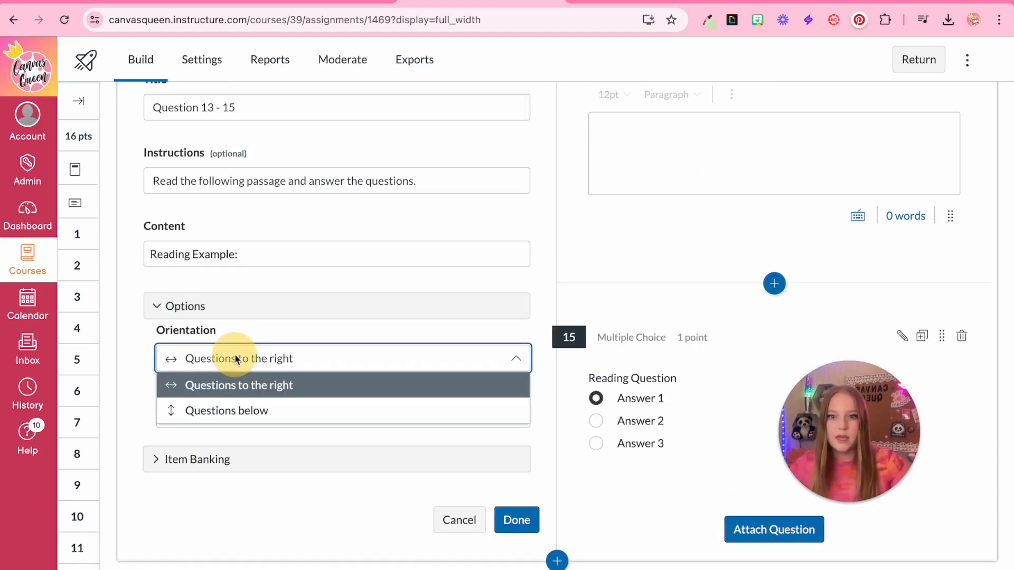
click(222, 412)
click(500, 523)
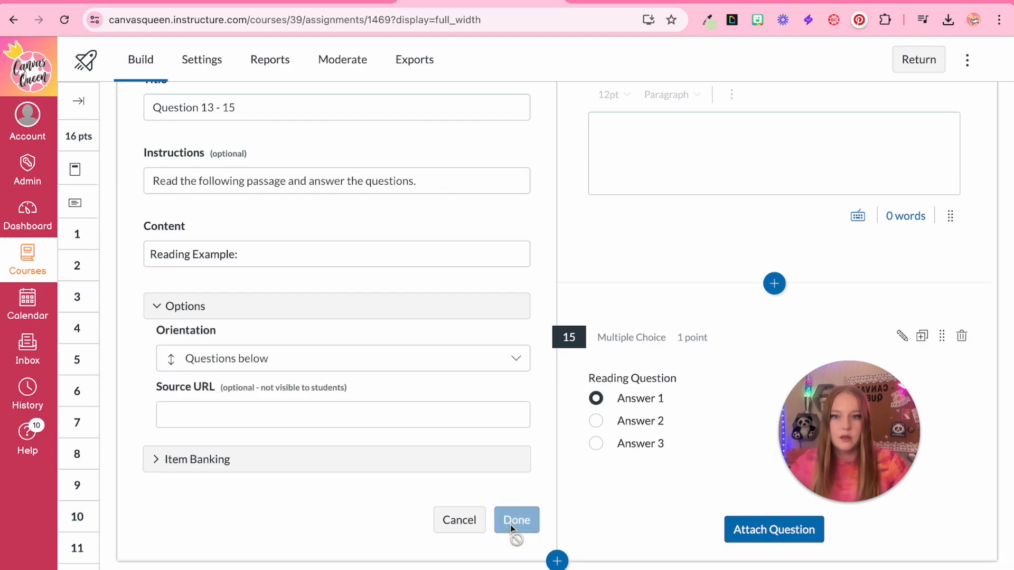
scroll(301, 471, up, 10)
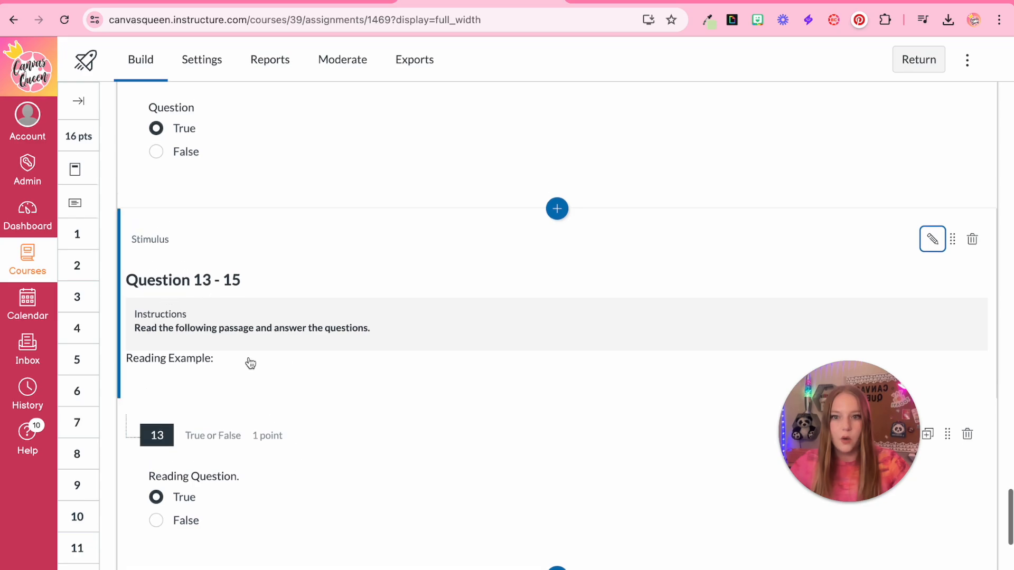
scroll(193, 399, down, 8)
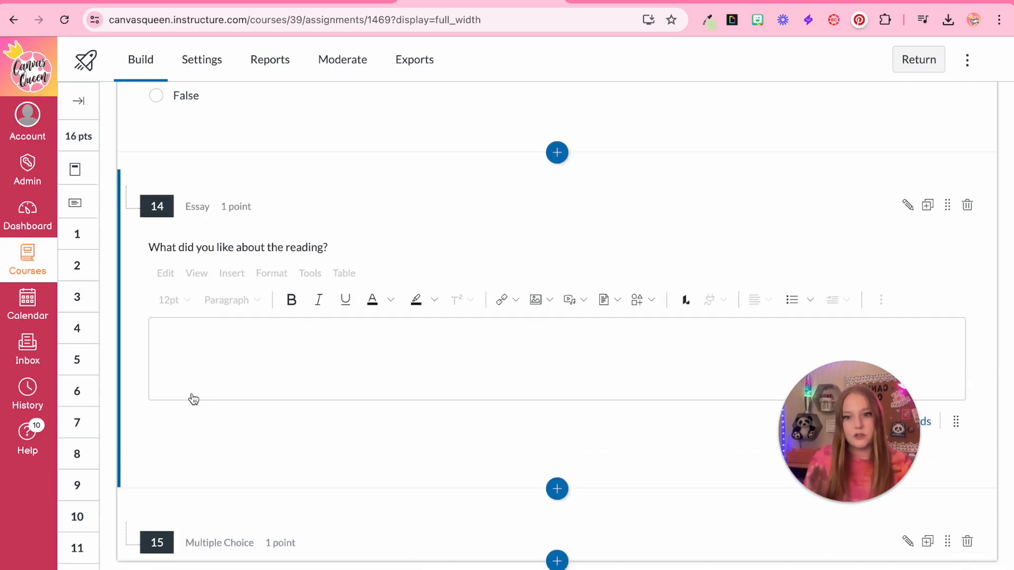
Step: Set the stimulus orientation back to Questions to the right and save it
scroll(190, 370, up, 7)
click(931, 201)
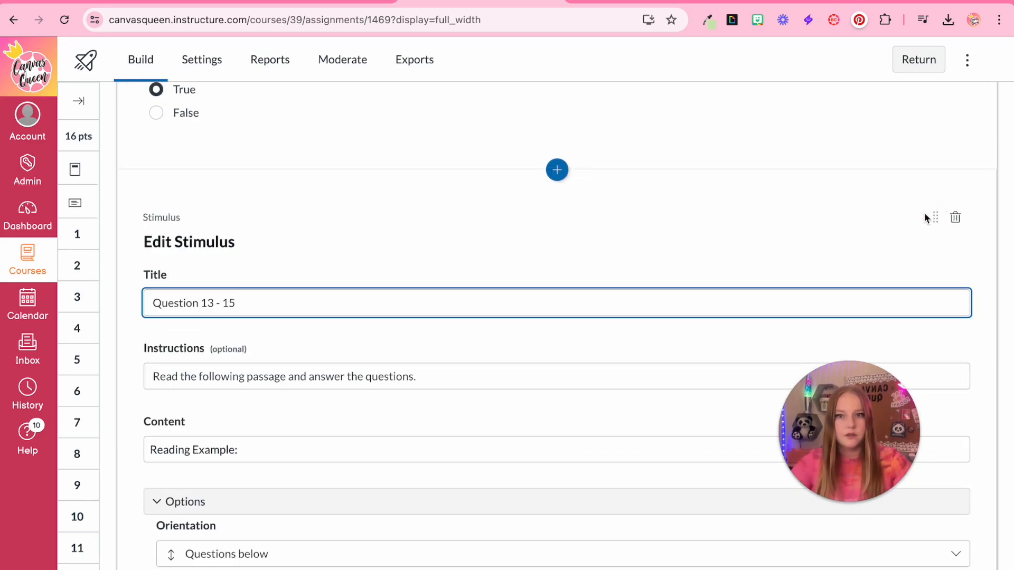
scroll(717, 274, down, 5)
click(224, 277)
click(233, 304)
scroll(403, 249, down, 2)
click(962, 337)
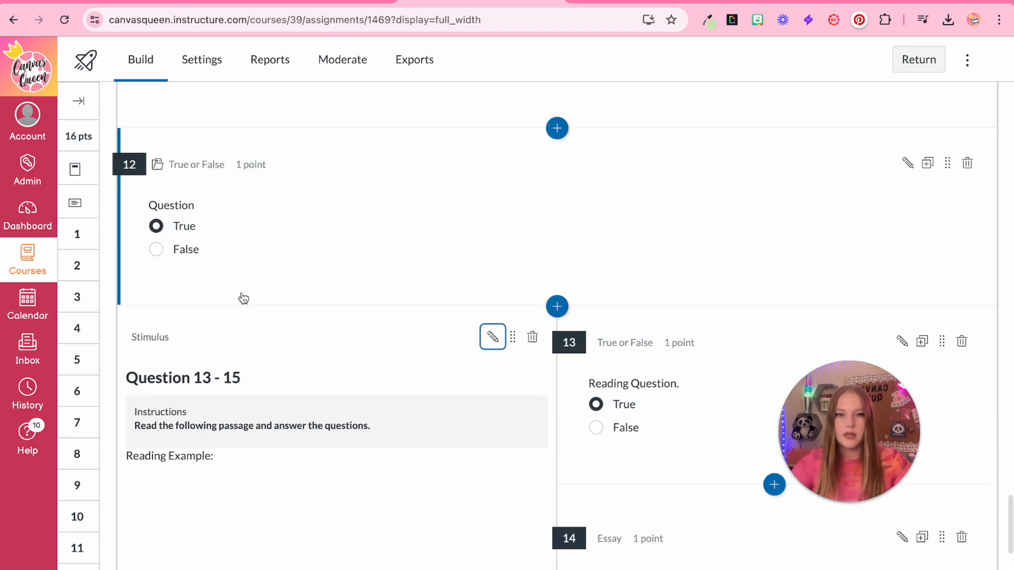
Step: Add the stimulus and its attached True or False question 13 to the item bank
scroll(242, 299, down, 6)
scroll(281, 351, down, 2)
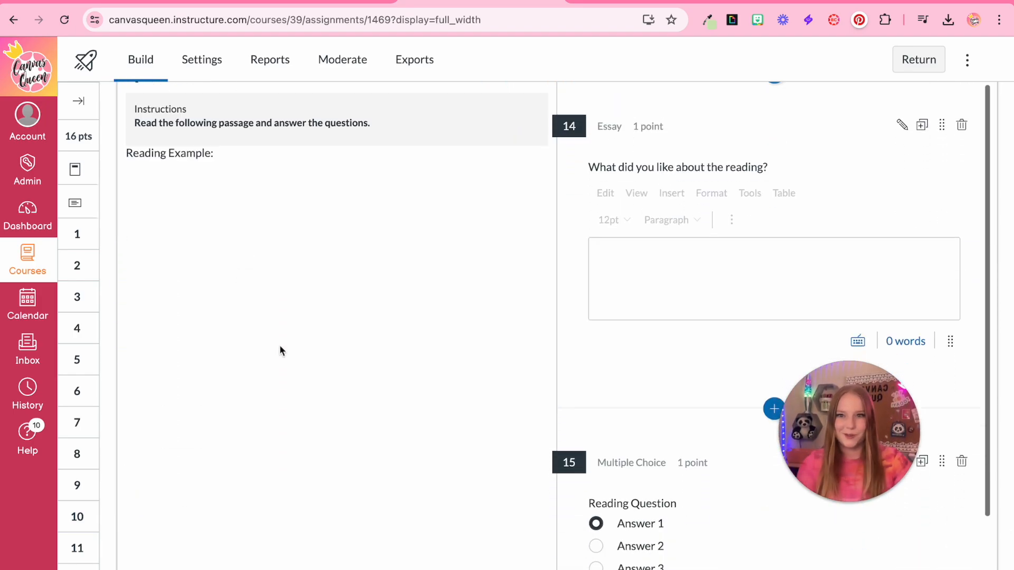
scroll(280, 351, up, 4)
click(898, 124)
scroll(889, 233, down, 5)
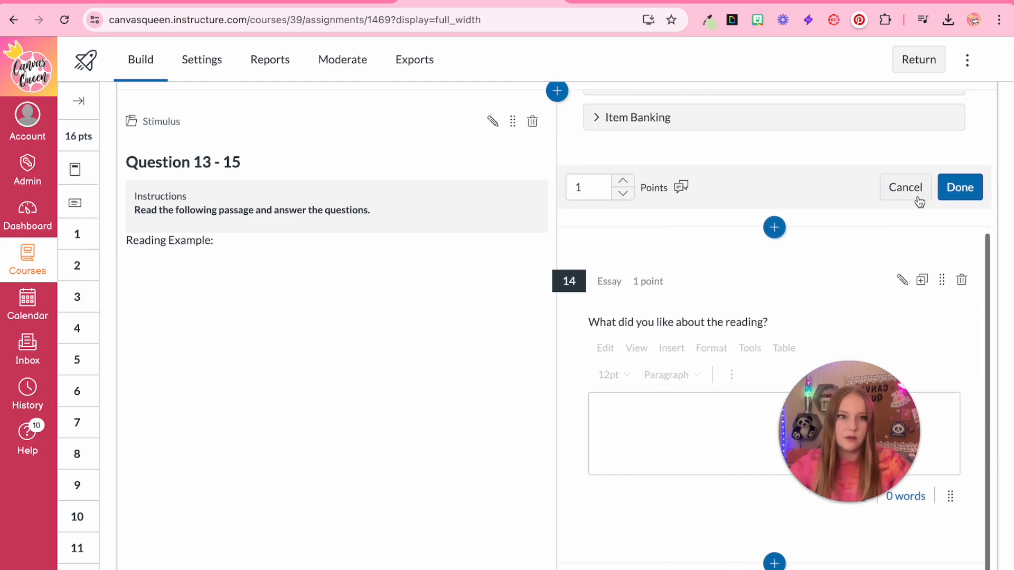
scroll(786, 201, up, 3)
click(688, 198)
click(773, 238)
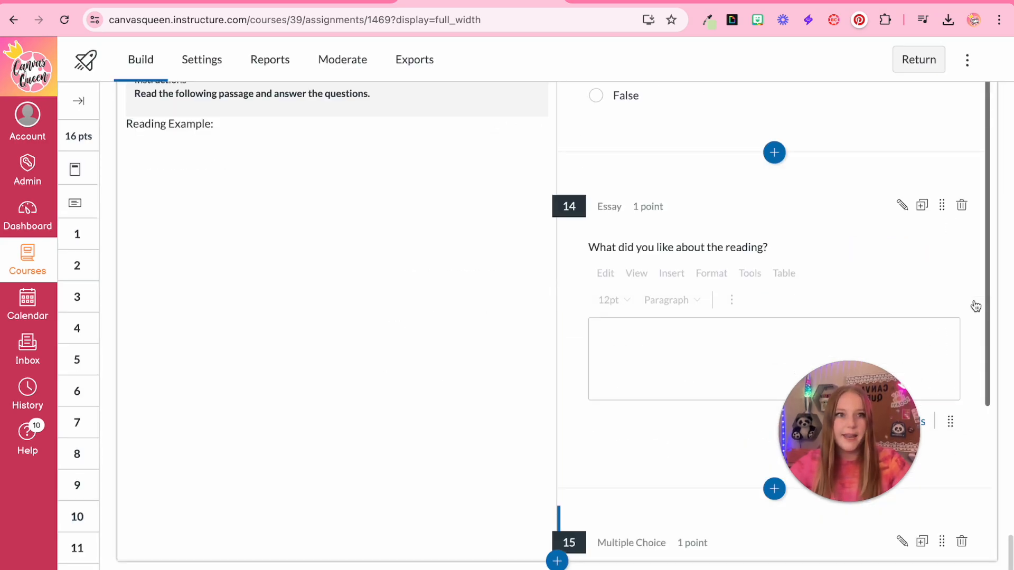
Step: Set the points of the Quiz Template - New Quizzes assignment to 16 and save it
scroll(976, 301, up, 10)
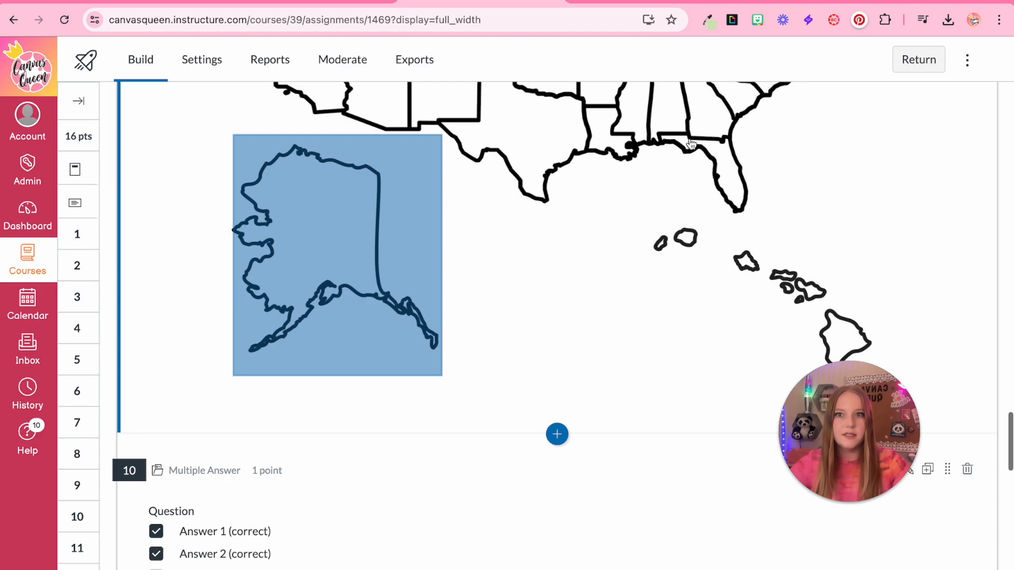
scroll(692, 143, up, 20)
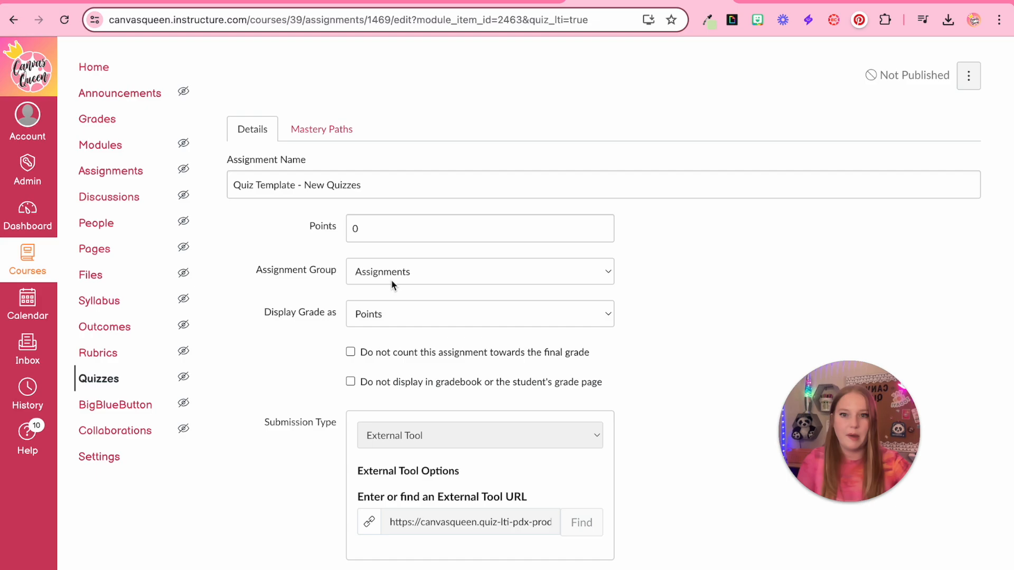
click(386, 227)
key(BackSpace)
text(16)
click(677, 278)
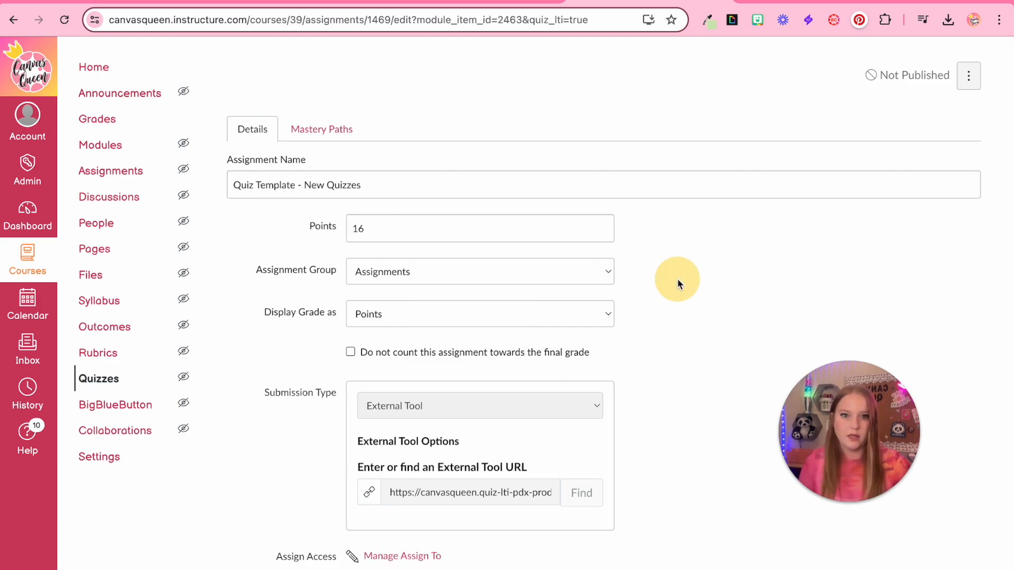
scroll(677, 278, down, 5)
click(948, 396)
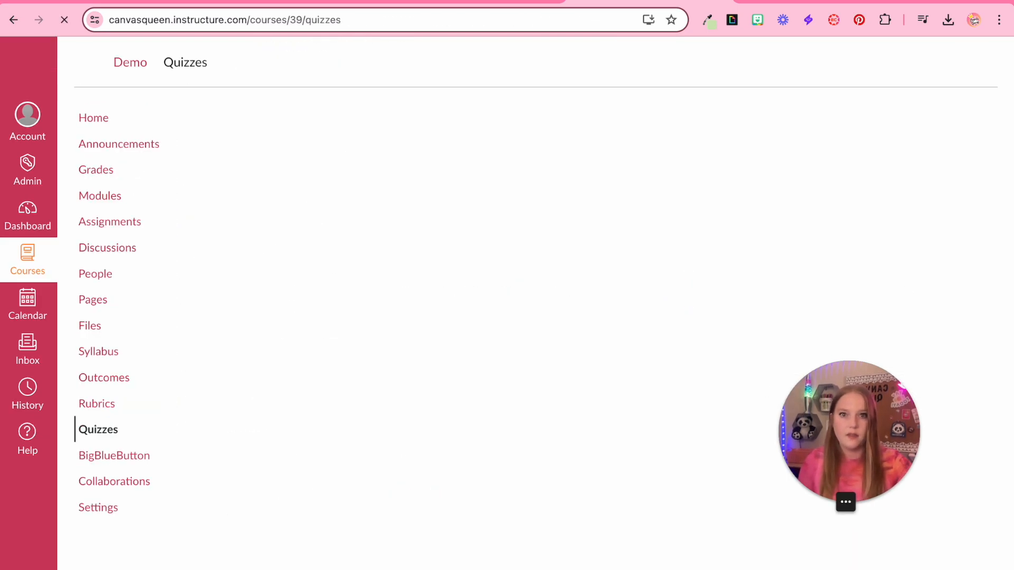
Step: Turn on Shuffle questions and Shuffle answers in the quiz settings
click(212, 59)
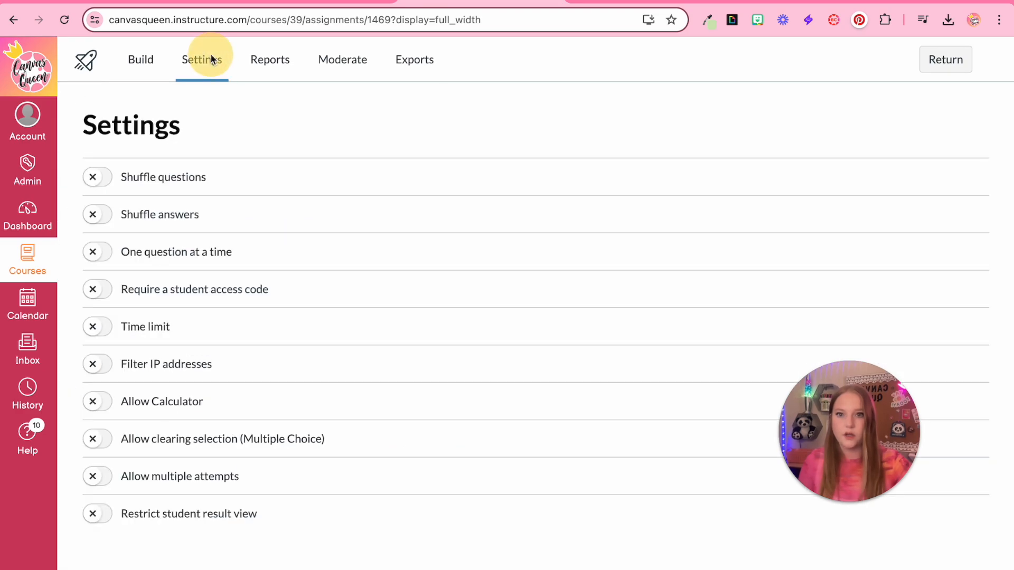
click(93, 177)
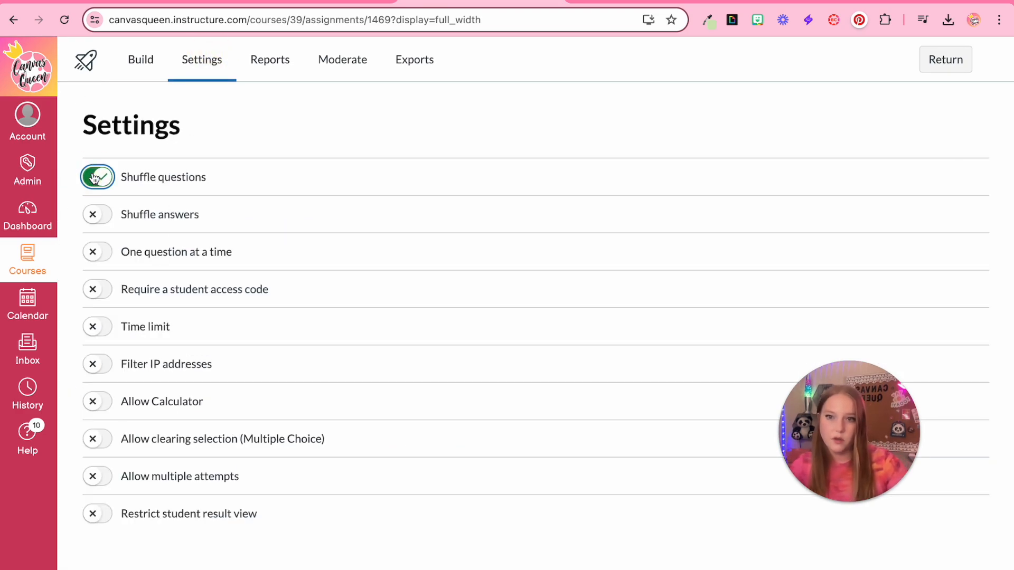
click(93, 215)
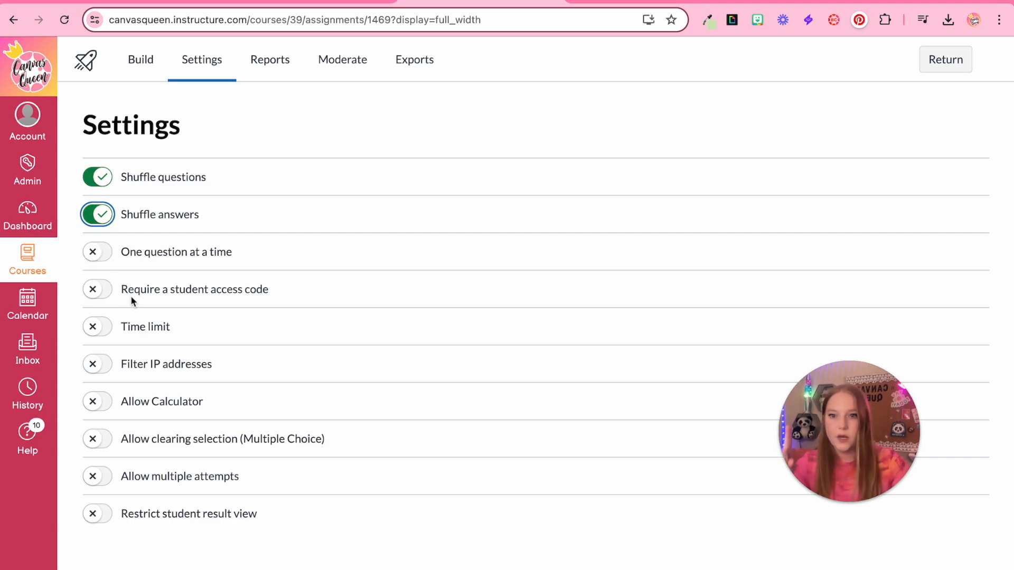
Step: Try out the student access code and time limit settings, leaving both turned off
click(100, 294)
click(226, 328)
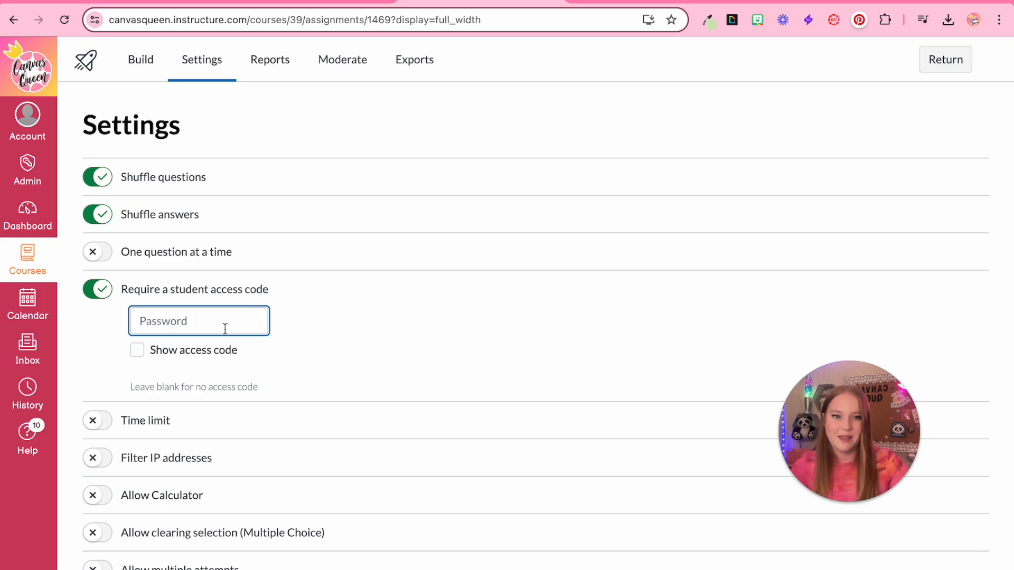
click(100, 290)
click(98, 328)
click(98, 331)
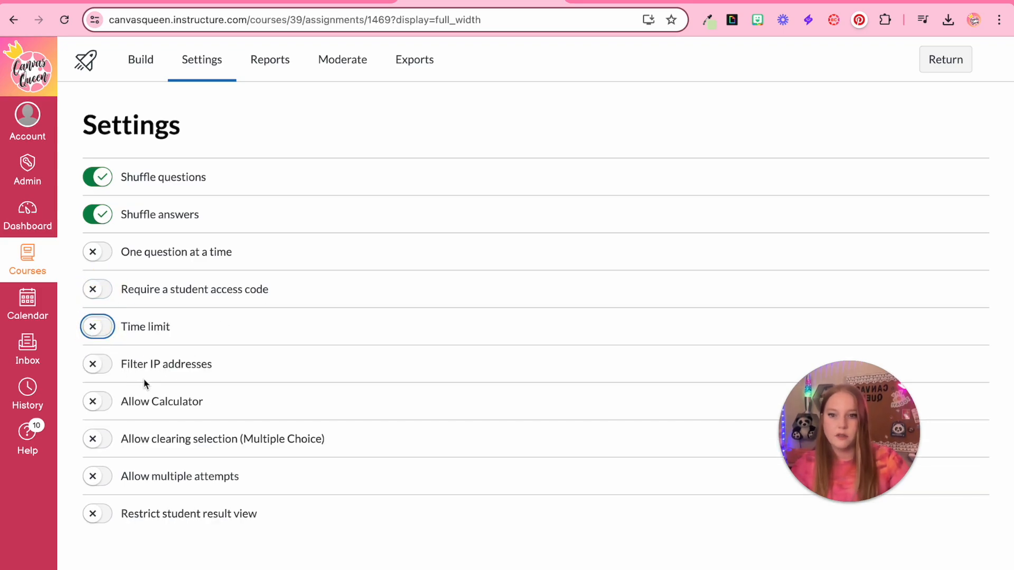
Step: Allow the Basic calculator and check the options for multiple attempts, leaving multiple attempts off
click(100, 406)
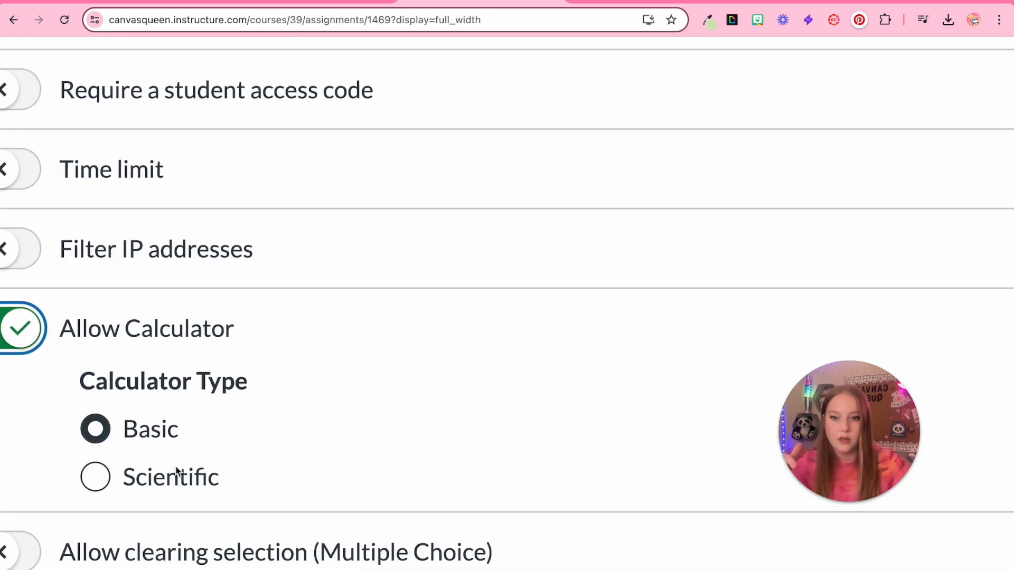
scroll(175, 466, down, 5)
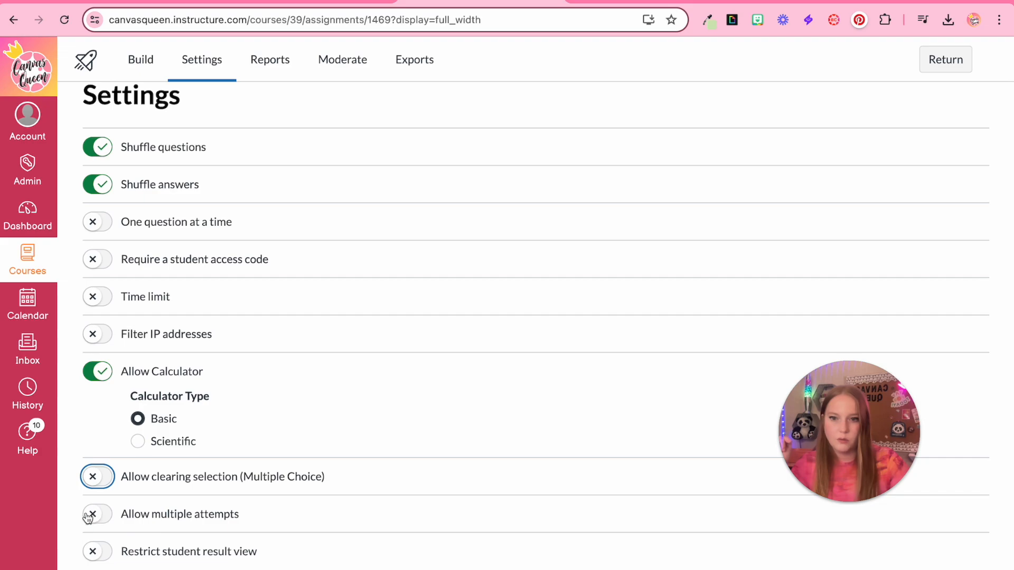
click(90, 515)
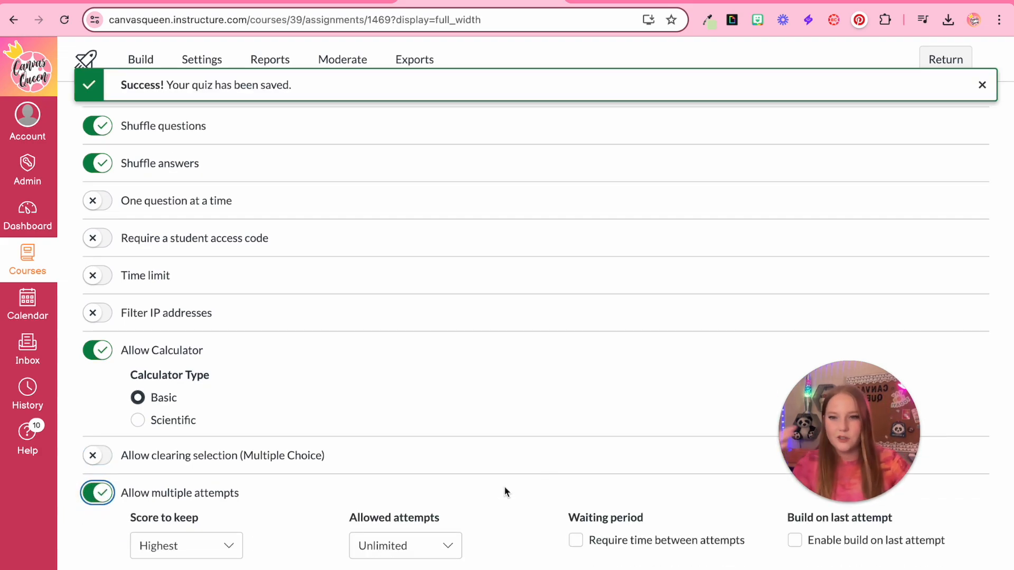
click(95, 506)
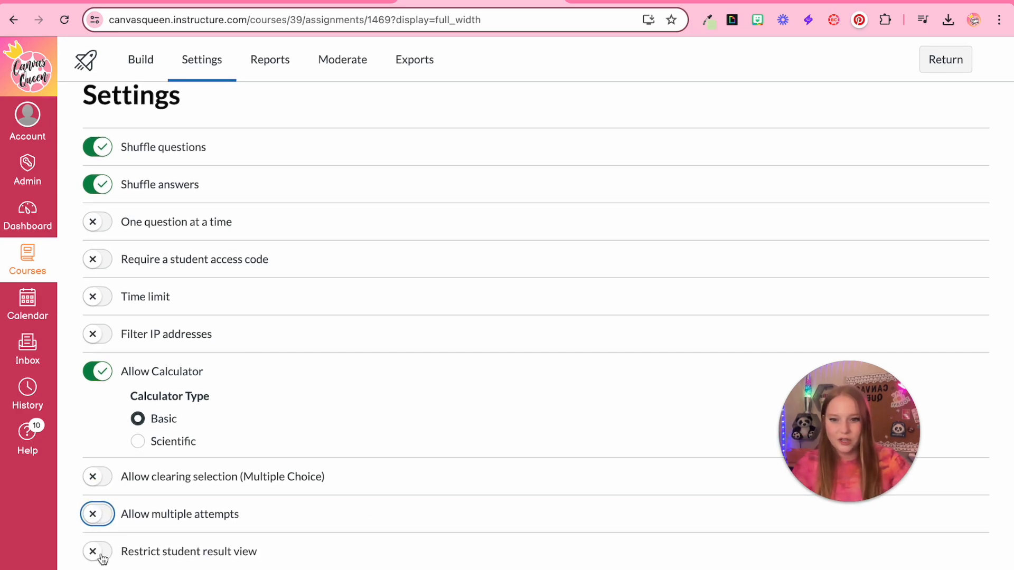
Step: Restrict the student result view to show points awarded, points possible, and items and questions
scroll(100, 556, down, 4)
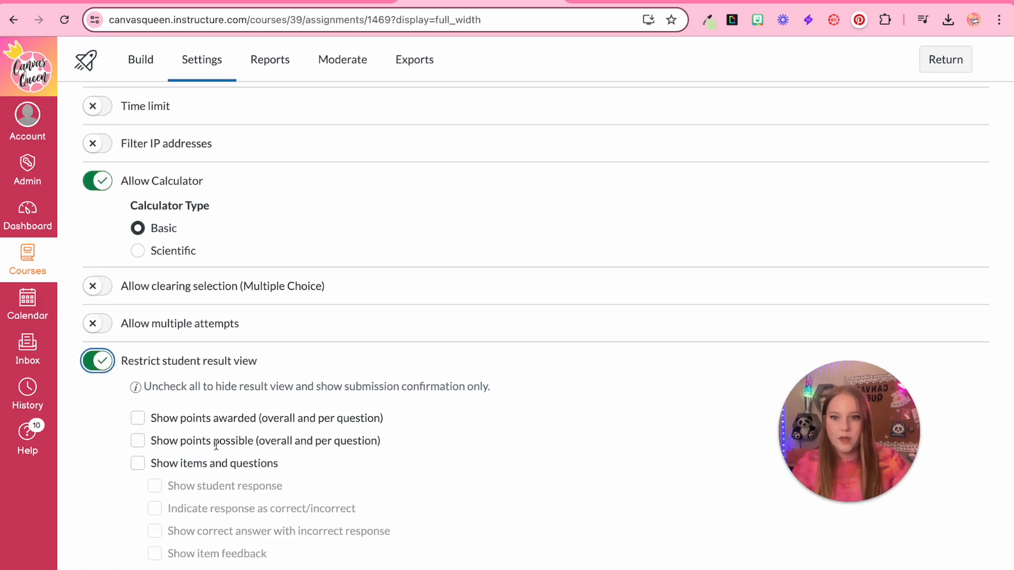
click(140, 417)
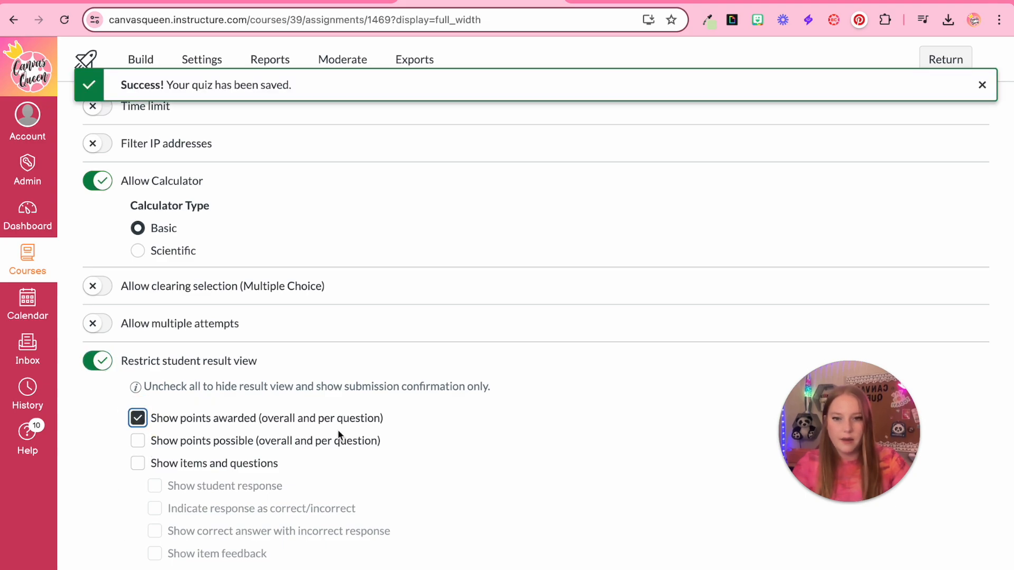
click(137, 464)
click(139, 441)
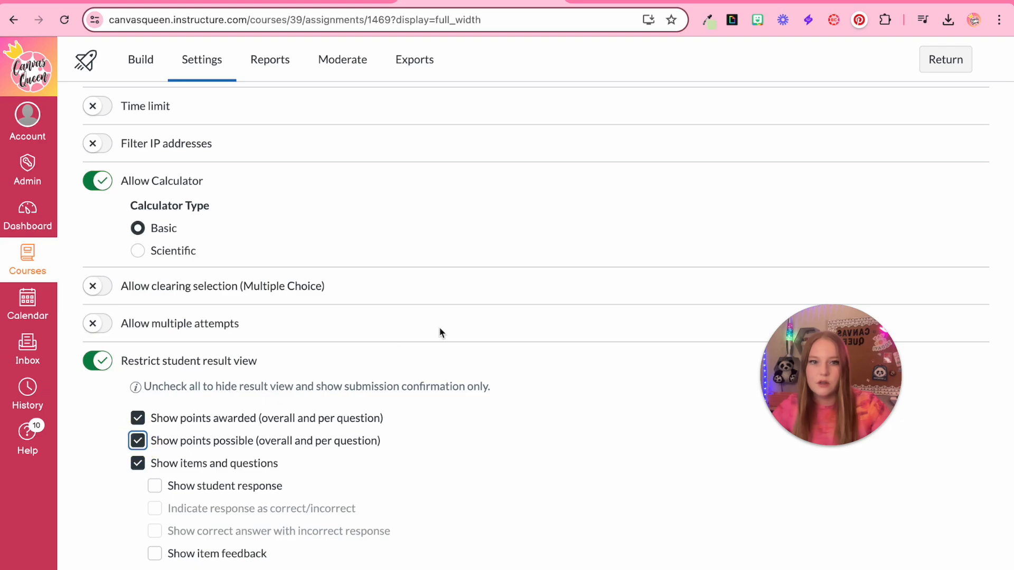
Step: Look through the quiz's Reports, Moderate and Exports pages
click(414, 60)
click(364, 67)
click(277, 69)
click(344, 65)
click(433, 68)
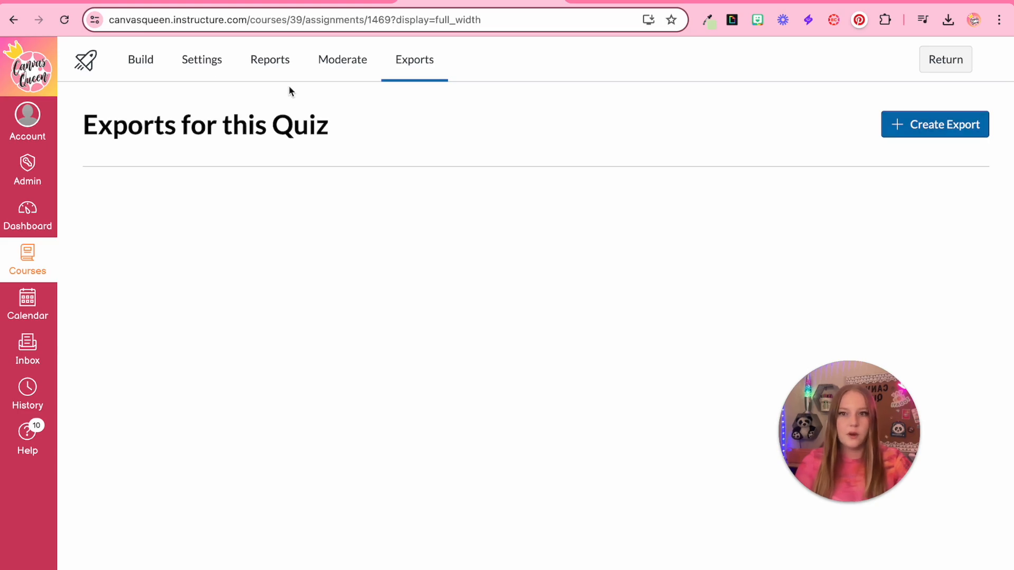
Step: Return to building the quiz and open its student preview
click(141, 59)
scroll(352, 271, down, 10)
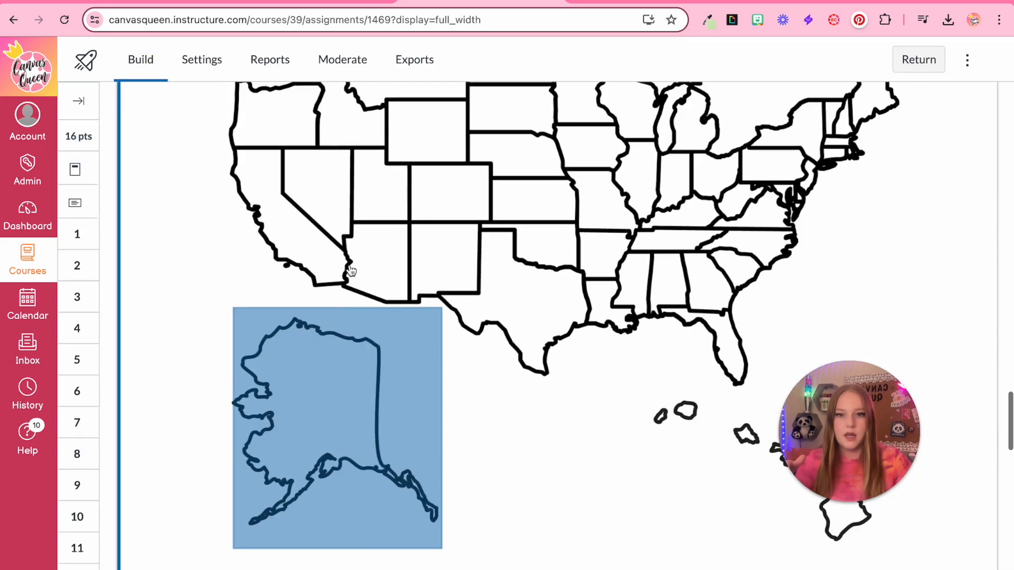
scroll(351, 271, up, 20)
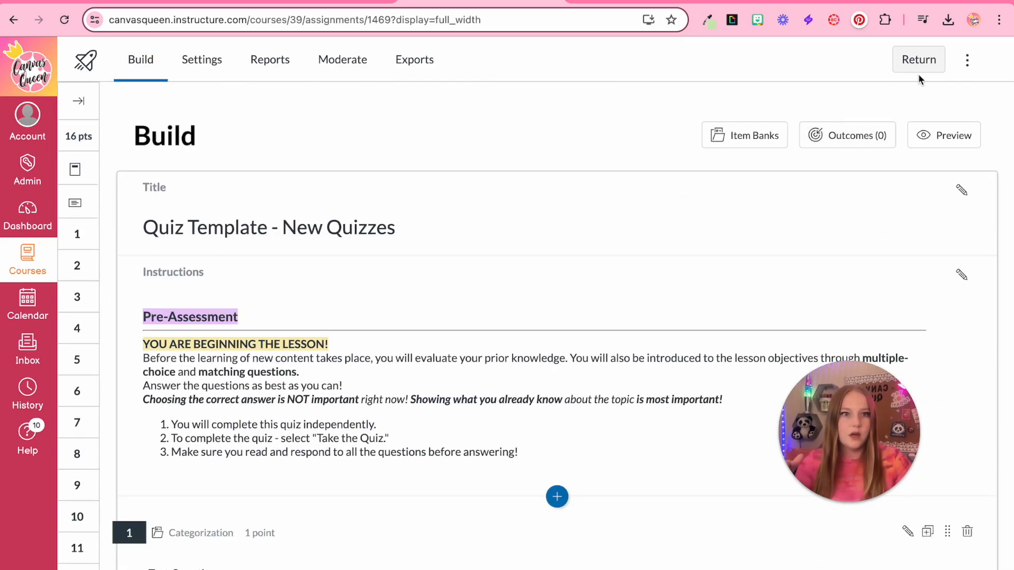
click(939, 136)
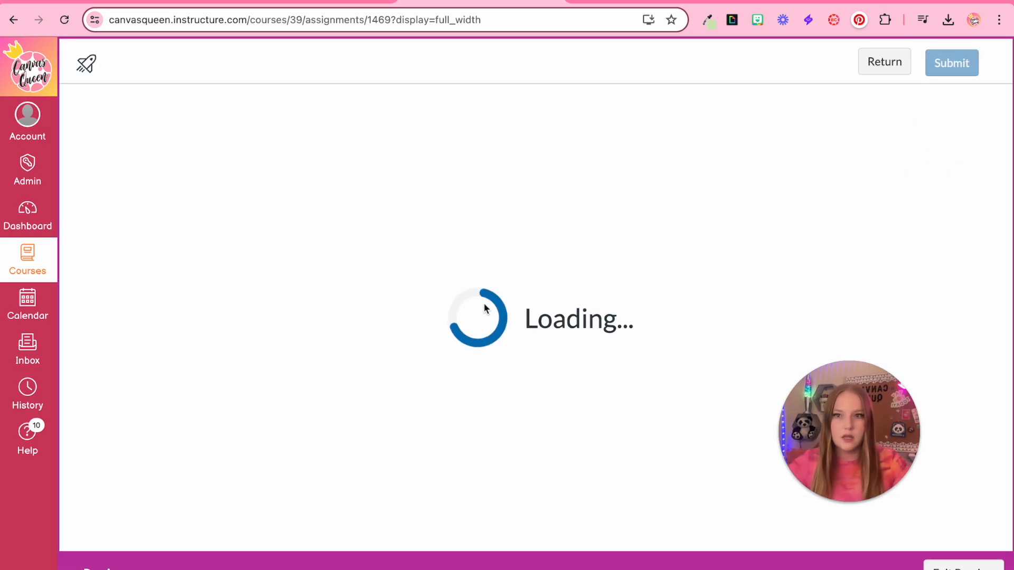
scroll(404, 323, down, 3)
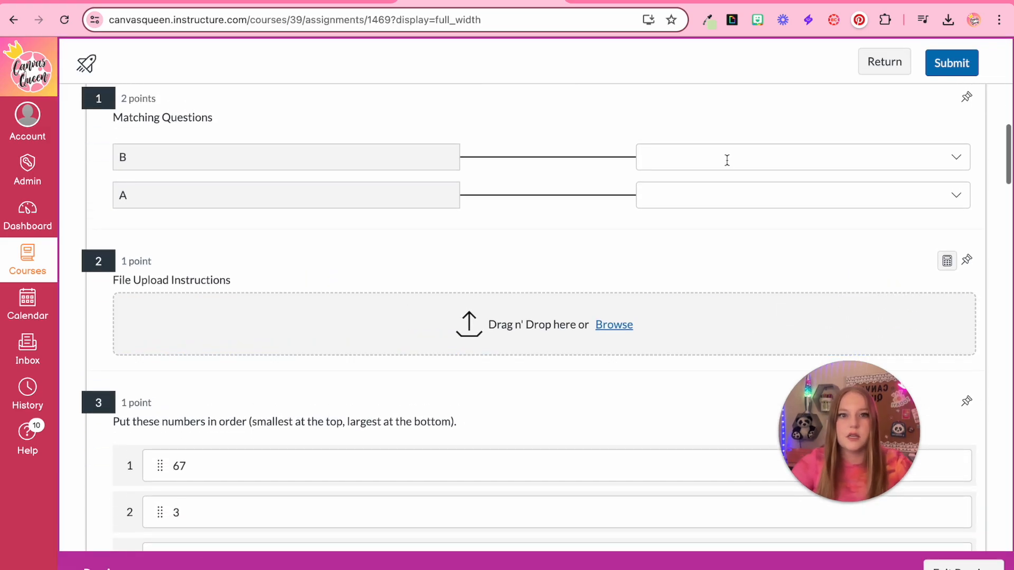
Step: Answer matching question 1 by choosing a match for B and pairing A with A
click(727, 160)
click(683, 188)
click(679, 195)
click(661, 246)
Step: Upload Canvas Queen YouTube Channel - SQUARE (4).png from Downloads as the answer to file upload question 2
scroll(538, 246, down, 2)
click(615, 226)
scroll(622, 369, down, 3)
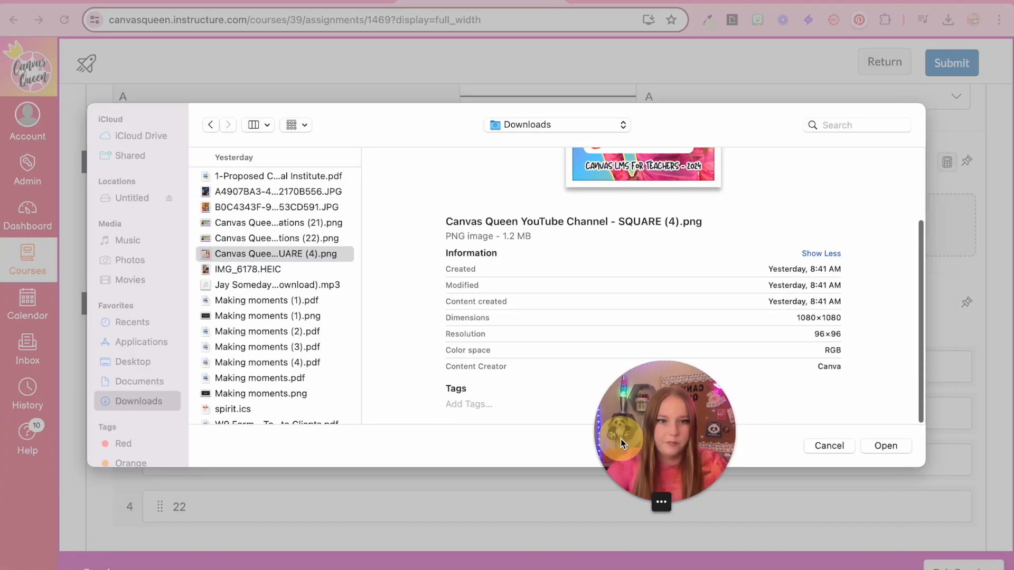
click(871, 446)
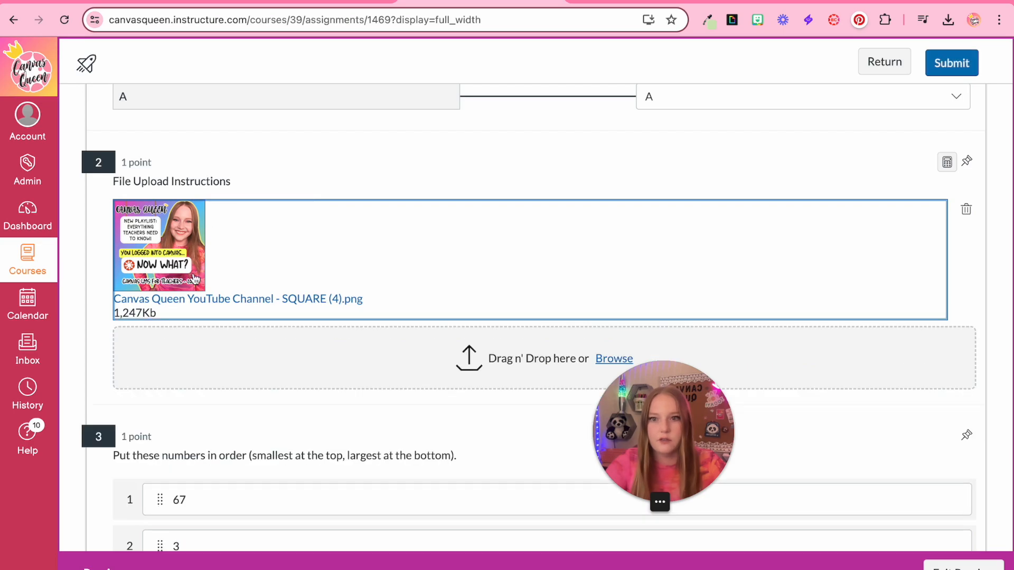
Step: Arrange the numbers in ordering question 3 as 3, 22, 67, 1000
scroll(193, 276, down, 5)
drag(160, 288, 160, 242)
drag(160, 381, 160, 285)
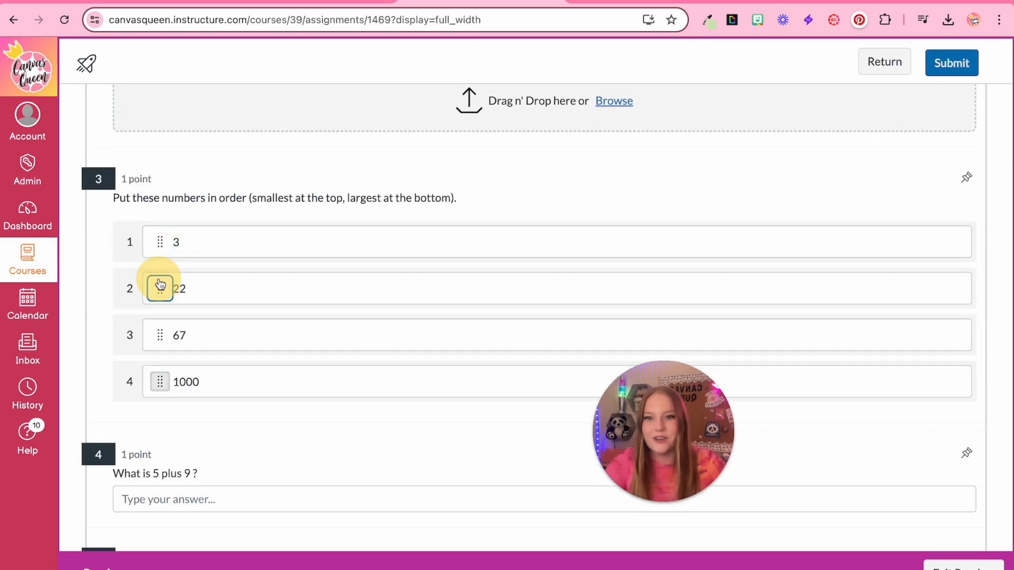
Step: Answer question 4, "What is 5 plus 9?", with 14
scroll(160, 285, down, 5)
click(162, 213)
text(14)
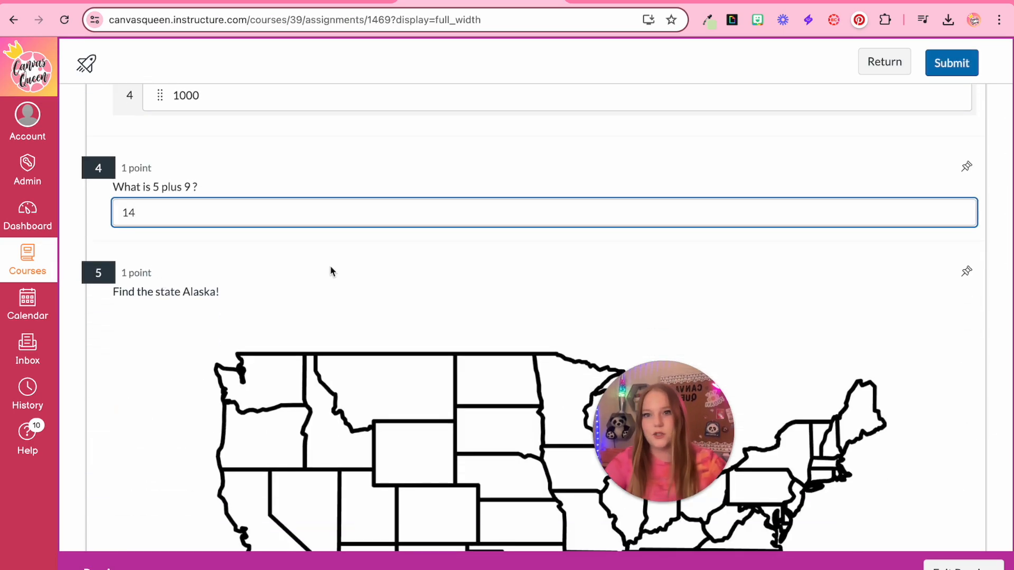
Step: Mark Alaska on the map in question 5 and choose Answer 1 for question 6
scroll(321, 247, down, 7)
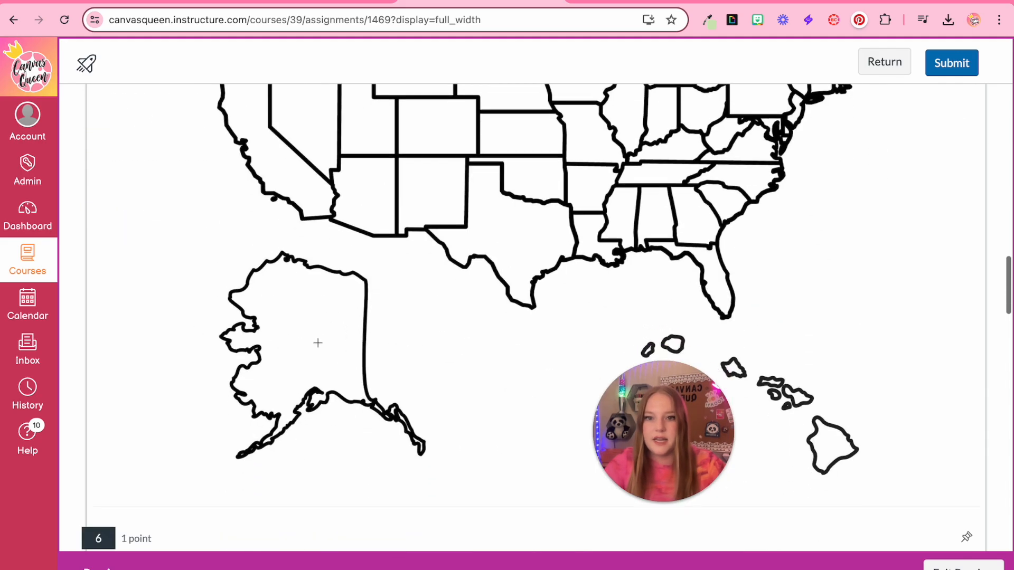
click(311, 336)
scroll(238, 338, down, 5)
click(163, 325)
scroll(163, 324, down, 3)
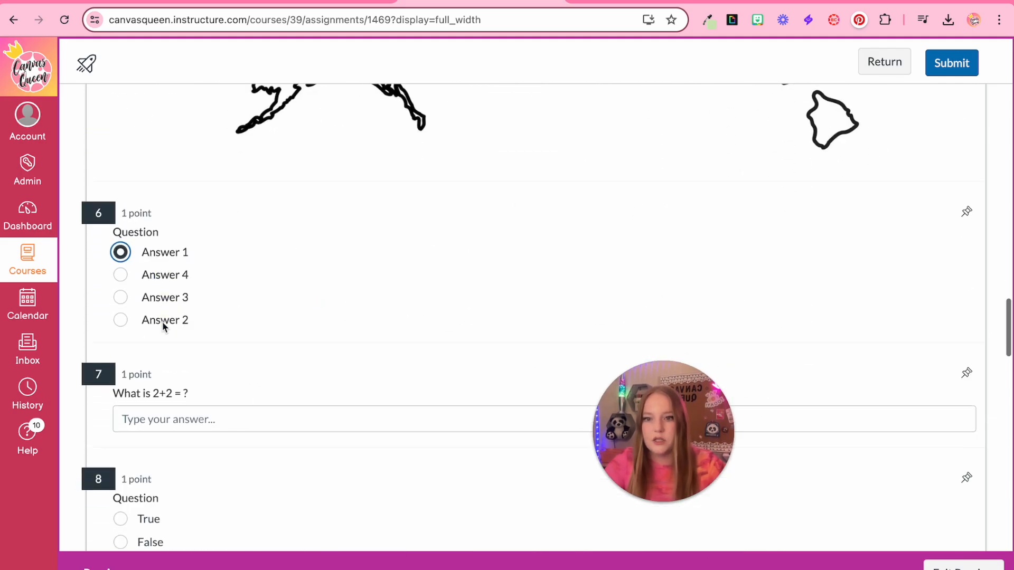
Step: Answer question 7, "What is 2+2 = ?", with 3 and choose True for question 8
click(162, 322)
text(4)
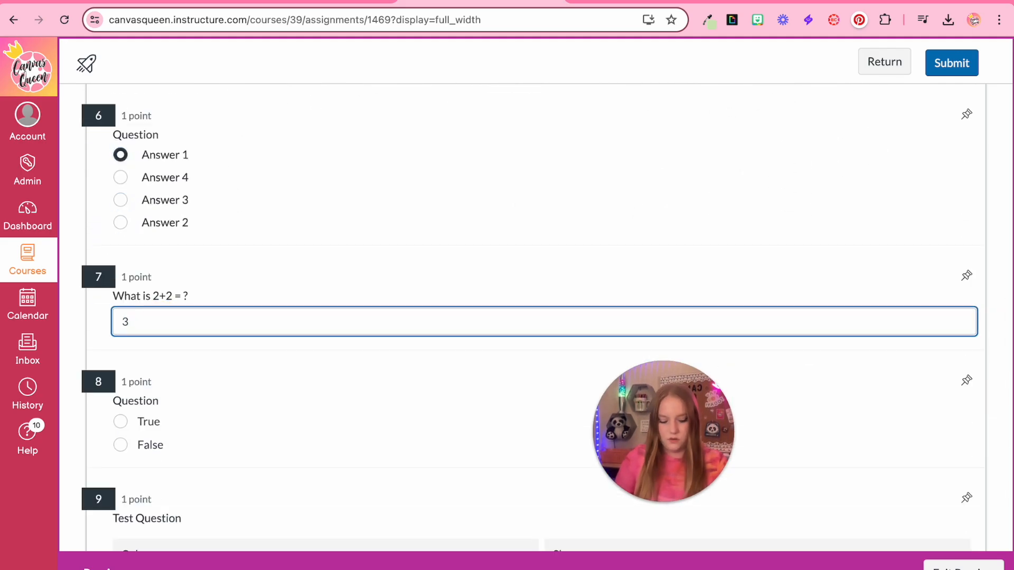
scroll(162, 321, down, 1)
scroll(122, 249, down, 3)
click(121, 248)
Step: Sort the answers in question 9, placing Blue and Red under Colors and Square and Circle under Shapes
scroll(120, 247, down, 3)
drag(147, 371, 173, 277)
drag(320, 372, 249, 290)
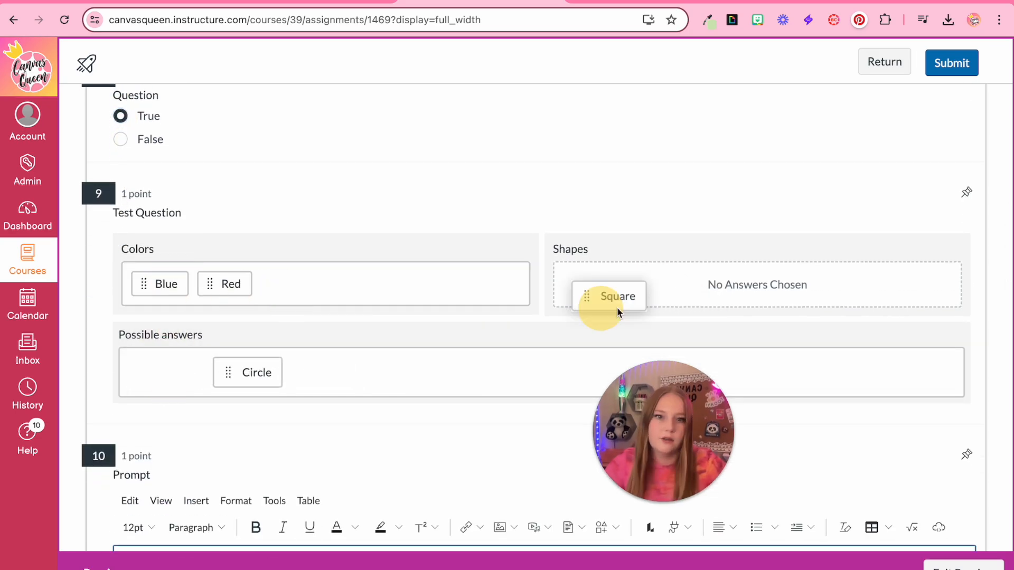
drag(165, 379, 600, 285)
drag(184, 374, 758, 306)
Step: Fill essay question 10 with placeholder text, repeating it to meet the 100-word minimum
scroll(400, 364, down, 5)
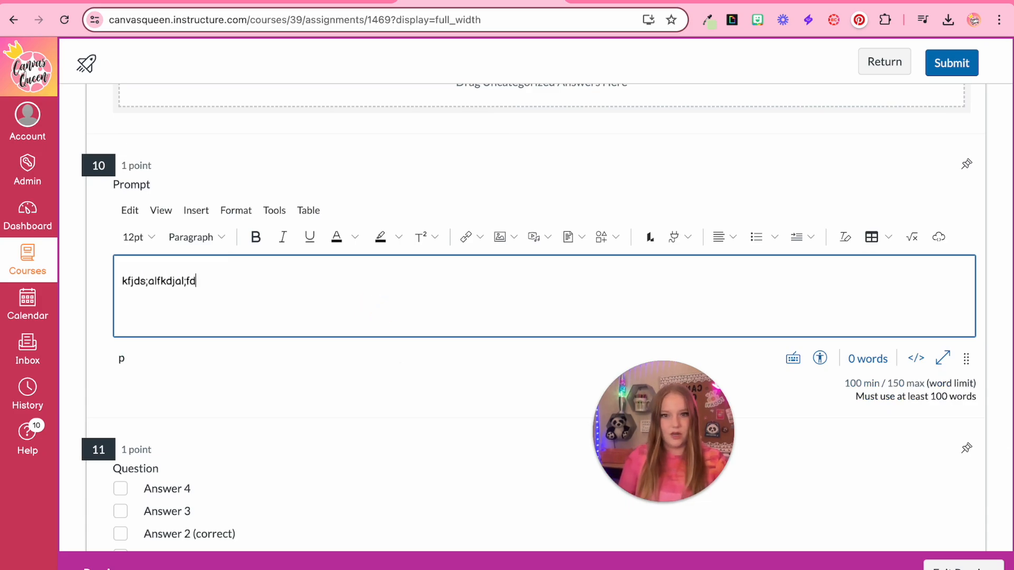
scroll(794, 385, up, 1)
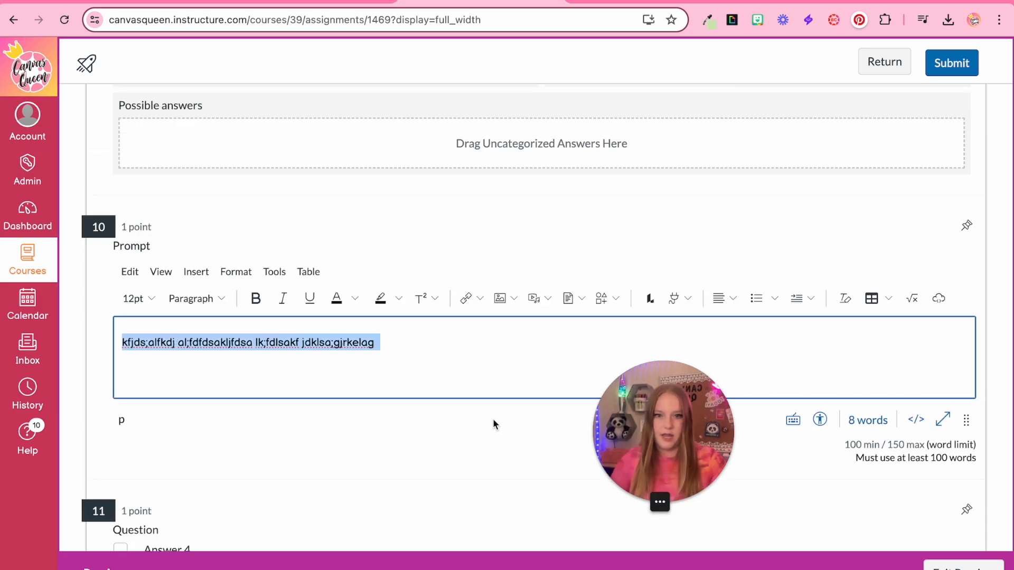
drag(410, 363, 80, 347)
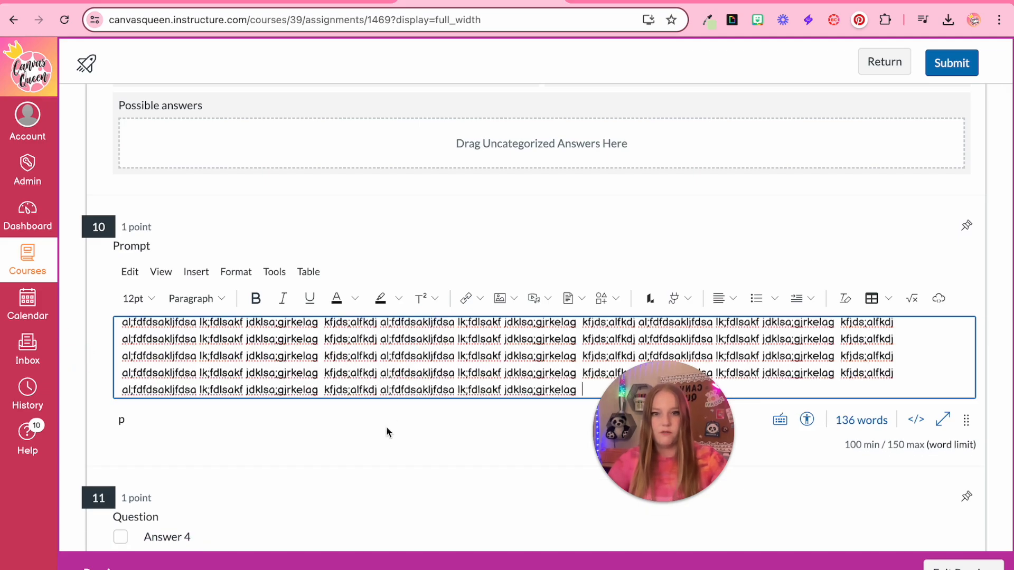
click(387, 431)
scroll(387, 430, down, 2)
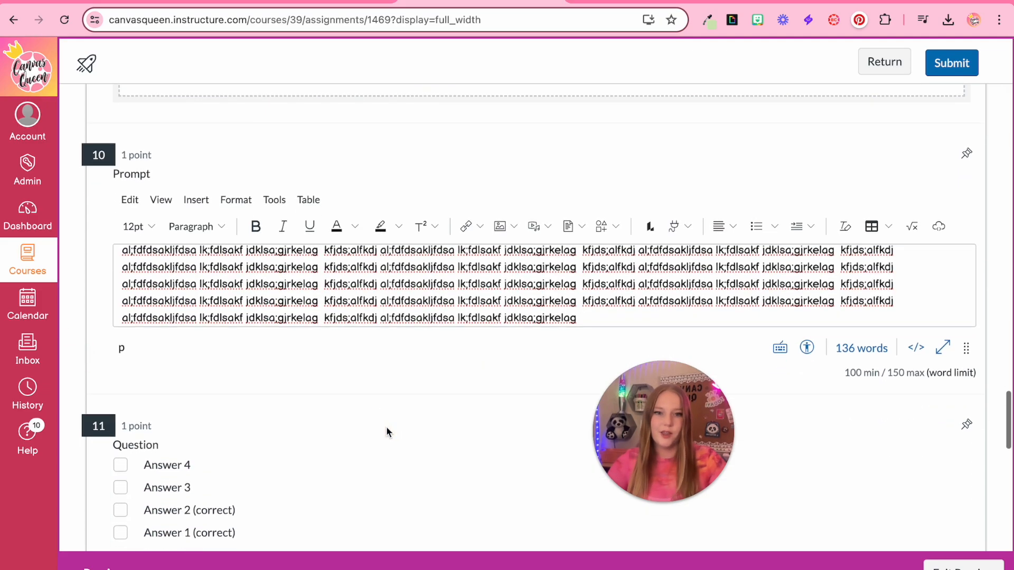
Step: Select Answer 2 (correct) and Answer 1 (correct) for multiple answer question 11
scroll(374, 448, down, 4)
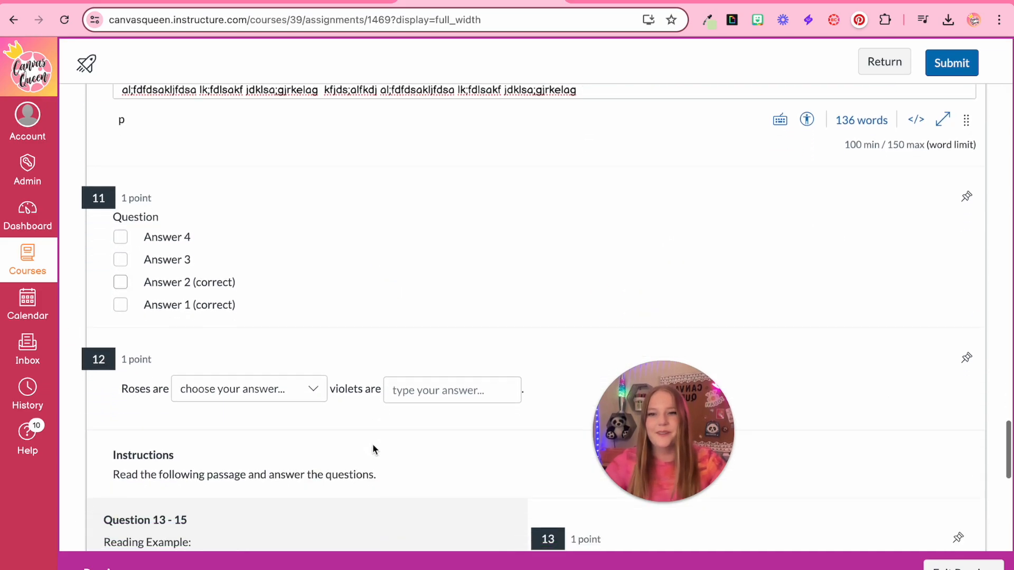
click(121, 250)
scroll(118, 246, down, 2)
scroll(117, 246, up, 2)
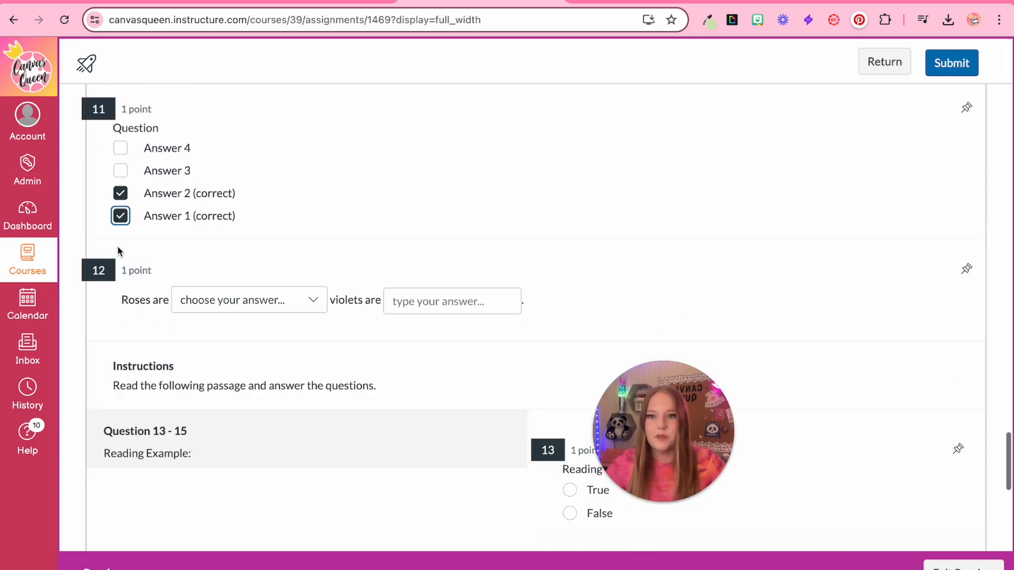
Step: Complete question 12 by choosing red for roses and entering blue for violets
scroll(159, 258, down, 2)
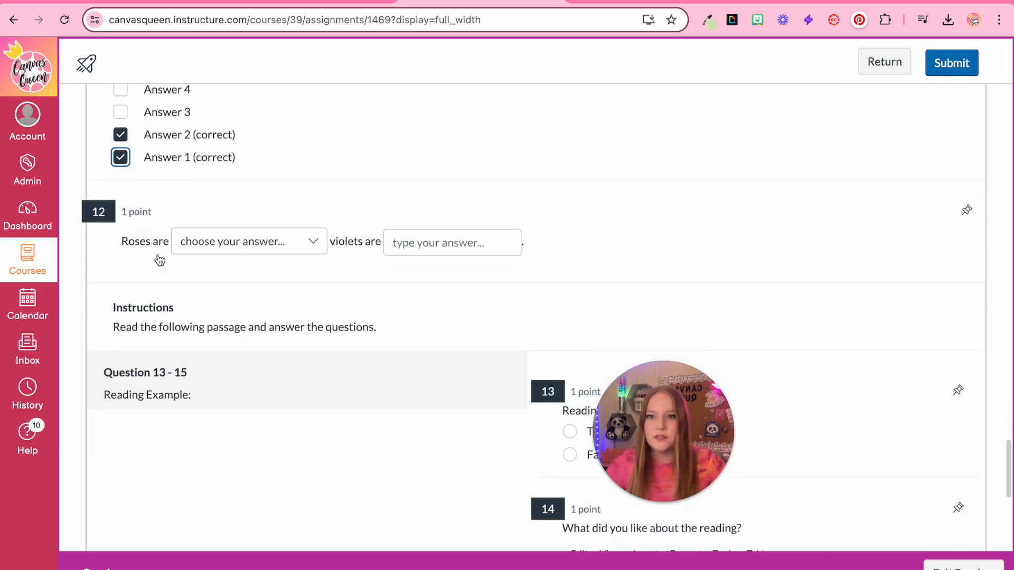
click(237, 241)
click(204, 317)
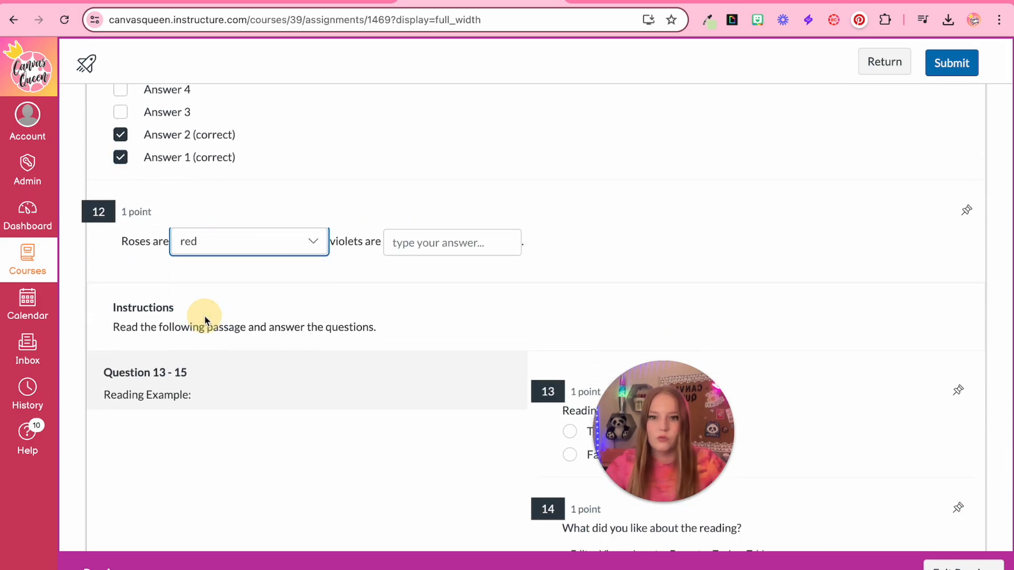
click(409, 238)
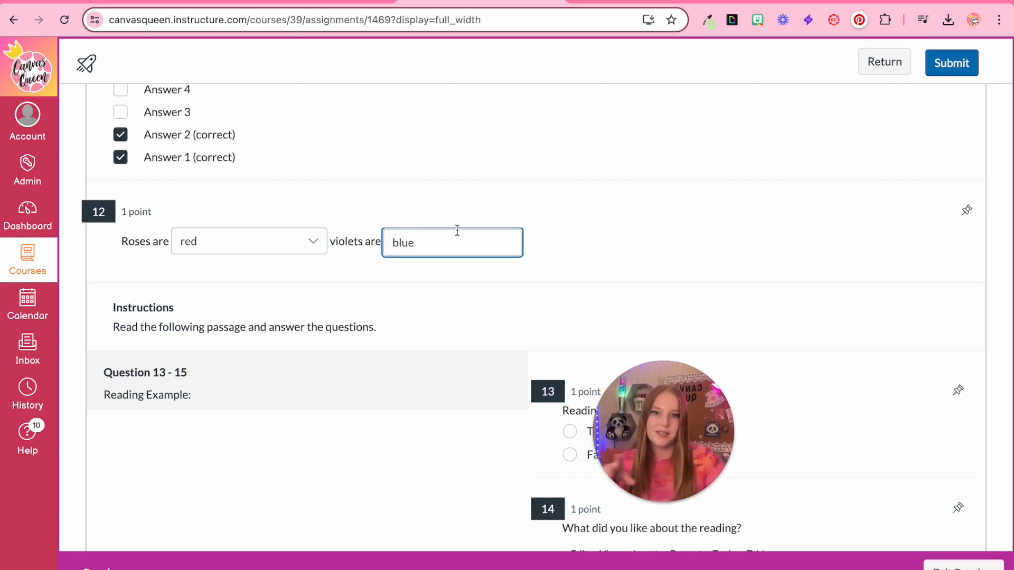
click(279, 238)
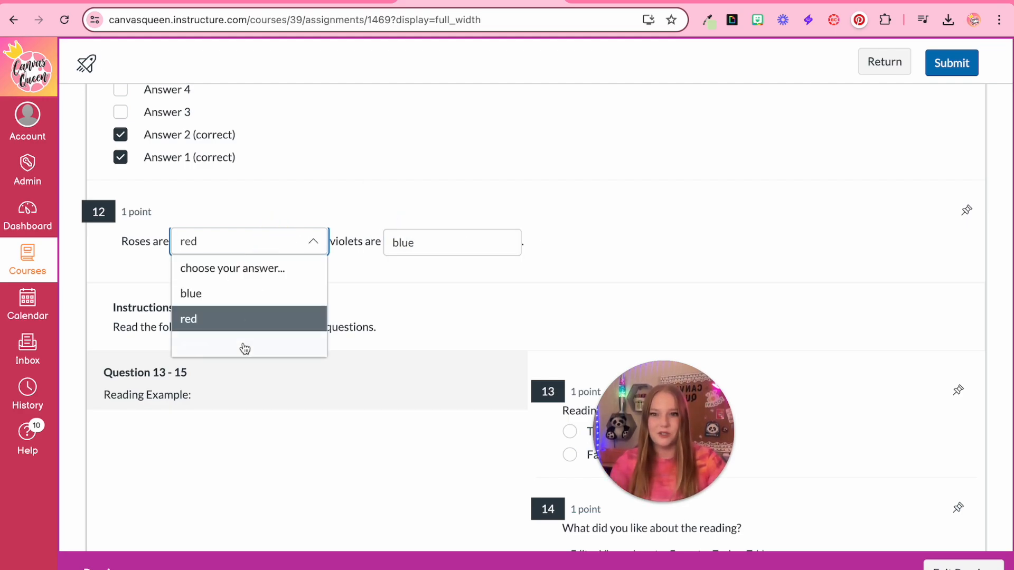
click(441, 255)
scroll(432, 281, down, 1)
click(437, 231)
Step: Answer True to reading question 13
scroll(202, 280, down, 3)
scroll(701, 200, down, 1)
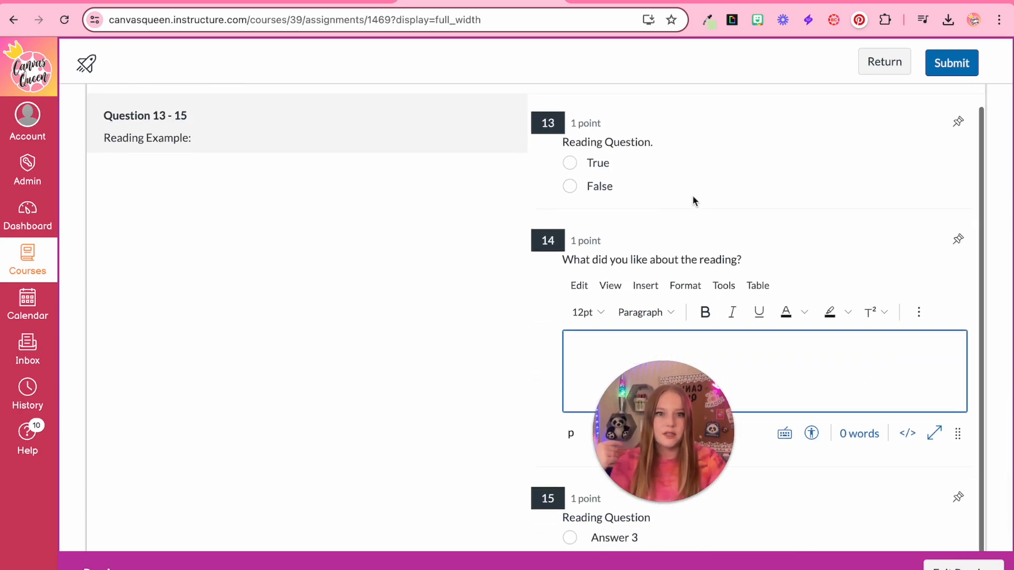
click(570, 168)
scroll(570, 168, down, 2)
scroll(256, 224, up, 3)
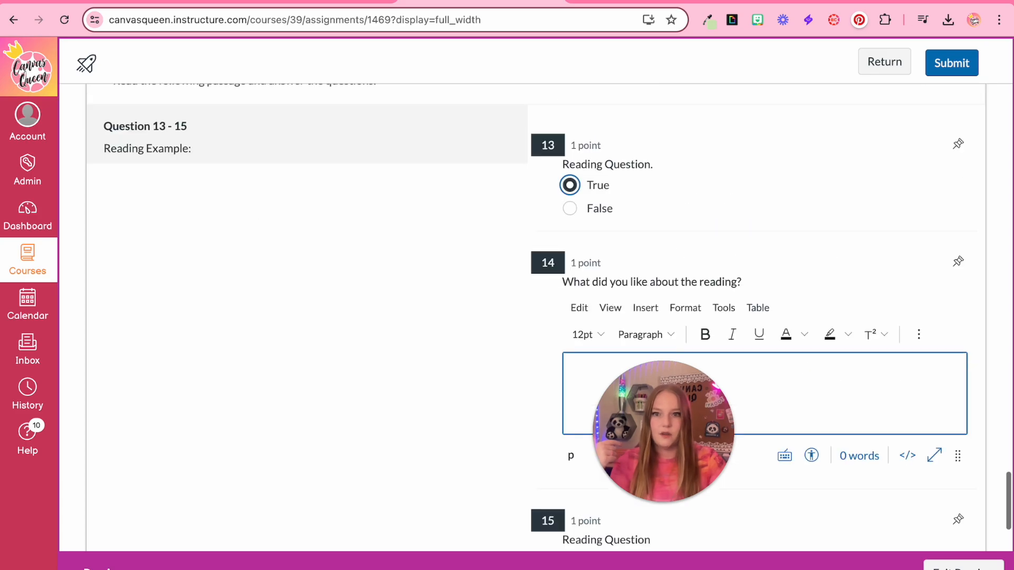
Step: Enter "type" as the response to essay question 14 and select Answer 1 for question 15
scroll(334, 317, down, 3)
click(721, 256)
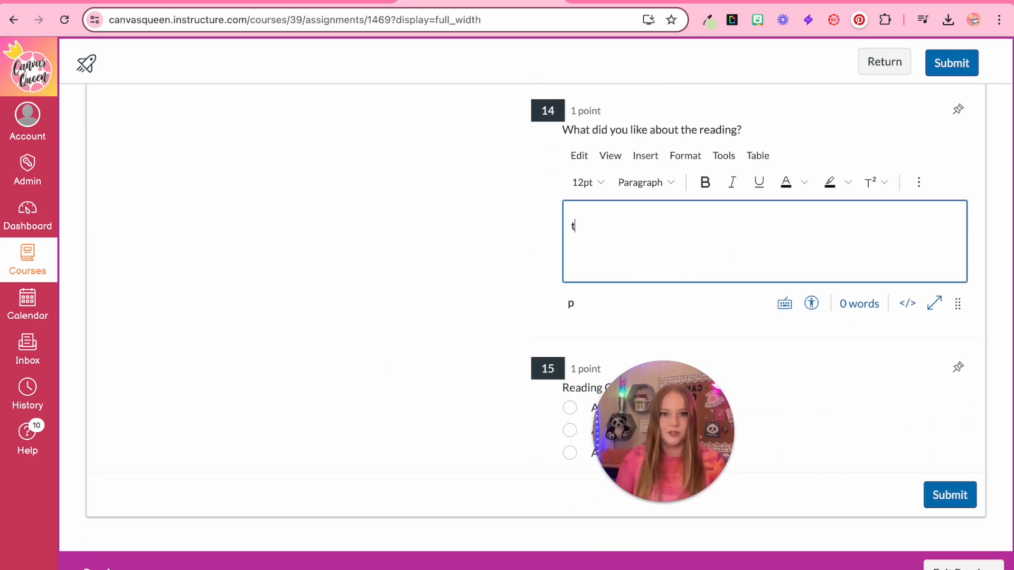
scroll(557, 321, up, 1)
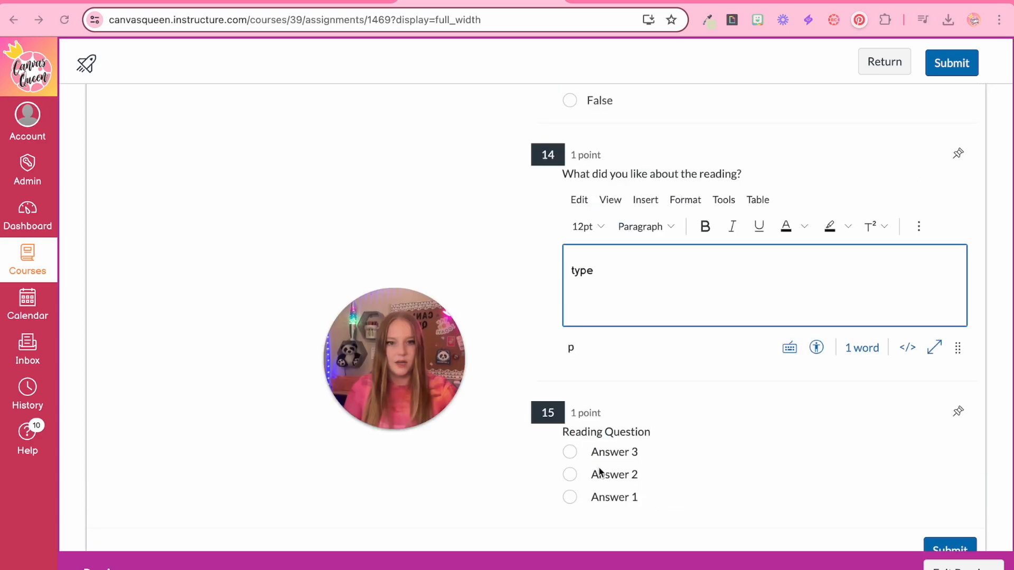
click(594, 498)
scroll(851, 407, down, 1)
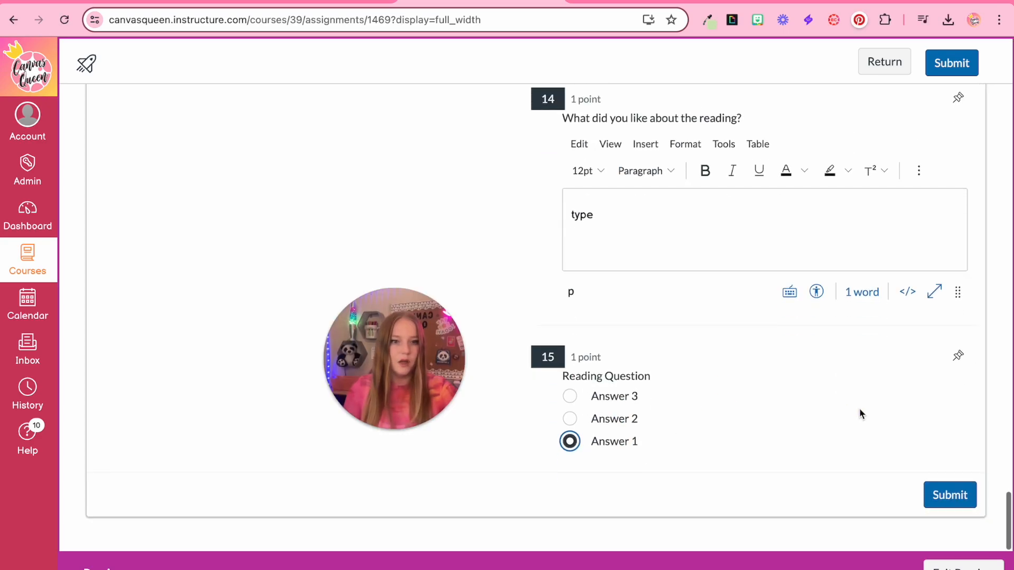
Step: Submit the previewed quiz and review the score and answers on the results page
click(932, 495)
click(667, 375)
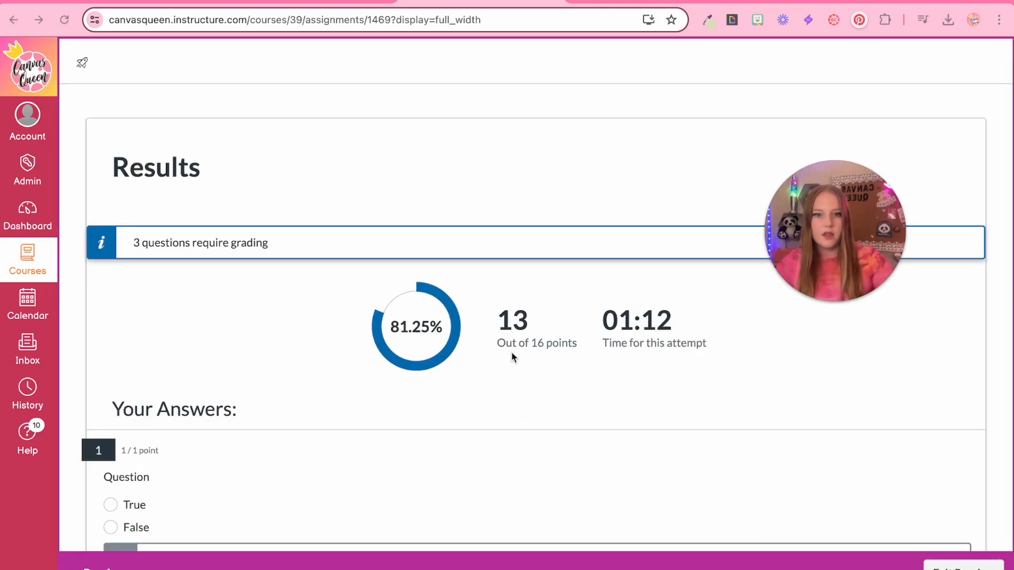
scroll(537, 357, down, 5)
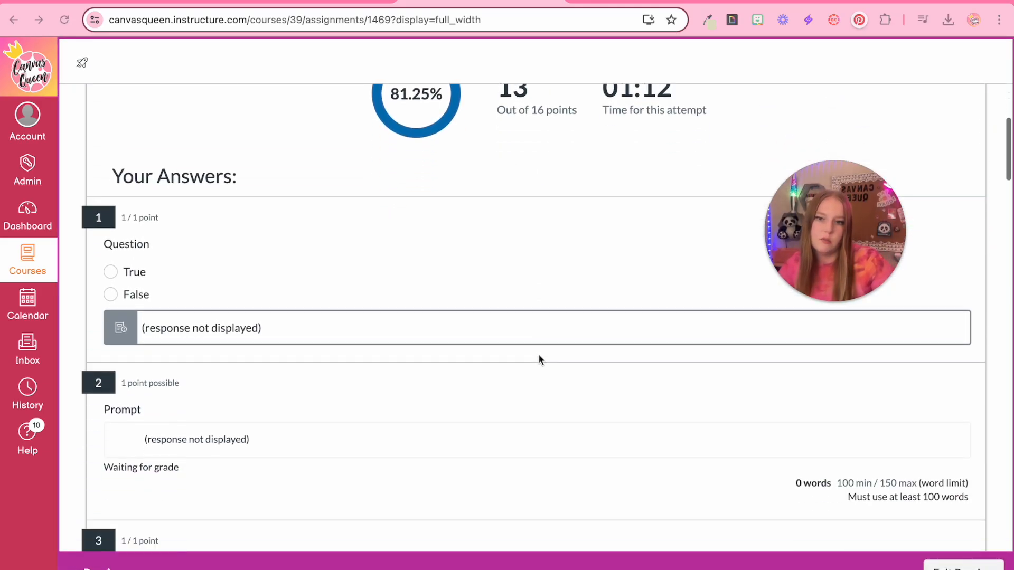
scroll(279, 312, up, 1)
scroll(231, 410, up, 4)
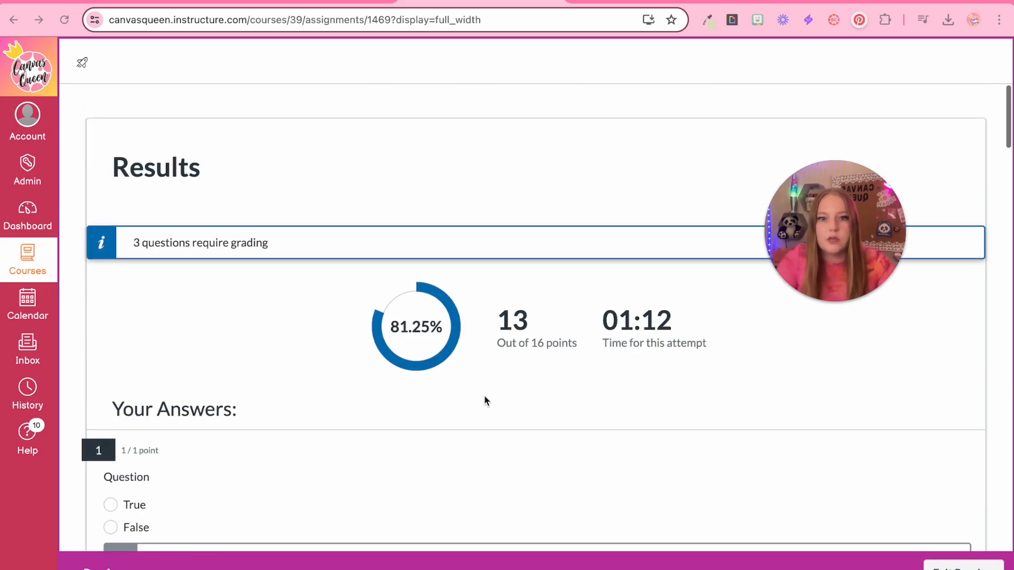
scroll(228, 171, down, 2)
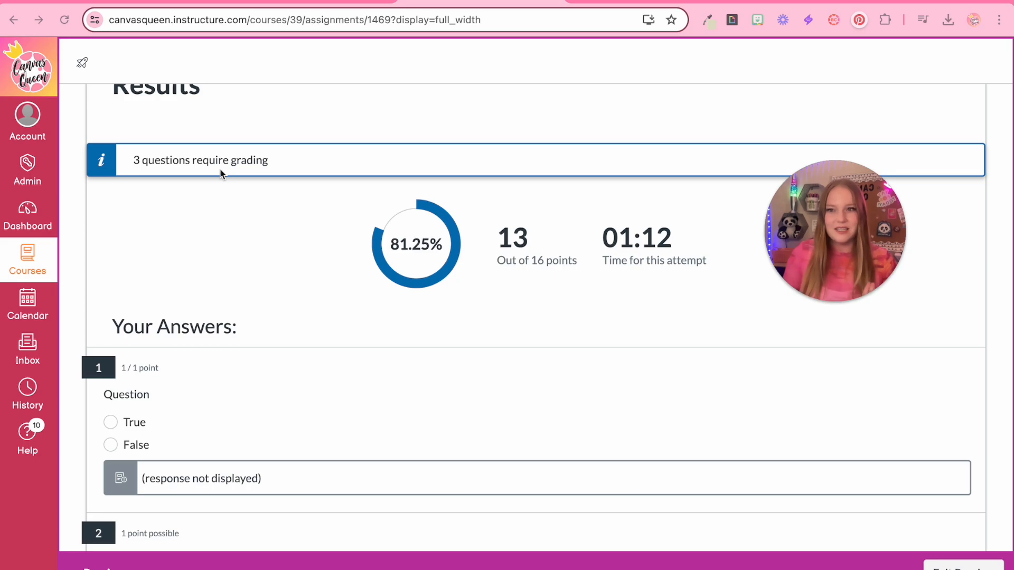
scroll(221, 174, up, 2)
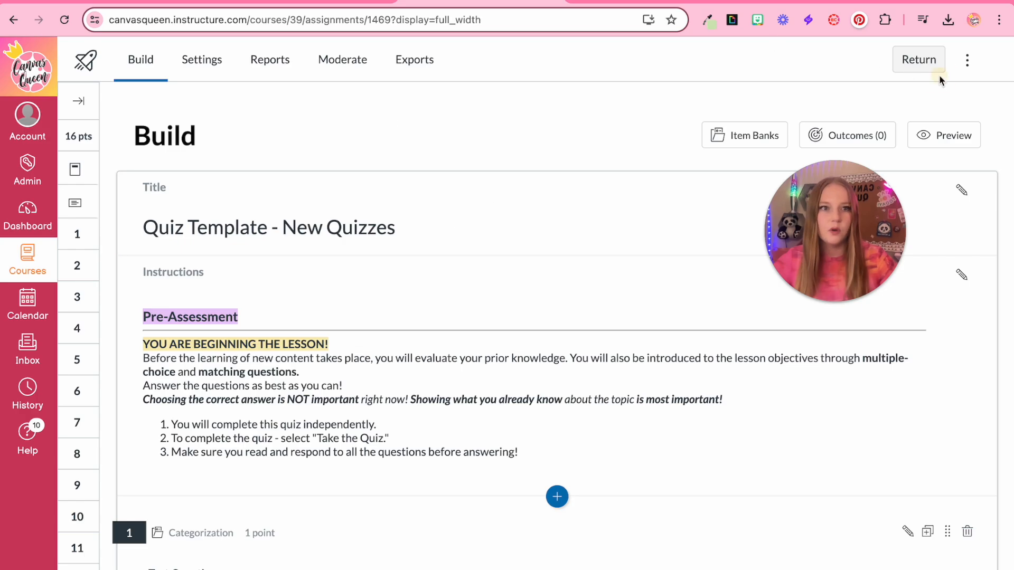
Step: Leave the quiz builder, begin the quiz in student view, and review the test student's results
click(930, 62)
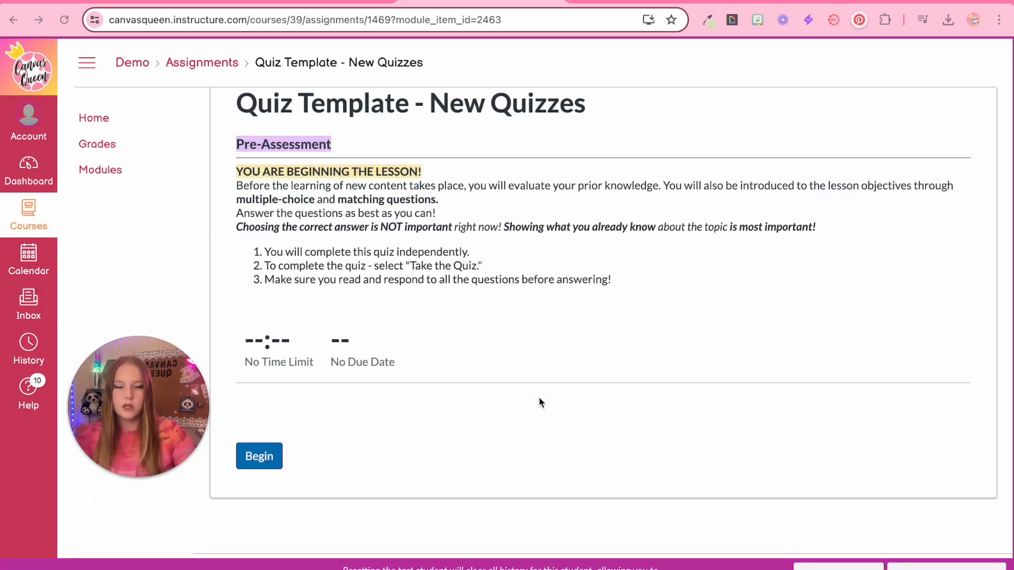
click(262, 458)
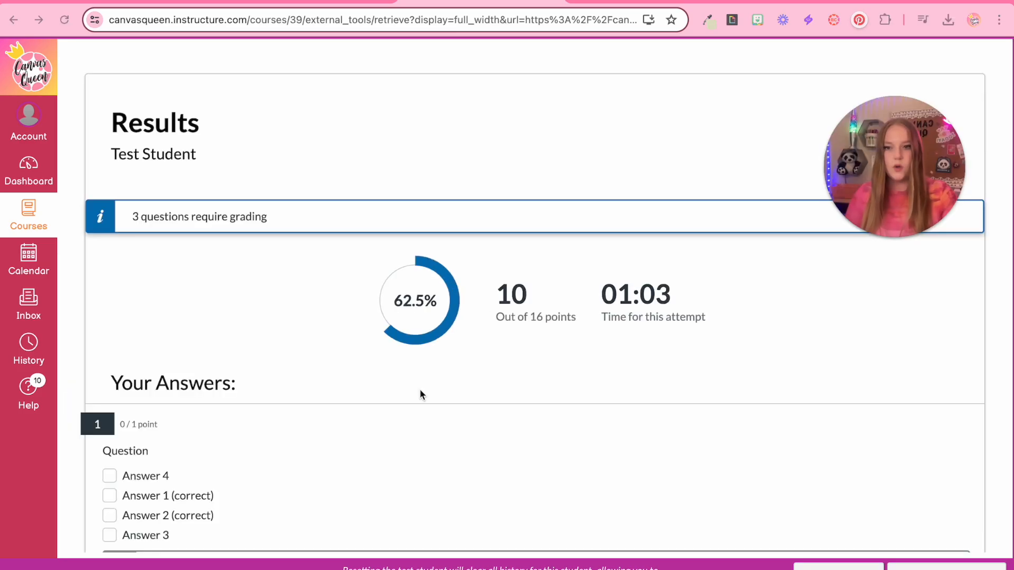
scroll(420, 394, down, 2)
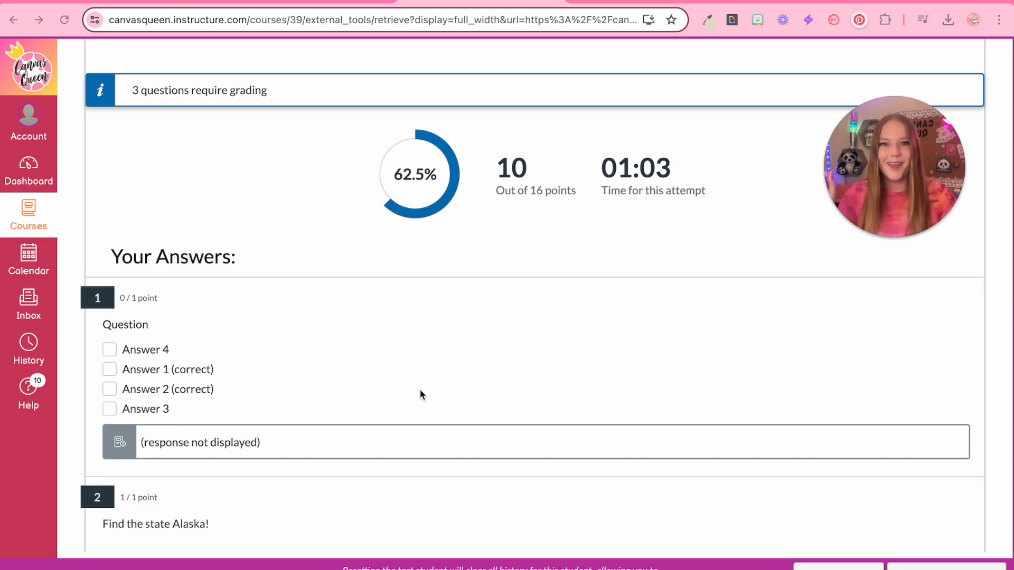
scroll(419, 226, down, 5)
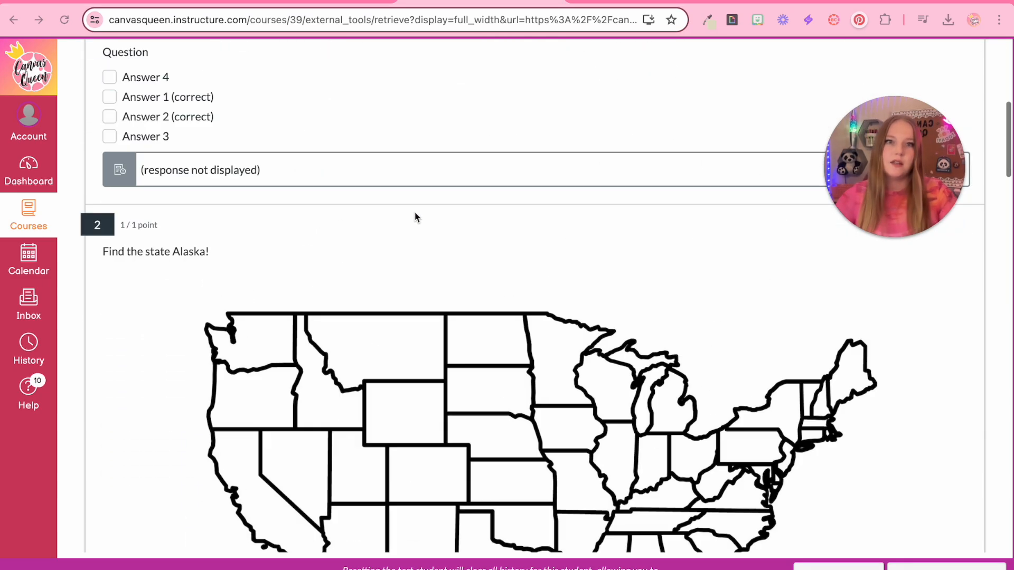
scroll(415, 217, up, 7)
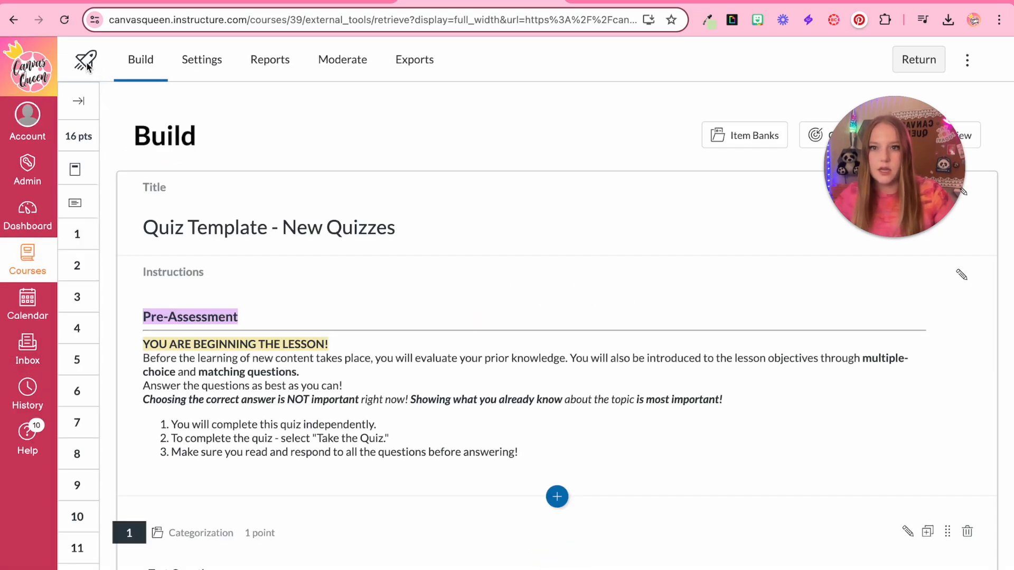
Step: Return to the course and open the test student's quiz submission in SpeedGrader from the gradebook
click(78, 101)
click(919, 60)
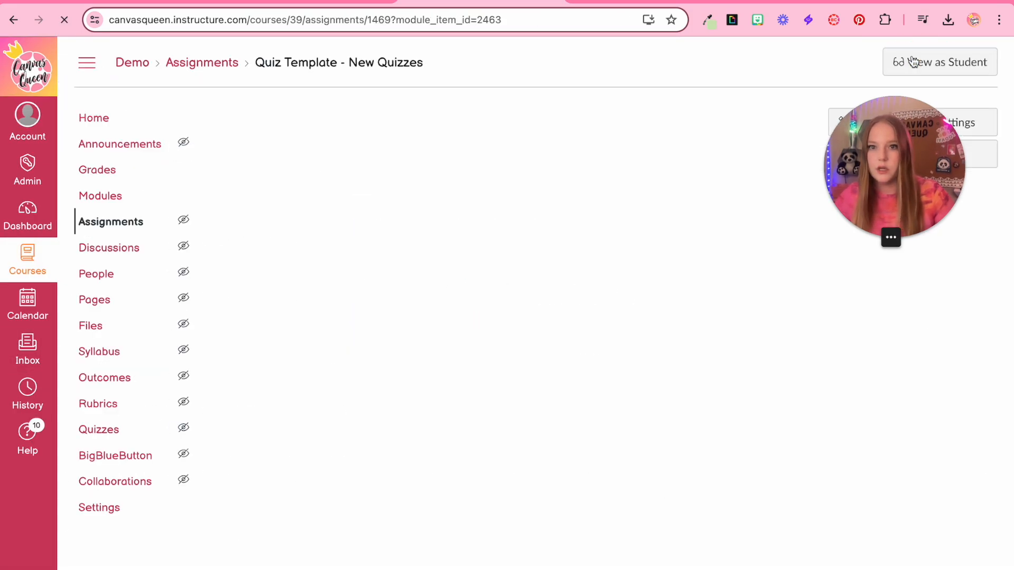
click(112, 174)
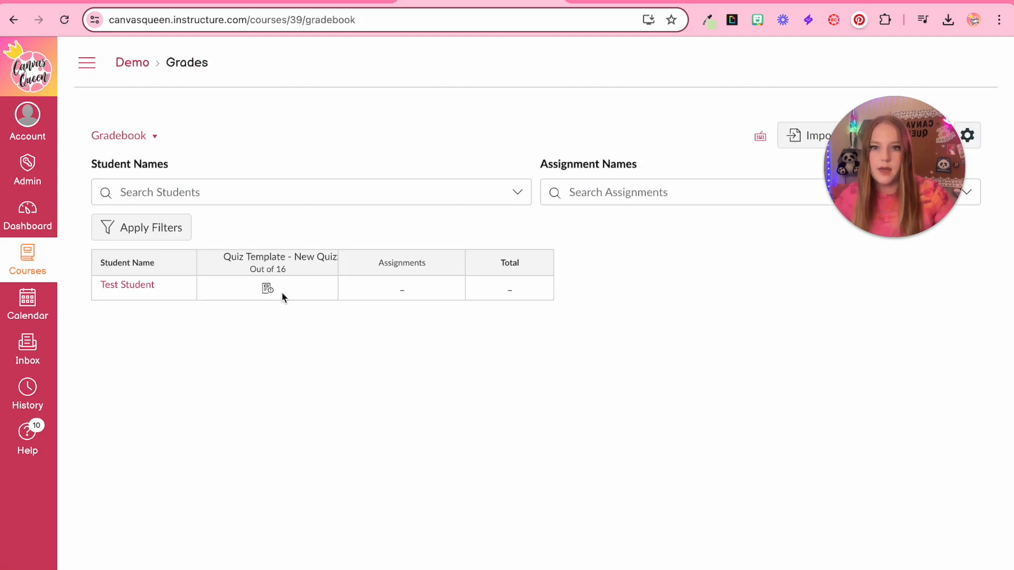
click(324, 262)
click(311, 319)
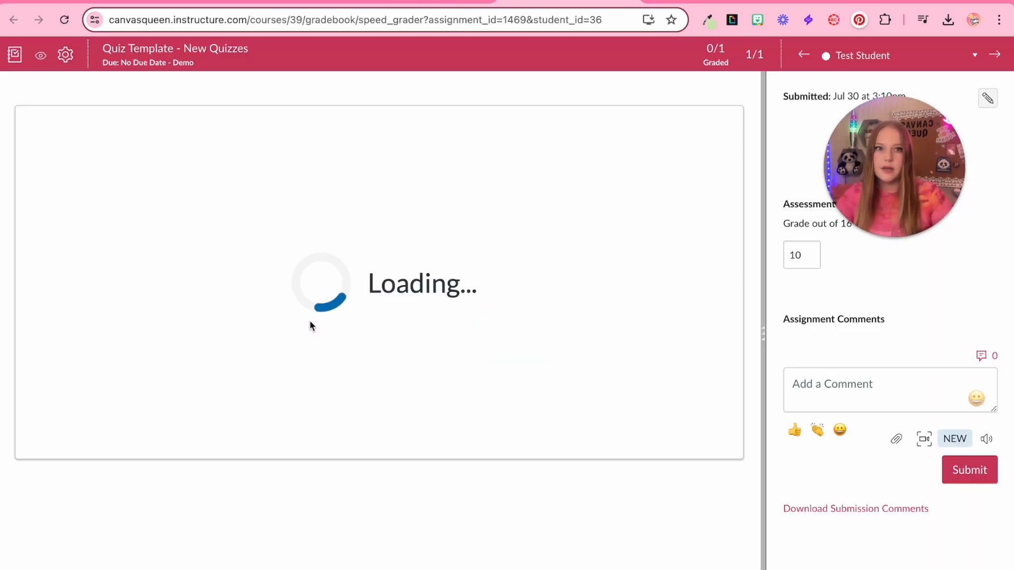
Step: Examine the submission's results, including the answers to question 2 and question 3
scroll(310, 321, down, 3)
scroll(310, 322, up, 3)
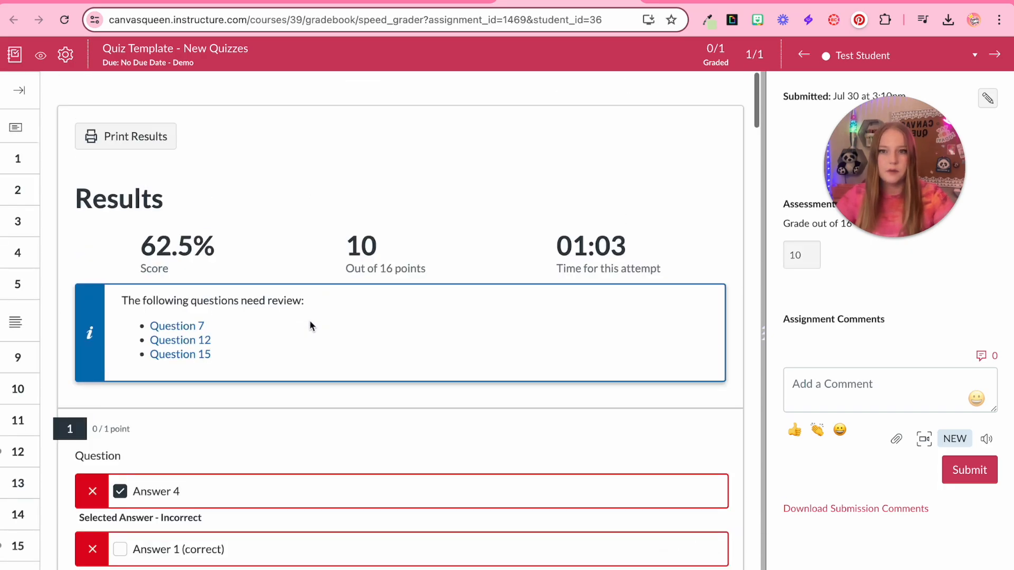
click(18, 190)
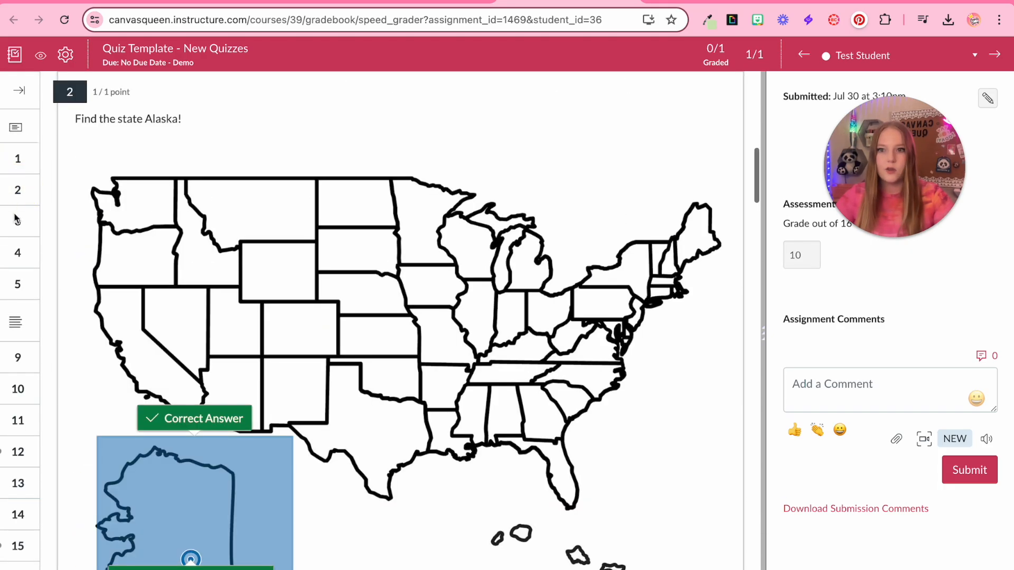
click(19, 226)
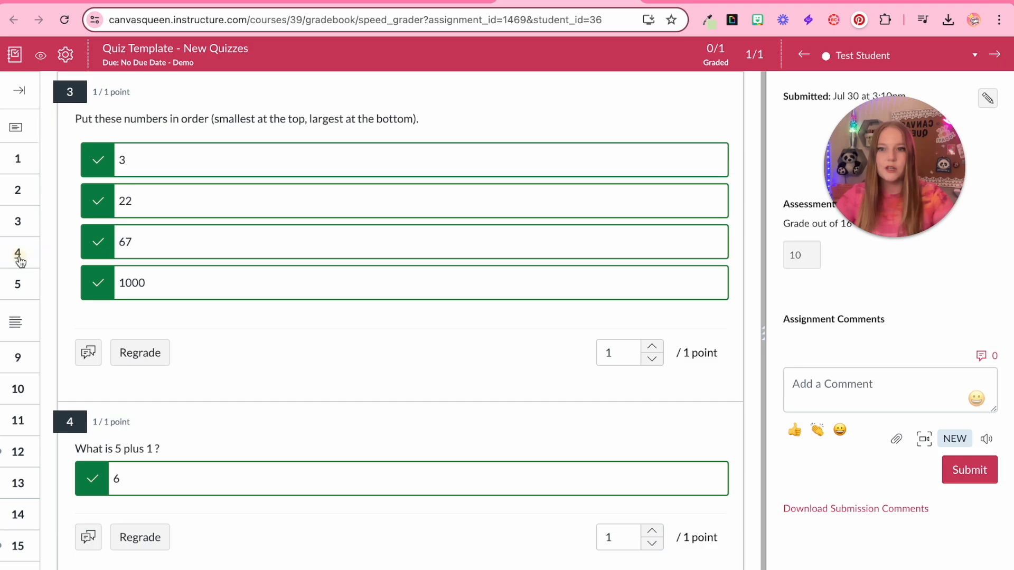
Step: Open the additional comments editor for question 1 and close it without adding a comment
scroll(140, 365, up, 10)
scroll(72, 415, down, 3)
click(88, 417)
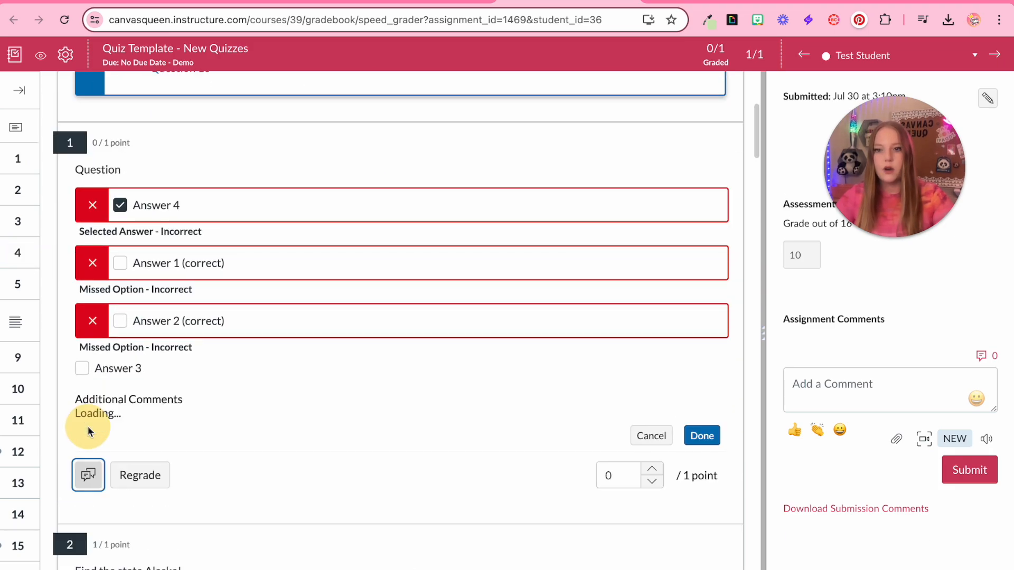
scroll(369, 476, down, 4)
click(636, 549)
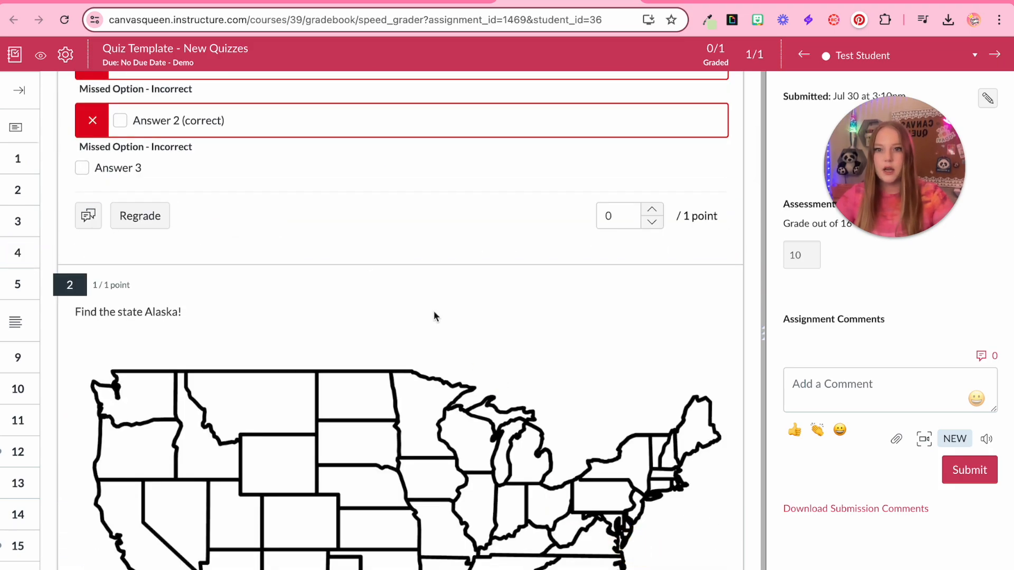
Step: Examine the regrade options and points setting for question 1, and cancel the regrade
click(151, 215)
scroll(166, 256, down, 4)
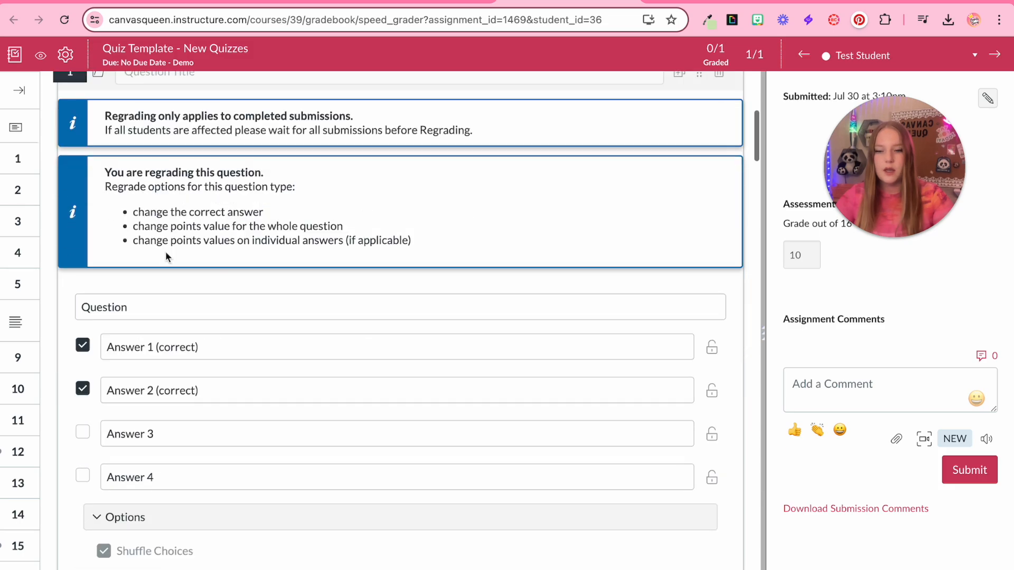
scroll(147, 393, down, 3)
click(128, 455)
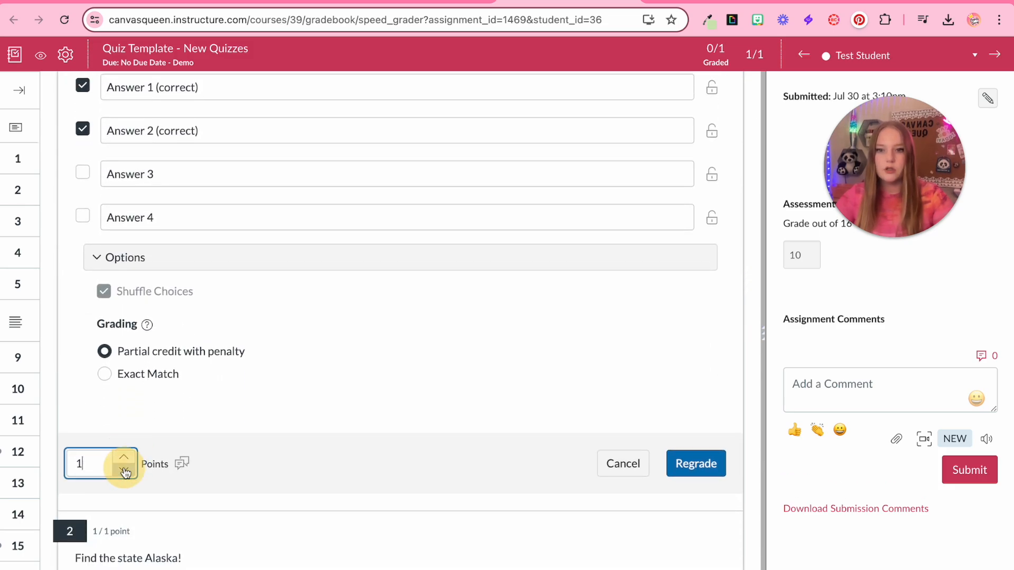
click(641, 458)
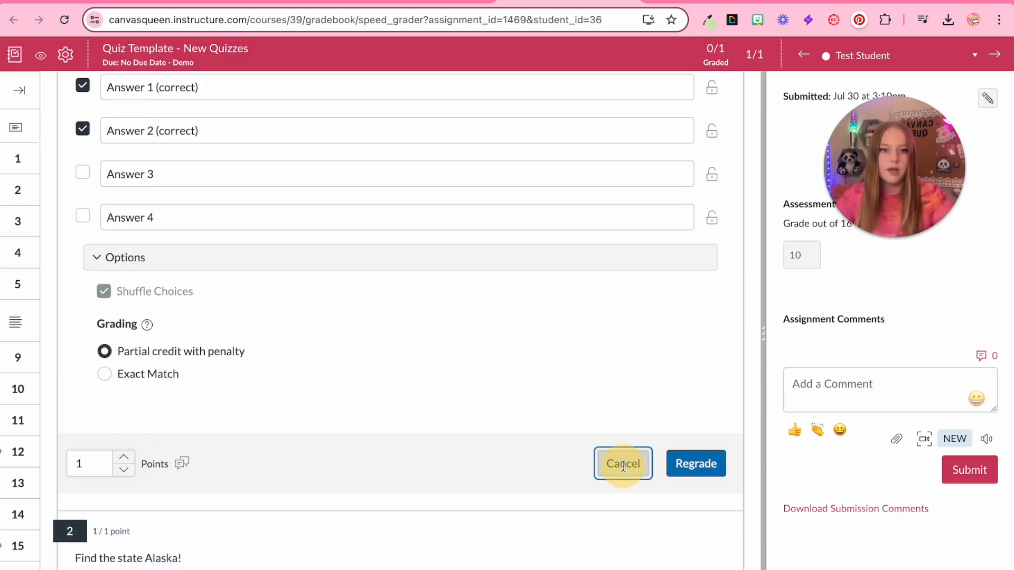
Step: Adjust the points awarded for one of the early questions while reviewing the submission's first answers
scroll(321, 364, down, 2)
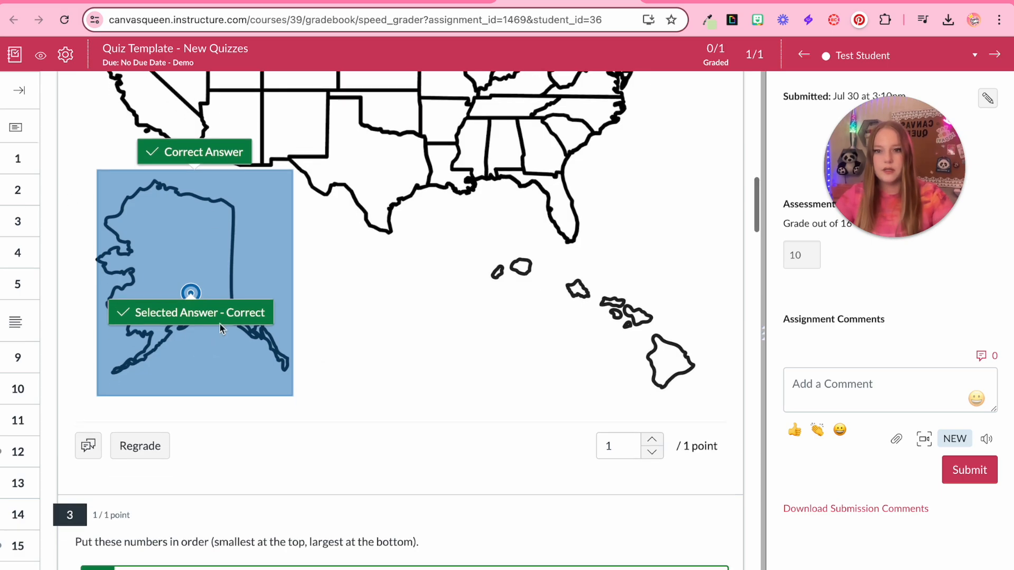
scroll(220, 323, down, 7)
scroll(646, 300, up, 4)
click(653, 244)
click(505, 222)
scroll(418, 322, down, 15)
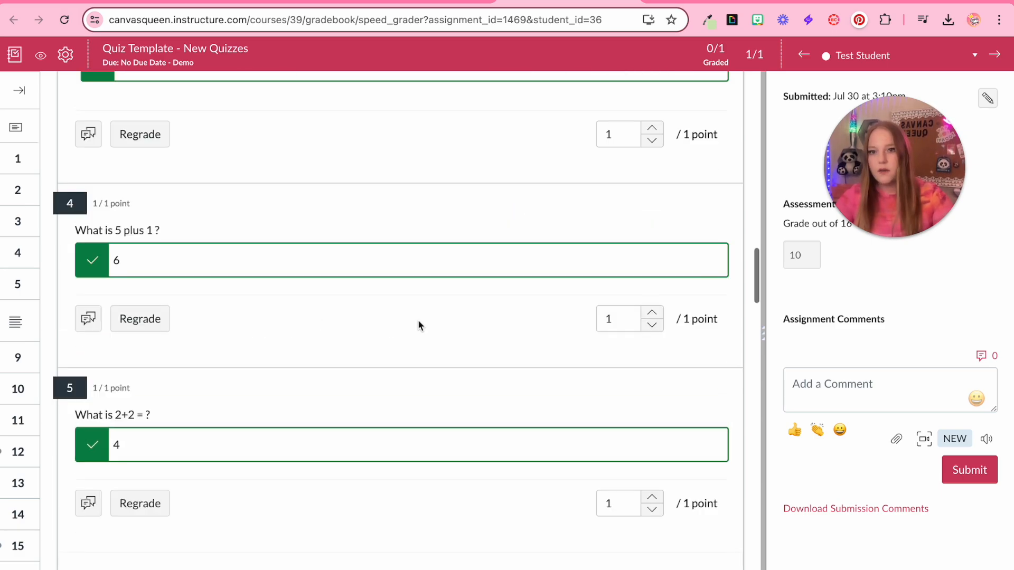
Step: Mark the written responses to question 7 and essay question 12 as correct
scroll(419, 323, down, 5)
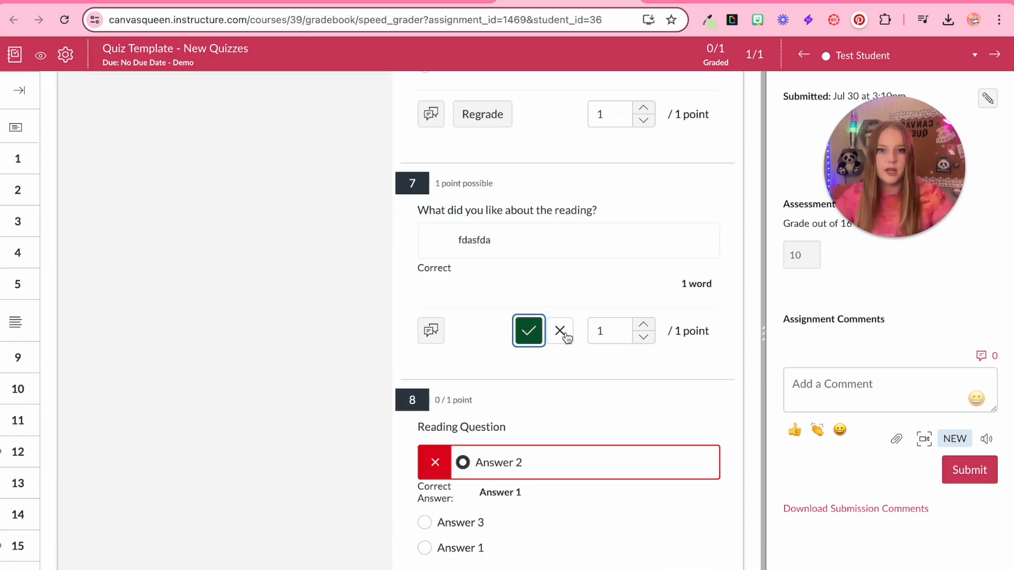
scroll(418, 429, down, 9)
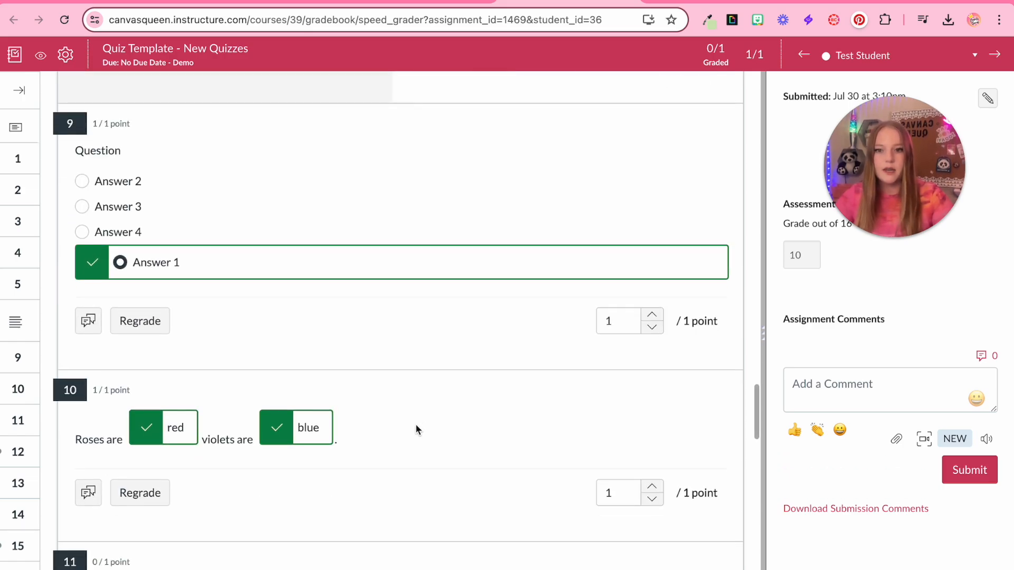
scroll(418, 430, down, 12)
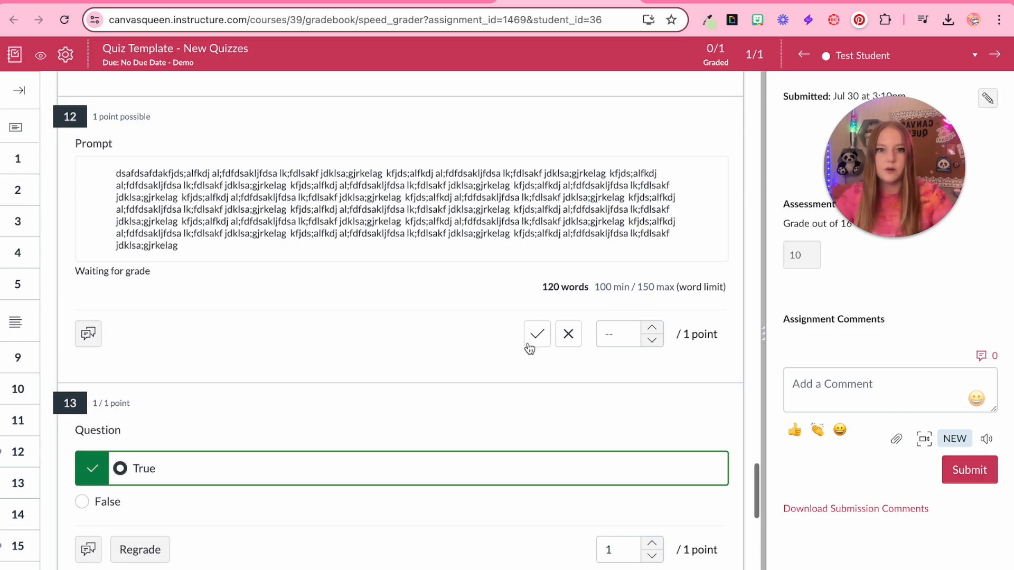
click(537, 334)
Step: Add 5 fudge points to the submission, update the final score, and check the assessment grade
scroll(429, 366, down, 11)
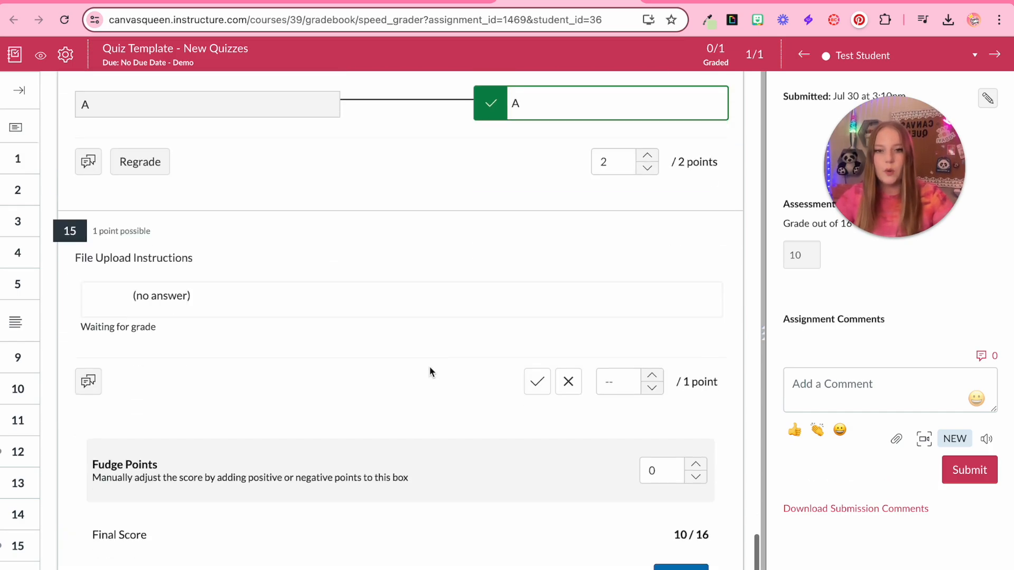
scroll(429, 372, down, 1)
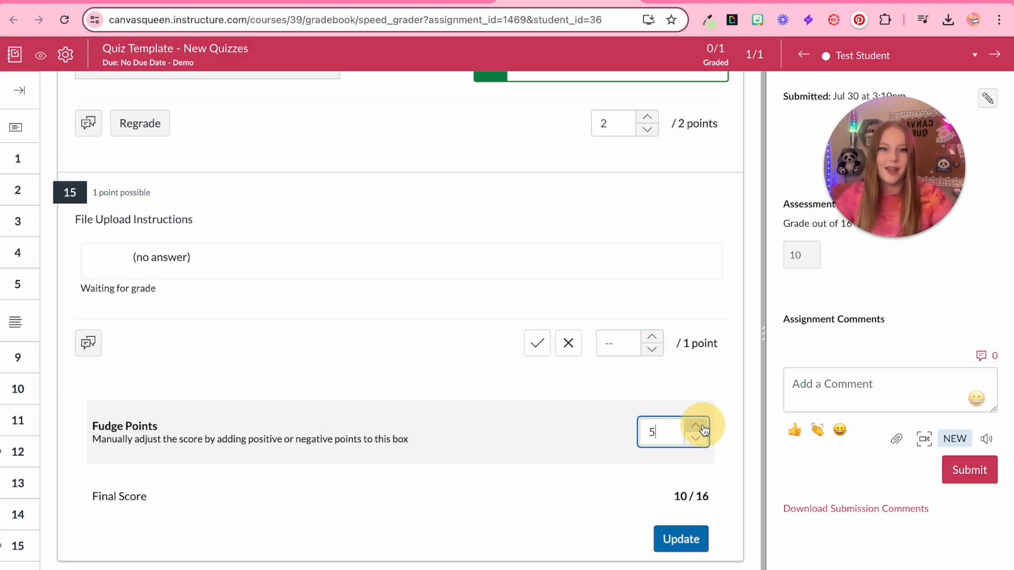
click(666, 537)
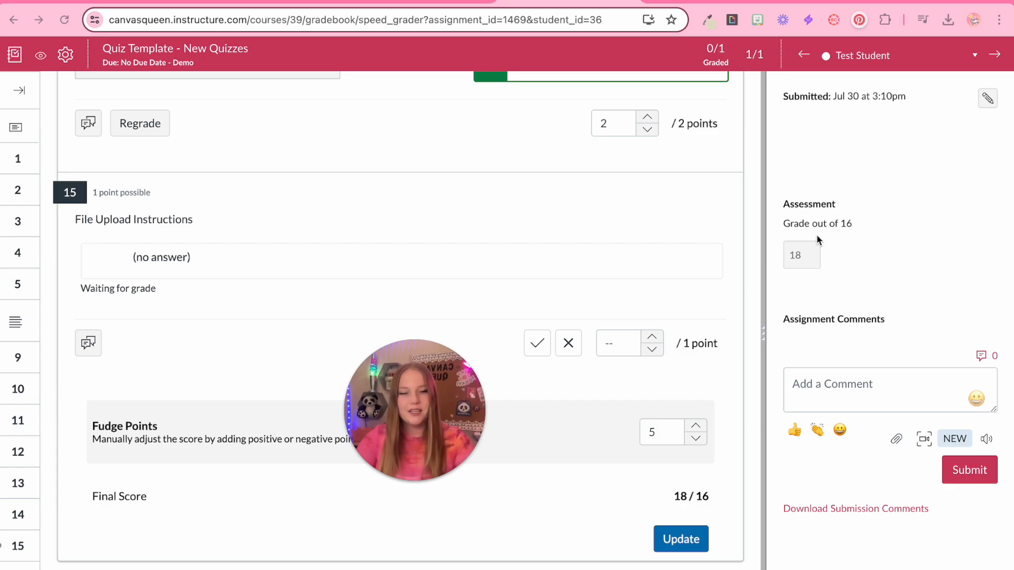
scroll(831, 259, up, 5)
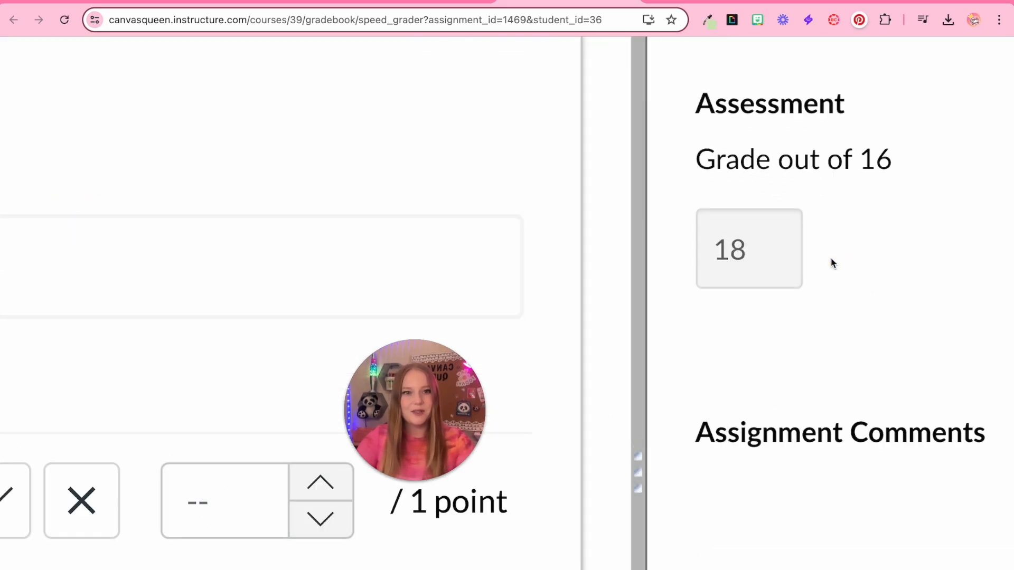